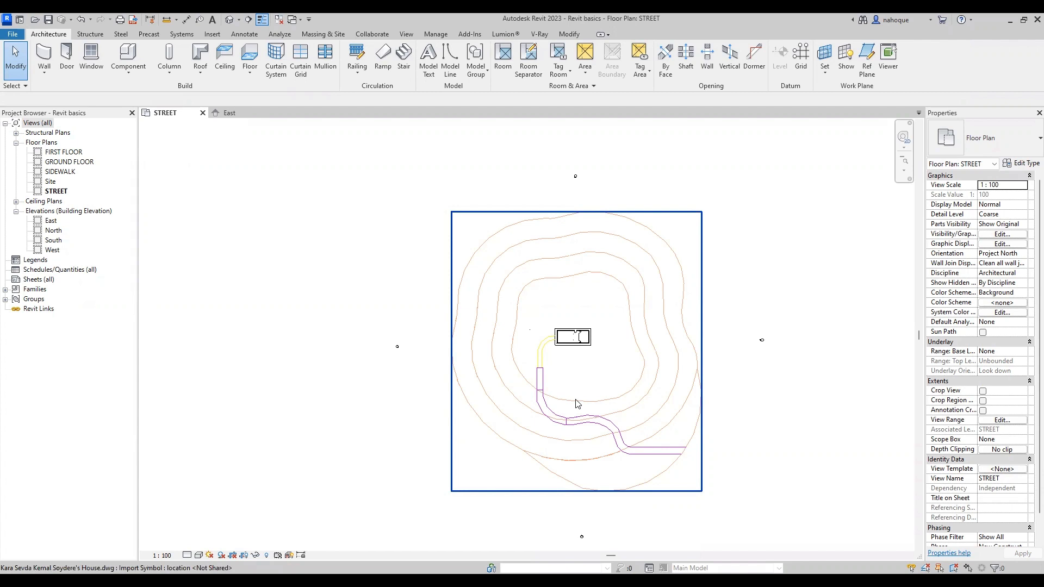
Step: Start a Generic 150mm floor on the STREET level and sketch a closed four-sided boundary with lines, northeast of the house
{"action": "left_click", "coordinate": [821, 301]}
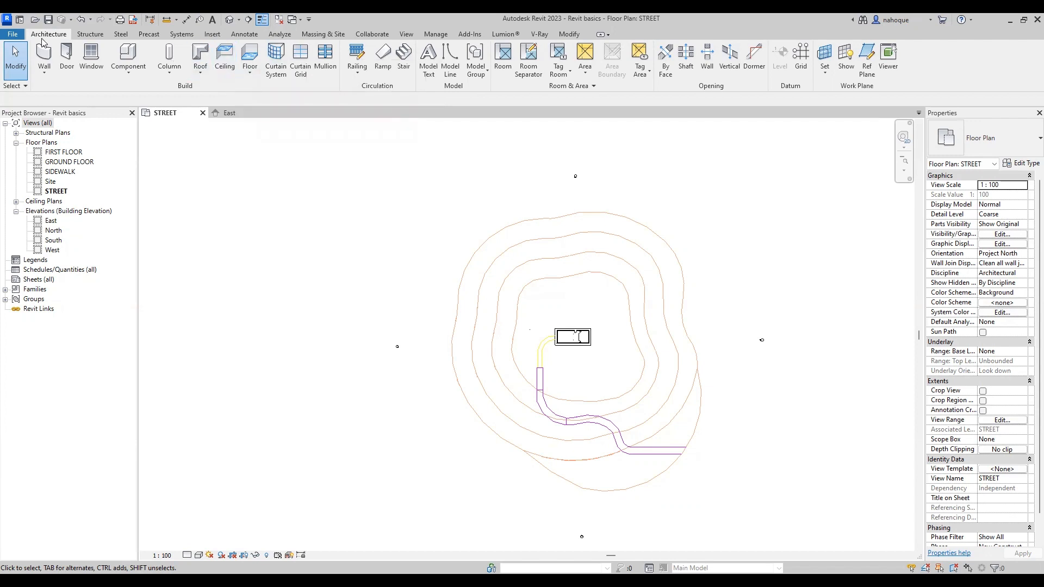
{"action": "left_click", "coordinate": [250, 54]}
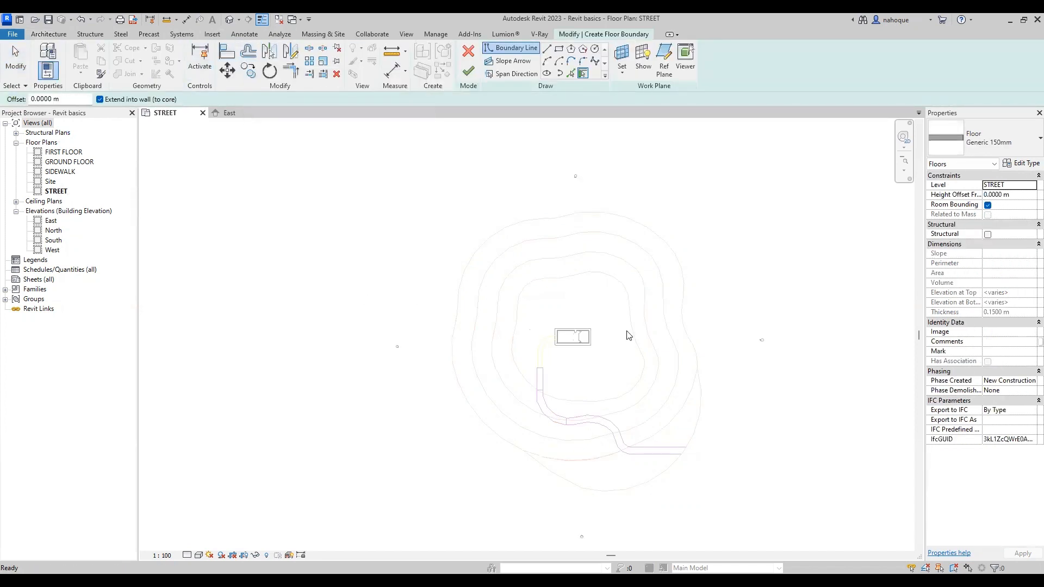
{"action": "scroll", "coordinate": [627, 335], "scroll_direction": "up", "scroll_amount": 4}
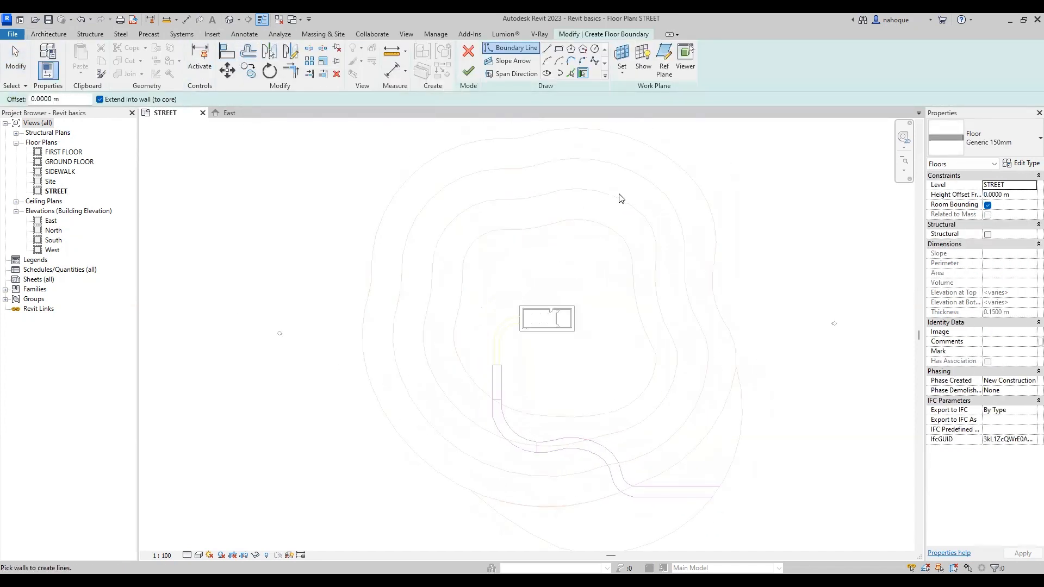
{"action": "scroll", "coordinate": [611, 199], "scroll_direction": "up", "scroll_amount": 1}
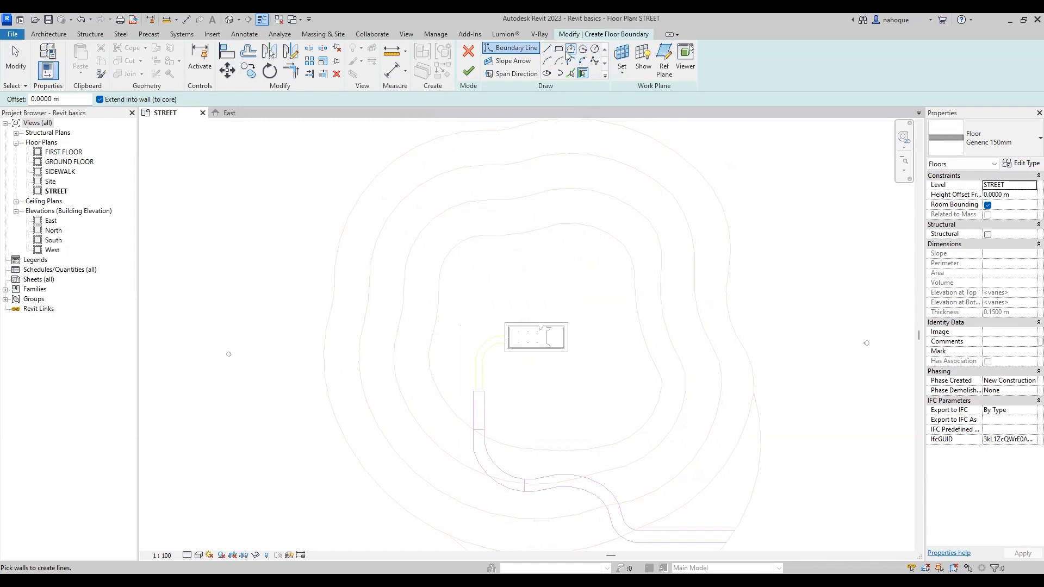
{"action": "left_click", "coordinate": [546, 50]}
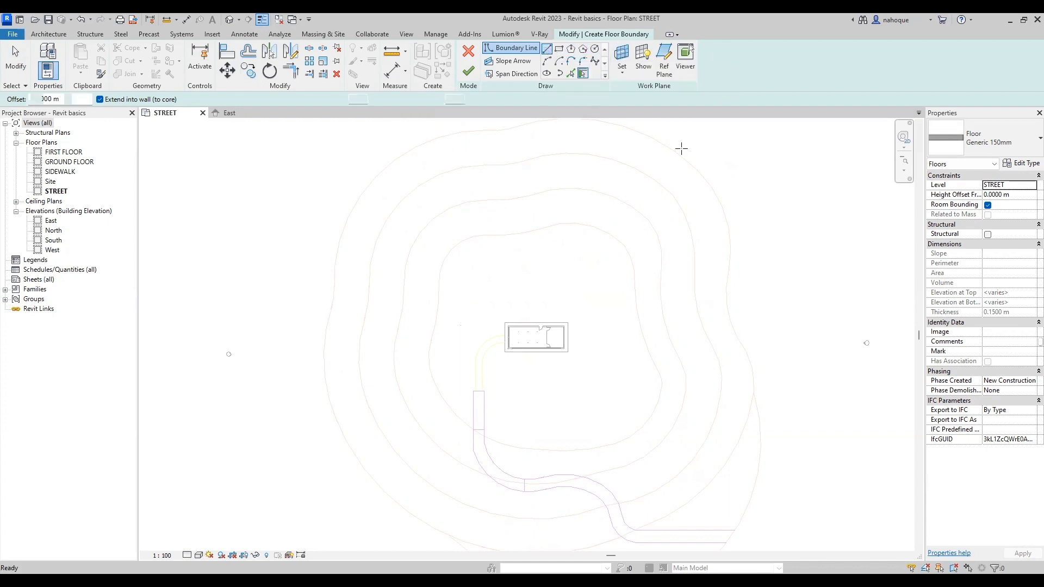
{"action": "left_click", "coordinate": [767, 175]}
{"action": "left_click", "coordinate": [767, 312]}
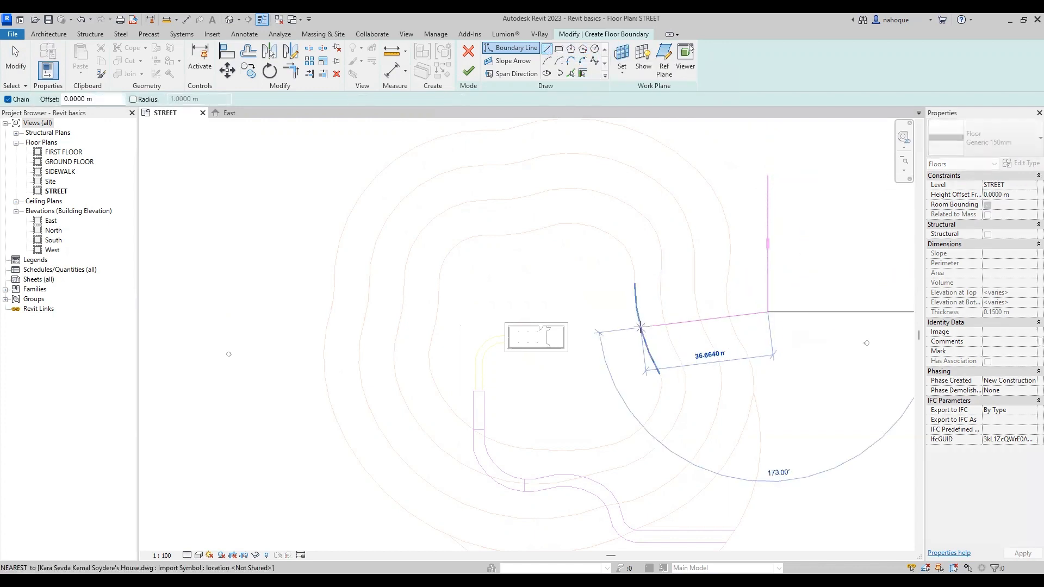
{"action": "left_click", "coordinate": [642, 327]}
{"action": "left_click", "coordinate": [602, 192]}
{"action": "left_click", "coordinate": [768, 173]}
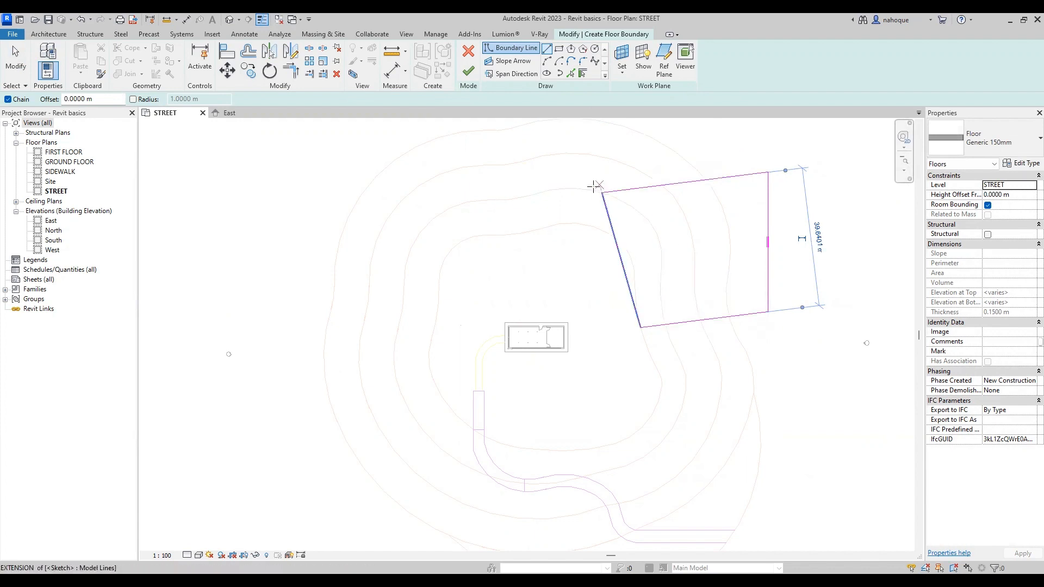
Step: Add a rectangular boundary loop about 57 by 39 m to the floor sketch, northwest of the house
{"action": "left_click", "coordinate": [559, 49]}
{"action": "left_click", "coordinate": [303, 158]}
{"action": "left_click", "coordinate": [502, 294]}
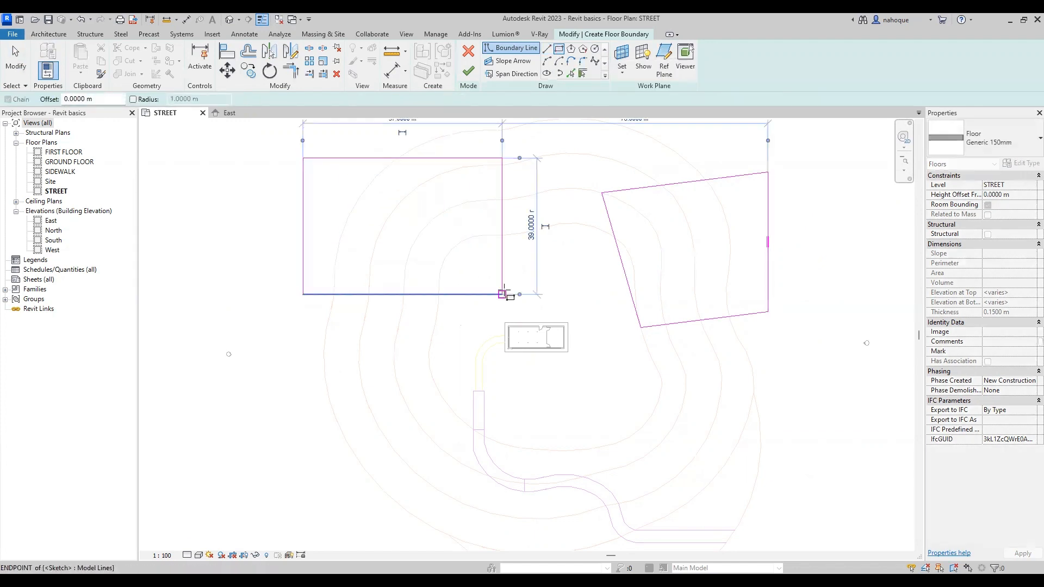
Step: Sketch a 6-sided polygon west of the rectangle and a 3-sided polygon south of it as further floor boundaries
{"action": "left_click", "coordinate": [583, 50]}
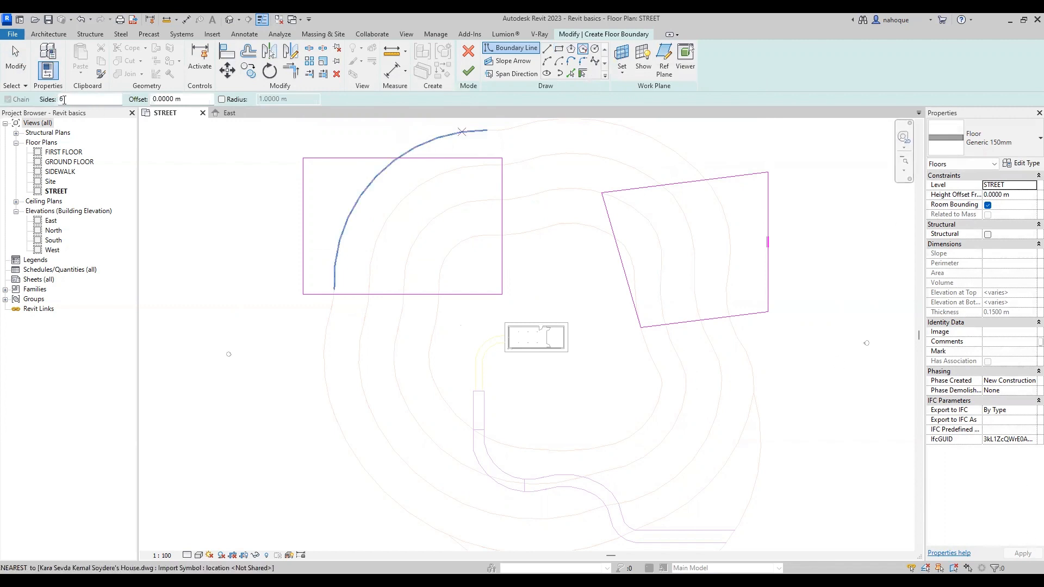
{"action": "left_click", "coordinate": [203, 241]}
{"action": "left_click", "coordinate": [235, 270]}
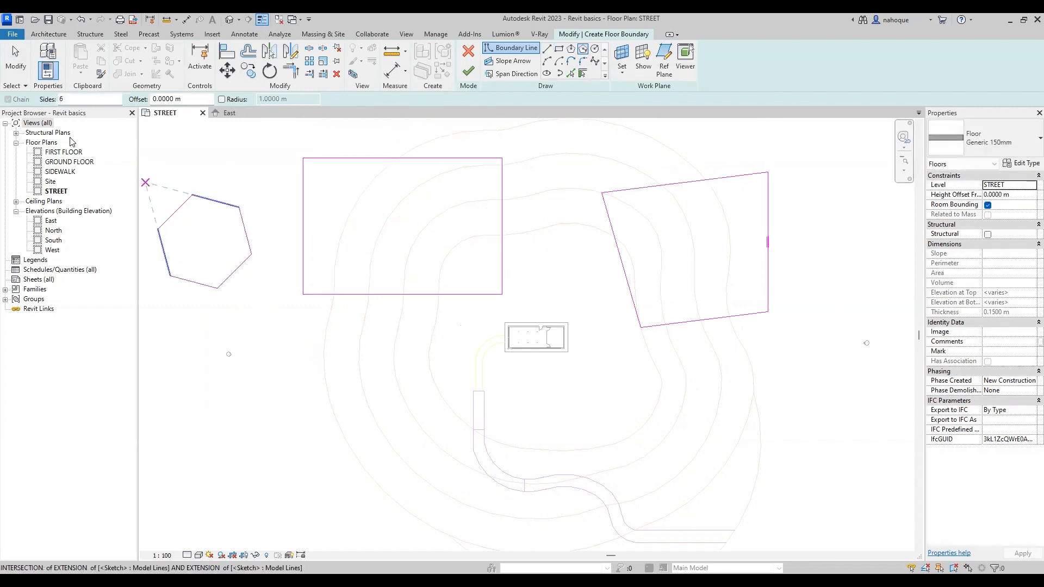
{"action": "double_click", "coordinate": [67, 99]}
{"action": "type", "text": "3"}
{"action": "left_click", "coordinate": [301, 403]}
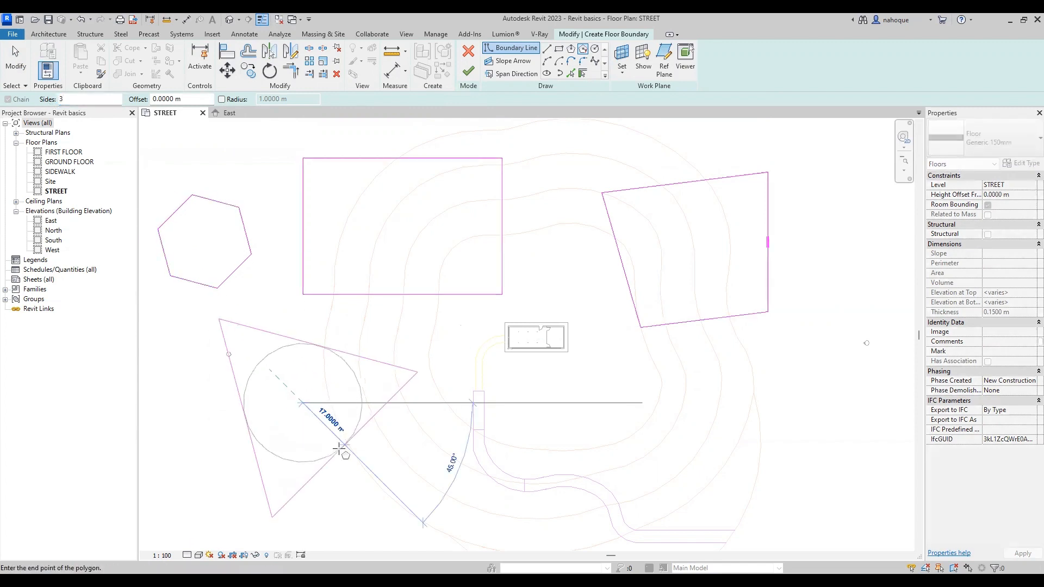
{"action": "left_click", "coordinate": [325, 439]}
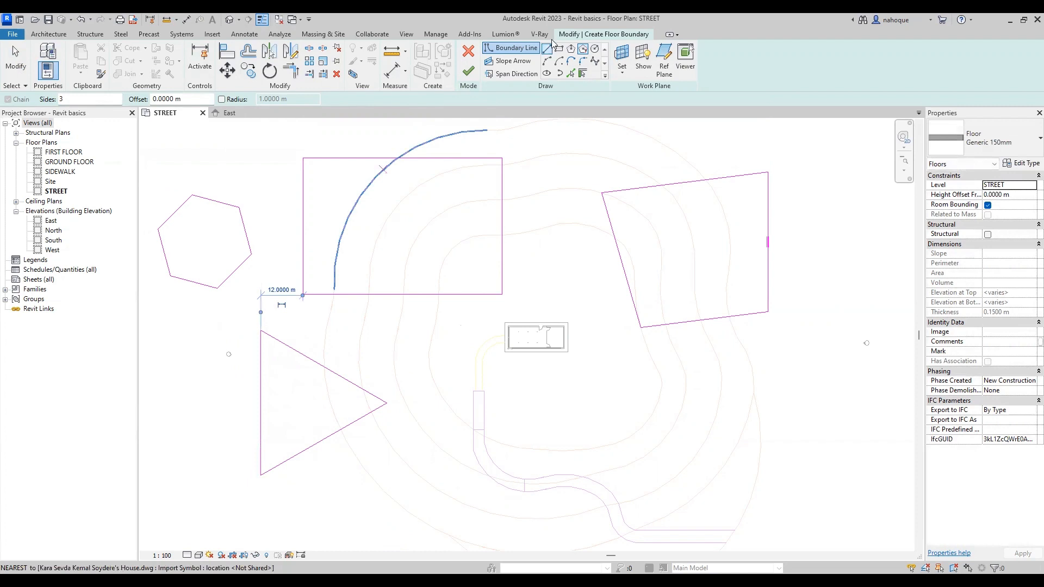
Step: Sketch a circular boundary loop with a radius of about 22 m southeast of the four-sided shape
{"action": "left_click", "coordinate": [595, 48]}
{"action": "left_click", "coordinate": [804, 389]}
{"action": "left_click", "coordinate": [867, 343]}
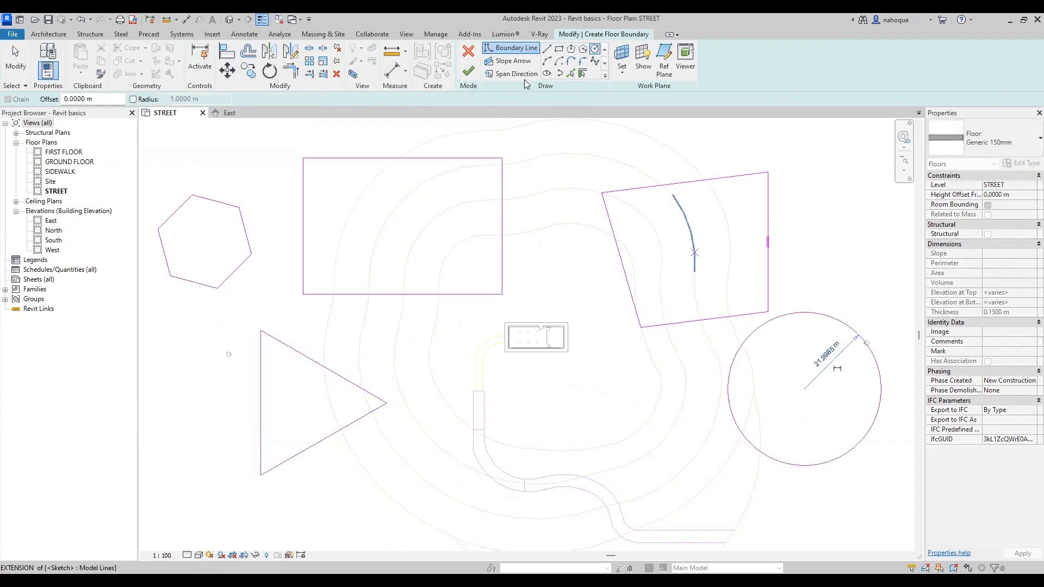
Step: Draw an arc with a radius of about 10.8 m across the northwest corner of the four-sided boundary
{"action": "left_click", "coordinate": [546, 48]}
{"action": "left_click", "coordinate": [611, 223]}
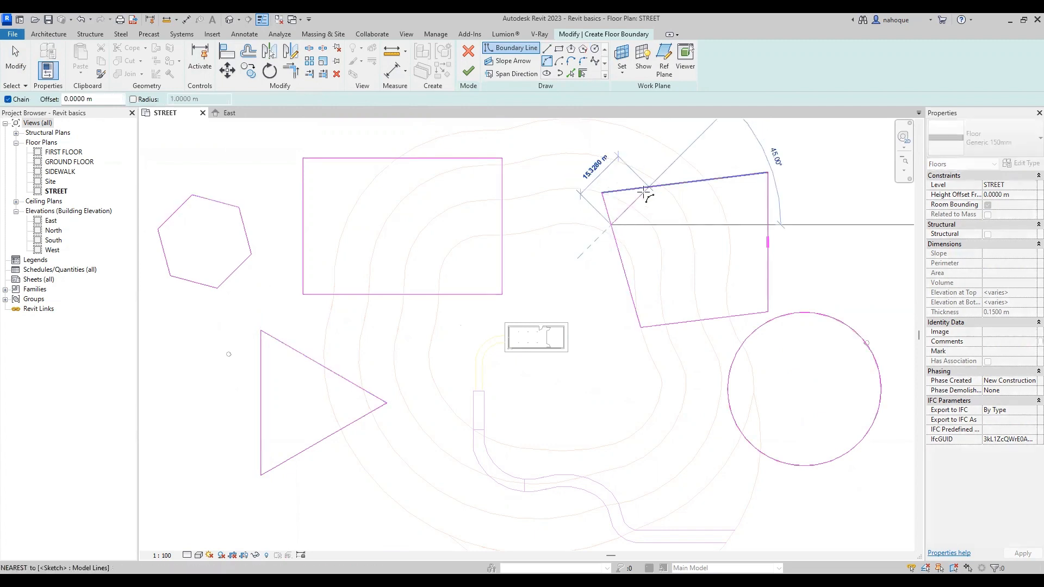
{"action": "left_click", "coordinate": [645, 191]}
{"action": "scroll", "coordinate": [632, 193], "scroll_direction": "up", "scroll_amount": 2}
{"action": "left_click", "coordinate": [623, 198]}
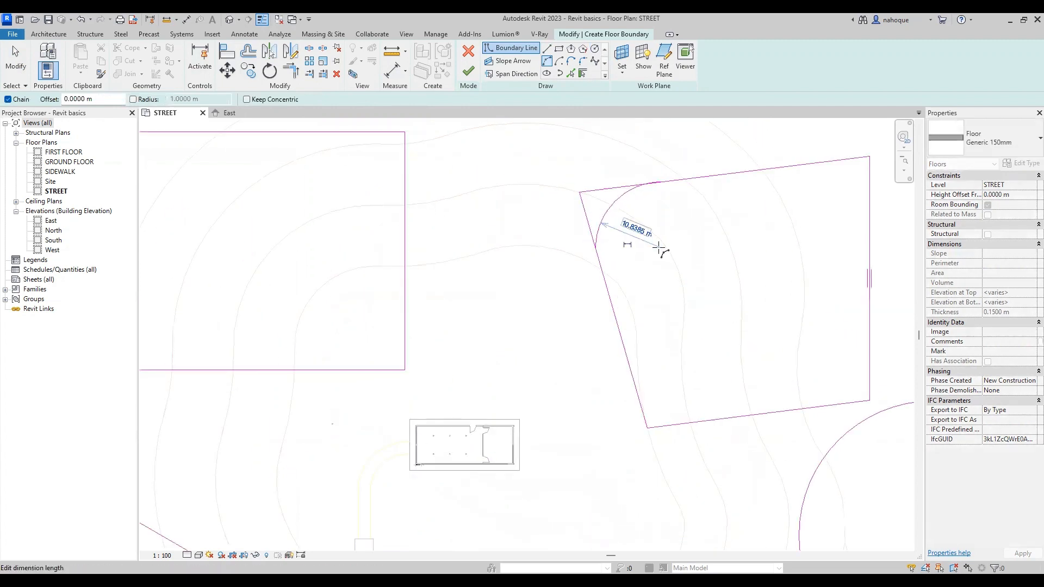
{"action": "scroll", "coordinate": [659, 249], "scroll_direction": "down", "scroll_amount": 2}
{"action": "scroll", "coordinate": [636, 207], "scroll_direction": "up", "scroll_amount": 4}
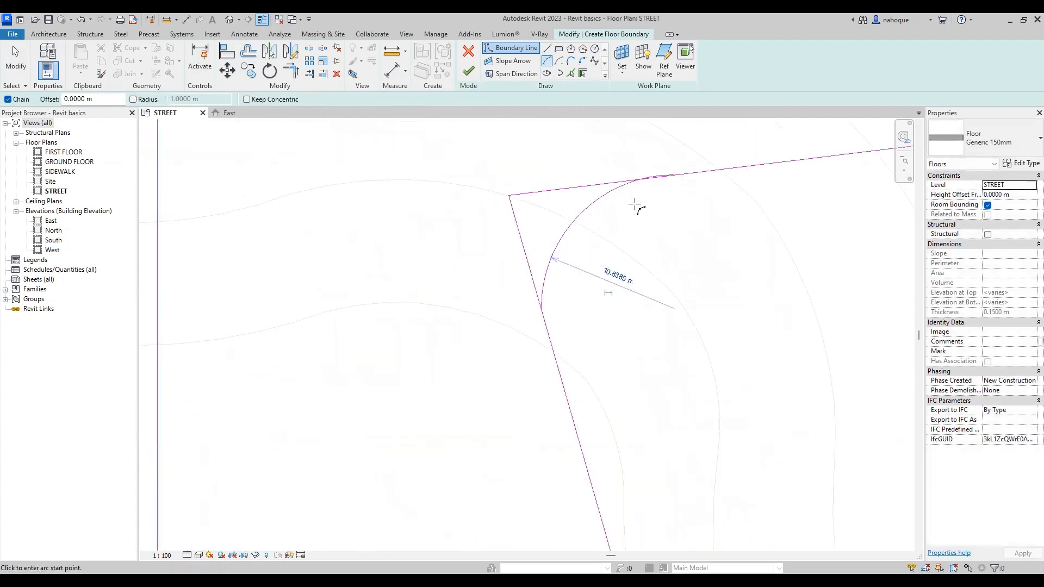
{"action": "key", "text": "Escape"}
{"action": "key", "text": "Escape"}
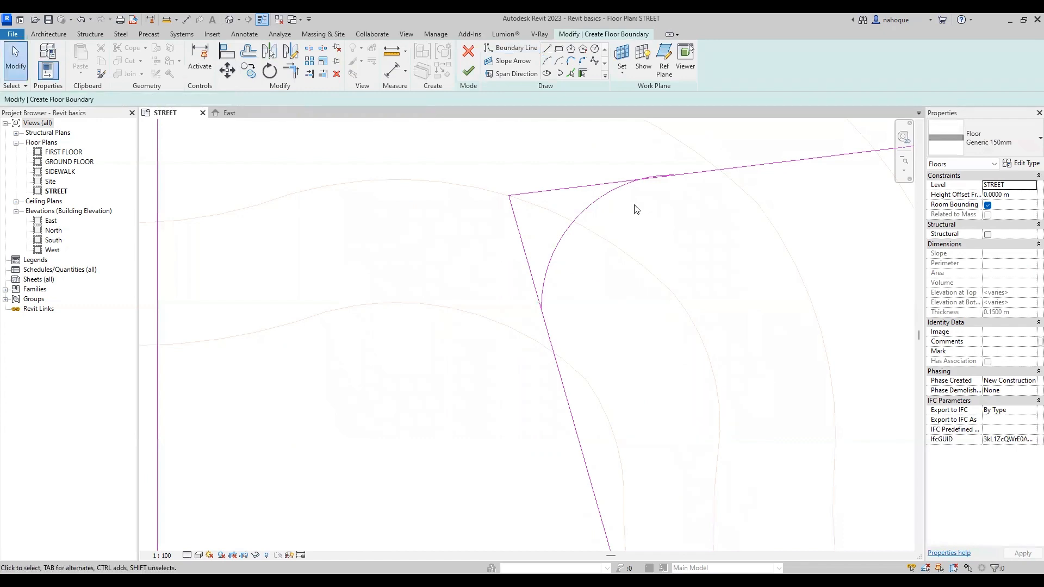
Step: Trim the two adjoining boundary lines to the arc so it replaces the sharp northwest corner
{"action": "key", "text": "t"}
{"action": "key", "text": "r"}
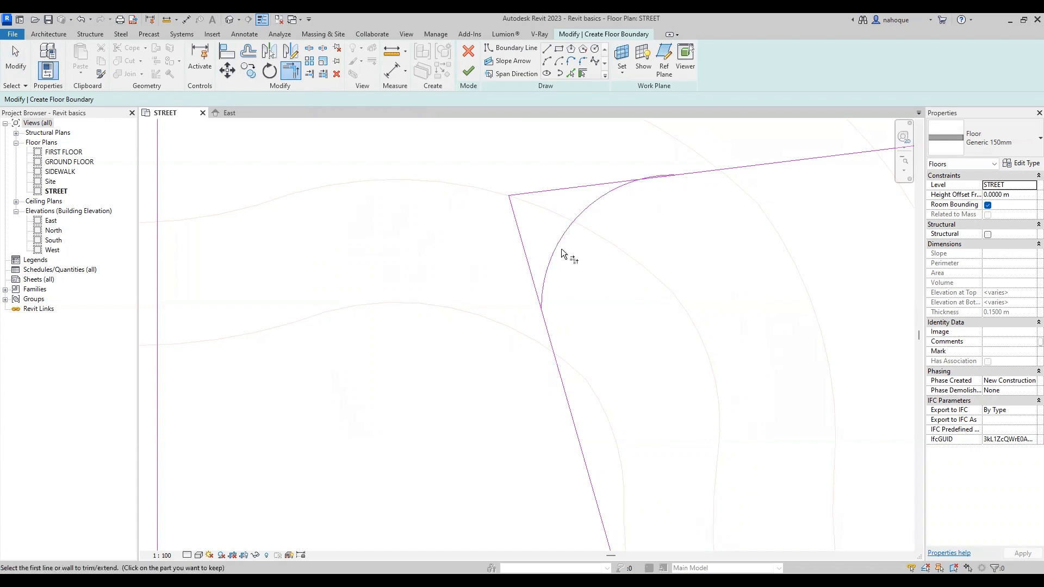
{"action": "left_click", "coordinate": [565, 397]}
{"action": "left_click", "coordinate": [552, 280]}
{"action": "left_click", "coordinate": [719, 180]}
{"action": "left_click", "coordinate": [567, 228]}
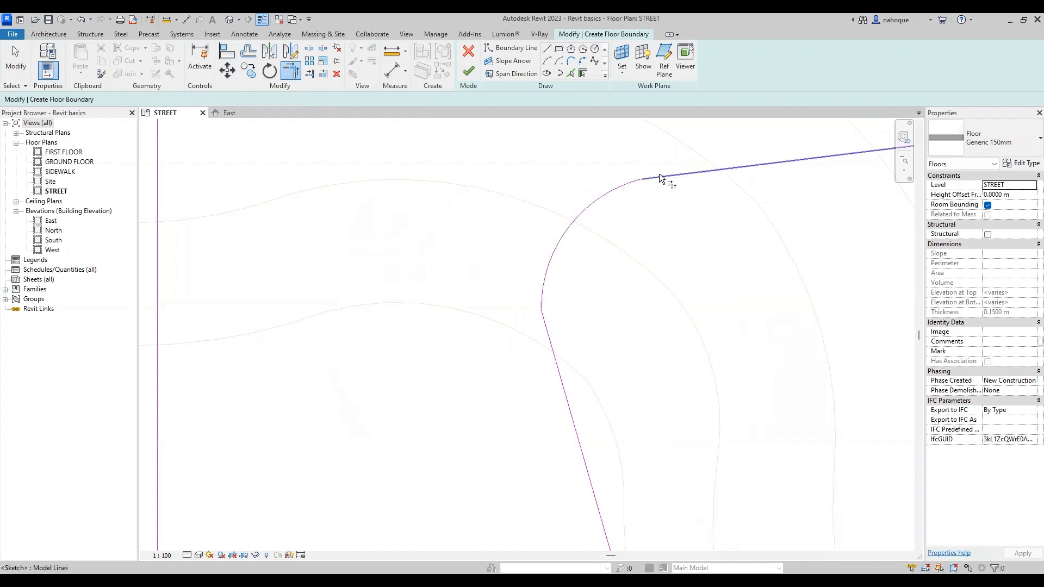
Step: Finish the boundary sketch to create the floor from all five closed loops
{"action": "scroll", "coordinate": [501, 347], "scroll_direction": "down", "scroll_amount": 5}
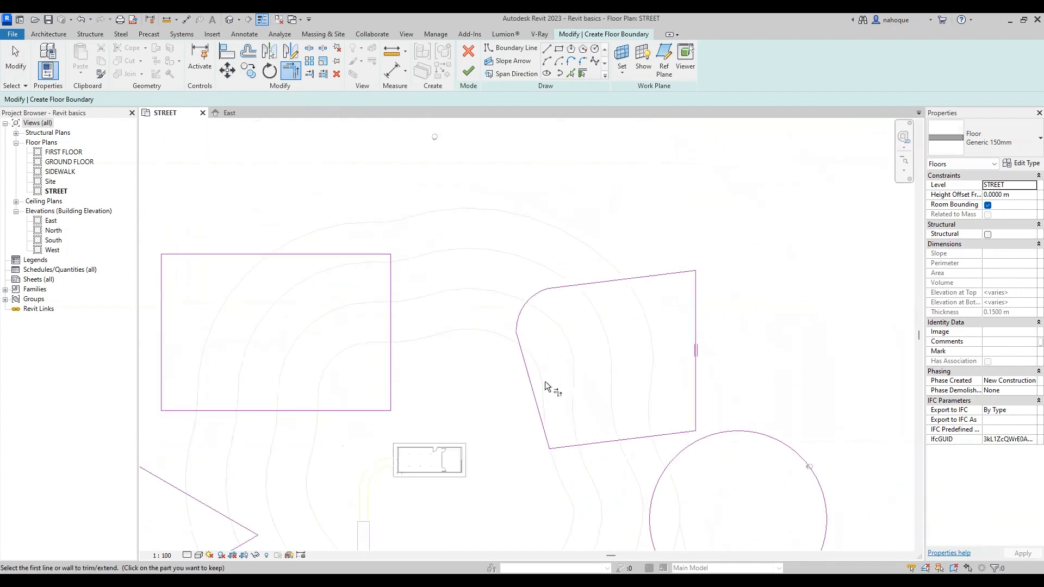
{"action": "scroll", "coordinate": [565, 236], "scroll_direction": "down", "scroll_amount": 2}
{"action": "scroll", "coordinate": [519, 439], "scroll_direction": "up", "scroll_amount": 1}
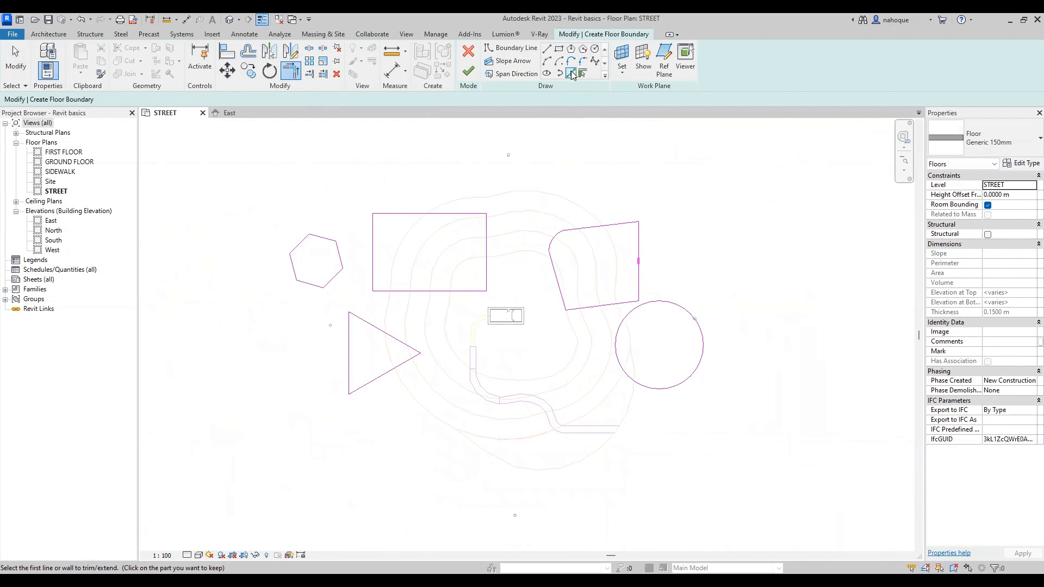
{"action": "left_click", "coordinate": [570, 73]}
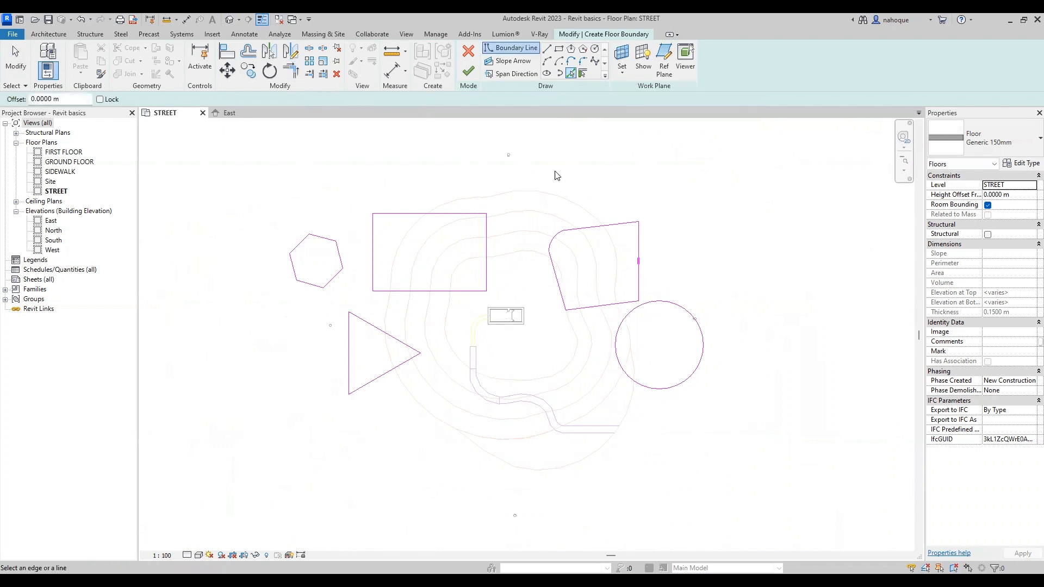
{"action": "scroll", "coordinate": [541, 329], "scroll_direction": "up", "scroll_amount": 1}
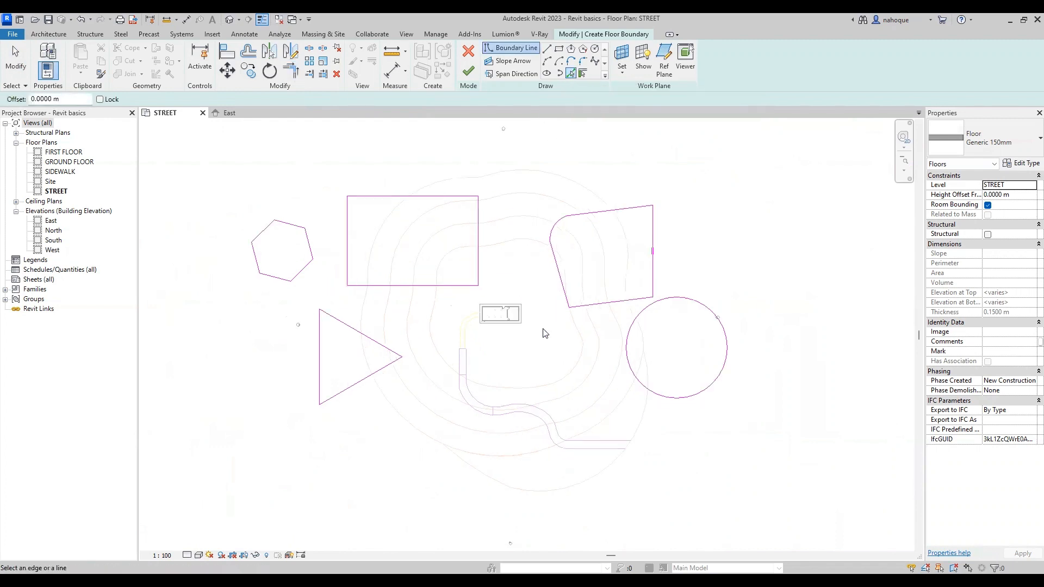
{"action": "left_click", "coordinate": [466, 73]}
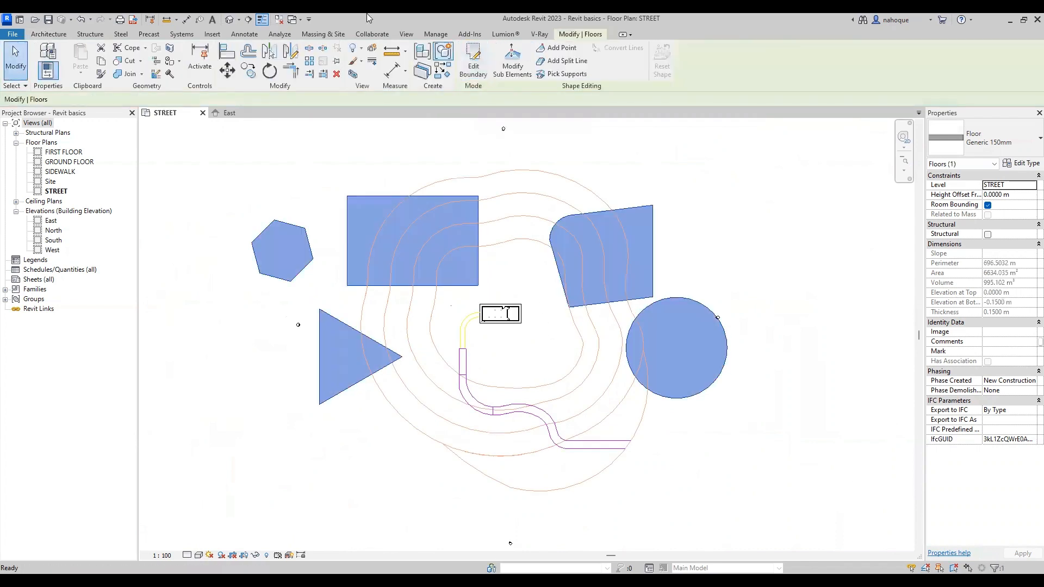
Step: Open the default 3D view and set its visual style to Consistent Colors
{"action": "left_click", "coordinate": [229, 19]}
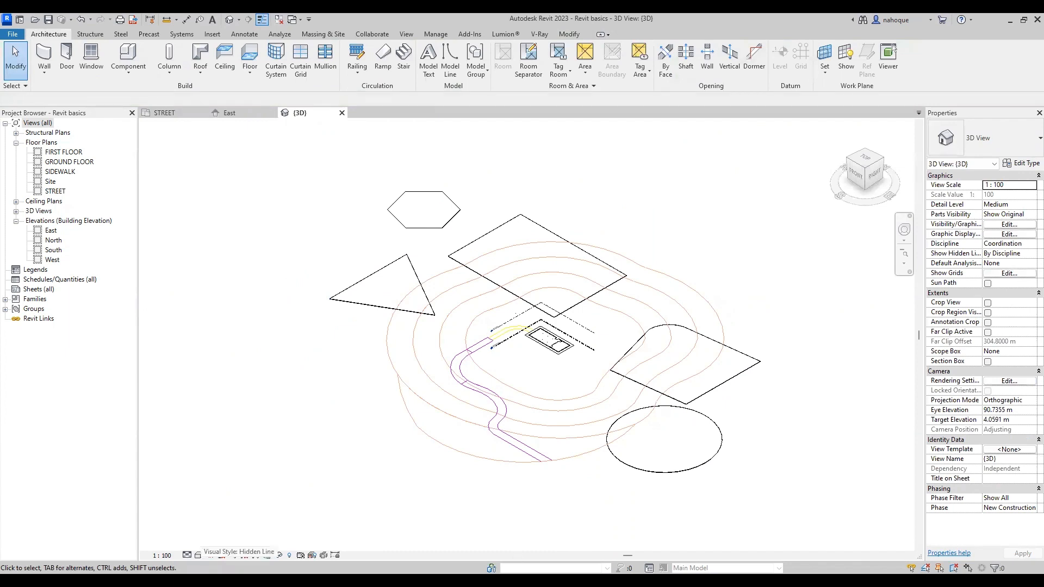
{"action": "left_click", "coordinate": [199, 555]}
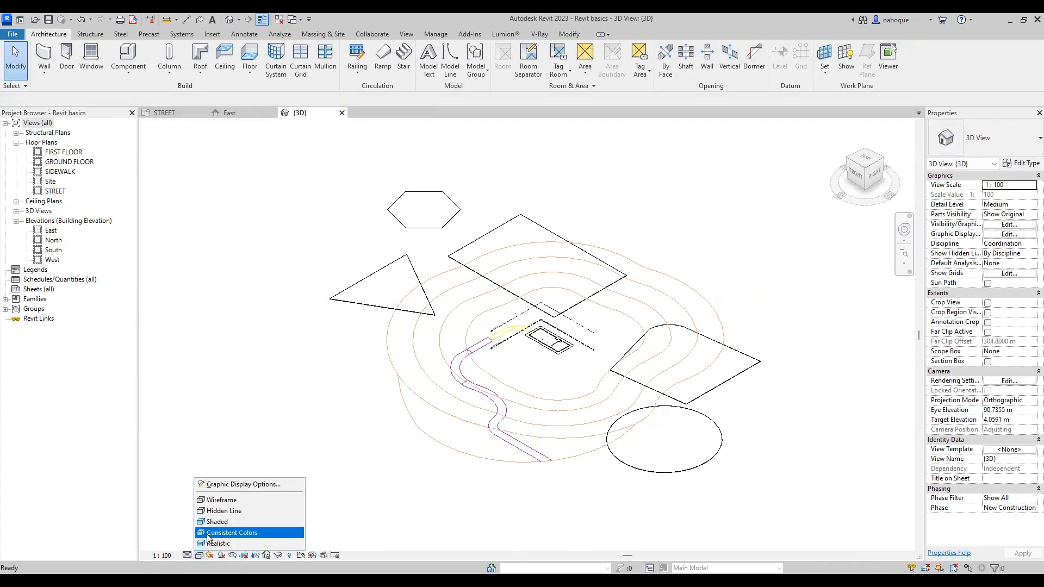
{"action": "left_click", "coordinate": [228, 532]}
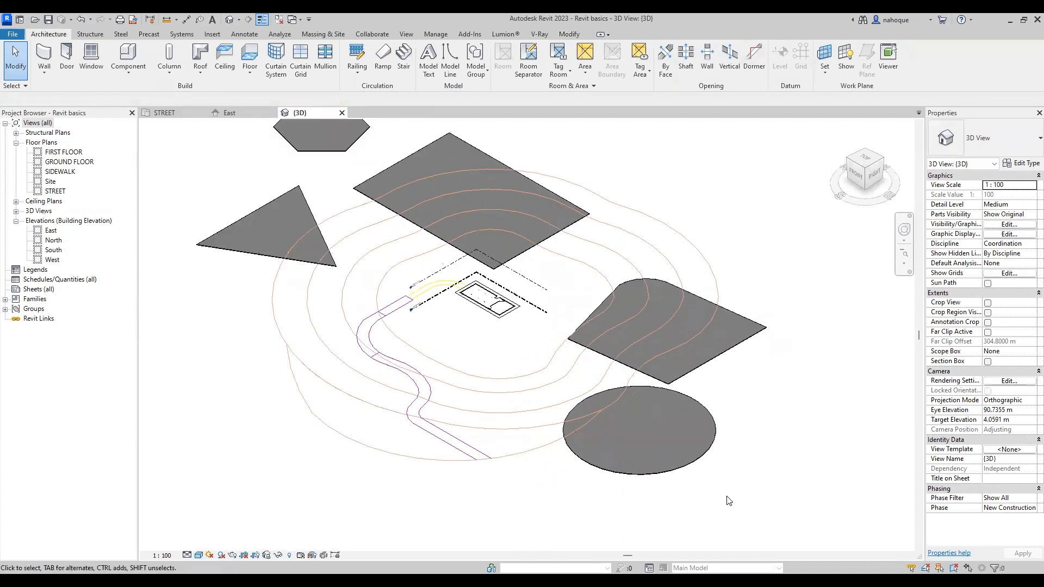
{"action": "scroll", "coordinate": [573, 339], "scroll_direction": "up", "scroll_amount": 1}
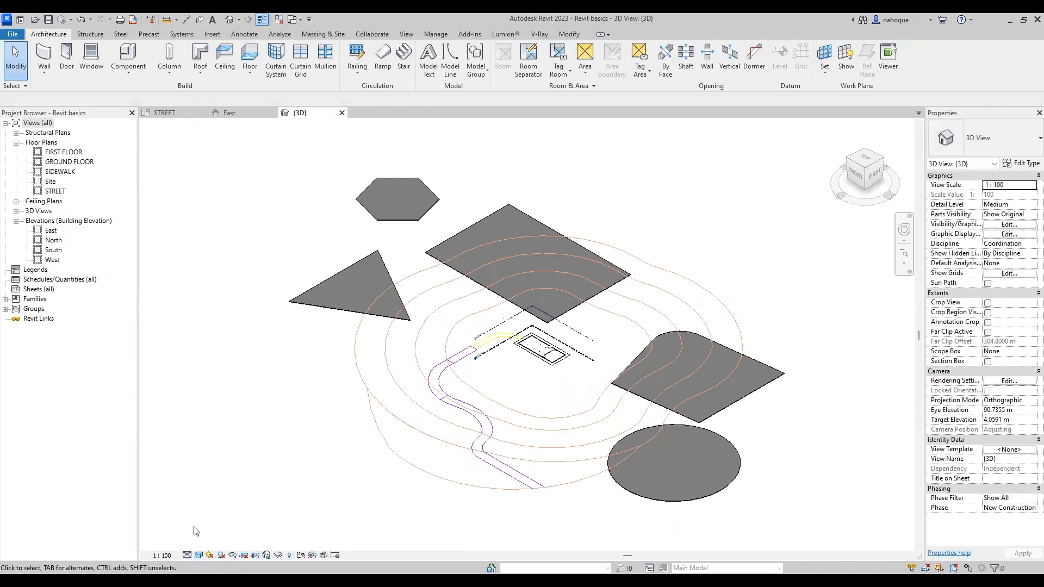
Step: Try the Realistic and Hidden Line visual styles in the 3D view, ending back on Consistent Colors
{"action": "left_click", "coordinate": [199, 555]}
{"action": "left_click", "coordinate": [212, 545]}
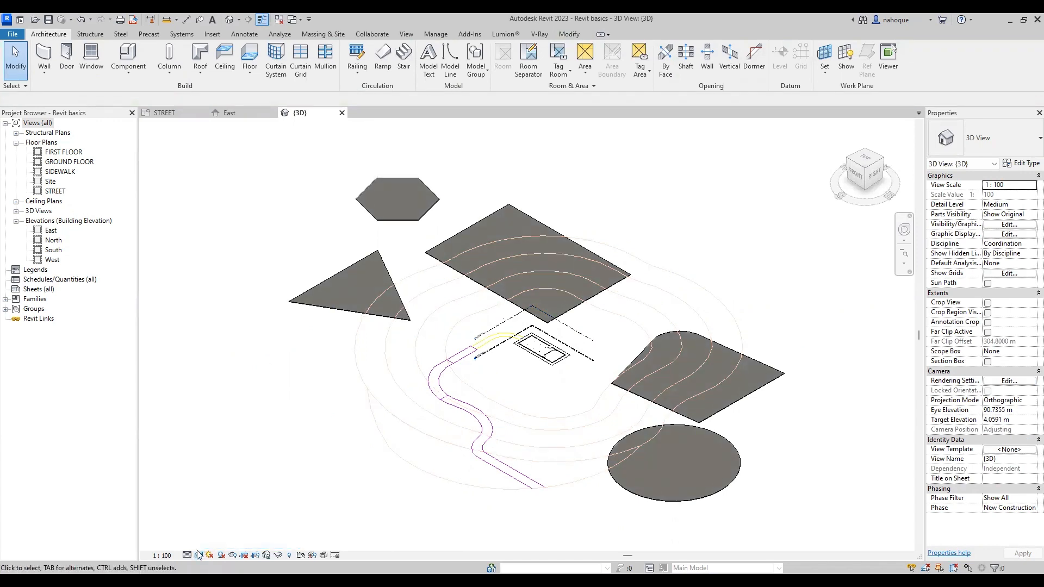
{"action": "left_click", "coordinate": [198, 555]}
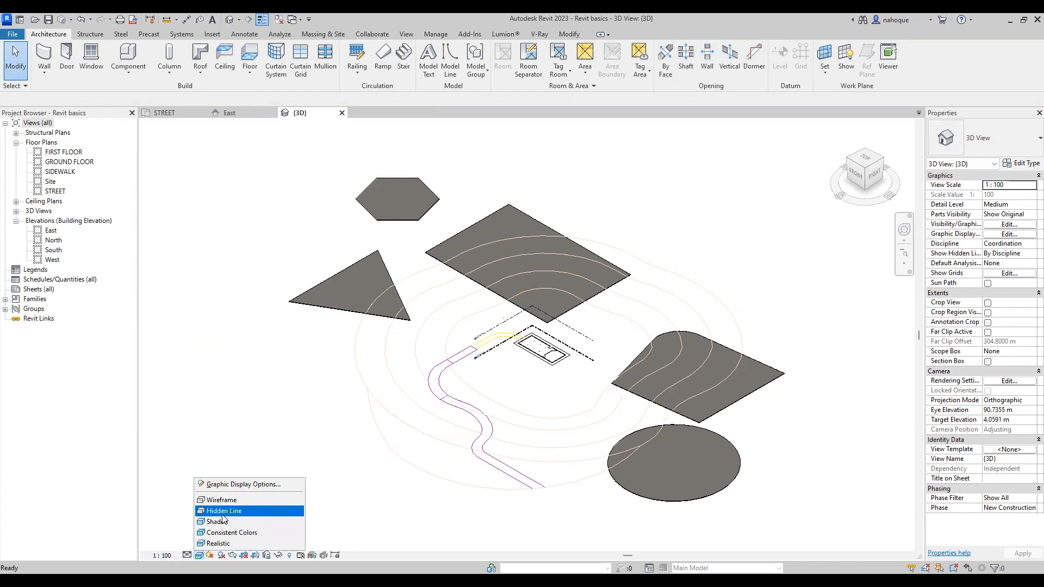
{"action": "left_click", "coordinate": [220, 512]}
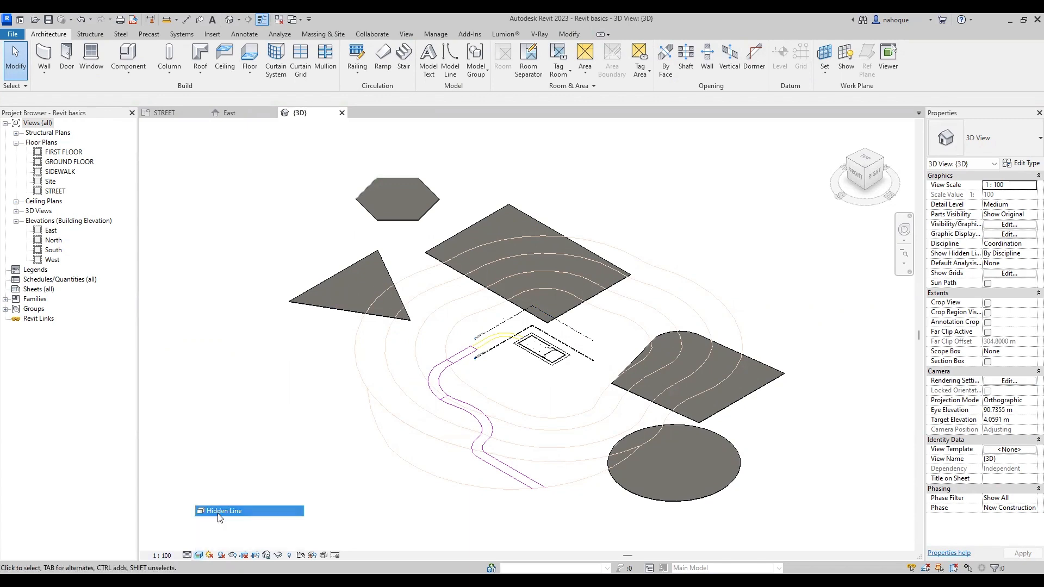
{"action": "left_click", "coordinate": [199, 555]}
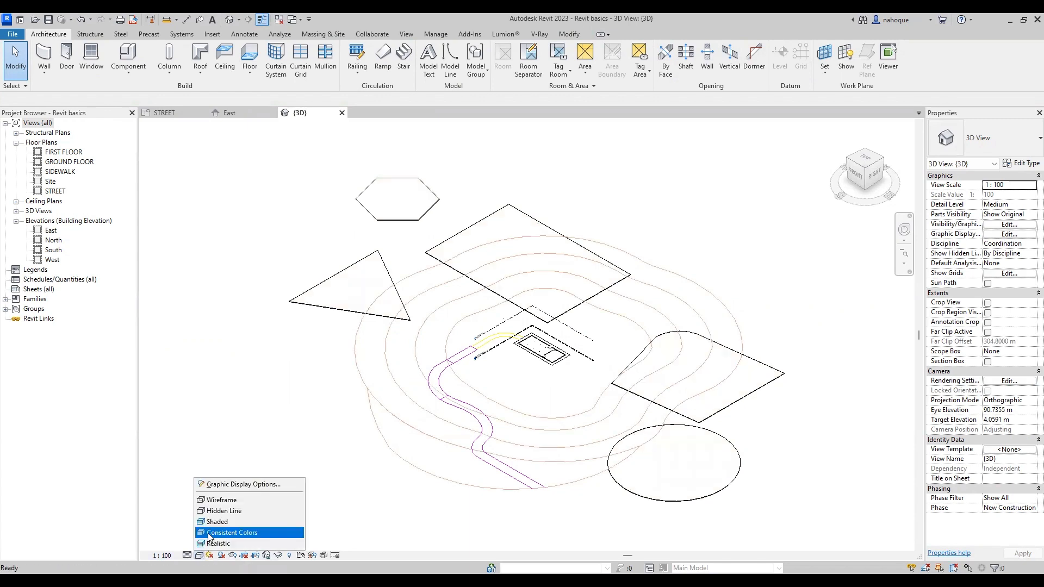
{"action": "left_click", "coordinate": [200, 530]}
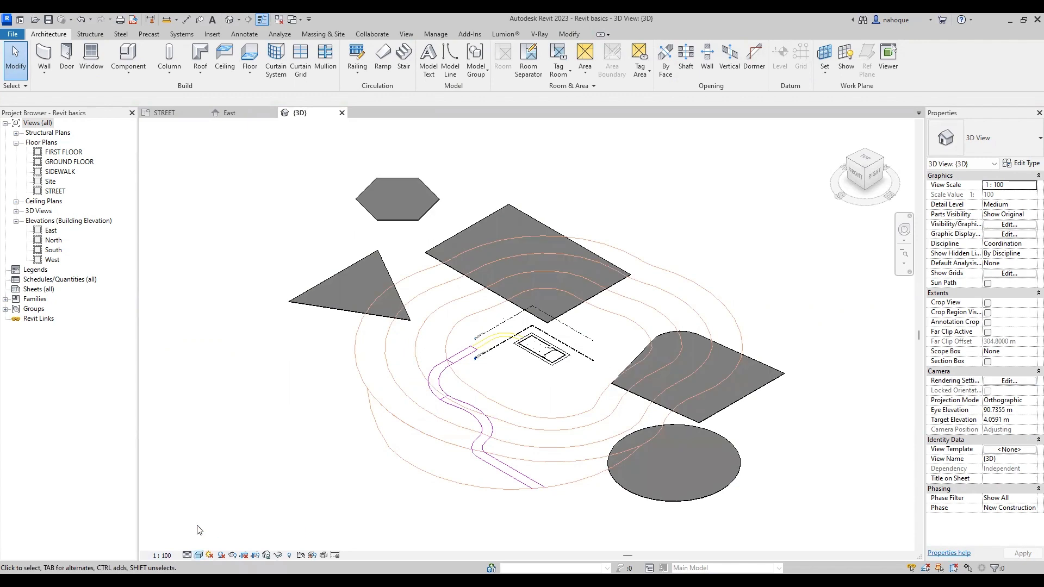
Step: Delete the practice floor made of five shapes from the STREET floor plan
{"action": "left_click", "coordinate": [184, 116]}
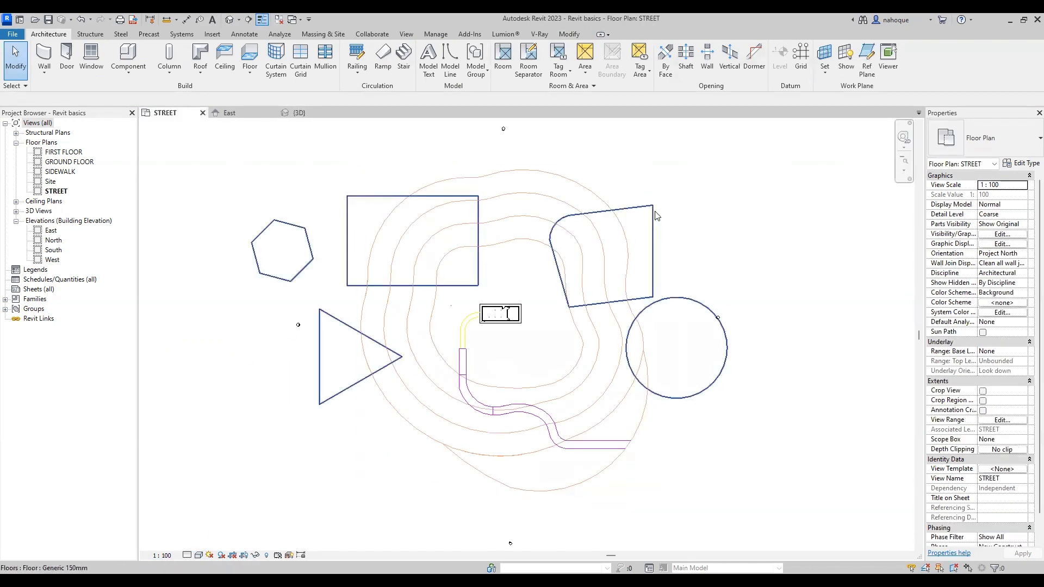
{"action": "left_click", "coordinate": [652, 213]}
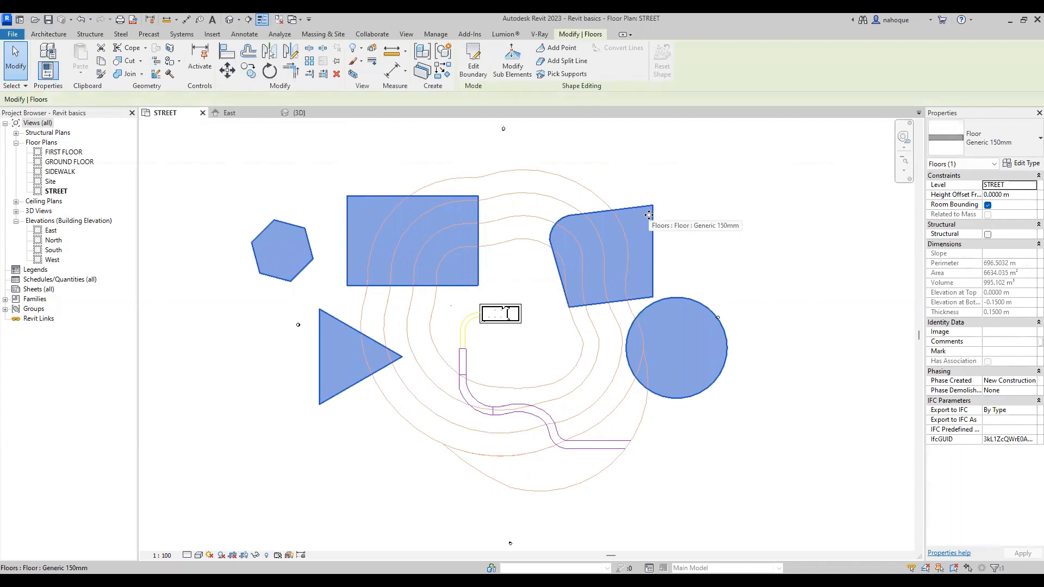
{"action": "key", "text": "Escape"}
{"action": "scroll", "coordinate": [378, 172], "scroll_direction": "up", "scroll_amount": 1}
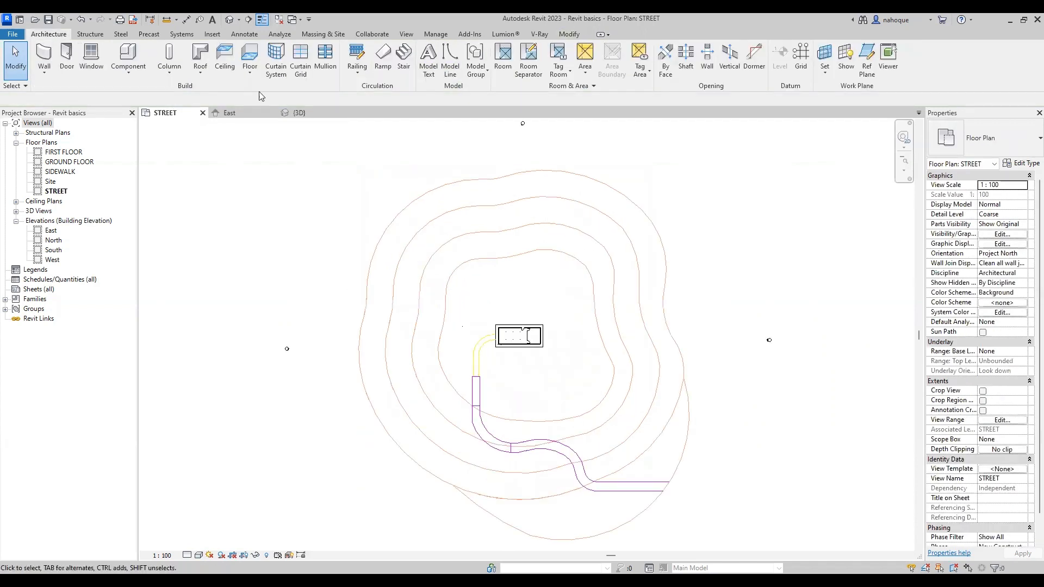
Step: Start a new floor by picking lines and pick one short segment on the north side of the second-innermost contour
{"action": "left_click", "coordinate": [249, 55]}
{"action": "left_click", "coordinate": [570, 73]}
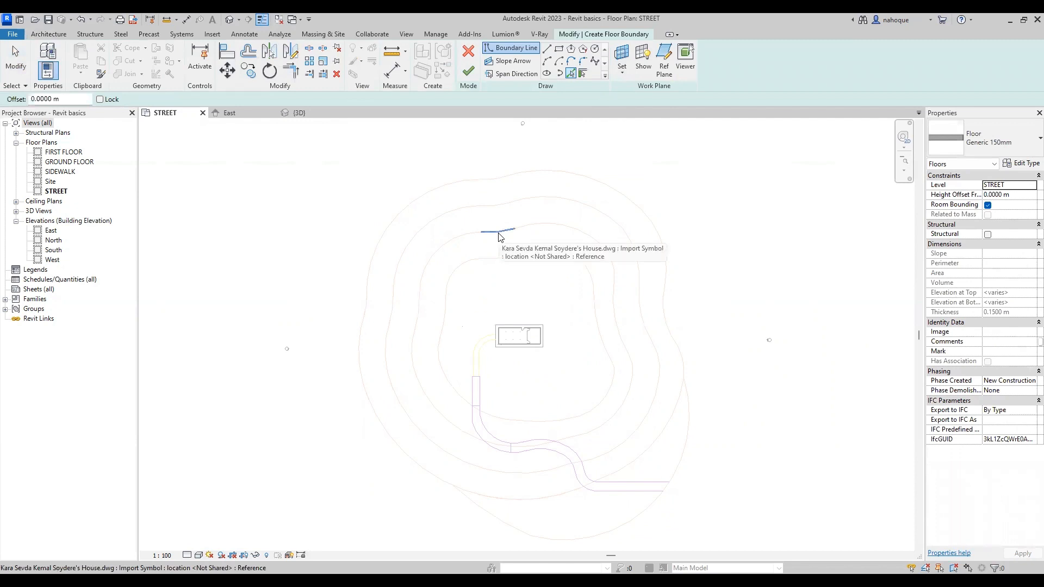
{"action": "left_click", "coordinate": [498, 236]}
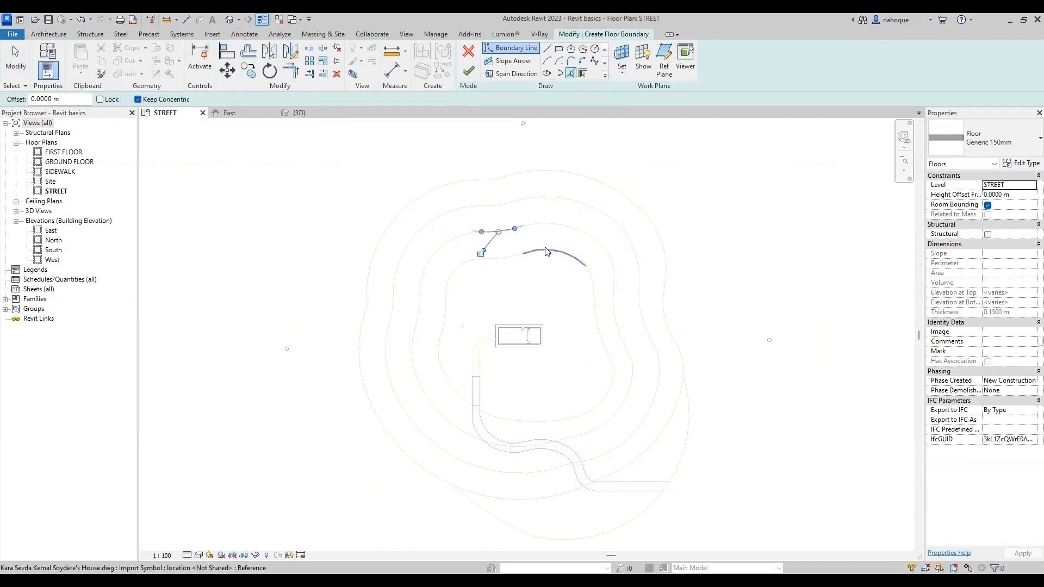
Step: Pick the innermost site contour as a chain of boundary lines and add the missing segment on its west side
{"action": "key", "text": "Tab"}
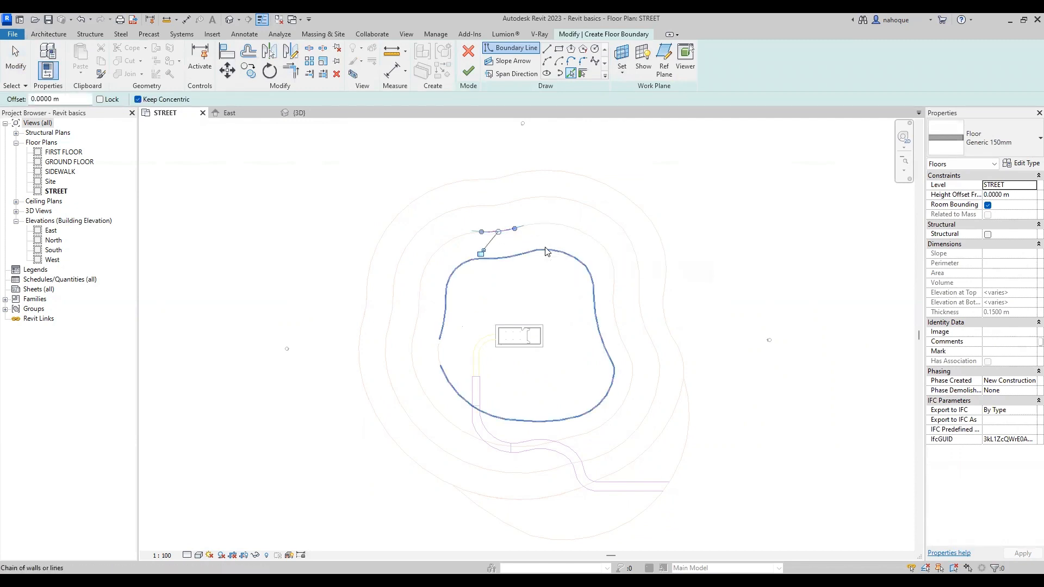
{"action": "left_click", "coordinate": [546, 251]}
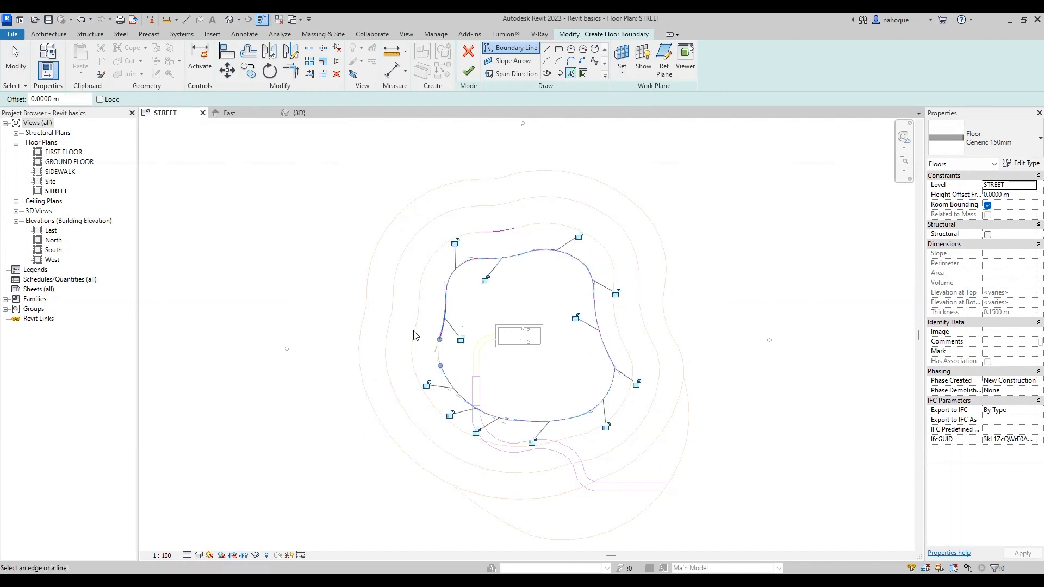
{"action": "scroll", "coordinate": [435, 342], "scroll_direction": "up", "scroll_amount": 5}
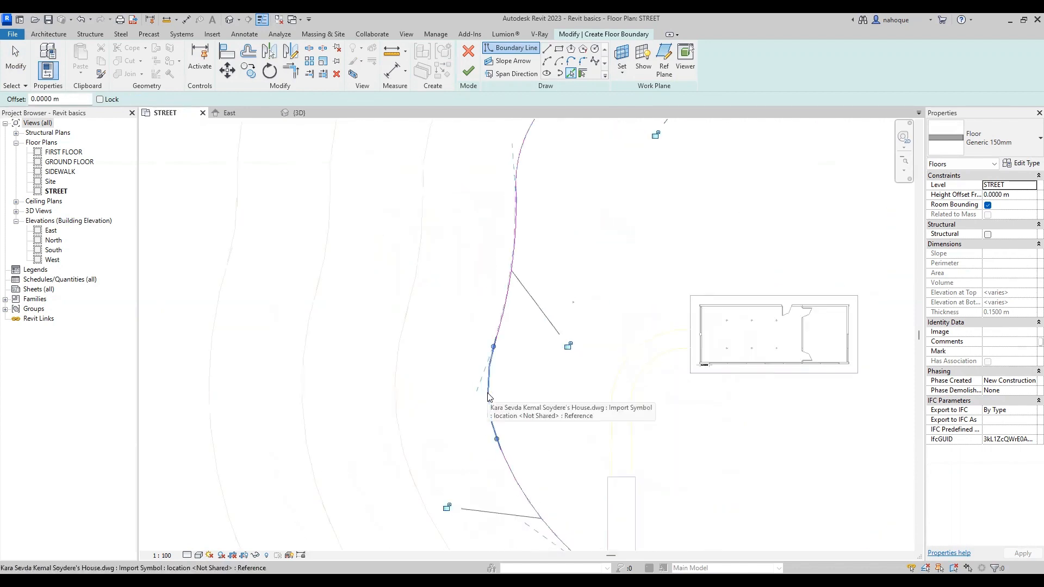
{"action": "left_click", "coordinate": [489, 396]}
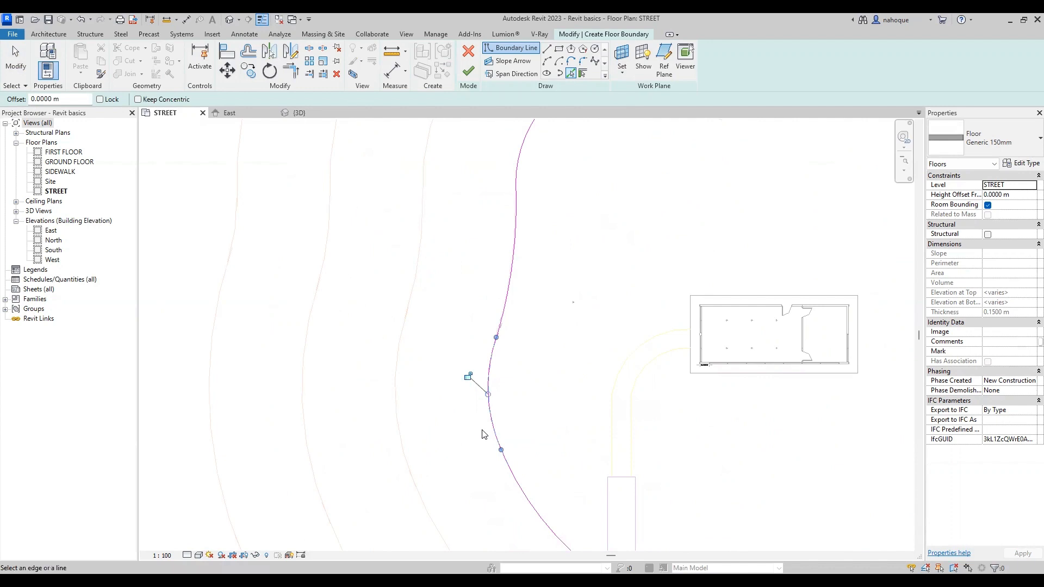
{"action": "key", "text": "t"}
{"action": "key", "text": "r"}
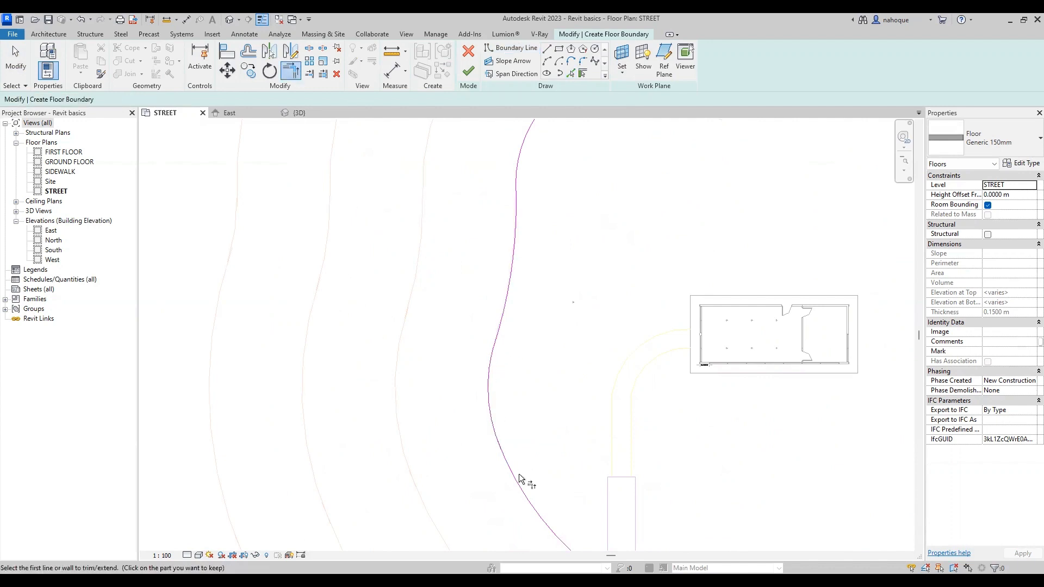
{"action": "scroll", "coordinate": [476, 422], "scroll_direction": "down", "scroll_amount": 4}
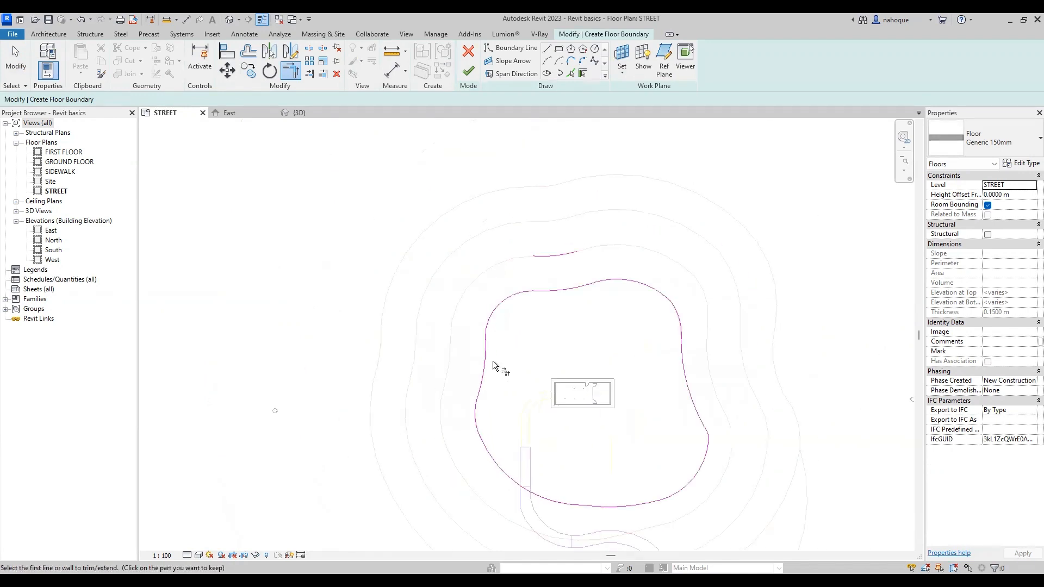
{"action": "scroll", "coordinate": [493, 364], "scroll_direction": "up", "scroll_amount": 1}
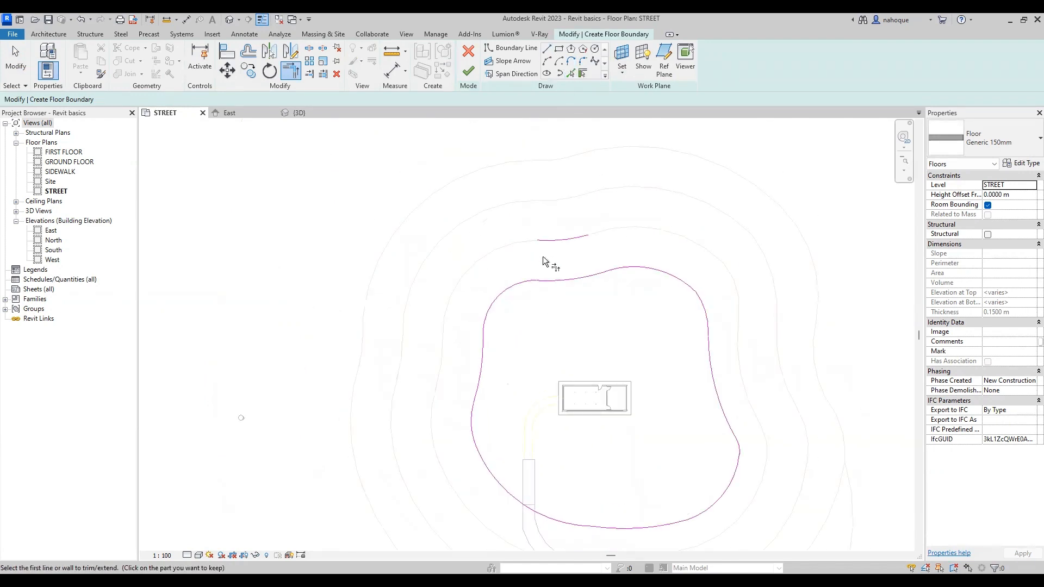
{"action": "key", "text": "Escape"}
{"action": "key", "text": "Escape"}
Step: Delete the stray segment on the second contour and pick that whole contour as a boundary loop, including its western and southern segments
{"action": "left_click", "coordinate": [561, 241]}
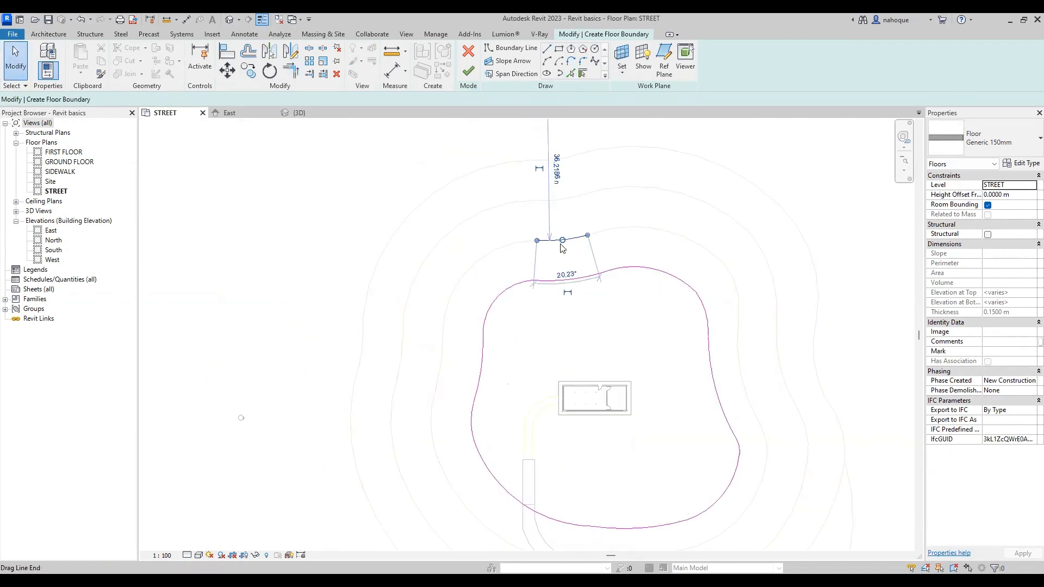
{"action": "key", "text": "Delete"}
{"action": "left_click", "coordinate": [571, 73]}
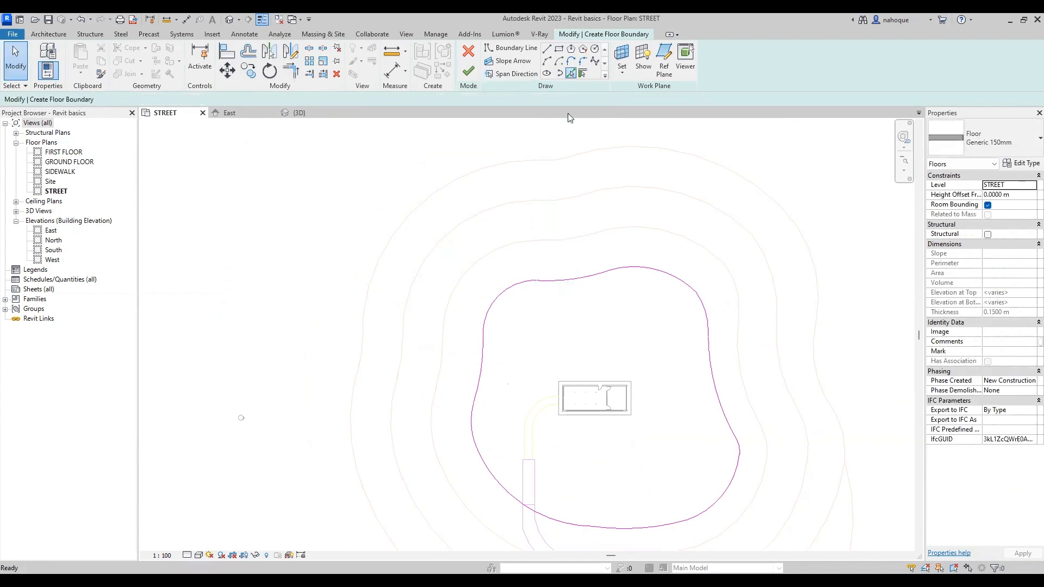
{"action": "key", "text": "Tab"}
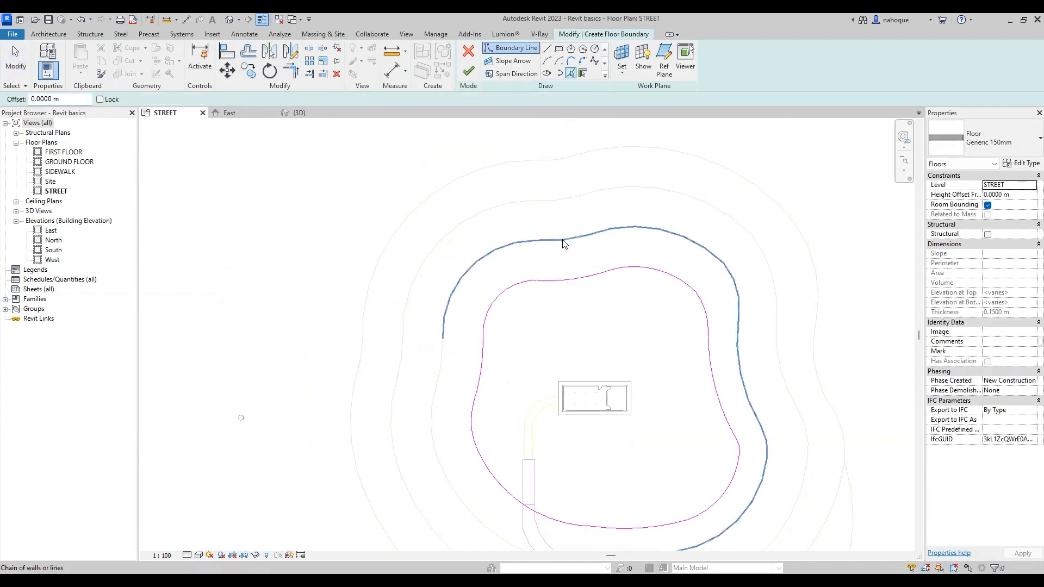
{"action": "left_click", "coordinate": [562, 240]}
{"action": "scroll", "coordinate": [560, 239], "scroll_direction": "down", "scroll_amount": 2}
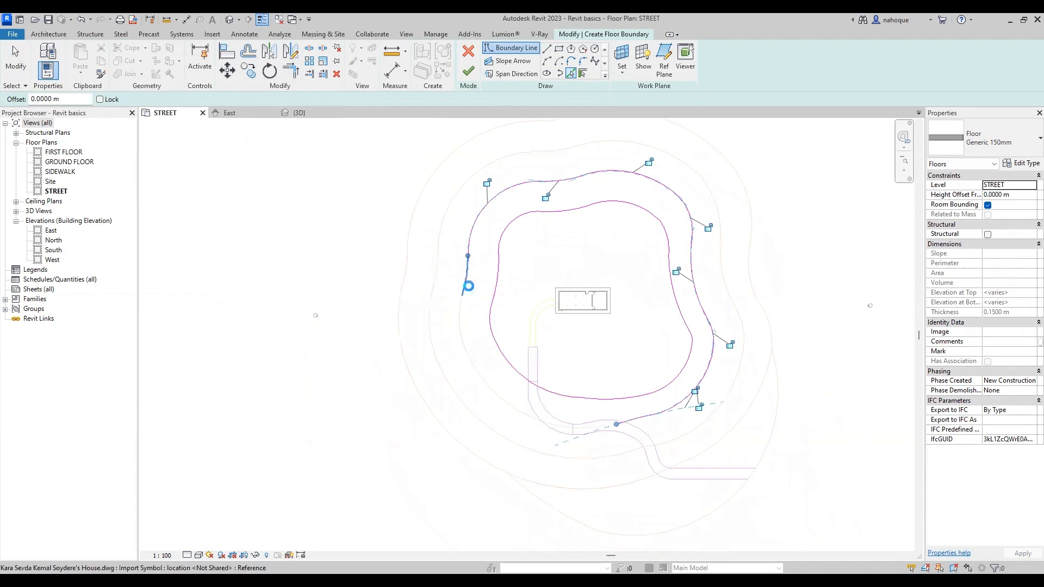
{"action": "left_click", "coordinate": [466, 285]}
{"action": "left_click", "coordinate": [460, 321]}
{"action": "left_click", "coordinate": [487, 384]}
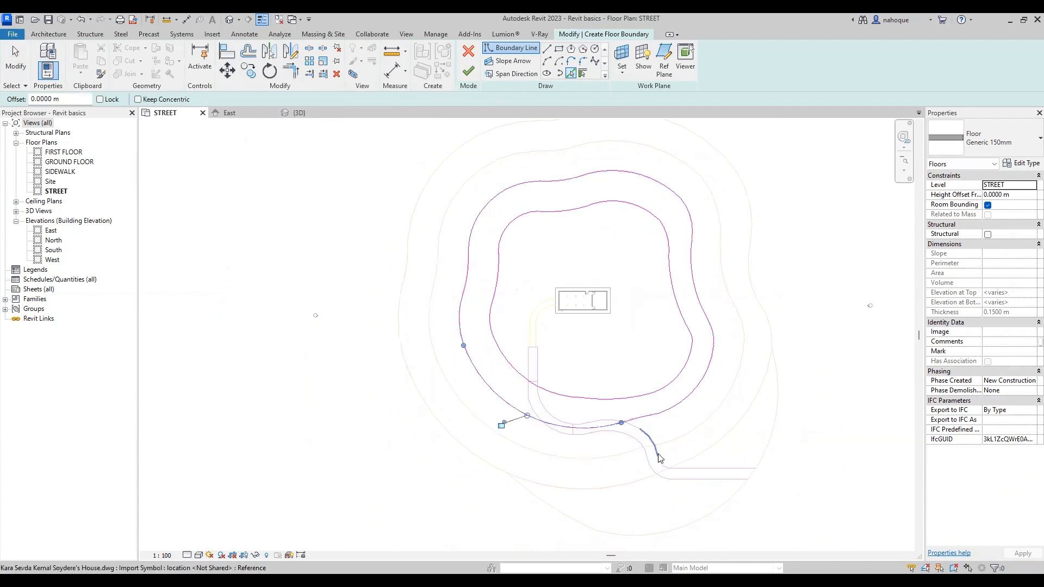
{"action": "scroll", "coordinate": [543, 462], "scroll_direction": "down", "scroll_amount": 1}
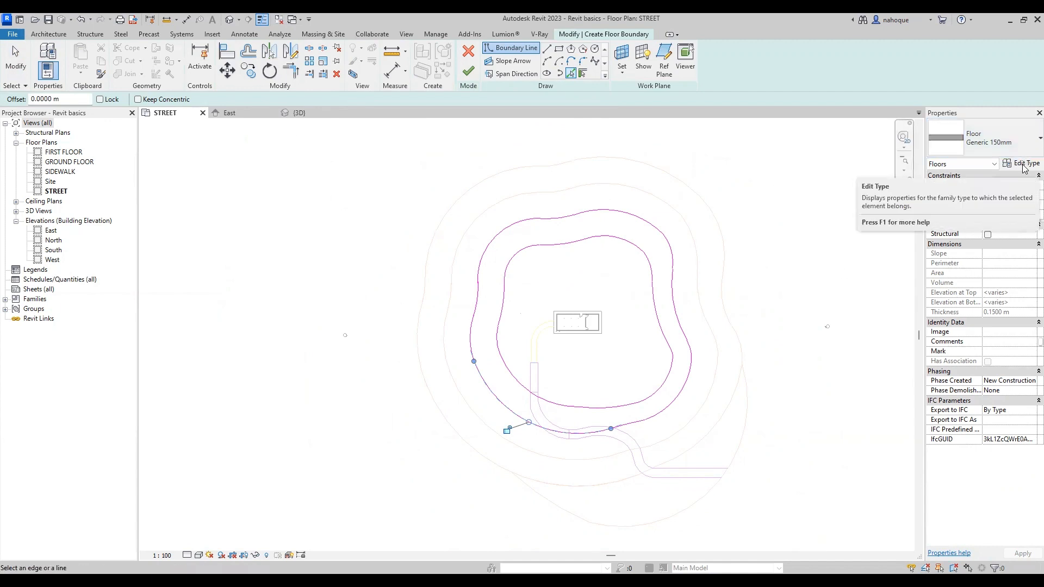
Step: Duplicate the Generic 150mm floor type under the name MY STREET
{"action": "left_click", "coordinate": [1000, 142]}
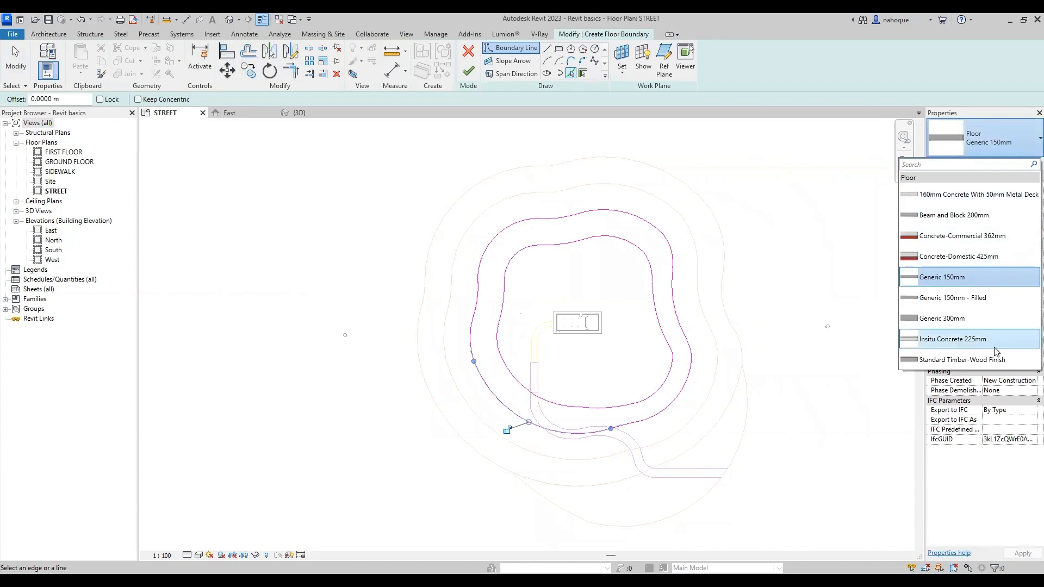
{"action": "left_click", "coordinate": [1013, 148]}
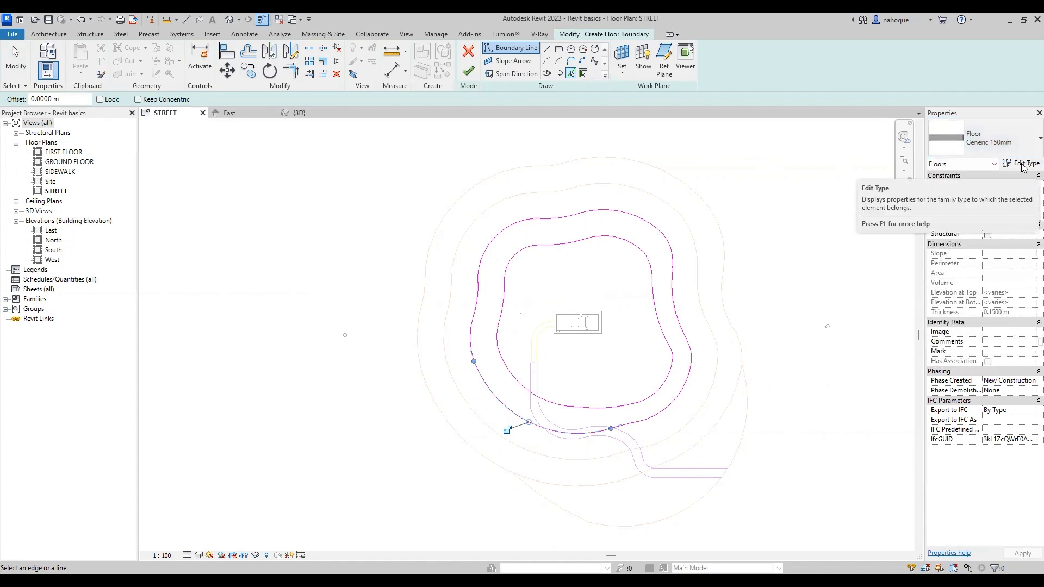
{"action": "left_click", "coordinate": [1023, 164]}
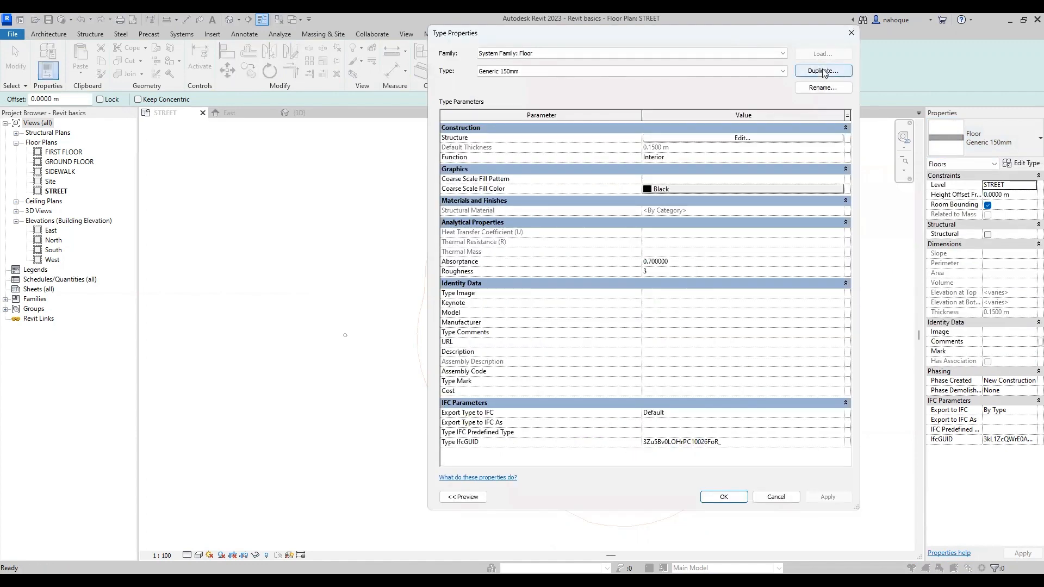
{"action": "left_click", "coordinate": [823, 71]}
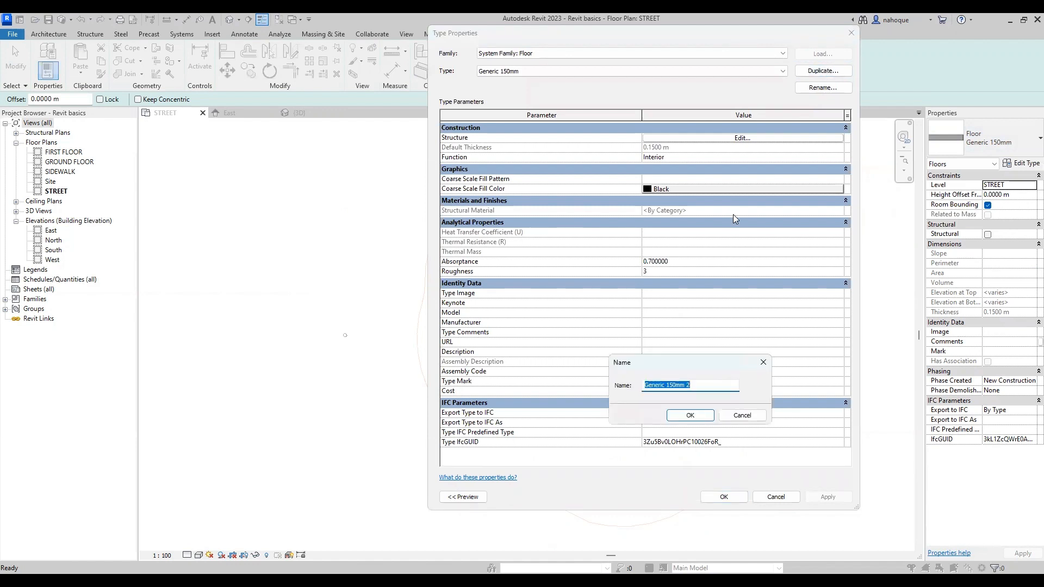
{"action": "type", "text": "S"}
{"action": "type", "text": "MY"}
{"action": "left_click", "coordinate": [690, 414]}
Step: Set the thickness of the structure layer in the MY STREET floor assembly to 0.1 m
{"action": "left_click", "coordinate": [697, 138]}
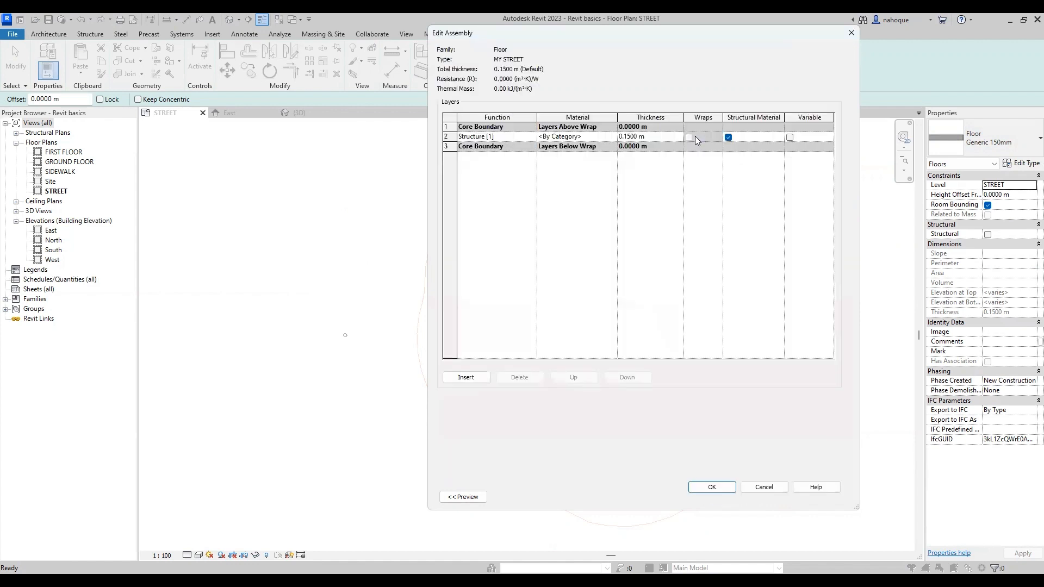
{"action": "left_click", "coordinate": [631, 137]}
Step: Search the structure layer's materials for ASPHA, select Asphalt, Bitumen, enable its render appearance for shading and view its appearance settings
{"action": "left_click", "coordinate": [614, 137]}
{"action": "left_click", "coordinate": [613, 136]}
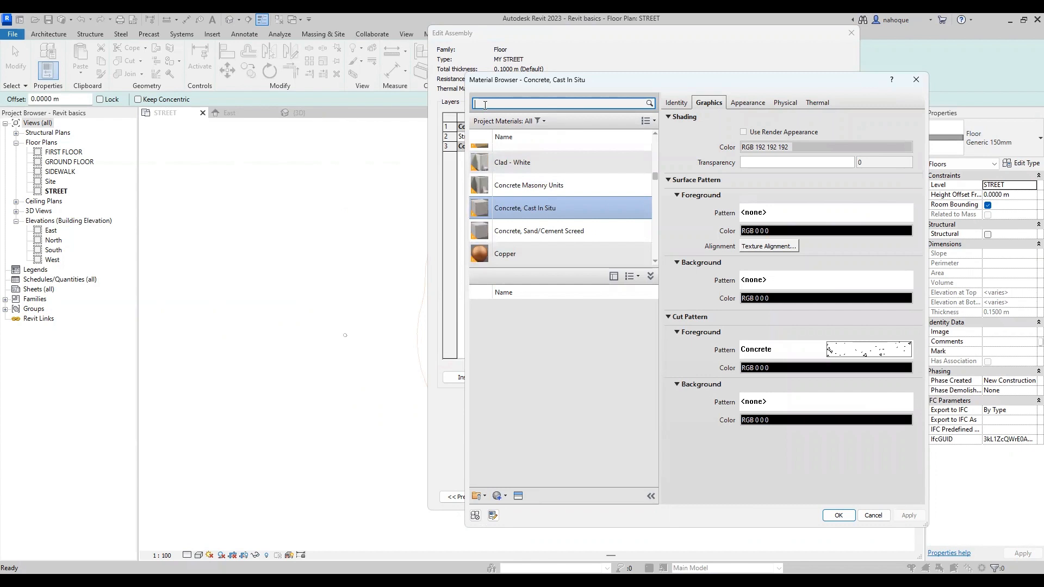
{"action": "type", "text": "ASPHA"}
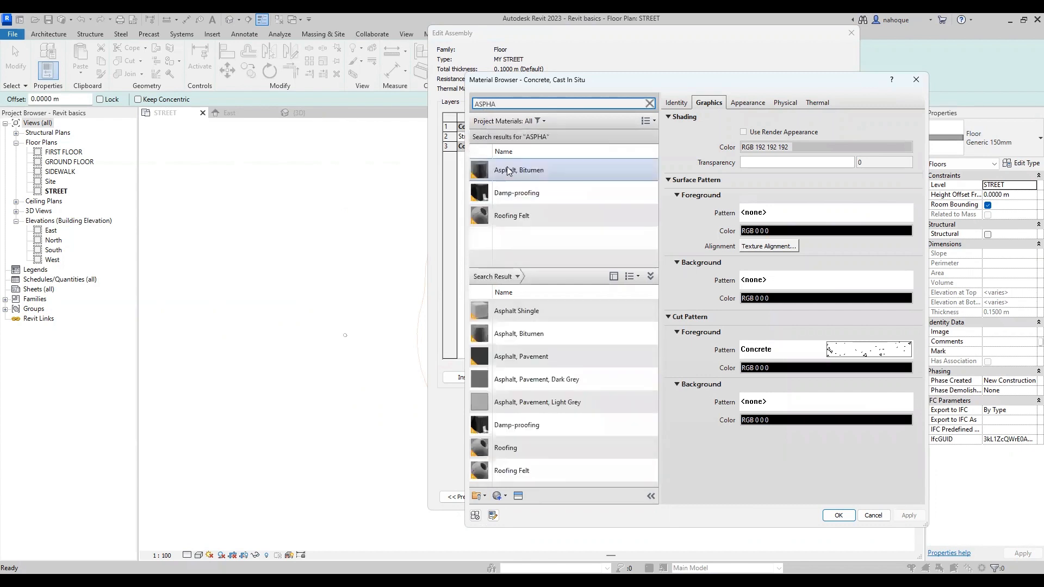
{"action": "left_click", "coordinate": [601, 332]}
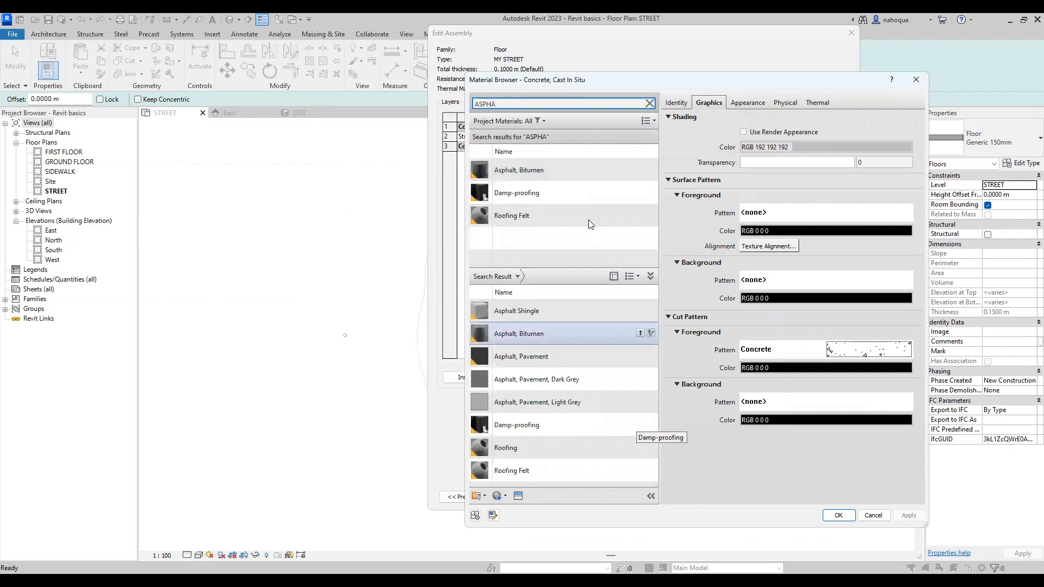
{"action": "left_click", "coordinate": [519, 174]}
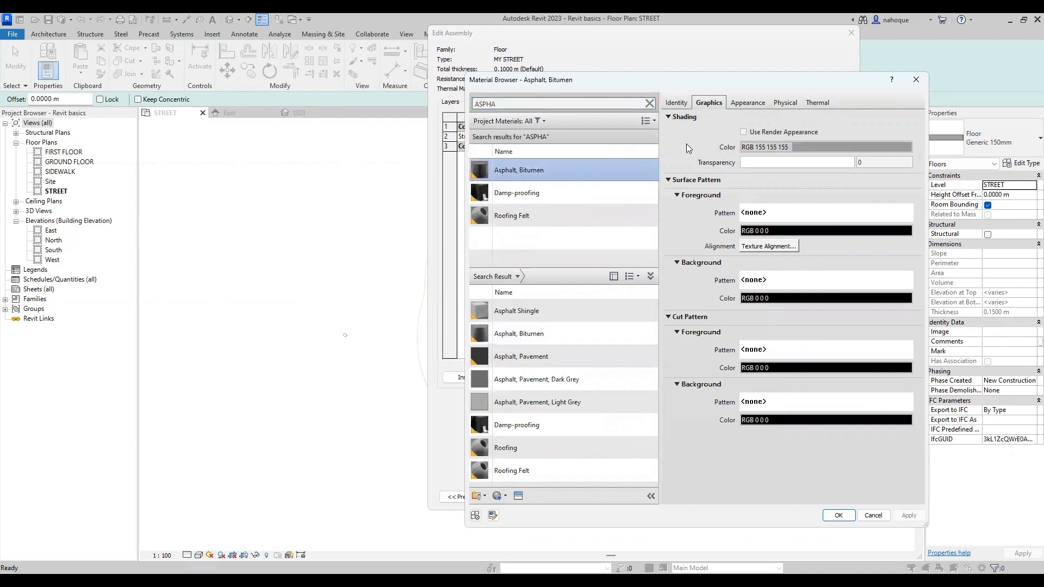
{"action": "left_click", "coordinate": [743, 132]}
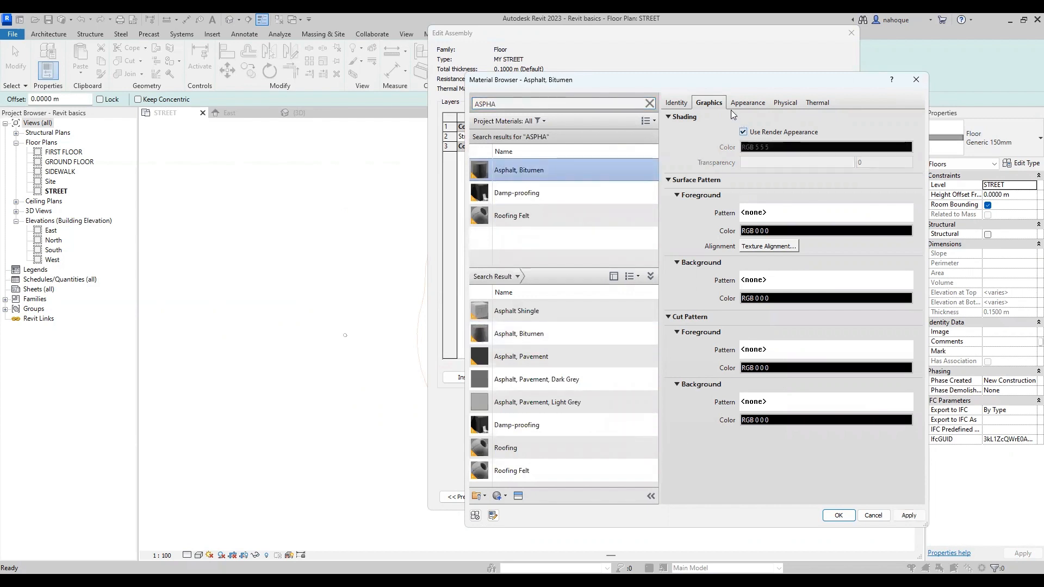
{"action": "left_click", "coordinate": [735, 104]}
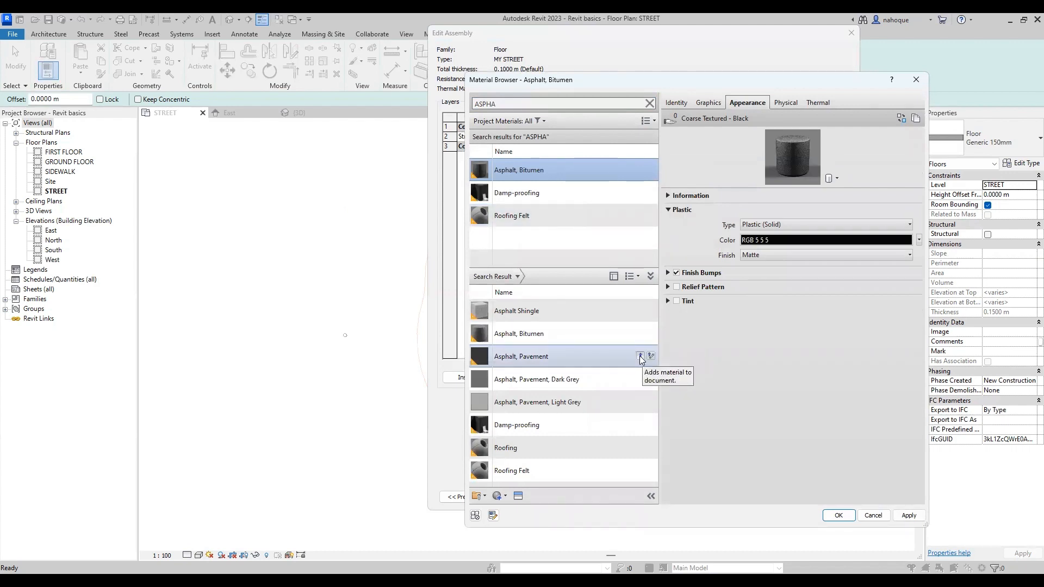
Step: Add Asphalt, Pavement to the project, enable its render appearance for shading and assign it to the structure layer
{"action": "left_click", "coordinate": [640, 356]}
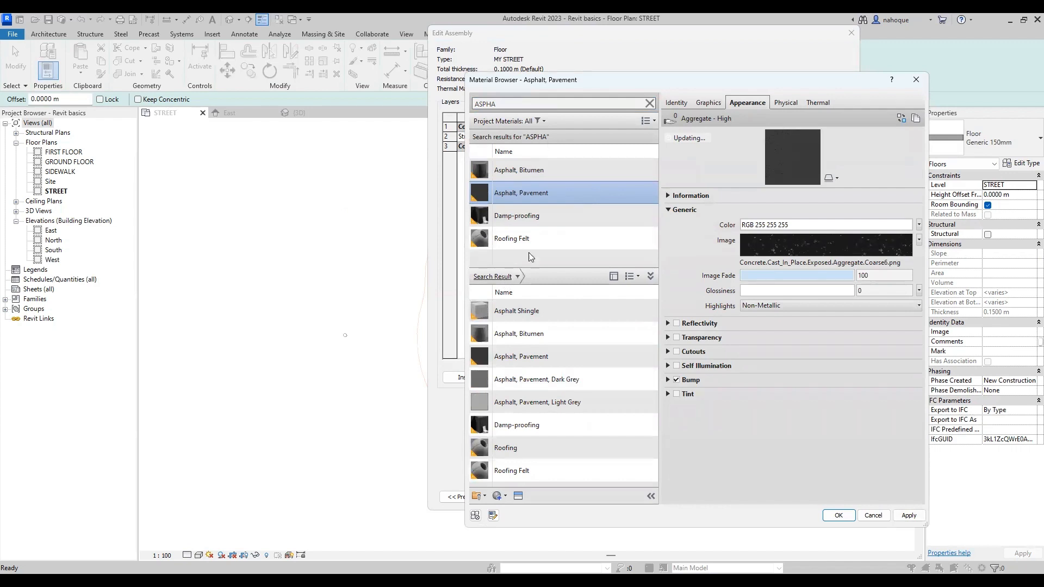
{"action": "left_click", "coordinate": [711, 105]}
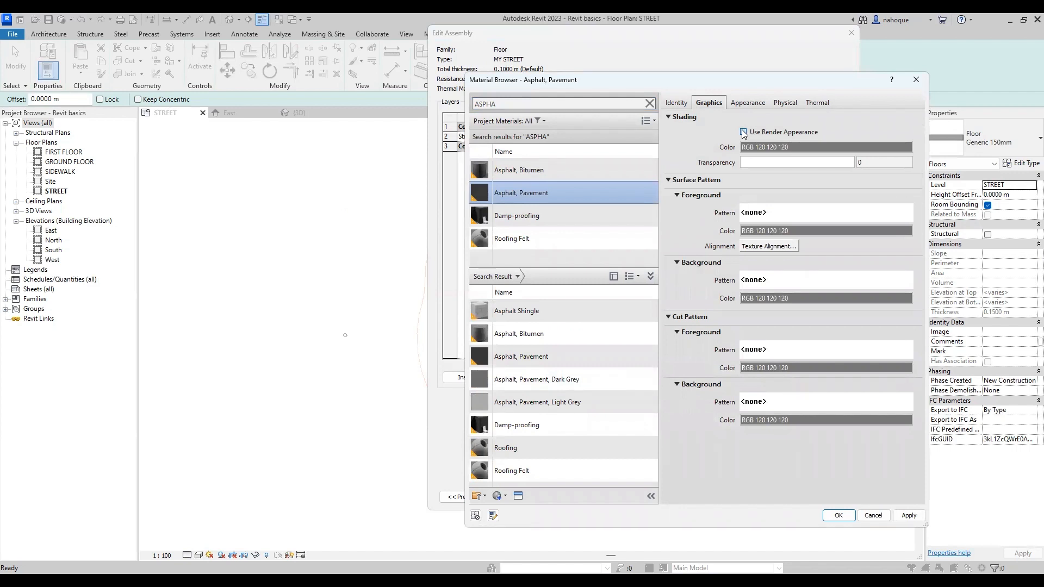
{"action": "left_click", "coordinate": [744, 133]}
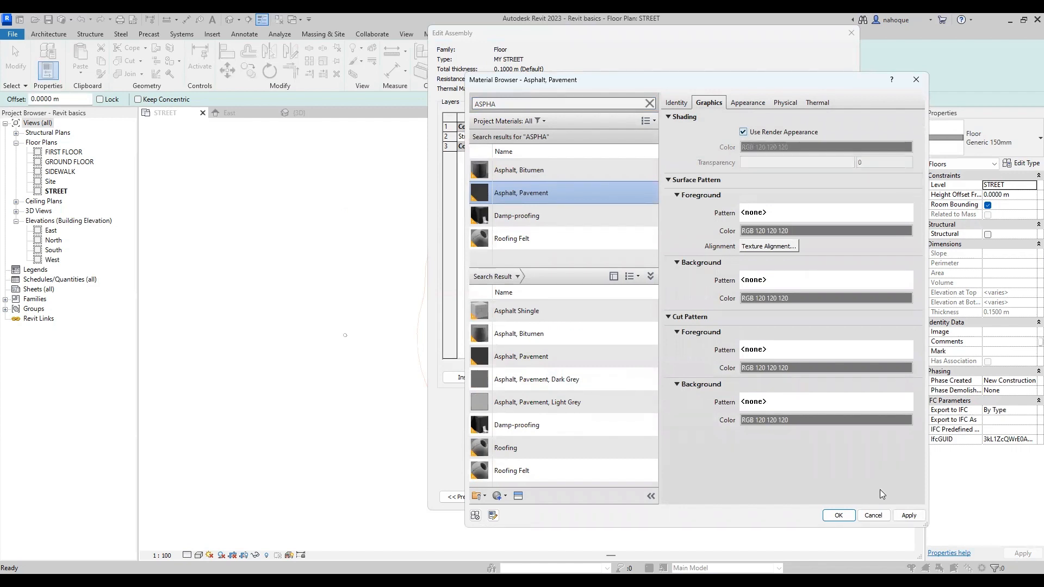
{"action": "left_click", "coordinate": [838, 515]}
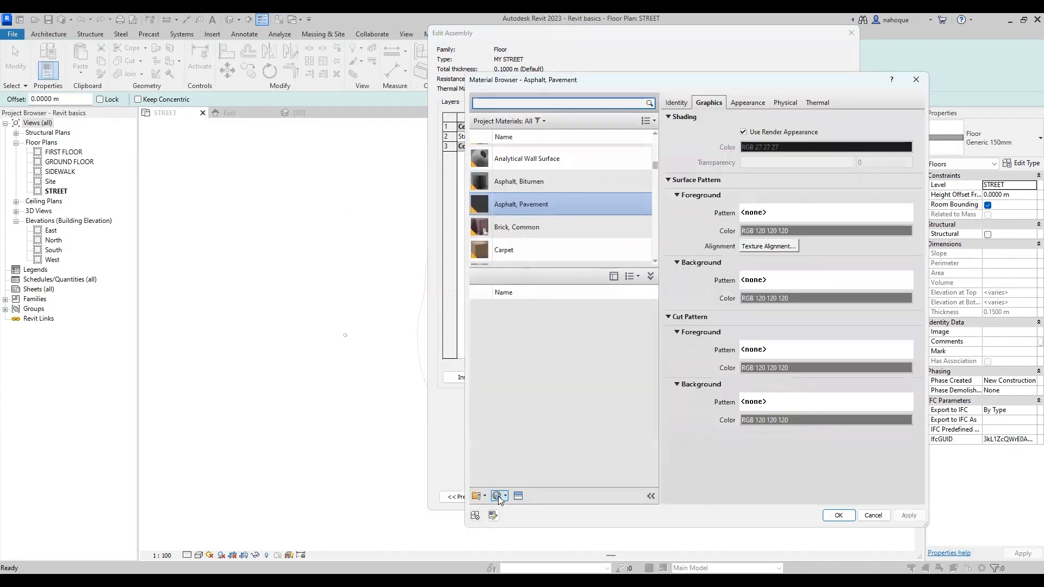
Step: Create a new project material from the structure layer's material selection
{"action": "left_click", "coordinate": [499, 499]}
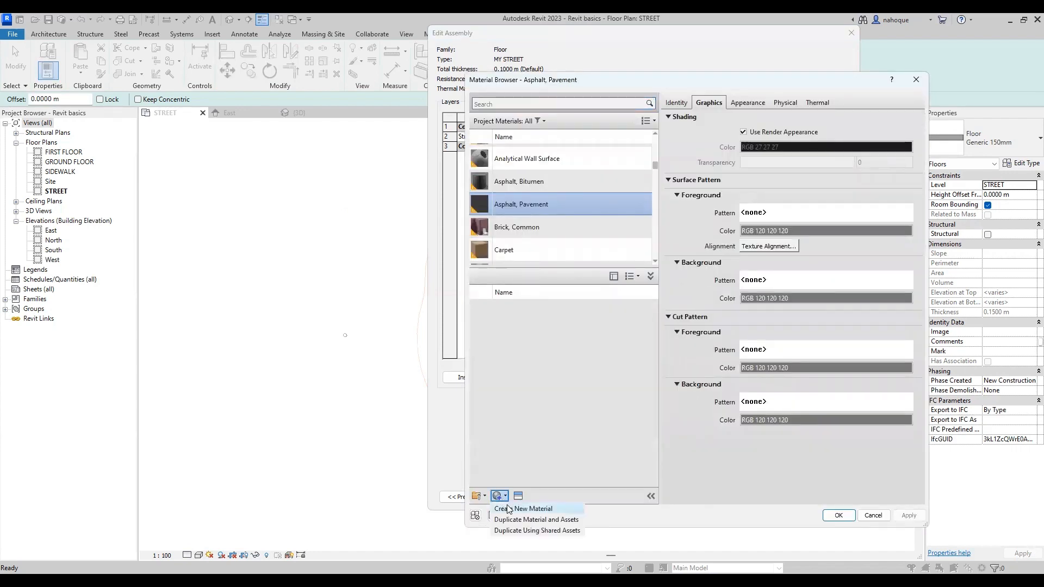
{"action": "left_click", "coordinate": [508, 508]}
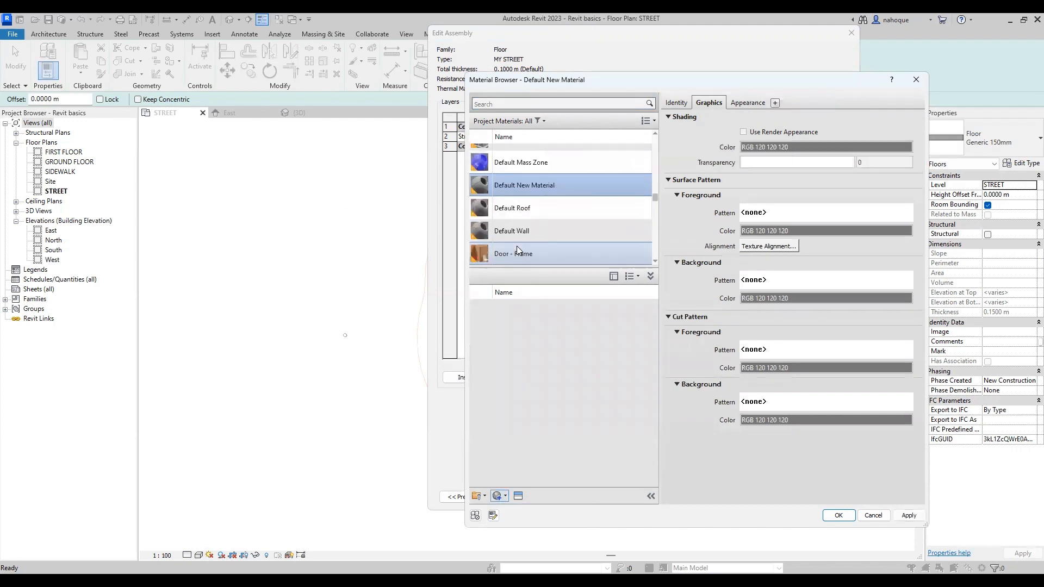
Step: Rename the new project material as MY STREET MATERIAL
{"action": "right_click", "coordinate": [528, 187]}
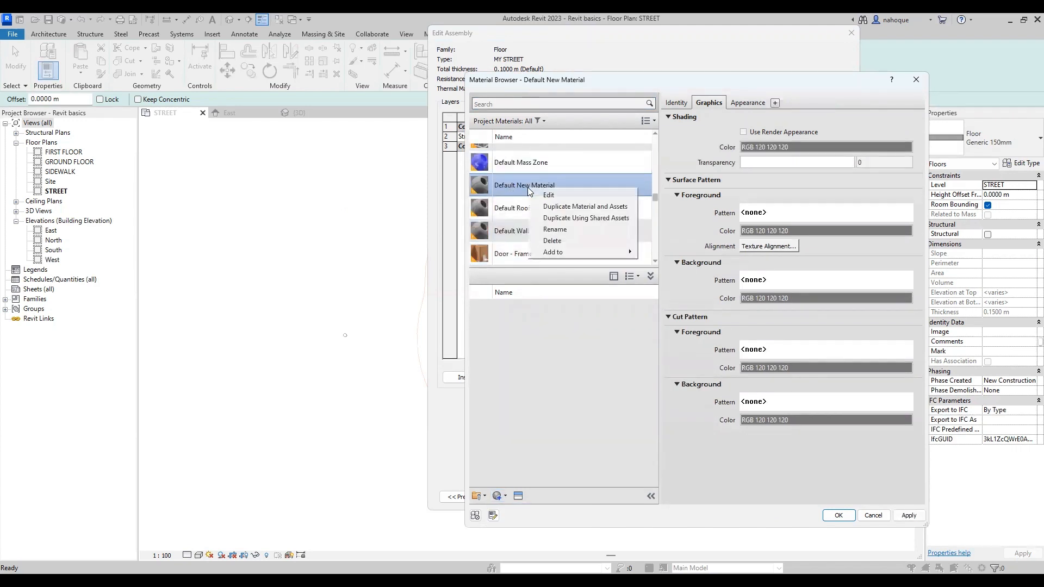
{"action": "left_click", "coordinate": [548, 229]}
{"action": "type", "text": "STRE"}
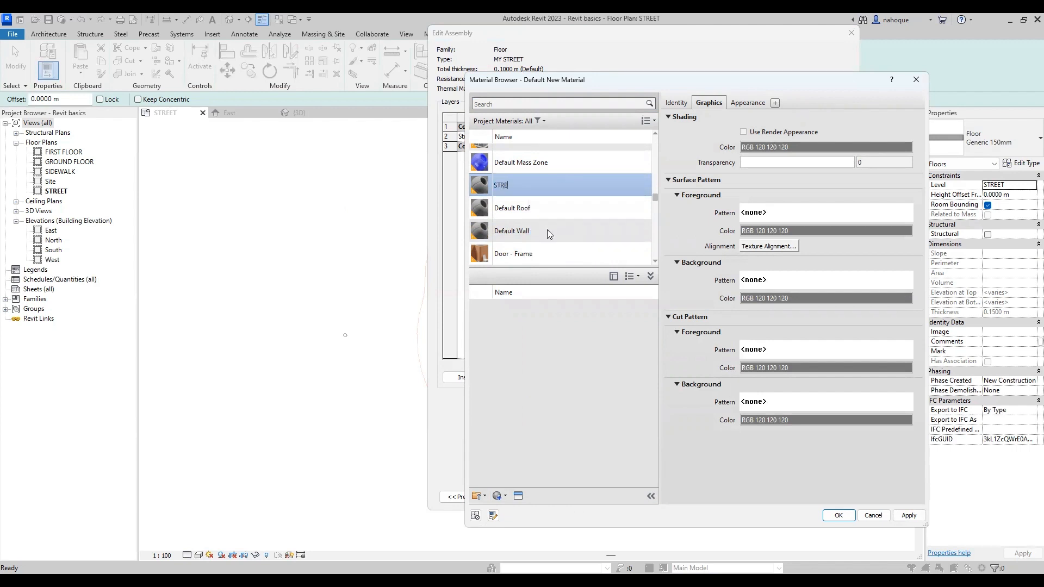
{"action": "type", "text": "ET"}
{"action": "type", "text": "MY "}
{"action": "type", "text": " MATER"}
{"action": "type", "text": "IAL"}
{"action": "key", "text": "Return"}
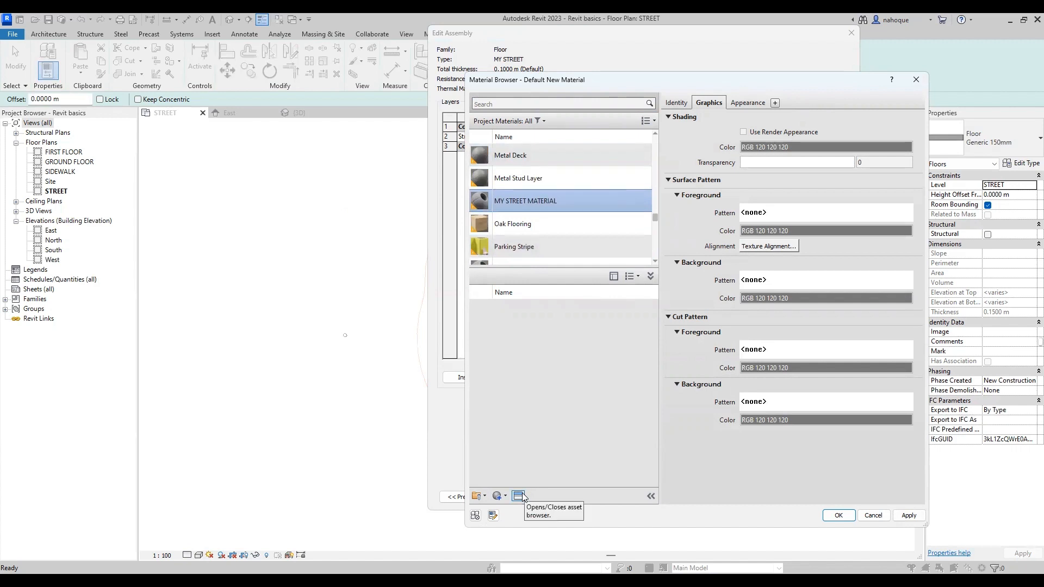
Step: Replace MY STREET MATERIAL's appearance with the Asphalt - Dark Grey asset from the Sitework category of the Appearance Library
{"action": "left_click", "coordinate": [519, 495]}
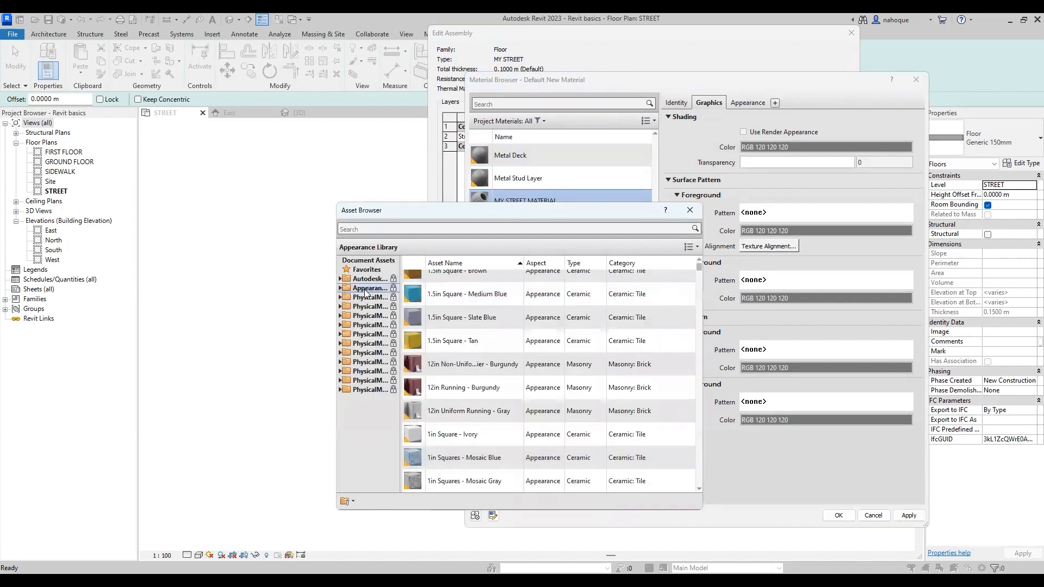
{"action": "double_click", "coordinate": [366, 288]}
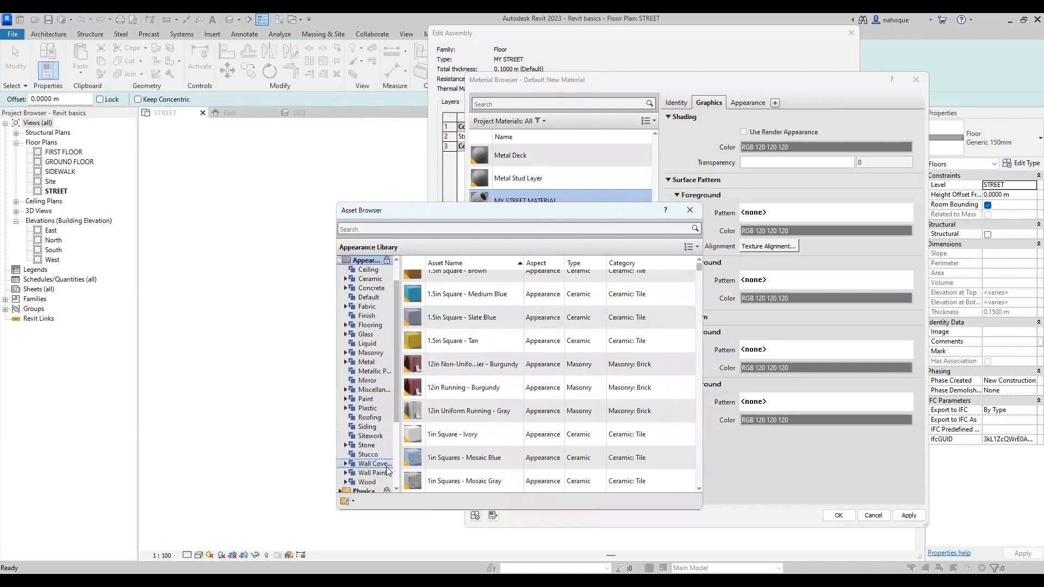
{"action": "left_click", "coordinate": [370, 435]}
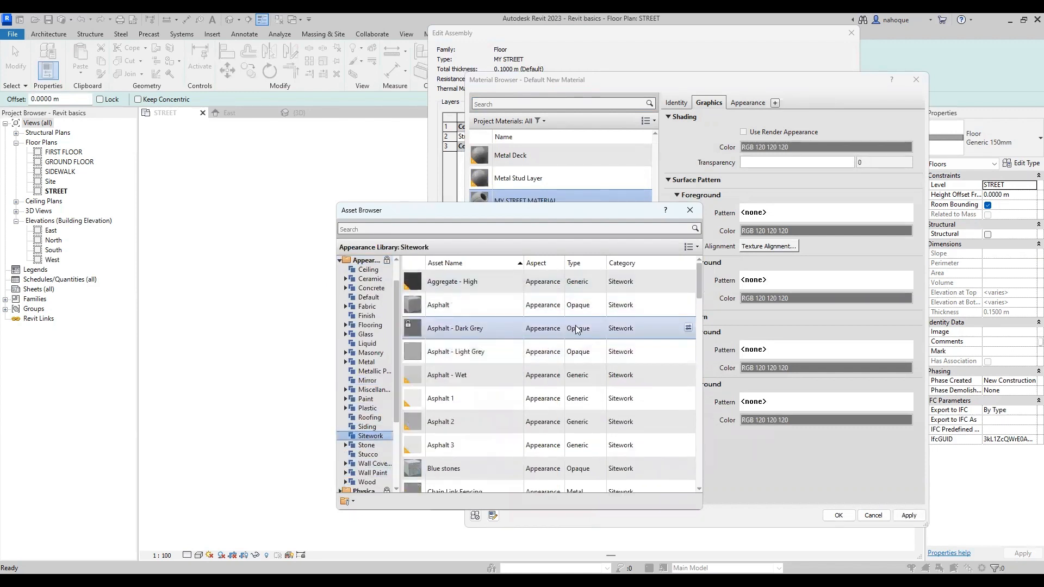
{"action": "double_click", "coordinate": [490, 330]}
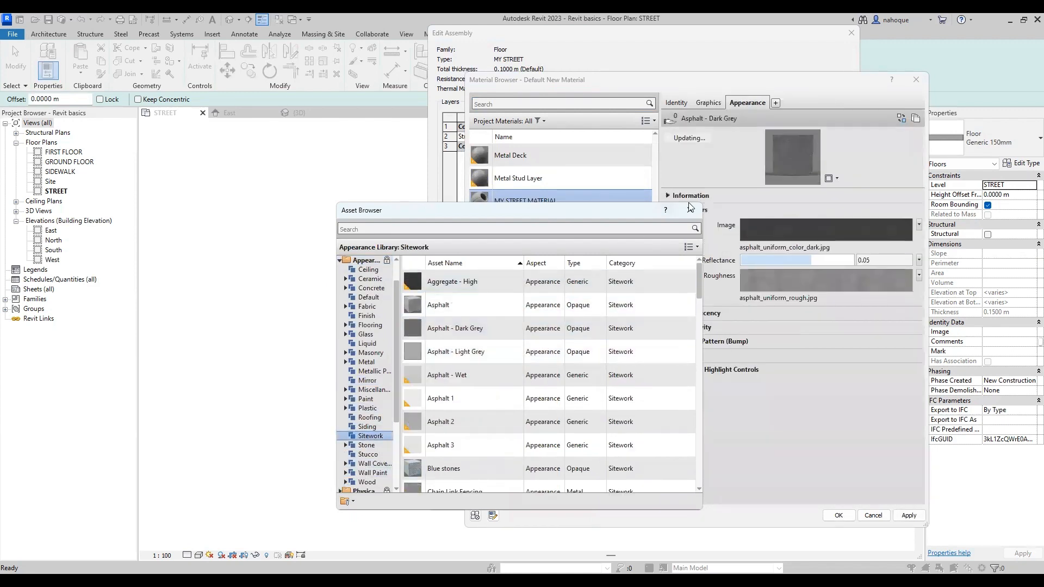
{"action": "left_click", "coordinate": [693, 214]}
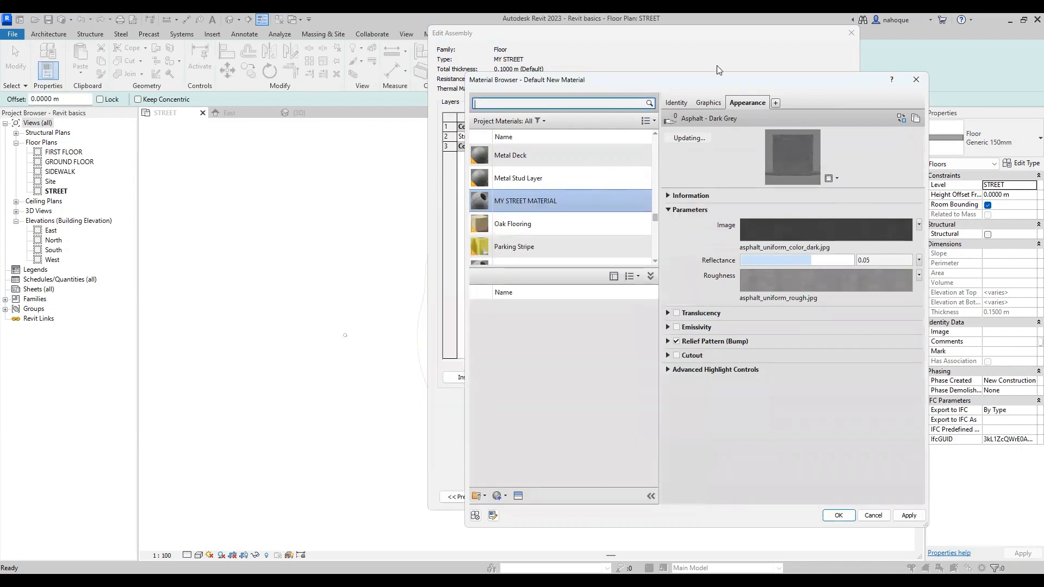
Step: Enable the render appearance for MY STREET MATERIAL's shading, assign it to the structure layer and accept the MY STREET type
{"action": "left_click", "coordinate": [708, 103]}
{"action": "left_click", "coordinate": [740, 132]}
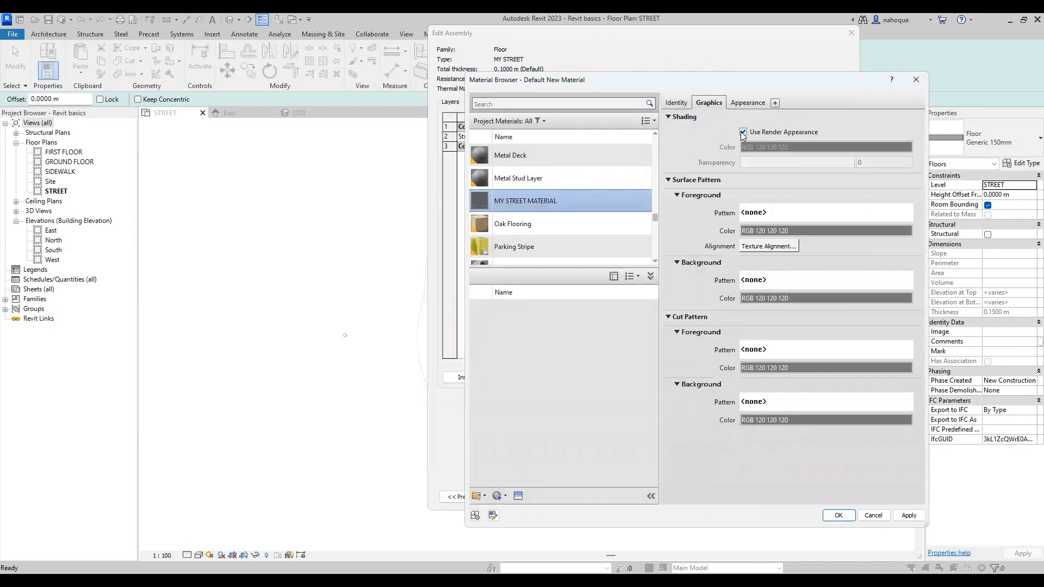
{"action": "left_click", "coordinate": [837, 515]}
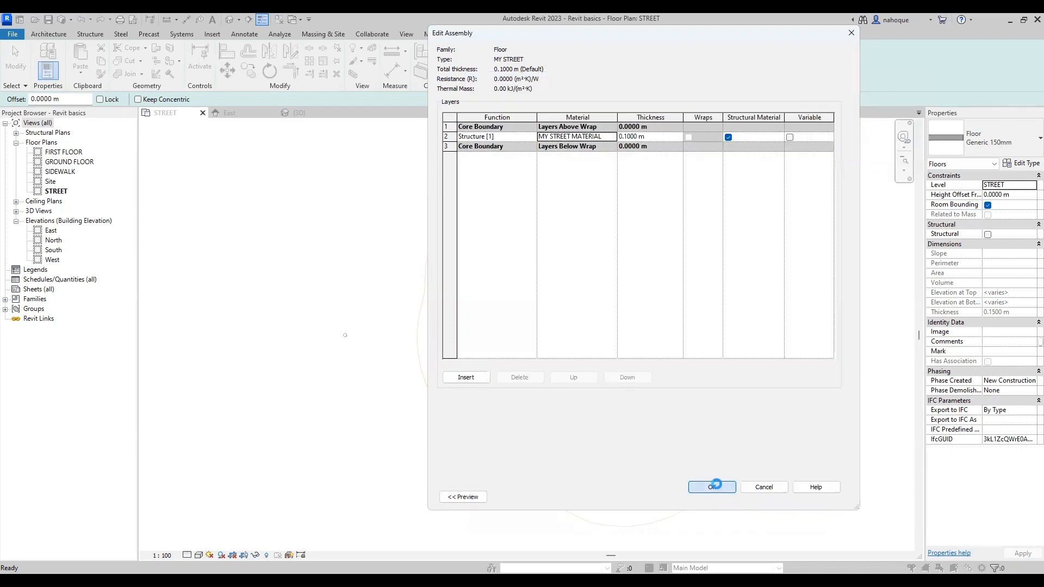
{"action": "left_click", "coordinate": [712, 487]}
{"action": "left_click", "coordinate": [723, 496]}
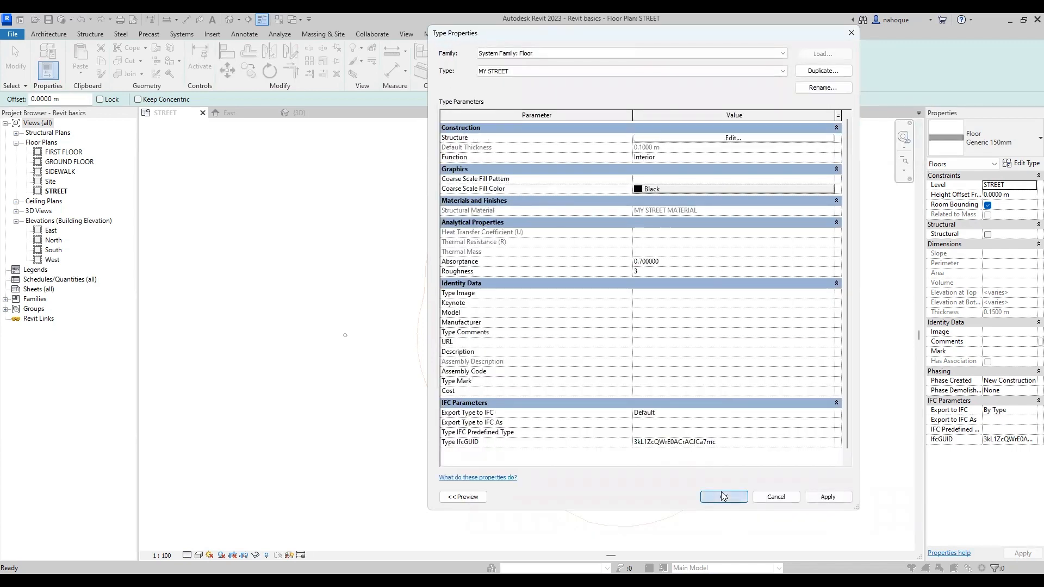
Step: Try to finish the floor sketch, and trim the outer boundary's upper-left arc to a corner with its adjoining segment
{"action": "left_click", "coordinate": [469, 71]}
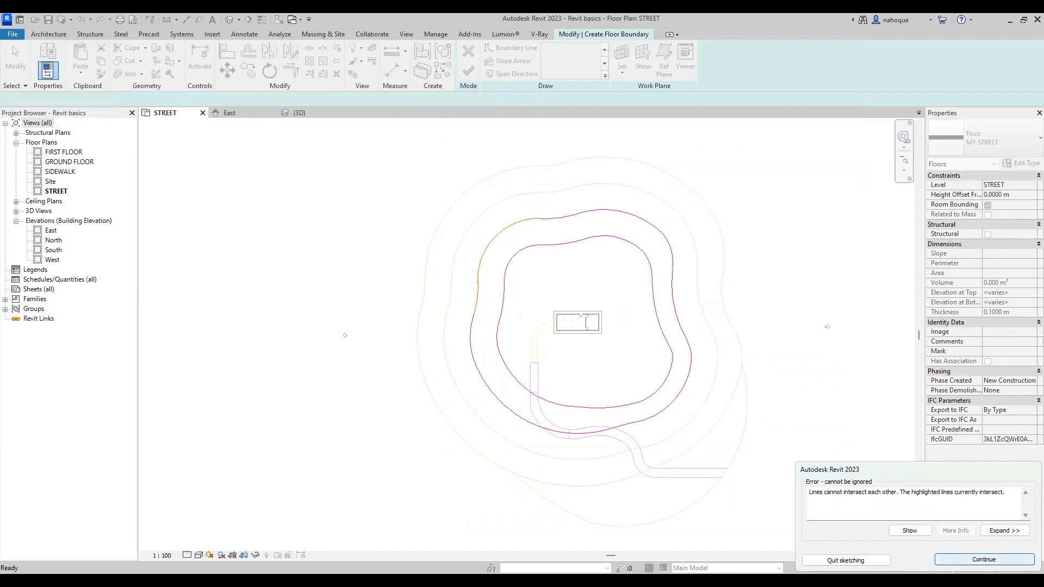
{"action": "left_click", "coordinate": [984, 560]}
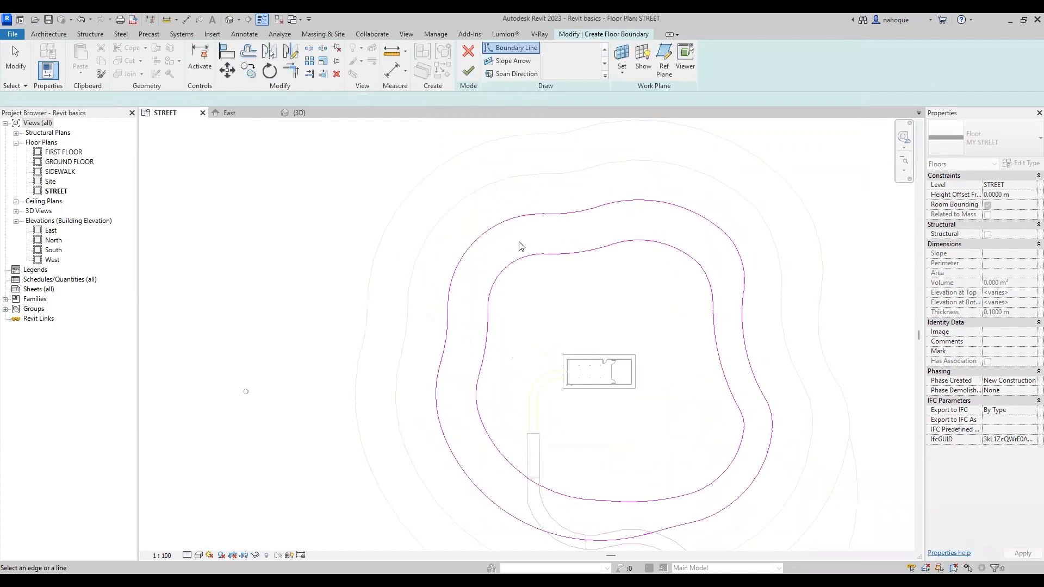
{"action": "scroll", "coordinate": [519, 244], "scroll_direction": "up", "scroll_amount": 4}
{"action": "key", "text": "t"}
{"action": "key", "text": "r"}
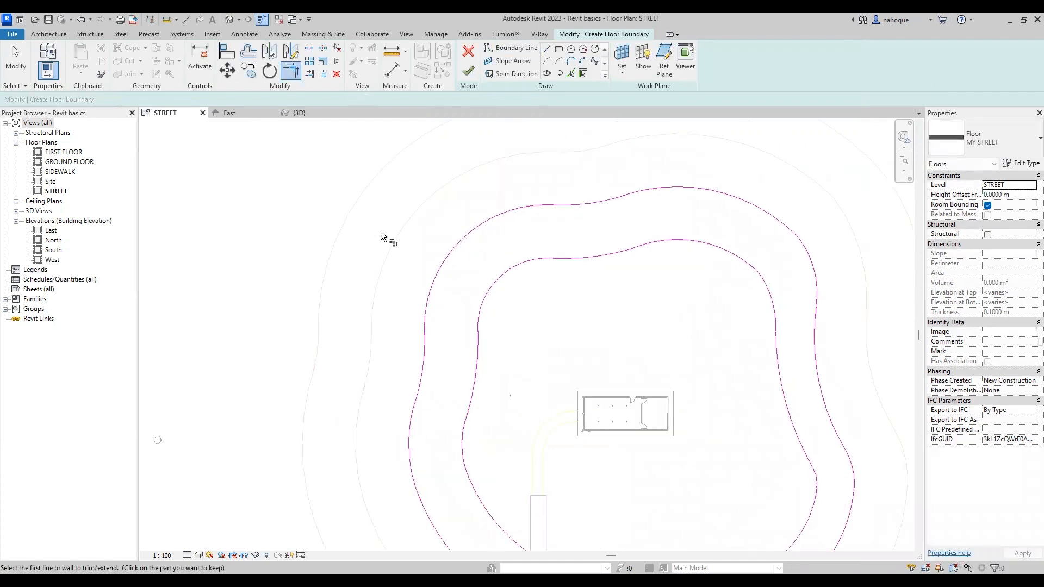
{"action": "left_click", "coordinate": [523, 211]}
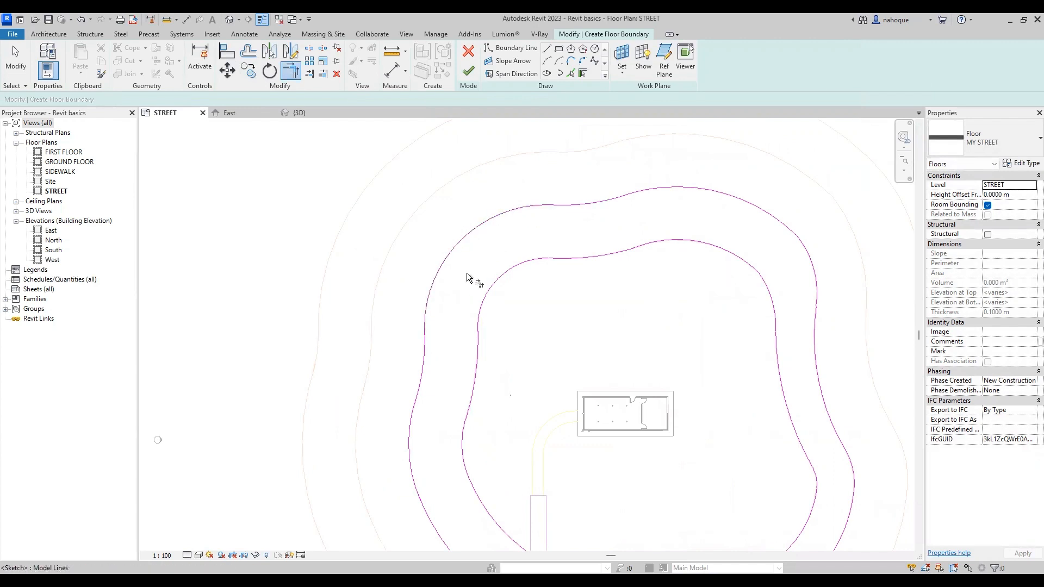
{"action": "left_click", "coordinate": [425, 339]}
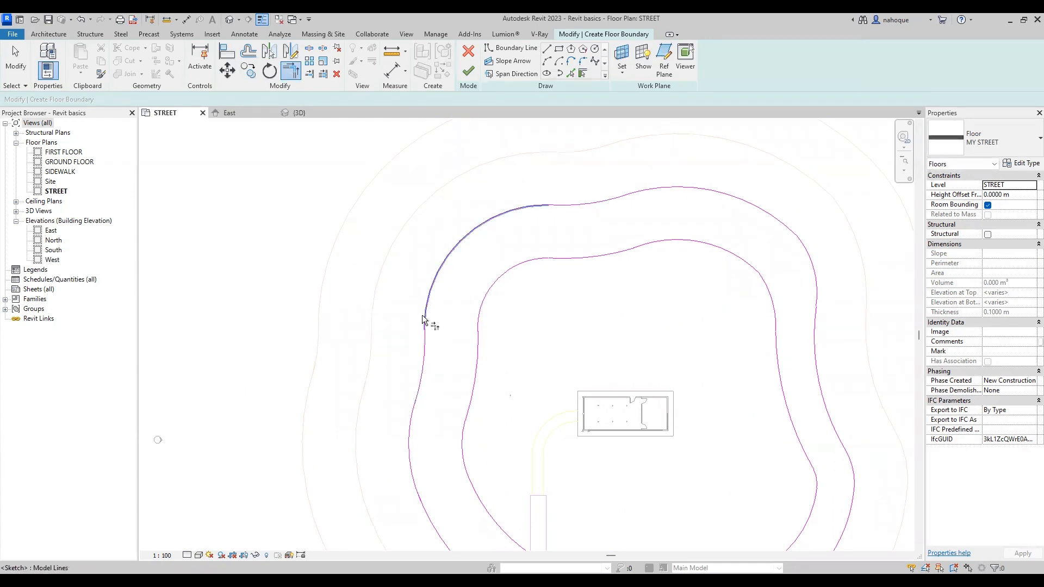
Step: Trim the outer boundary's left-hand segments to meet at their ends, retrying to finish the floor sketch after each correction
{"action": "left_click", "coordinate": [470, 71]}
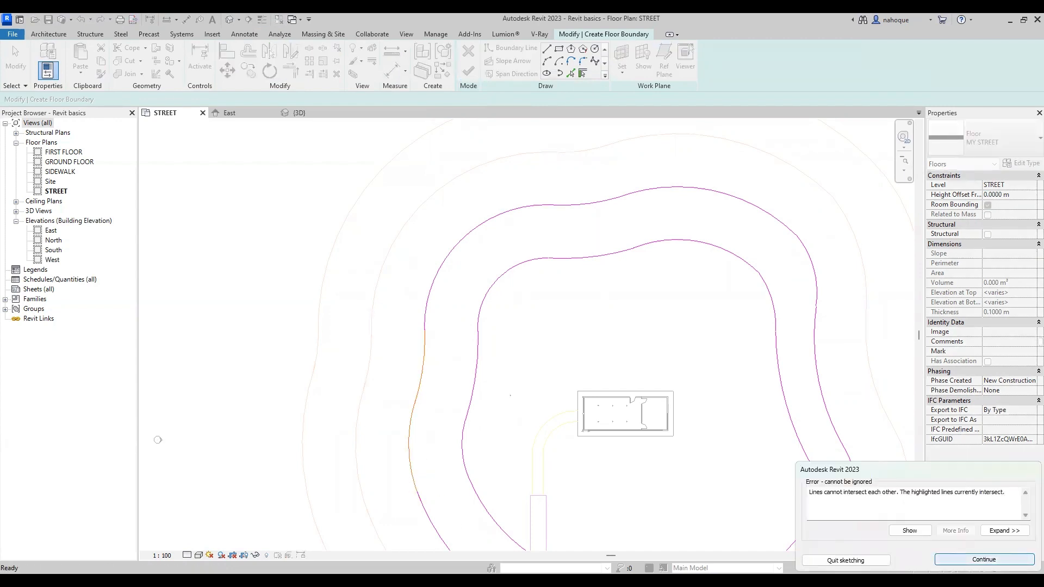
{"action": "left_click", "coordinate": [984, 559]}
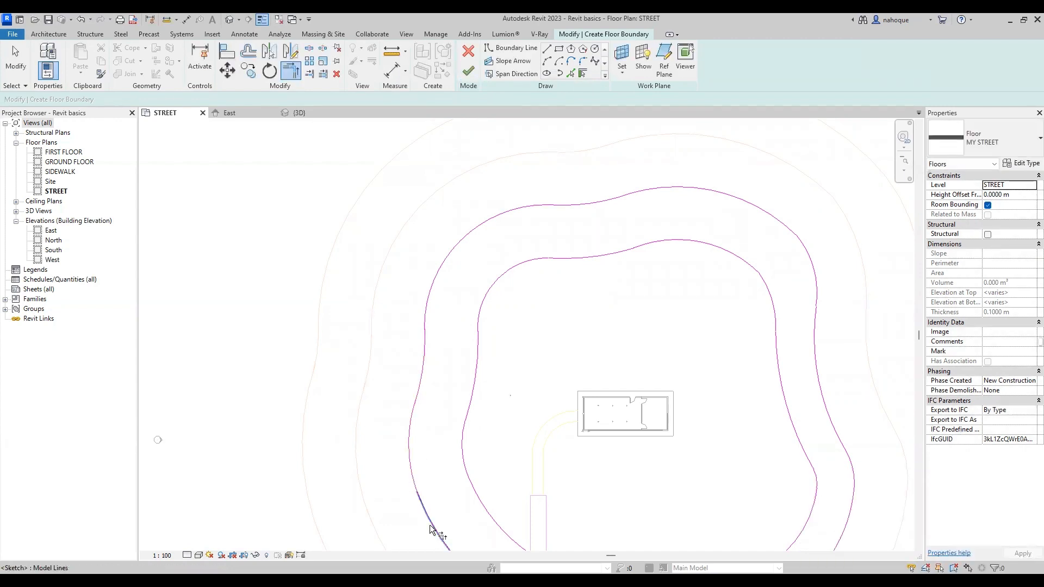
{"action": "left_click", "coordinate": [468, 71]}
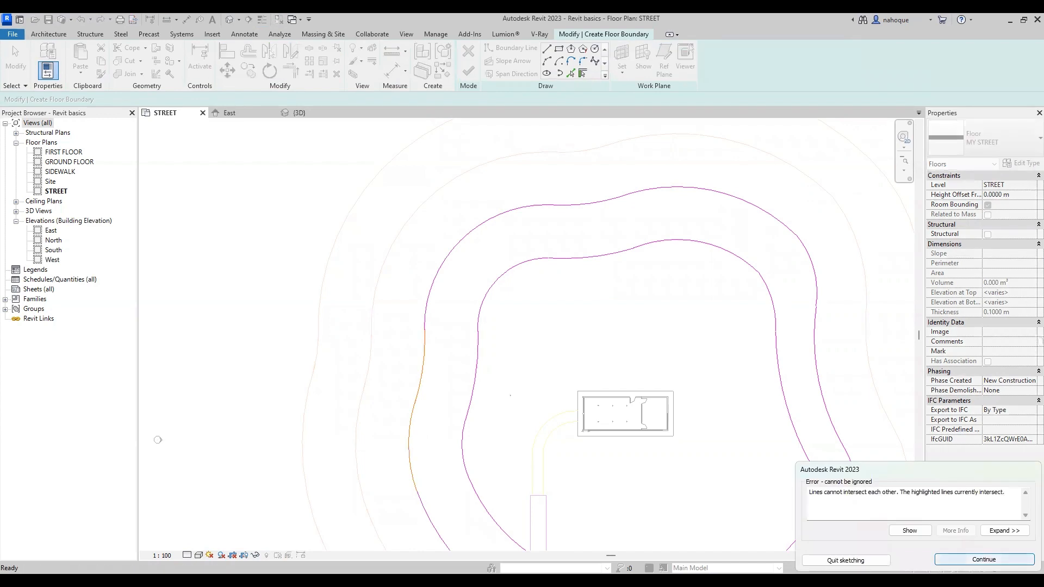
{"action": "key", "text": "Return"}
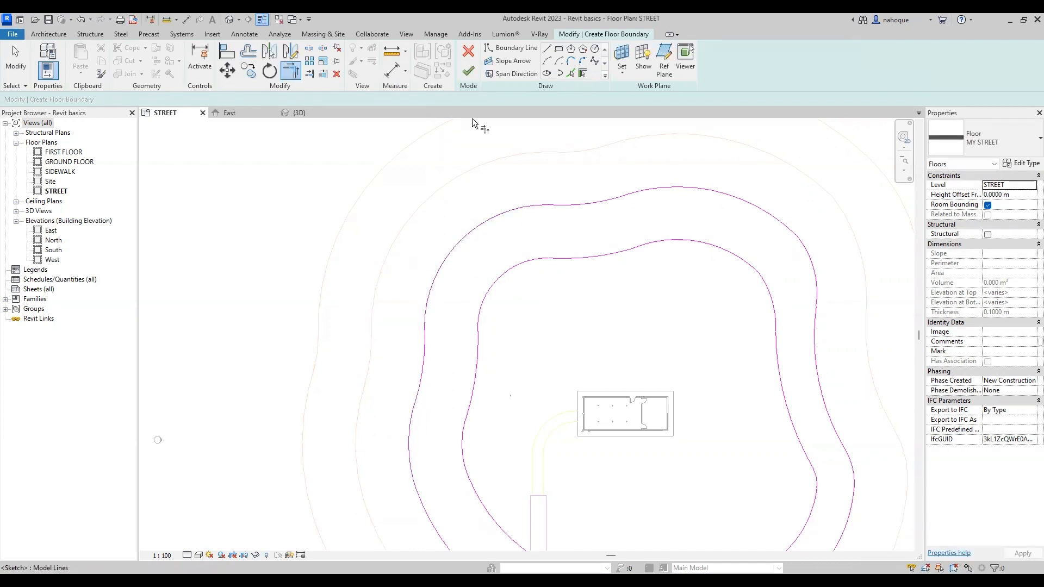
{"action": "left_click", "coordinate": [469, 71]}
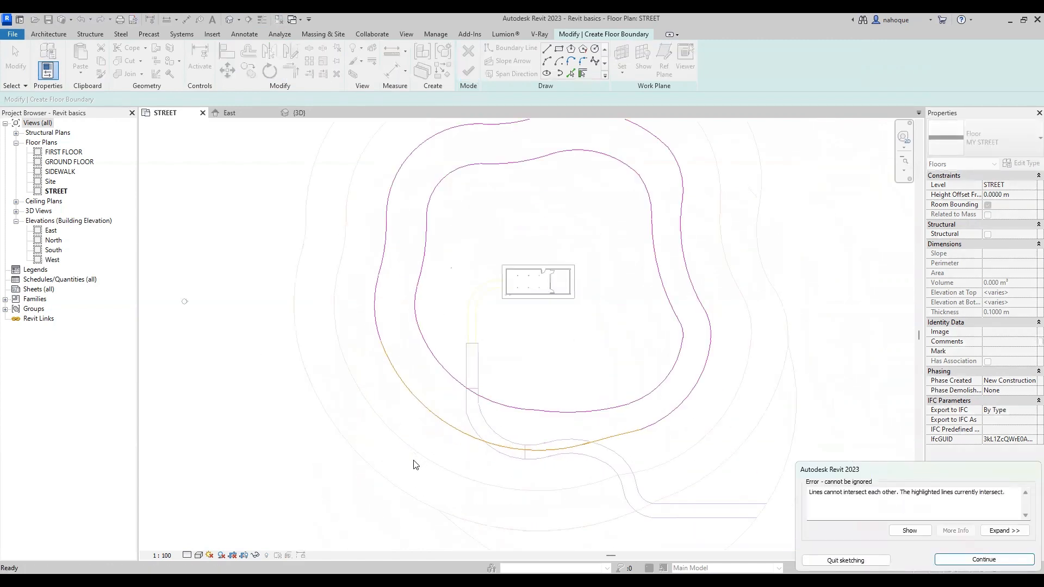
{"action": "left_click", "coordinate": [967, 554]}
Step: Trim the remaining lower and right-hand outer boundary segments to corners and finish the MY STREET floor
{"action": "scroll", "coordinate": [592, 451], "scroll_direction": "up", "scroll_amount": 3}
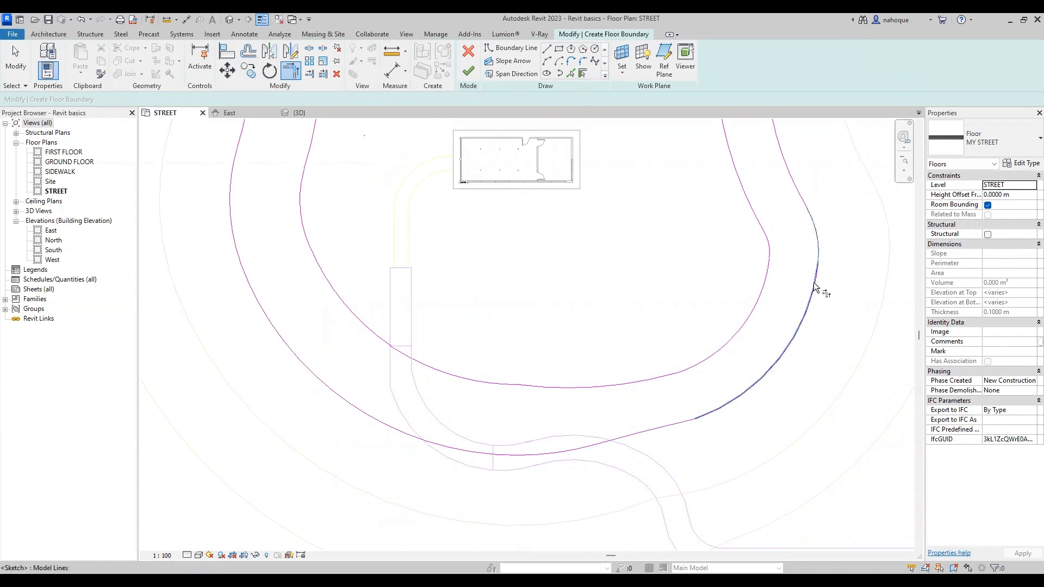
{"action": "scroll", "coordinate": [717, 392], "scroll_direction": "down", "scroll_amount": 2}
{"action": "scroll", "coordinate": [769, 251], "scroll_direction": "up", "scroll_amount": 2}
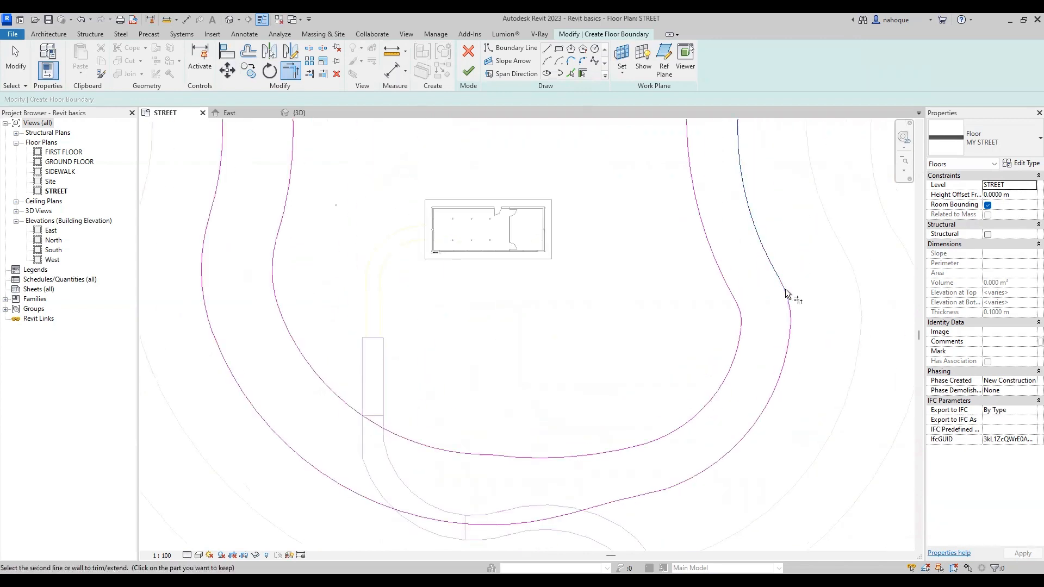
{"action": "scroll", "coordinate": [728, 345], "scroll_direction": "down", "scroll_amount": 2}
{"action": "scroll", "coordinate": [706, 351], "scroll_direction": "down", "scroll_amount": 2}
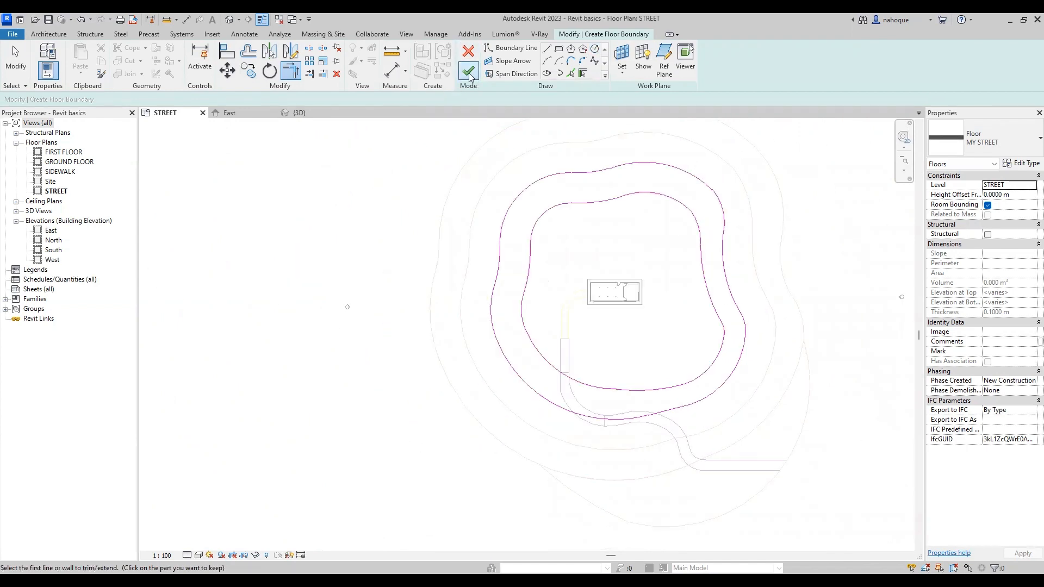
{"action": "left_click", "coordinate": [468, 71]}
Step: Examine the finished street floor and its asphalt material in the 3D view
{"action": "left_click", "coordinate": [314, 117]}
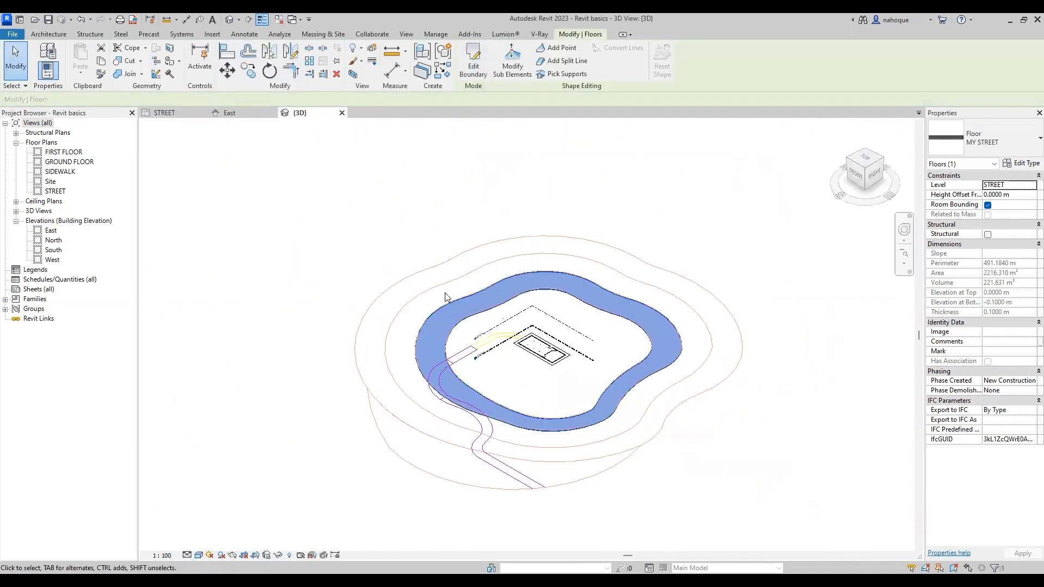
{"action": "left_click", "coordinate": [794, 445]}
{"action": "scroll", "coordinate": [616, 367], "scroll_direction": "up", "scroll_amount": 4}
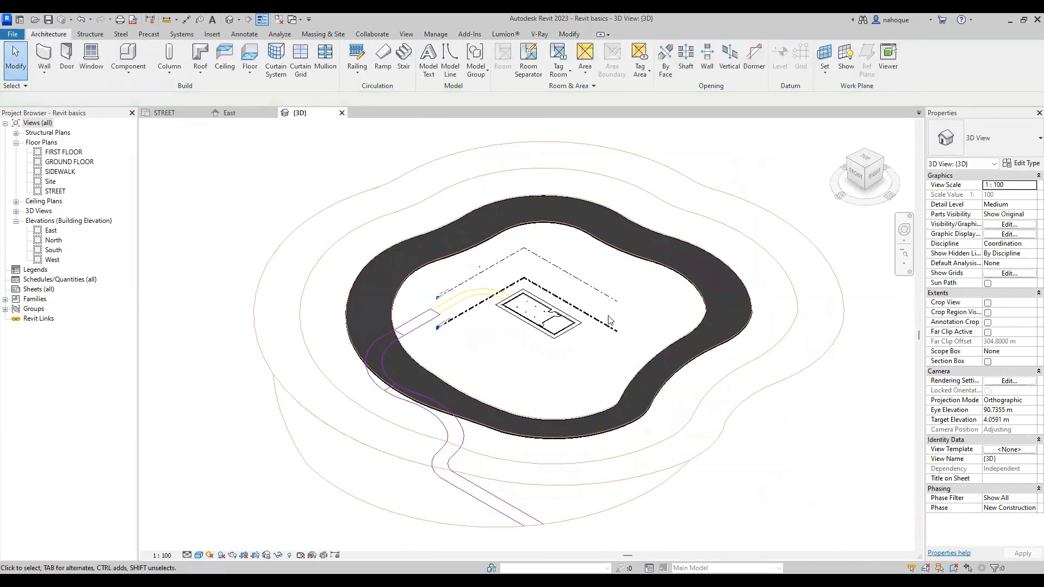
{"action": "scroll", "coordinate": [312, 324], "scroll_direction": "down", "scroll_amount": 2}
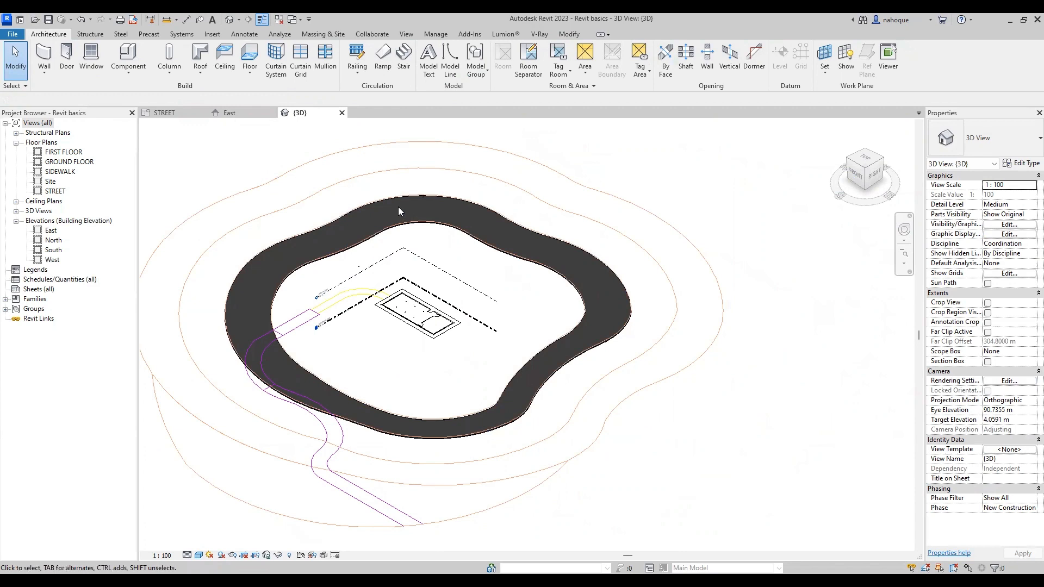
Step: Open the SIDEWALK floor plan and change the work plane of the imported DWG drawing
{"action": "double_click", "coordinate": [61, 172]}
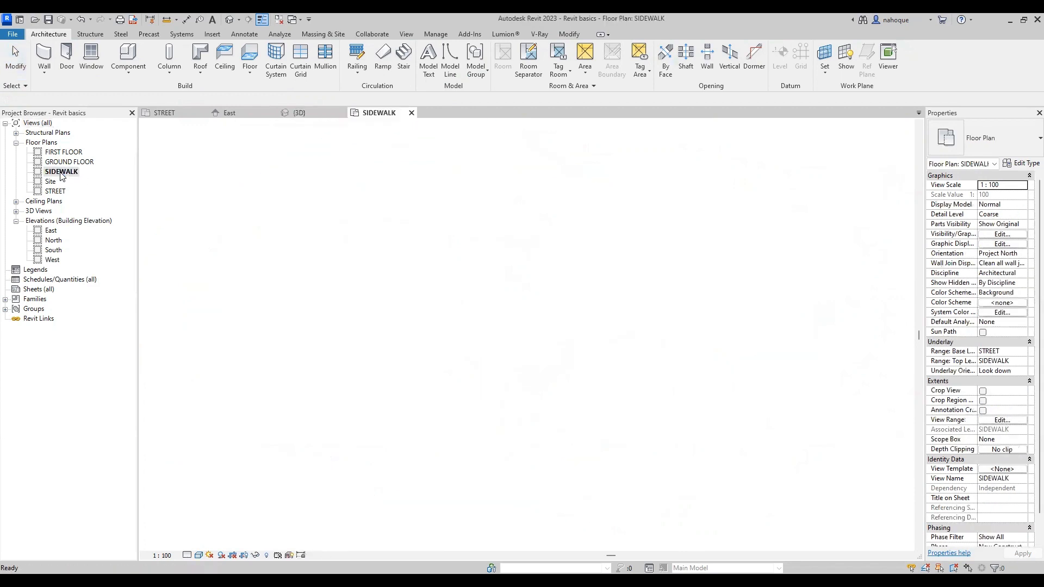
{"action": "scroll", "coordinate": [799, 220], "scroll_direction": "up", "scroll_amount": 2}
{"action": "left_click", "coordinate": [783, 214]}
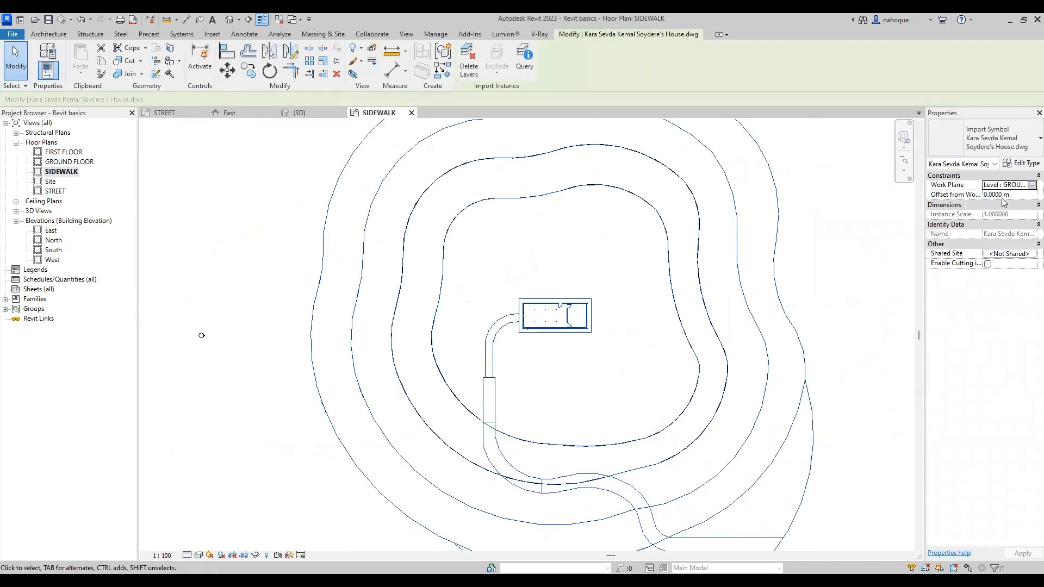
{"action": "left_click", "coordinate": [1005, 185]}
{"action": "left_click", "coordinate": [986, 203]}
{"action": "left_click", "coordinate": [868, 203]}
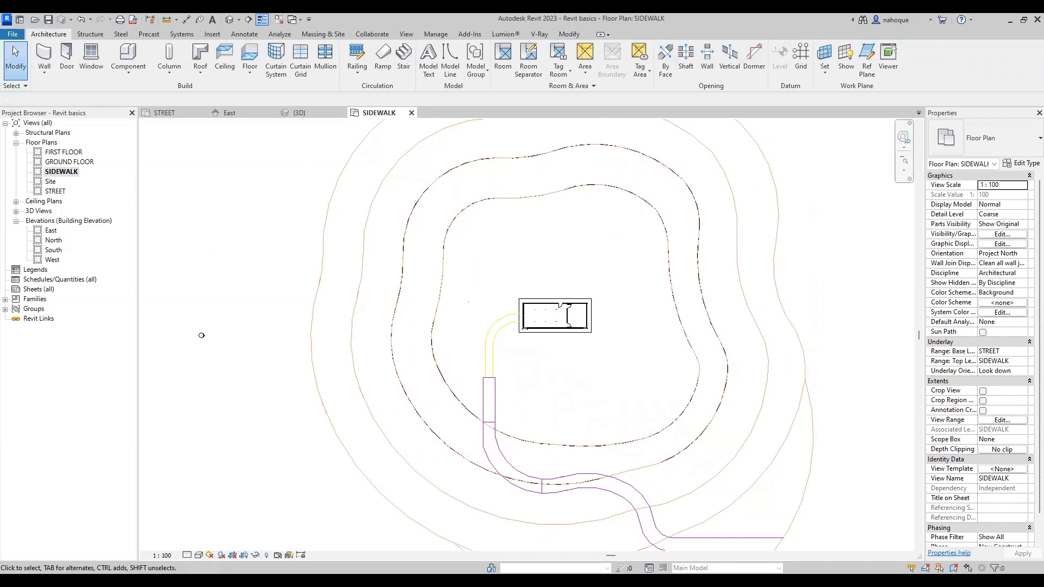
Step: Set the SIDEWALK plan's detail level to Fine and change its visual style to display the street floor's material
{"action": "left_click", "coordinate": [198, 555]}
{"action": "left_click", "coordinate": [209, 542]}
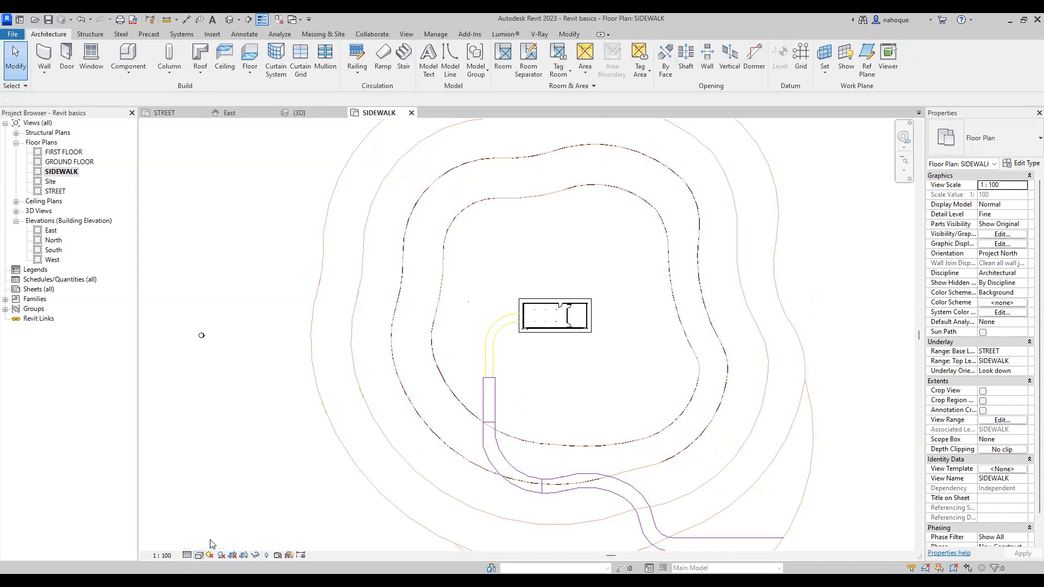
{"action": "scroll", "coordinate": [801, 299], "scroll_direction": "up", "scroll_amount": 1}
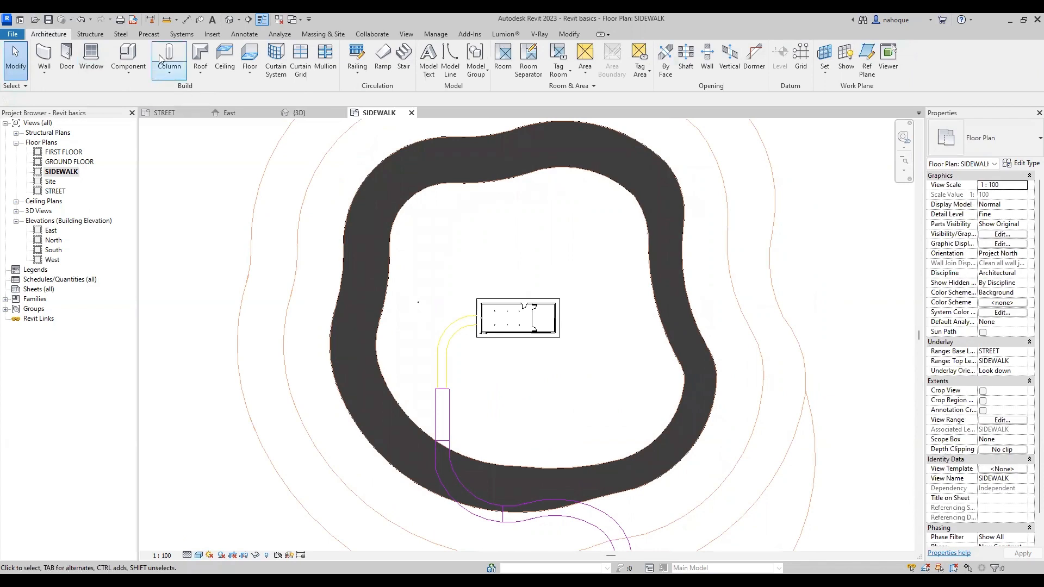
Step: Start a new floor, duplicate the MY STREET type as MY SIDEWALK, and set its structure layer's thickness to 0.15 m
{"action": "left_click", "coordinate": [251, 57]}
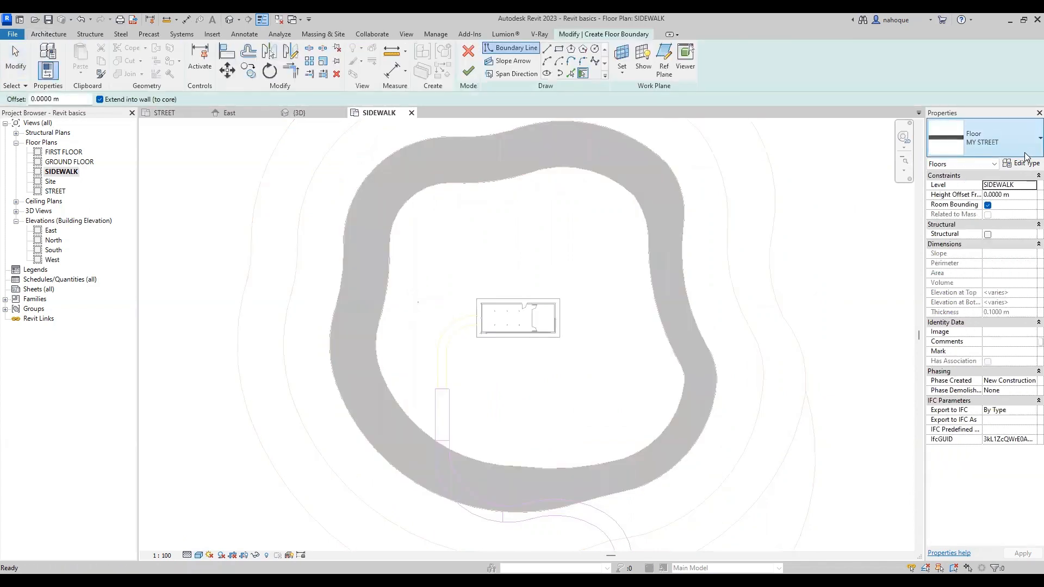
{"action": "left_click", "coordinate": [1024, 162]}
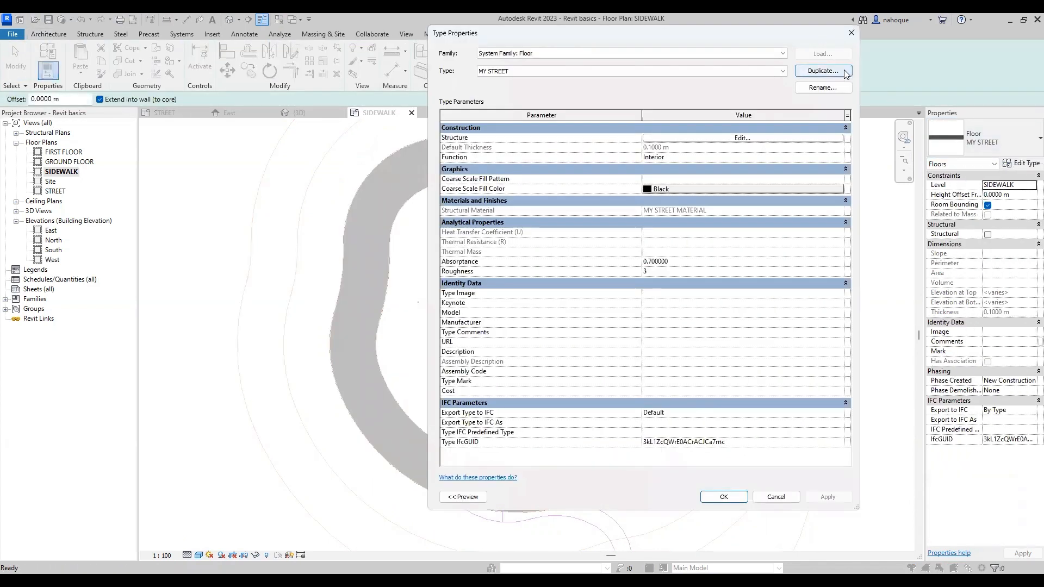
{"action": "left_click", "coordinate": [822, 71]}
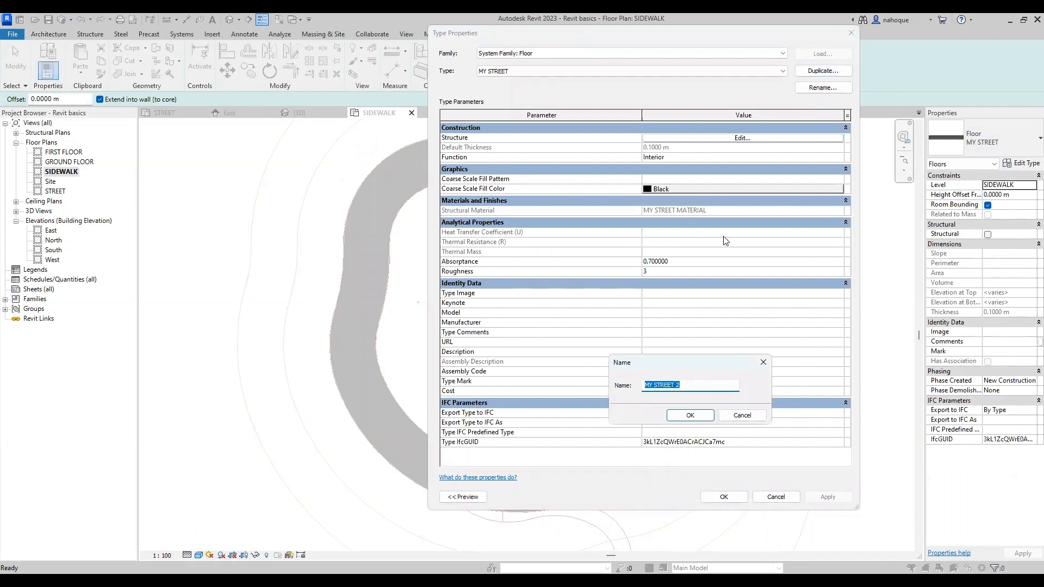
{"action": "left_click", "coordinate": [699, 385]}
{"action": "left_click", "coordinate": [690, 415]}
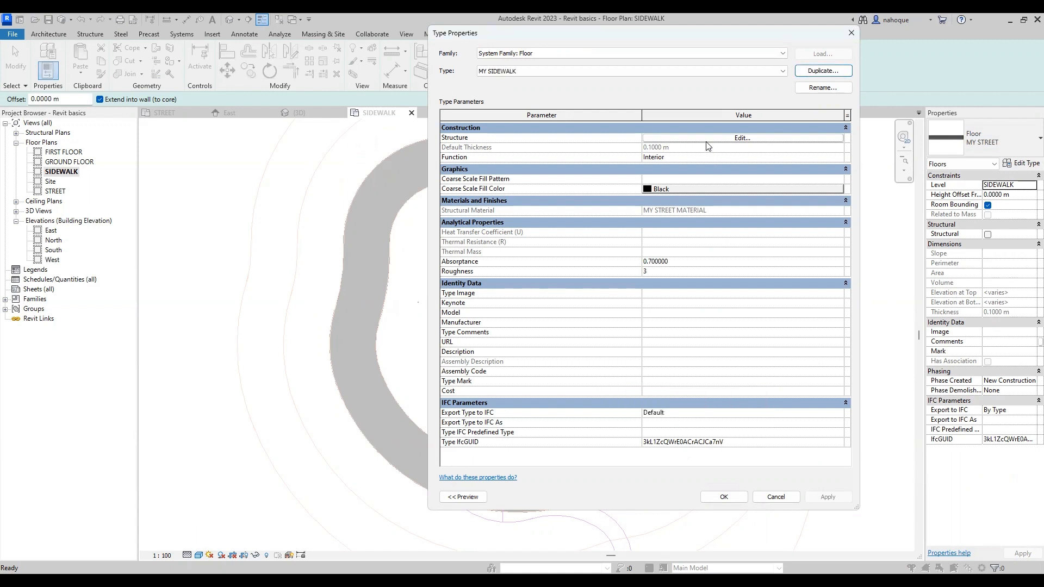
{"action": "left_click", "coordinate": [706, 139]}
{"action": "left_click", "coordinate": [629, 135]}
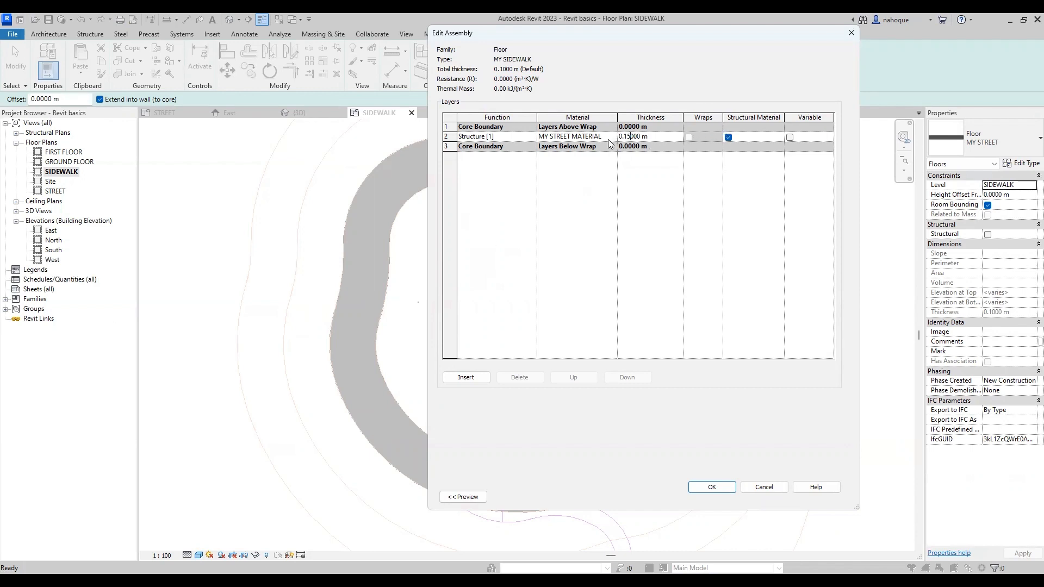
Step: Create a new material for the structure layer and name it MY SIDEWALK MATERIAL
{"action": "left_click", "coordinate": [572, 139]}
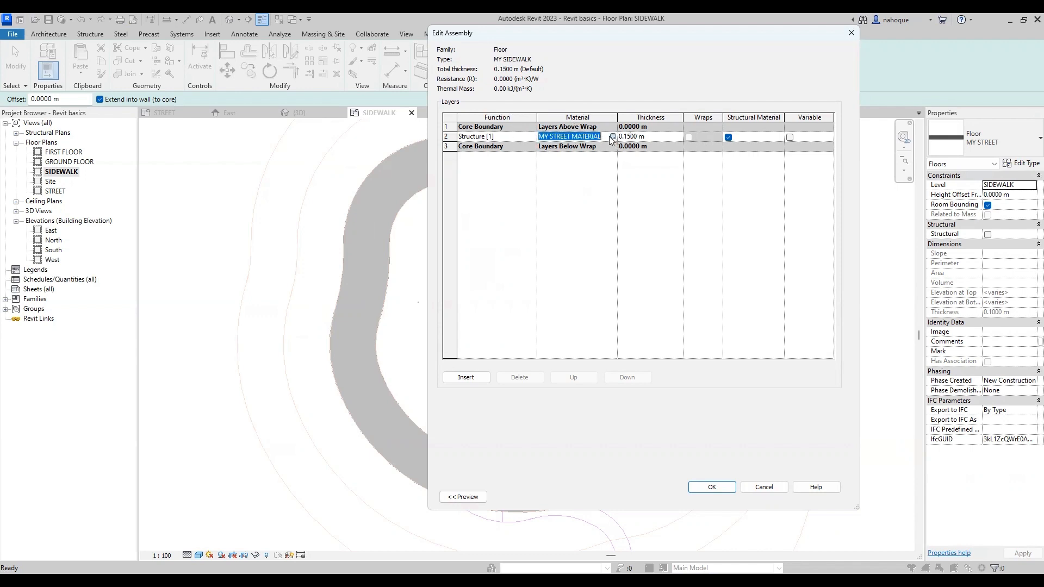
{"action": "left_click", "coordinate": [613, 136]}
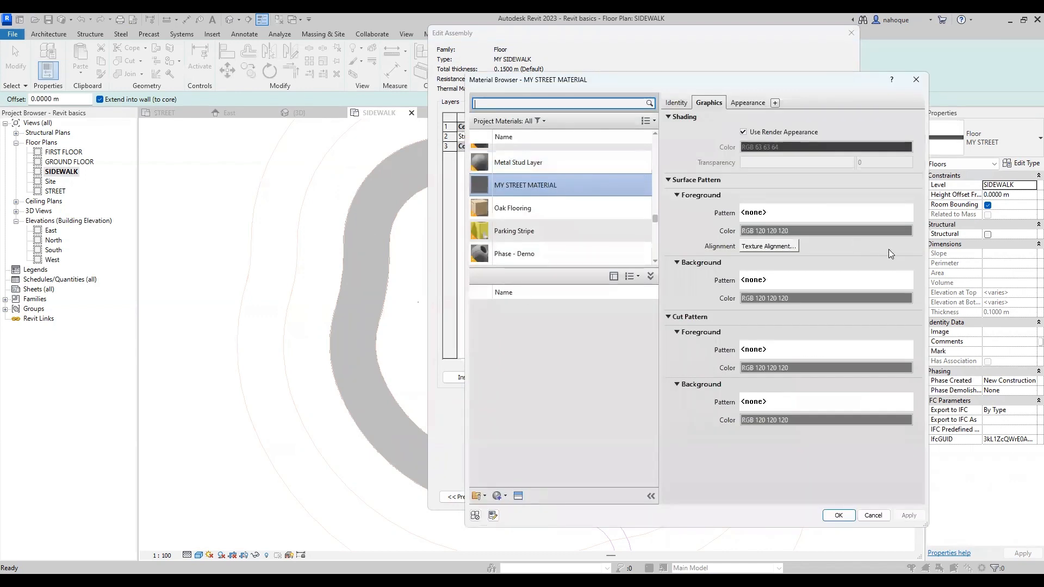
{"action": "left_click", "coordinate": [499, 496]}
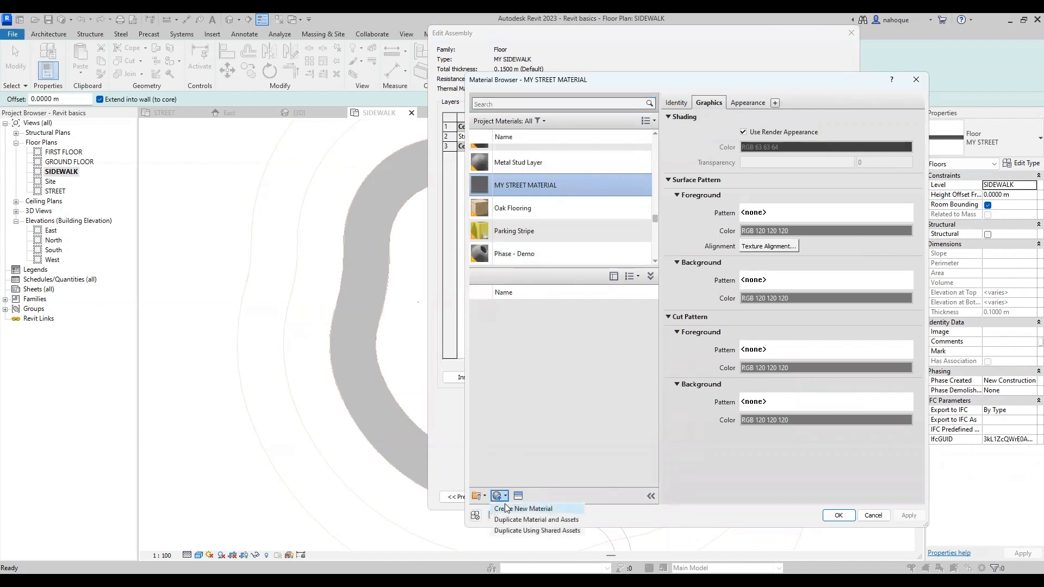
{"action": "left_click", "coordinate": [505, 508]}
{"action": "right_click", "coordinate": [539, 203]}
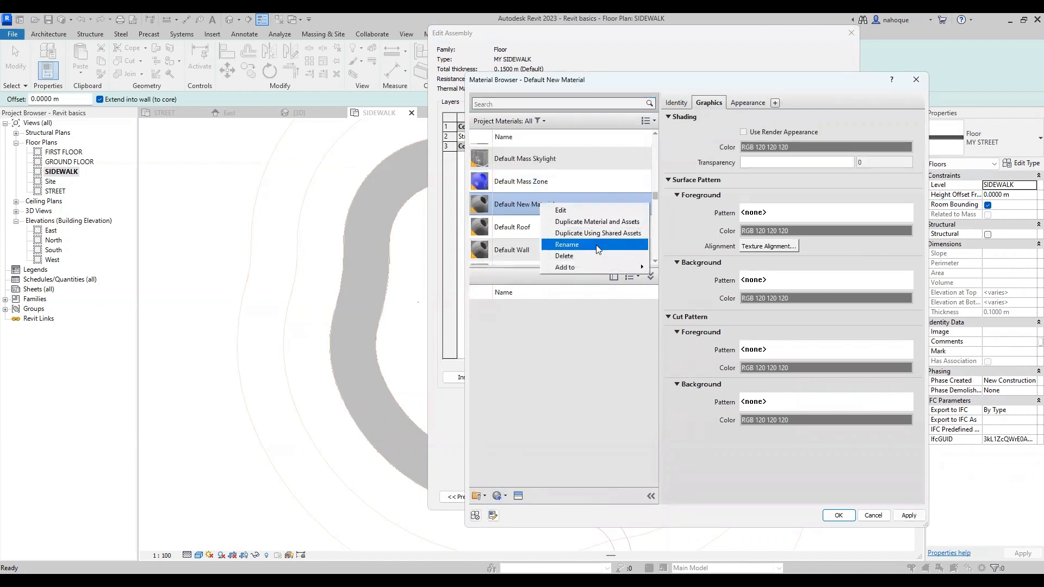
{"action": "left_click", "coordinate": [581, 247]}
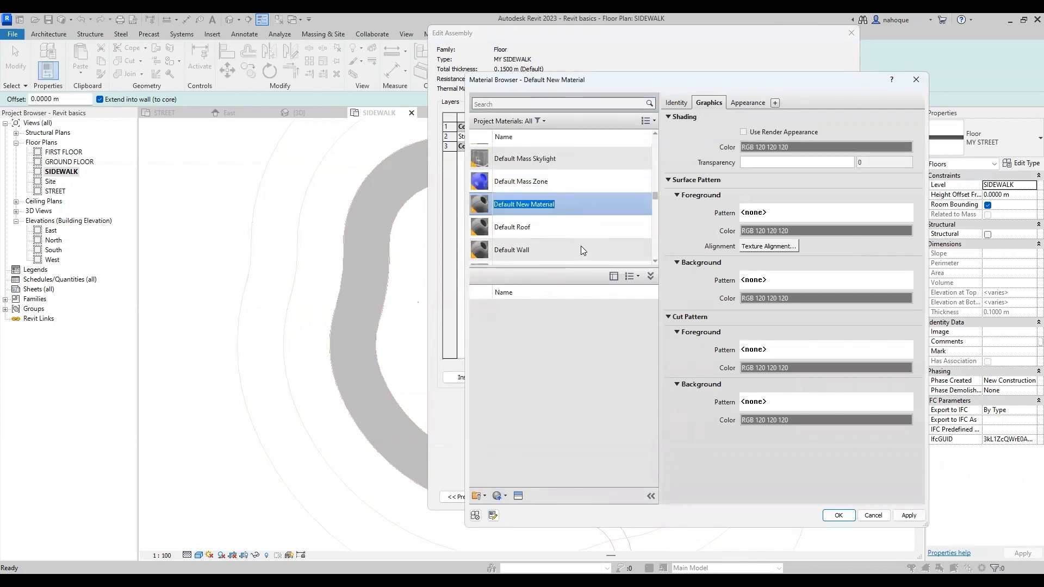
{"action": "type", "text": "MY SID"}
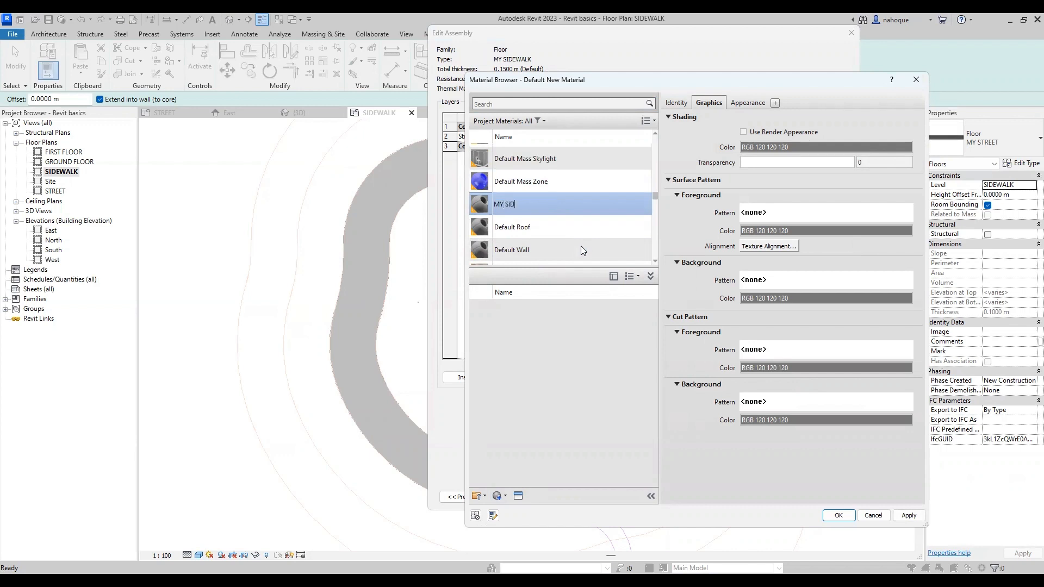
{"action": "type", "text": "EWALK MATERIAL"}
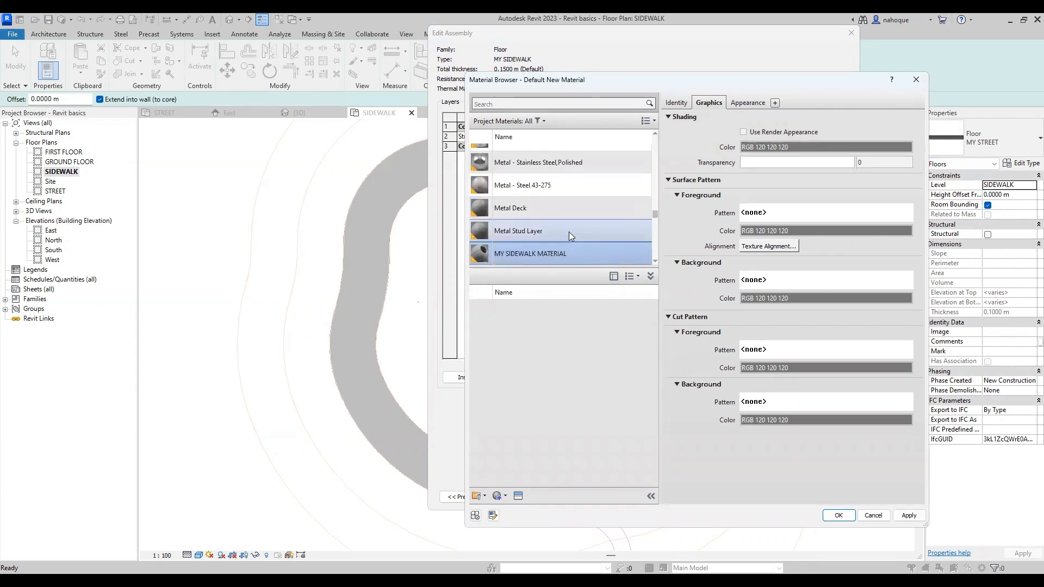
Step: Give MY SIDEWALK MATERIAL the Flat - Gray 3 concrete appearance from the Appearance Library
{"action": "scroll", "coordinate": [569, 232], "scroll_direction": "down", "scroll_amount": 1}
{"action": "left_click", "coordinate": [518, 495]}
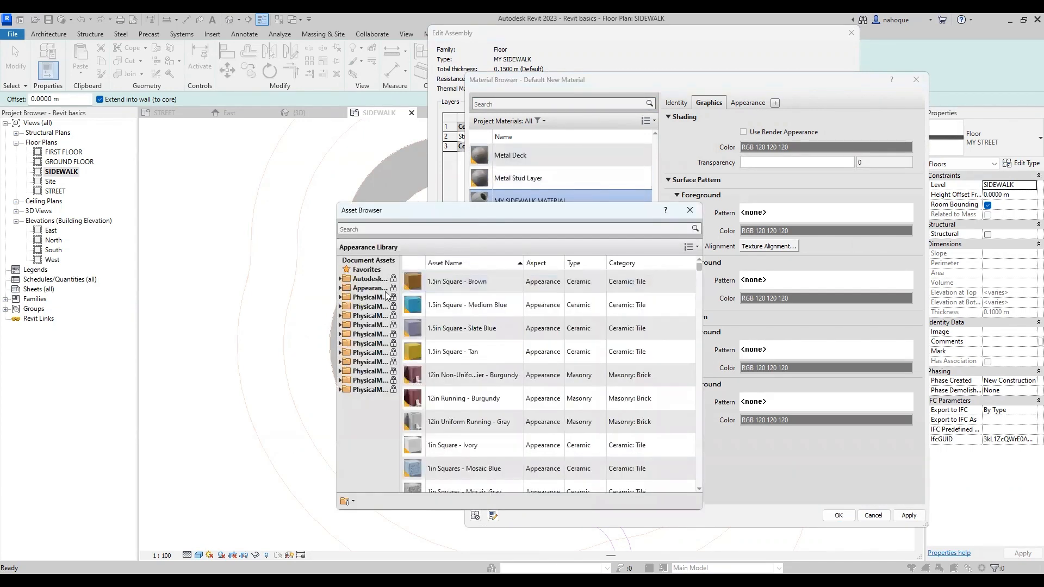
{"action": "double_click", "coordinate": [371, 288]}
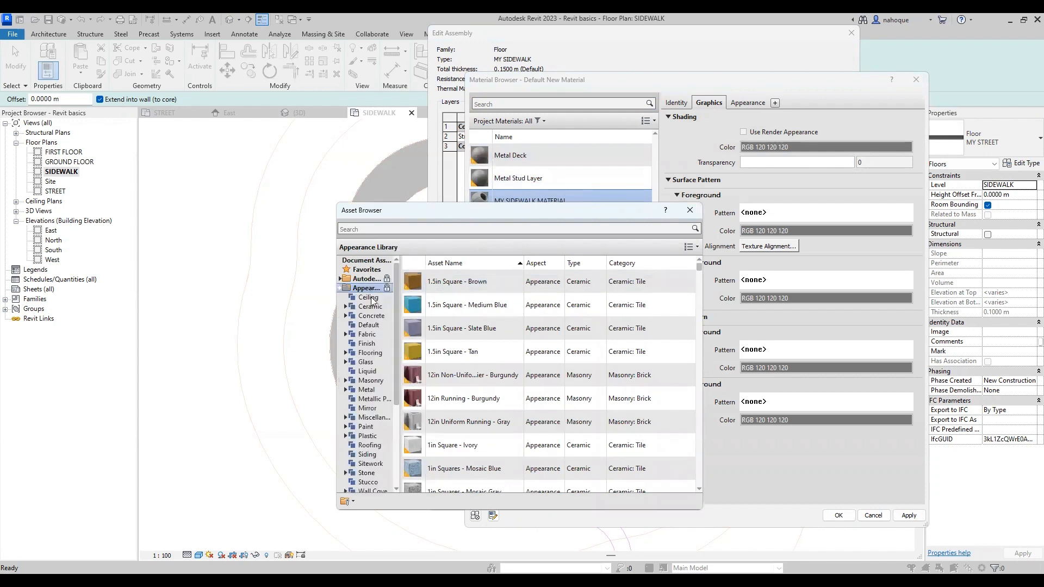
{"action": "left_click", "coordinate": [371, 316]}
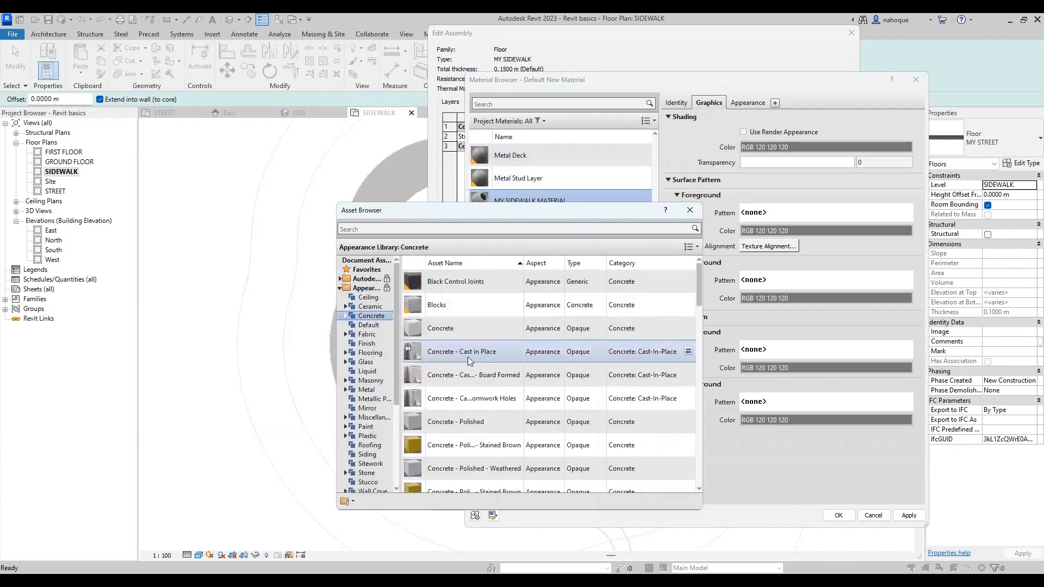
{"action": "double_click", "coordinate": [470, 361]}
{"action": "scroll", "coordinate": [518, 395], "scroll_direction": "down", "scroll_amount": 2}
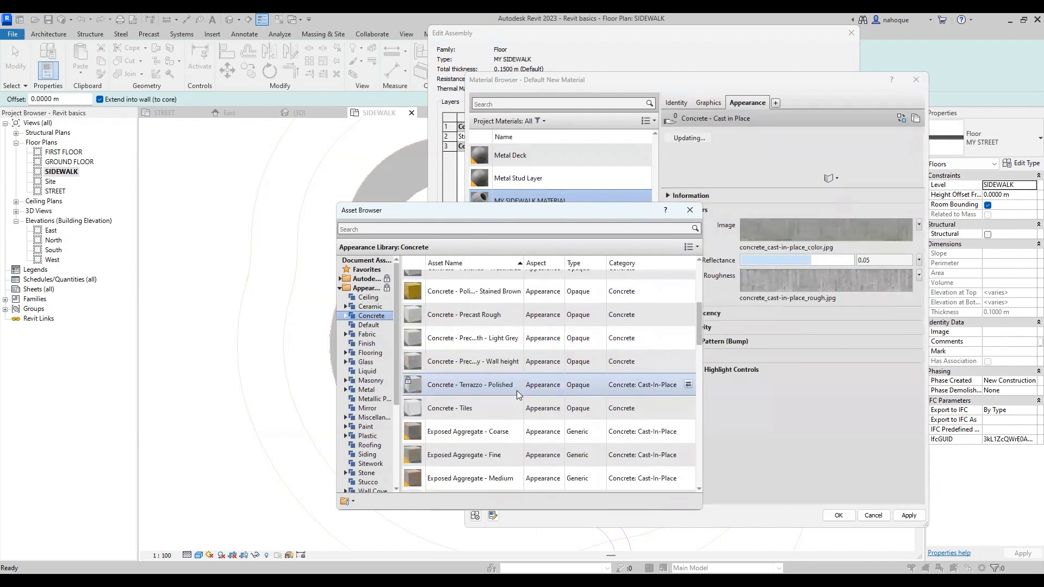
{"action": "scroll", "coordinate": [490, 405], "scroll_direction": "down", "scroll_amount": 4}
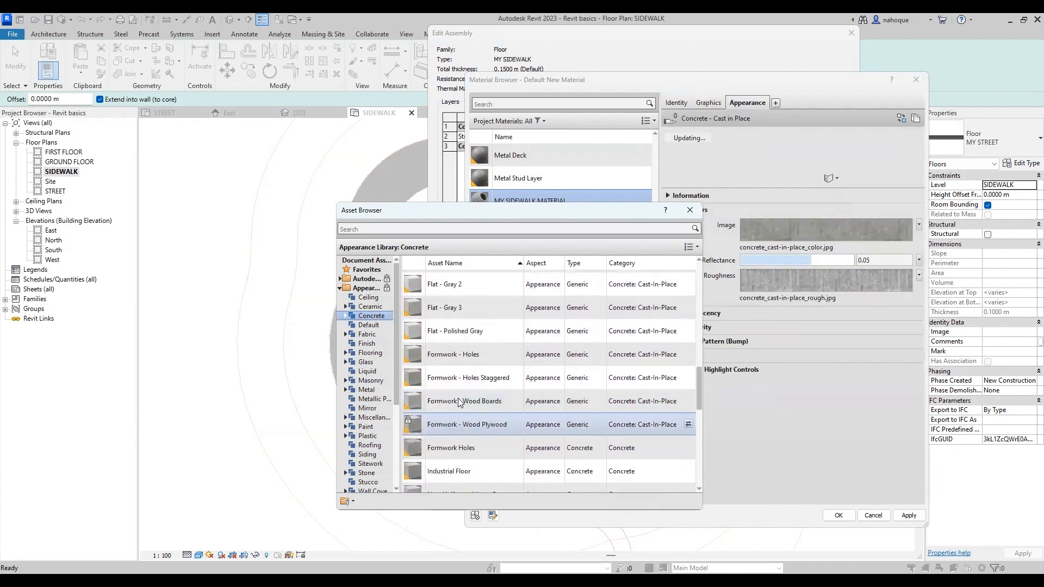
{"action": "scroll", "coordinate": [458, 402], "scroll_direction": "up", "scroll_amount": 3}
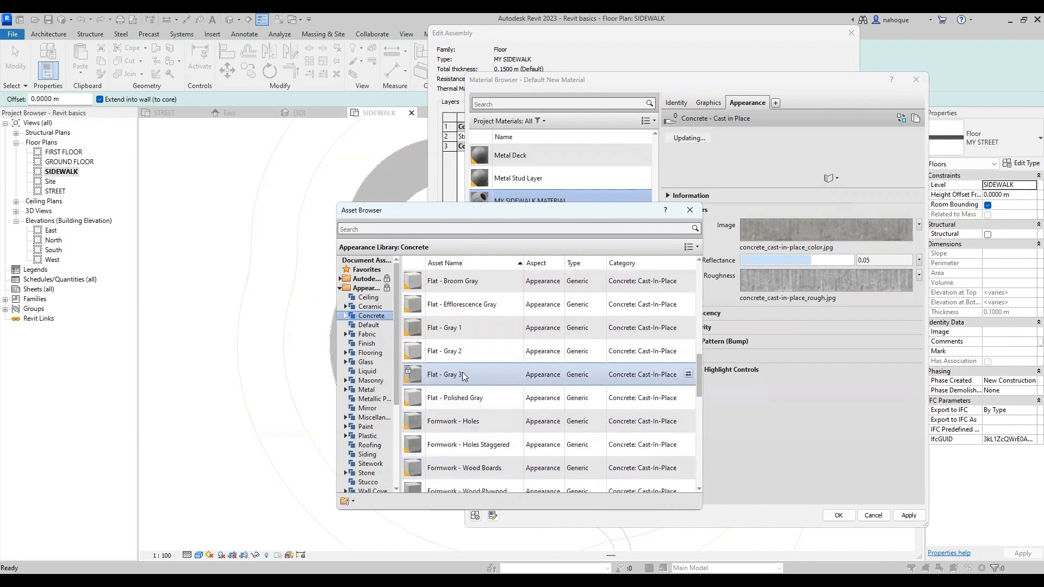
{"action": "double_click", "coordinate": [462, 372]}
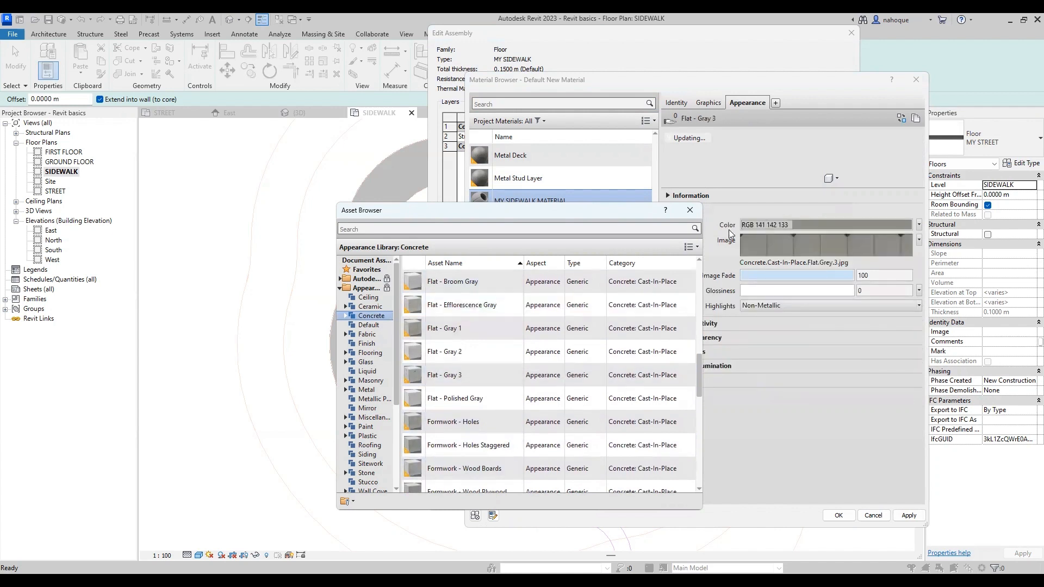
{"action": "left_click", "coordinate": [695, 207]}
Step: Enable the render appearance for the sidewalk material's shading and apply the material to the MY SIDEWALK floor type
{"action": "left_click", "coordinate": [708, 102]}
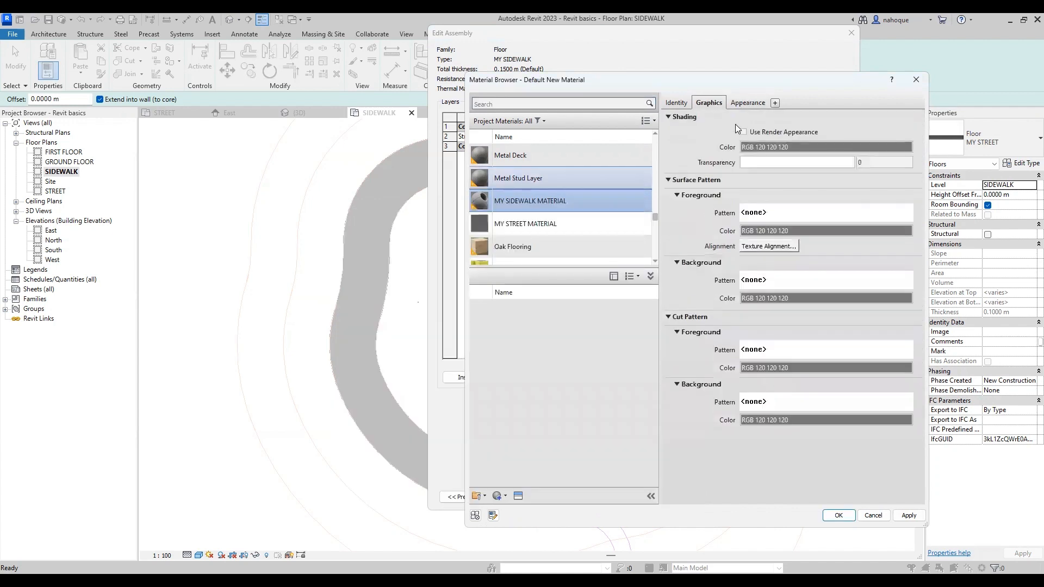
{"action": "left_click", "coordinate": [837, 515]}
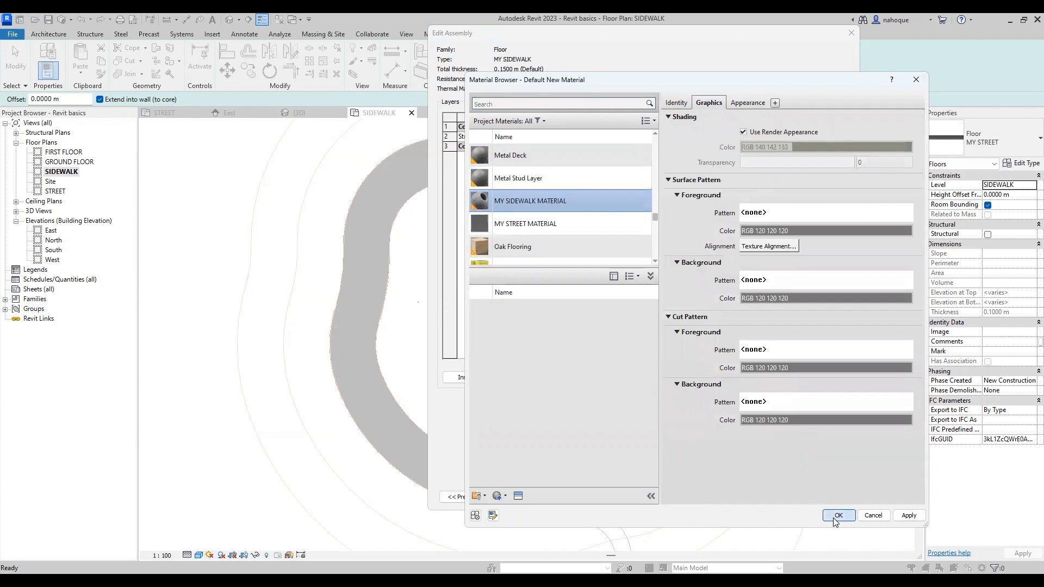
{"action": "left_click", "coordinate": [725, 487]}
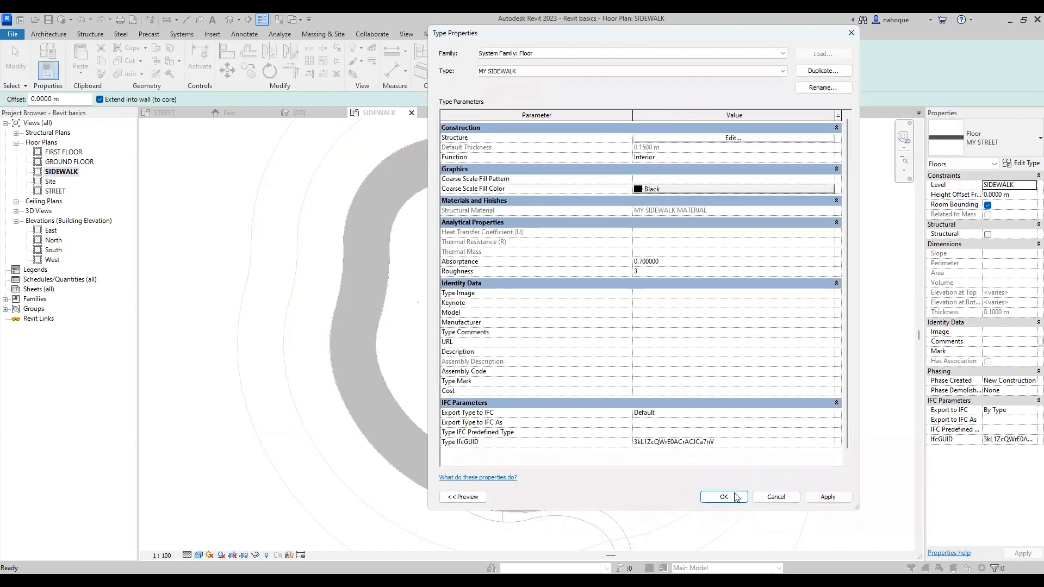
{"action": "left_click", "coordinate": [724, 495]}
Step: Pick the whole inner edge chain of the street floor as the sidewalk's outer boundary
{"action": "left_click", "coordinate": [571, 73]}
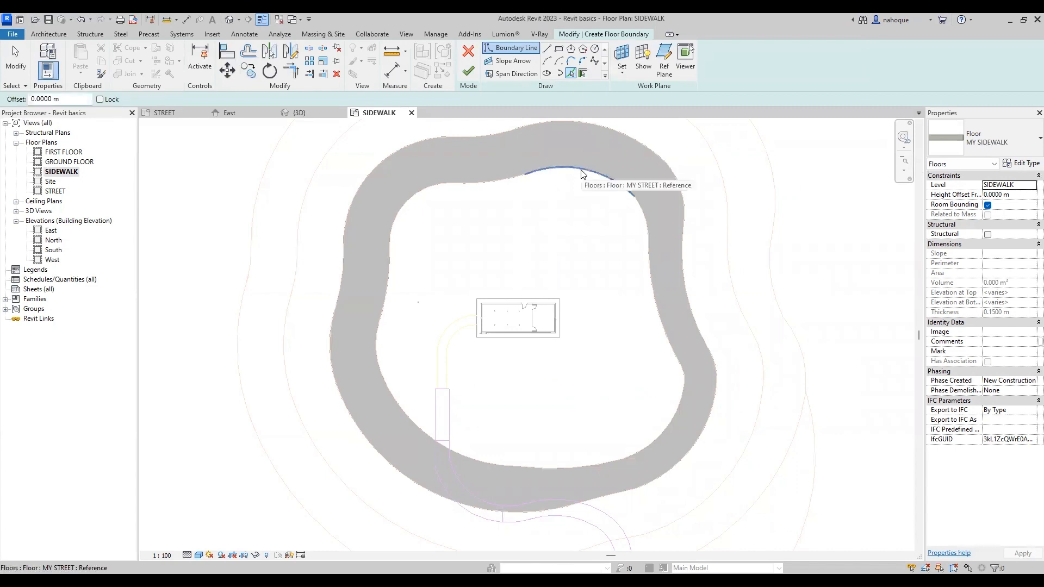
{"action": "key", "text": "Tab"}
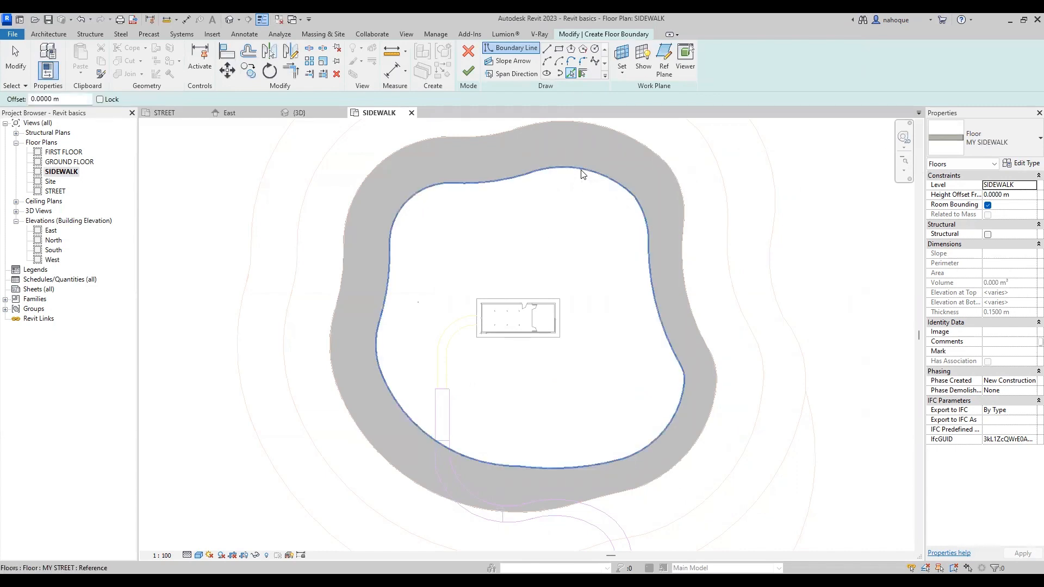
{"action": "left_click", "coordinate": [582, 173]}
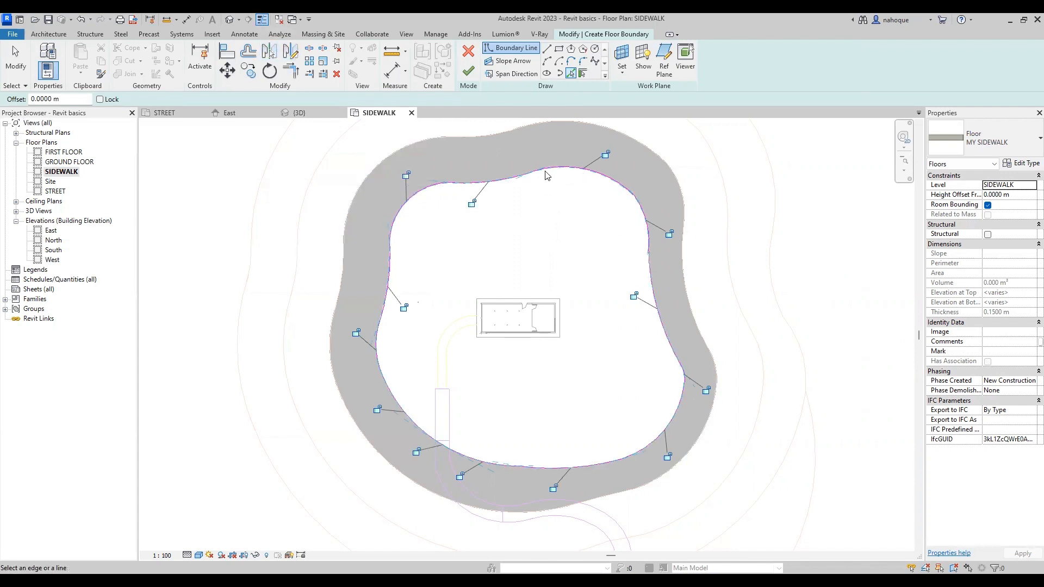
Step: Offset copies of all the boundary segments 2 m inward around the loop to form the sidewalk's inner boundary
{"action": "left_click", "coordinate": [249, 52]}
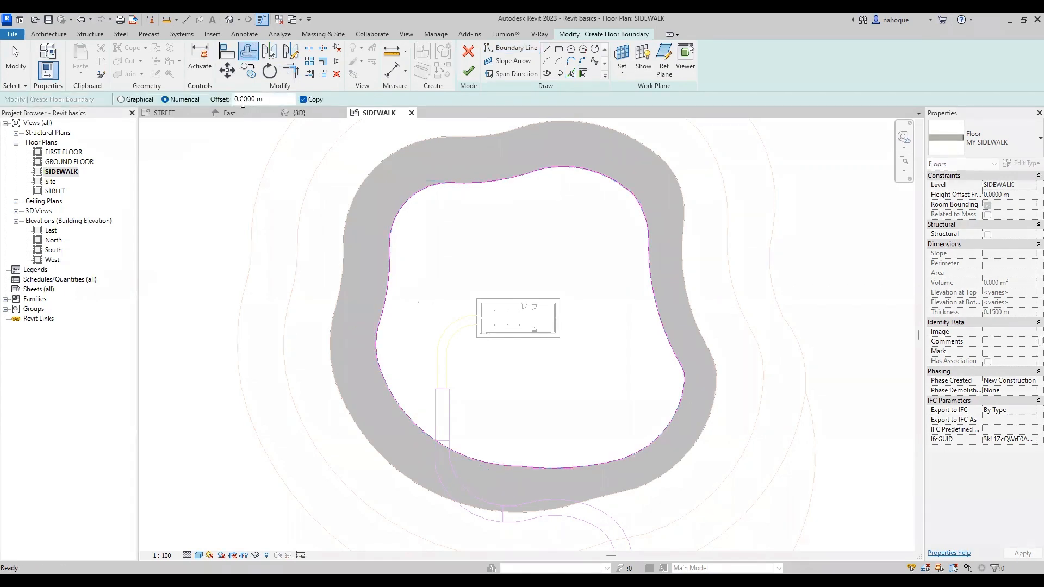
{"action": "type", "text": "0"}
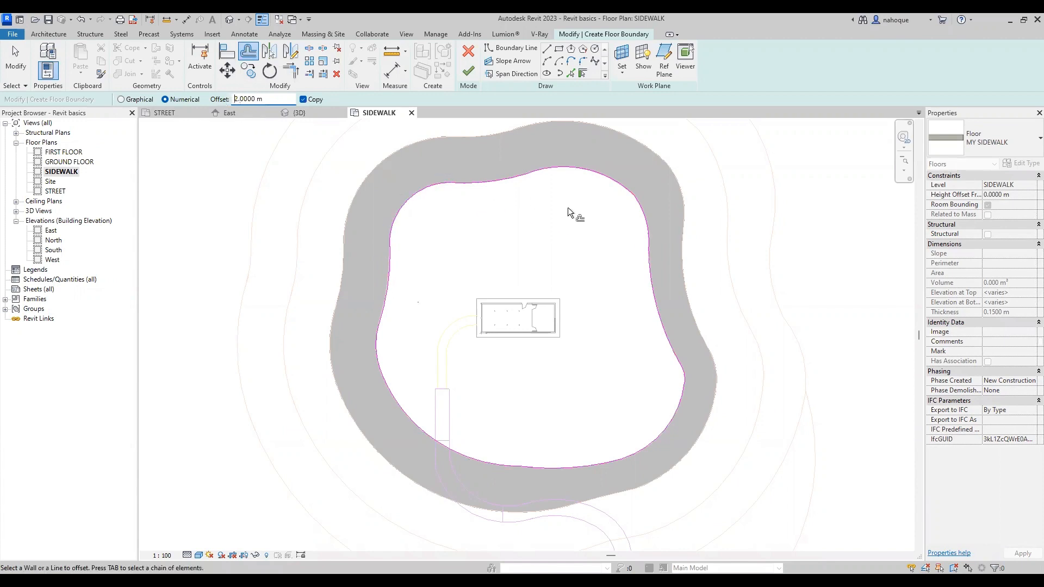
{"action": "left_click", "coordinate": [556, 172]}
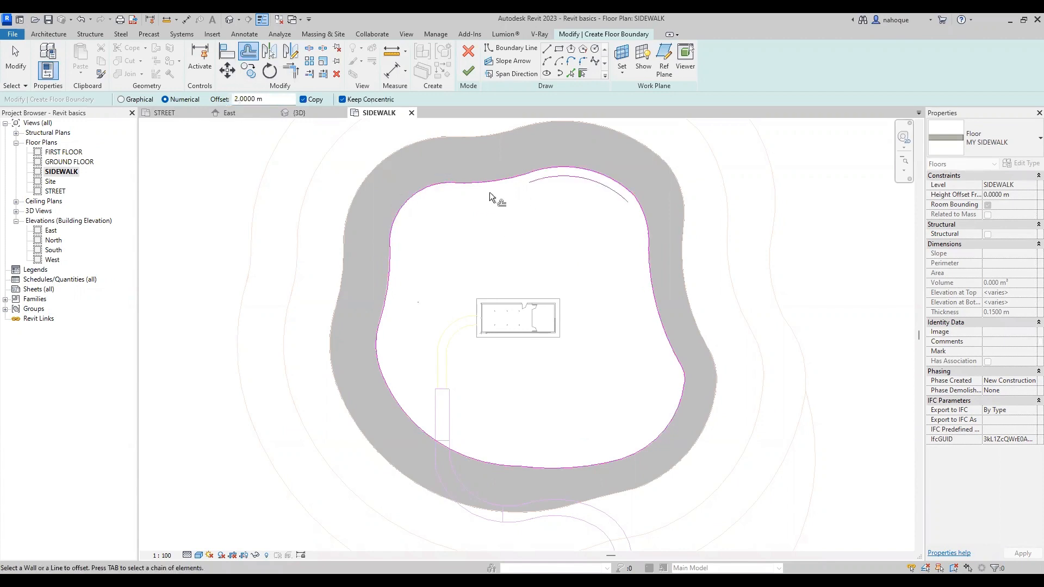
{"action": "left_click", "coordinate": [398, 279]}
{"action": "left_click", "coordinate": [383, 360]}
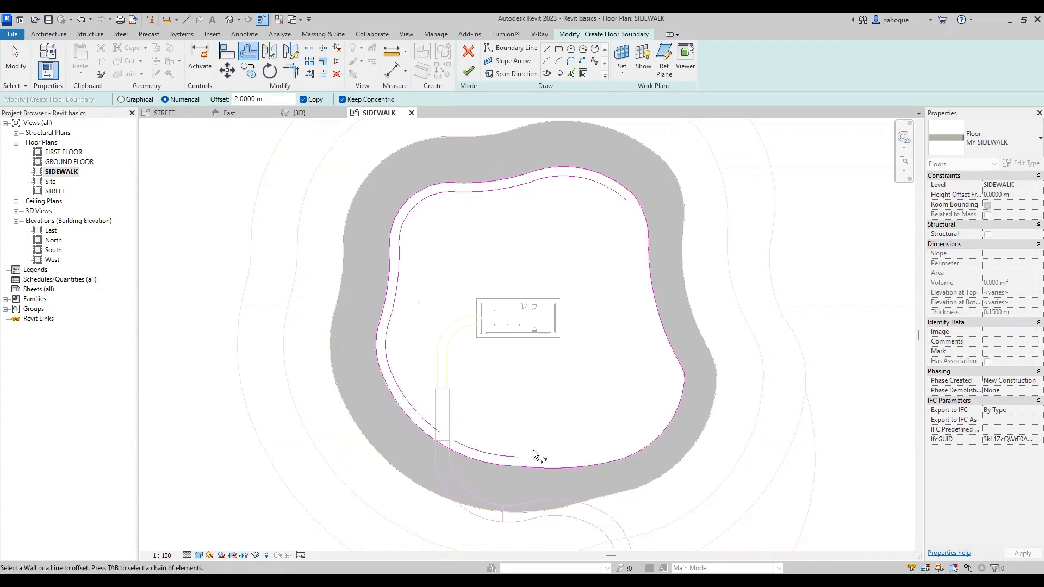
{"action": "left_click", "coordinate": [549, 467]}
{"action": "left_click", "coordinate": [652, 449]}
{"action": "left_click", "coordinate": [668, 346]}
{"action": "left_click", "coordinate": [639, 220]}
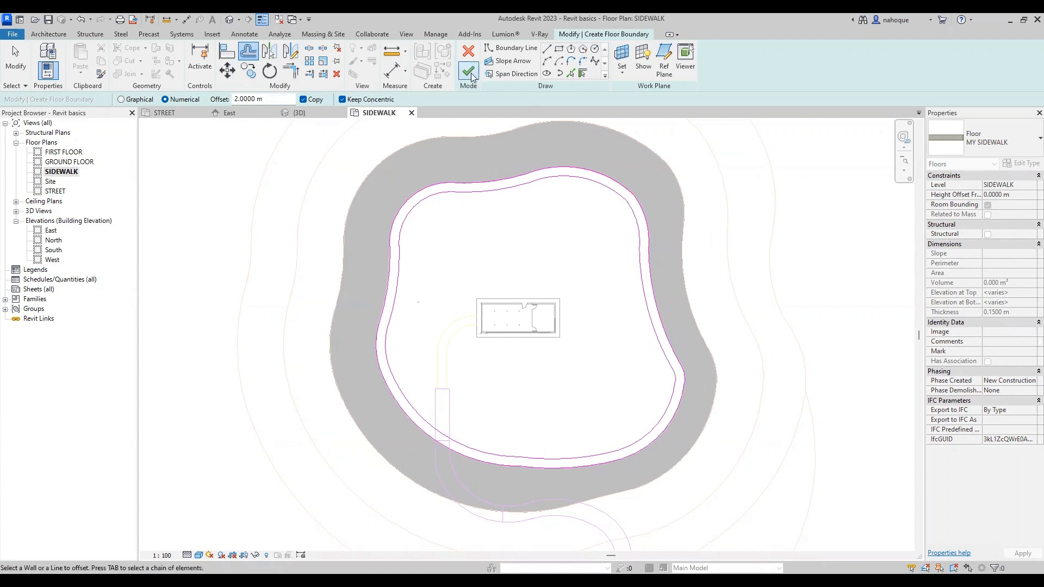
Step: Try to finish the sidewalk floor sketch, then continue editing its boundary
{"action": "left_click", "coordinate": [469, 71]}
{"action": "scroll", "coordinate": [414, 251], "scroll_direction": "up", "scroll_amount": 1}
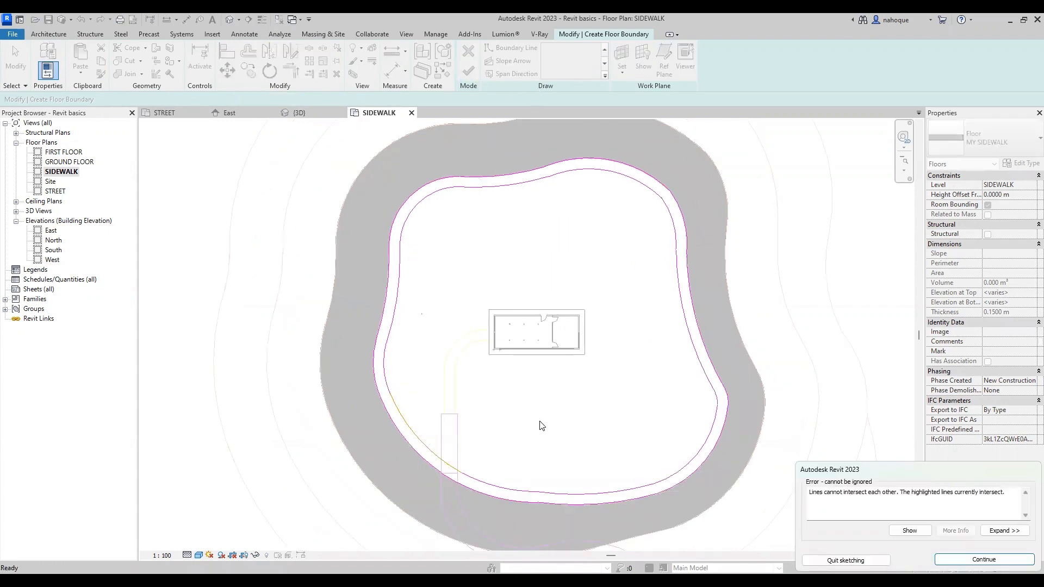
{"action": "left_click", "coordinate": [984, 559]}
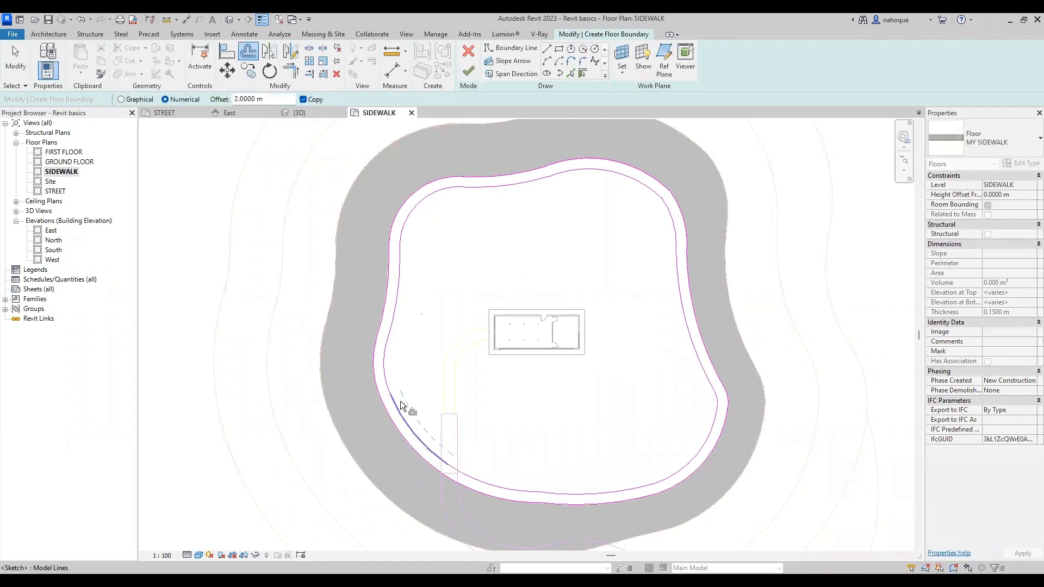
Step: Try to trim the lower-left inner boundary arc to its neighbouring segment and undo the trim
{"action": "key", "text": "t"}
{"action": "key", "text": "r"}
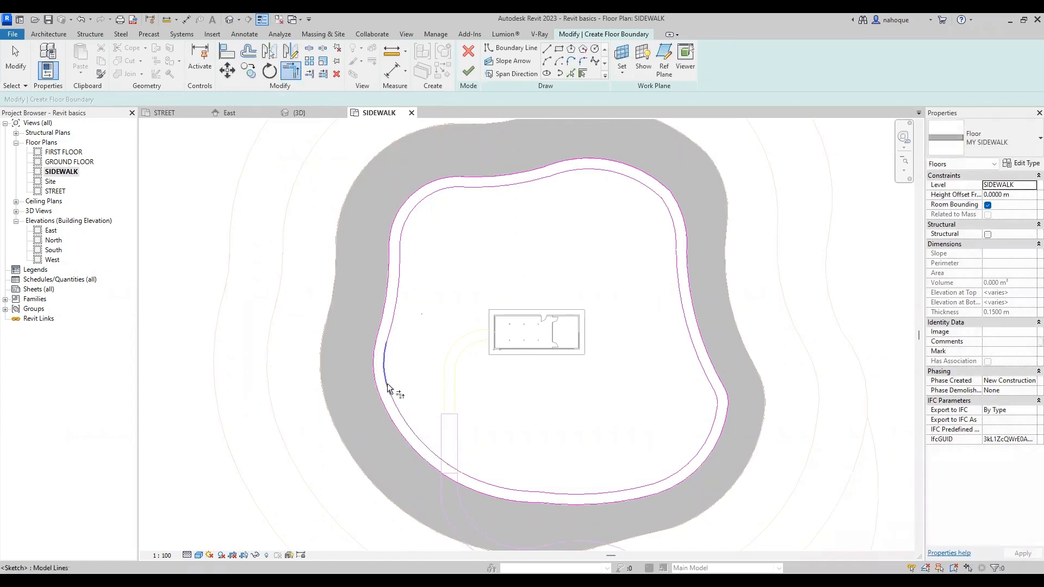
{"action": "left_click", "coordinate": [454, 470]}
{"action": "left_click", "coordinate": [489, 485]}
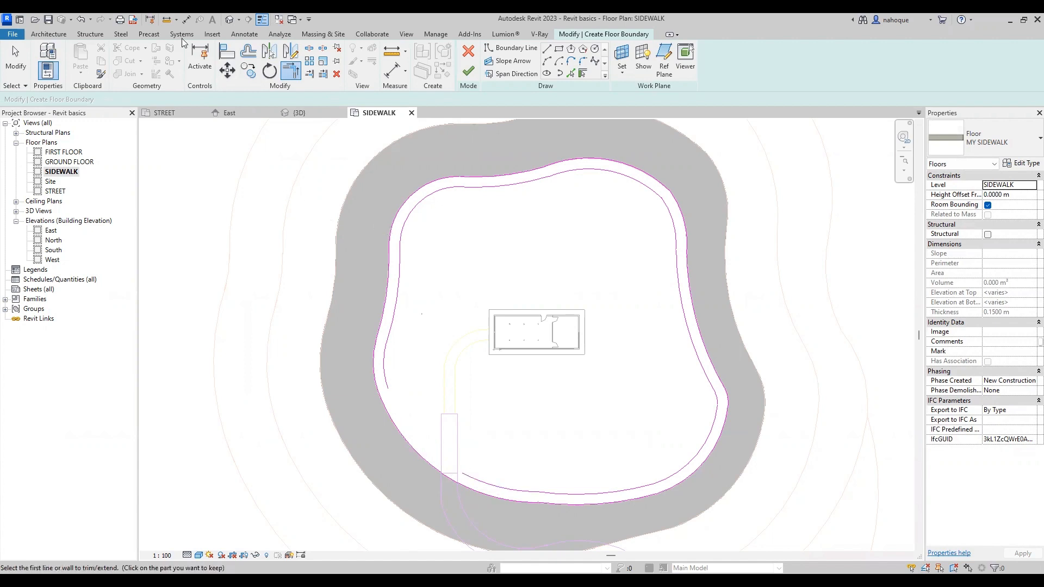
{"action": "left_click", "coordinate": [80, 20]}
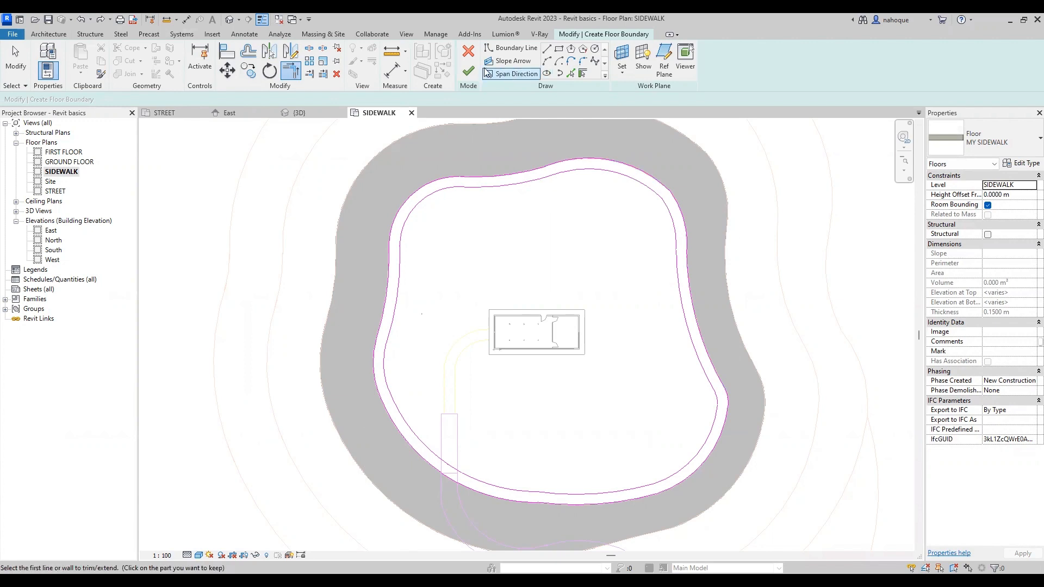
Step: Try to finish the sidewalk sketch, then remove the short inner boundary segment where the driveway crosses
{"action": "left_click", "coordinate": [468, 71]}
{"action": "scroll", "coordinate": [427, 500], "scroll_direction": "up", "scroll_amount": 4}
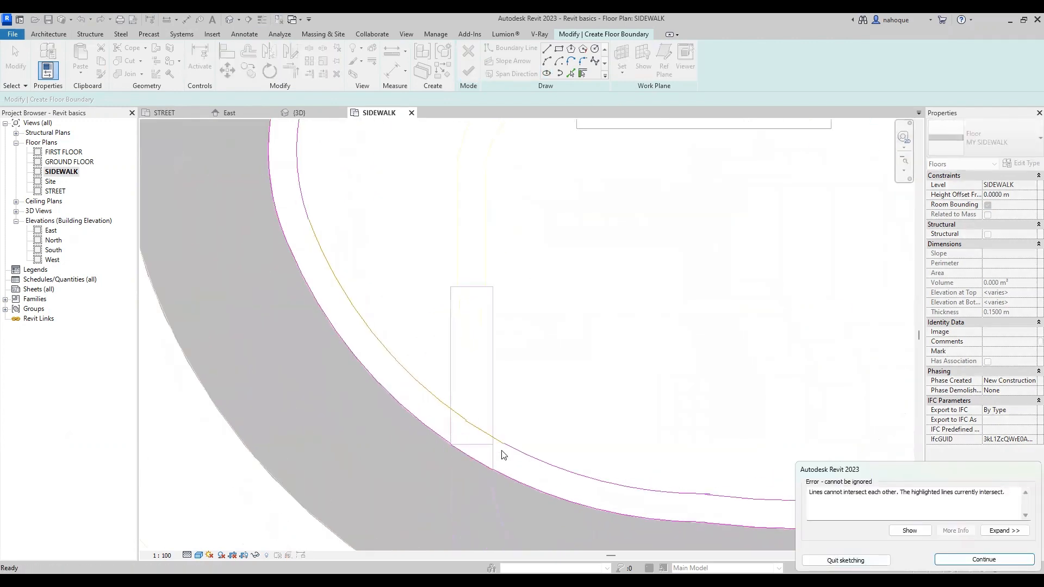
{"action": "left_click", "coordinate": [984, 559]}
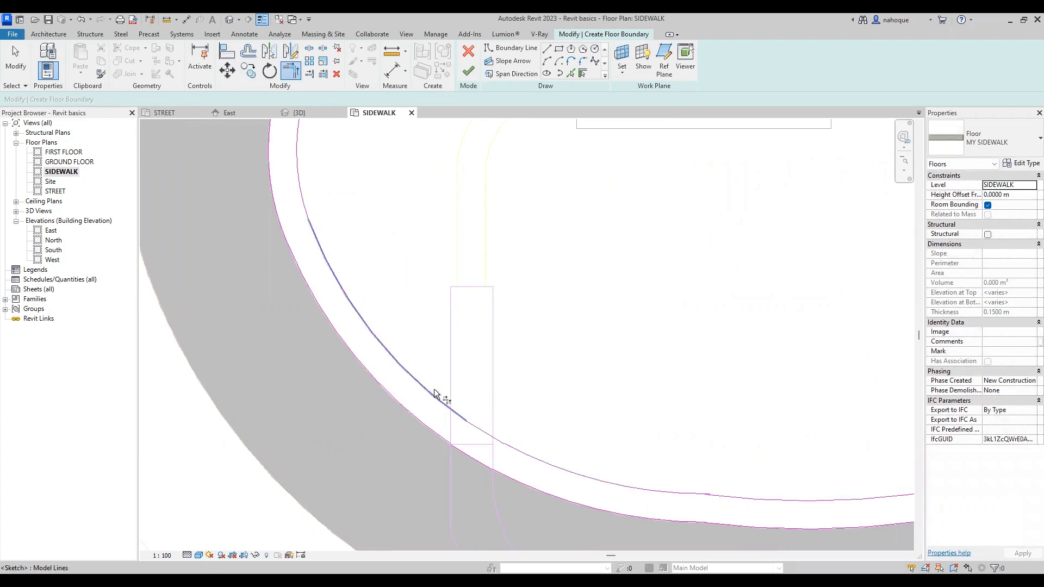
{"action": "left_click", "coordinate": [474, 428]}
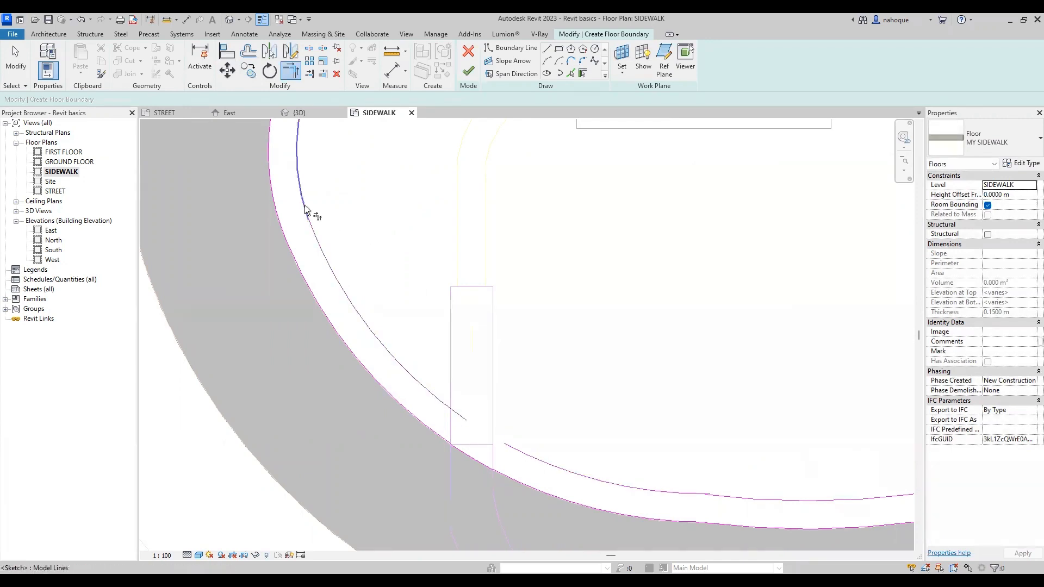
Step: Offset a copy of the short outer boundary segment at the driveway 2 m inward to bridge the inner boundary gap
{"action": "scroll", "coordinate": [477, 446], "scroll_direction": "up", "scroll_amount": 4}
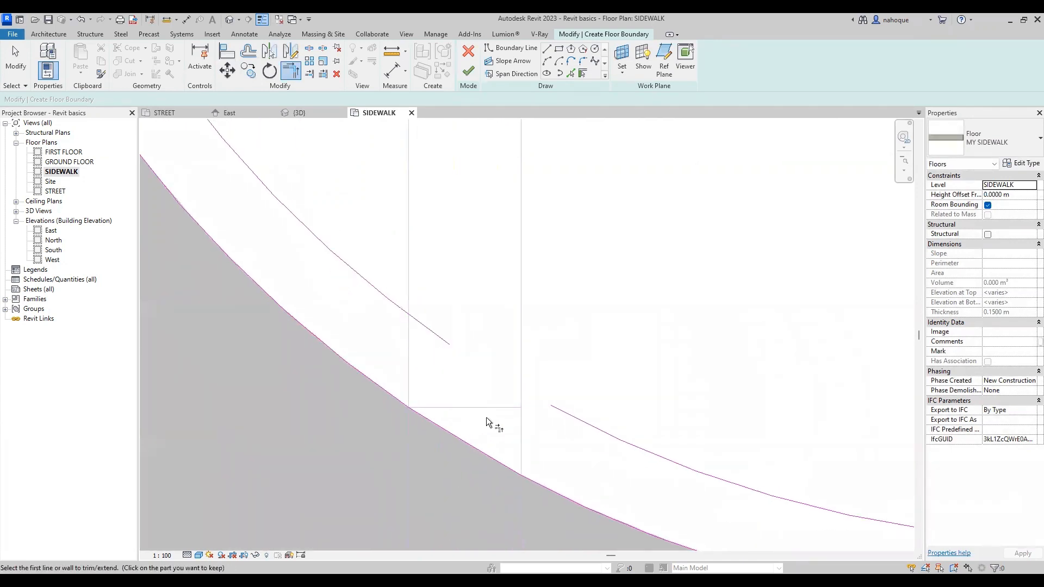
{"action": "left_click", "coordinate": [248, 51]}
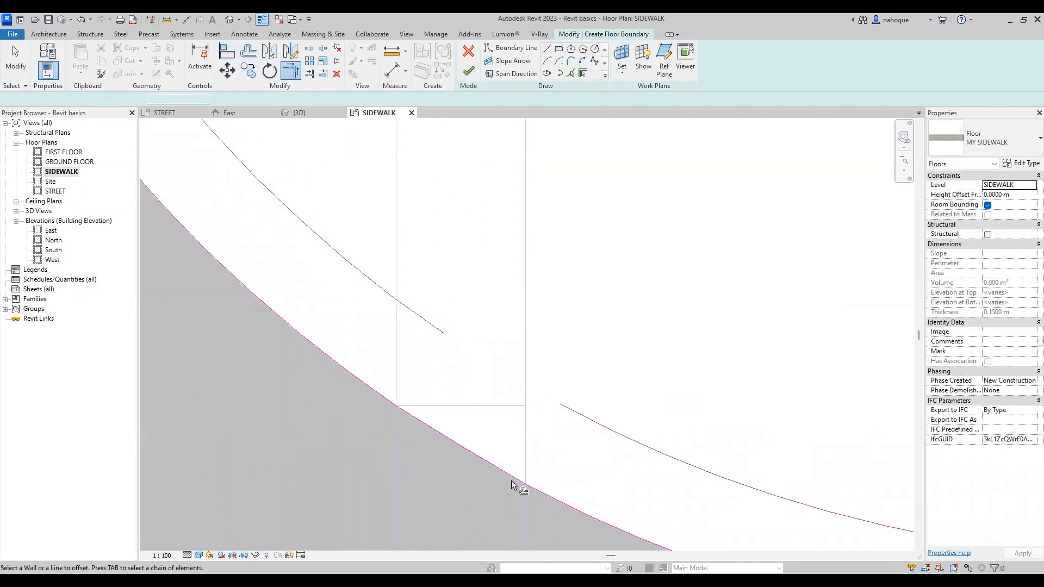
{"action": "left_click", "coordinate": [435, 432]}
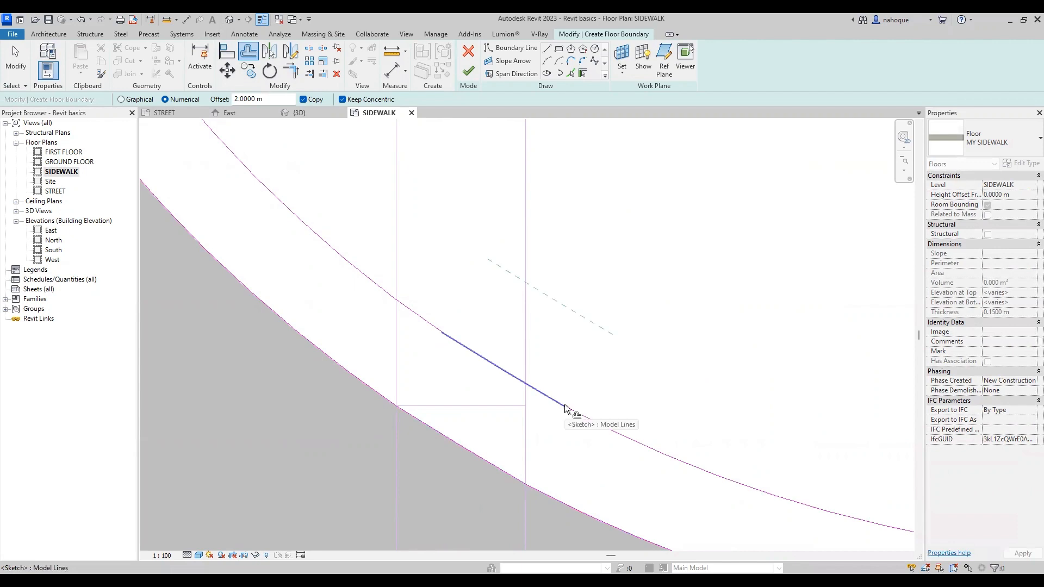
Step: Trim the new short segment at the driveway to the adjoining inner boundary arcs at both ends
{"action": "key", "text": "Escape"}
{"action": "key", "text": "t"}
{"action": "key", "text": "r"}
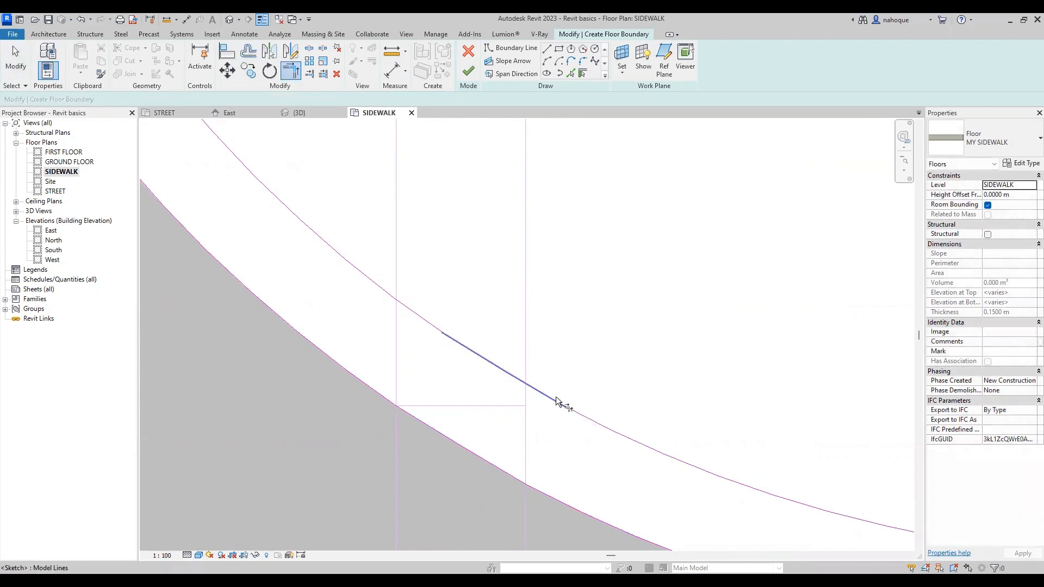
{"action": "left_click", "coordinate": [548, 399]}
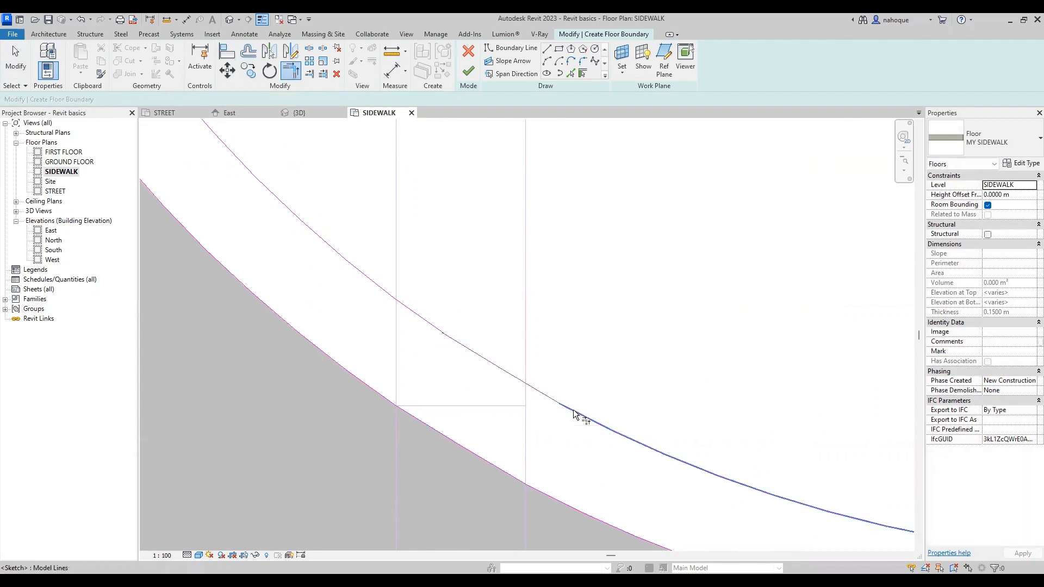
{"action": "left_click", "coordinate": [433, 328]}
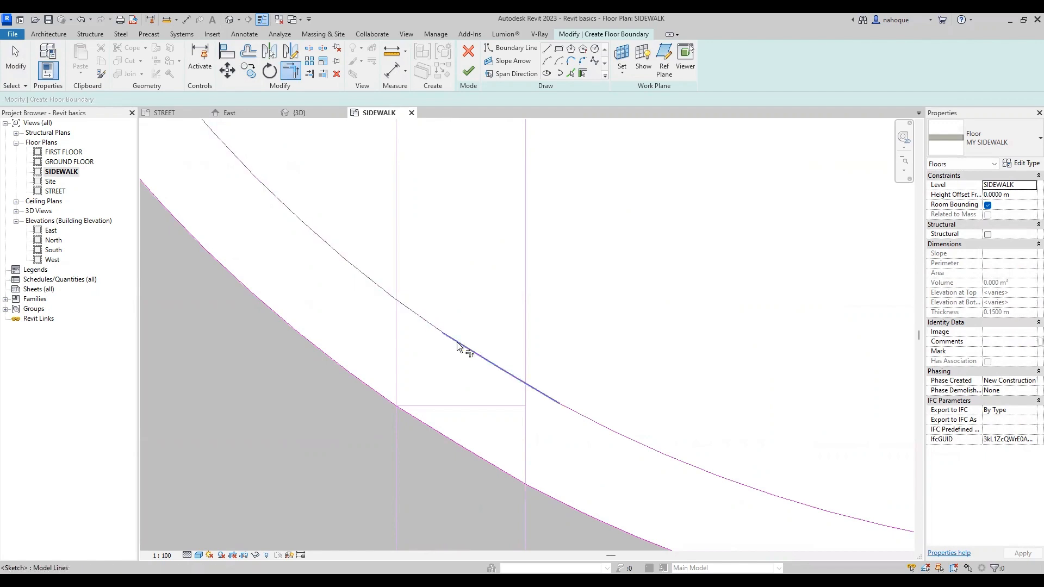
Step: Try to finish the sidewalk floor sketch, then return to editing the inner boundary near the driveway
{"action": "scroll", "coordinate": [473, 413], "scroll_direction": "down", "scroll_amount": 6}
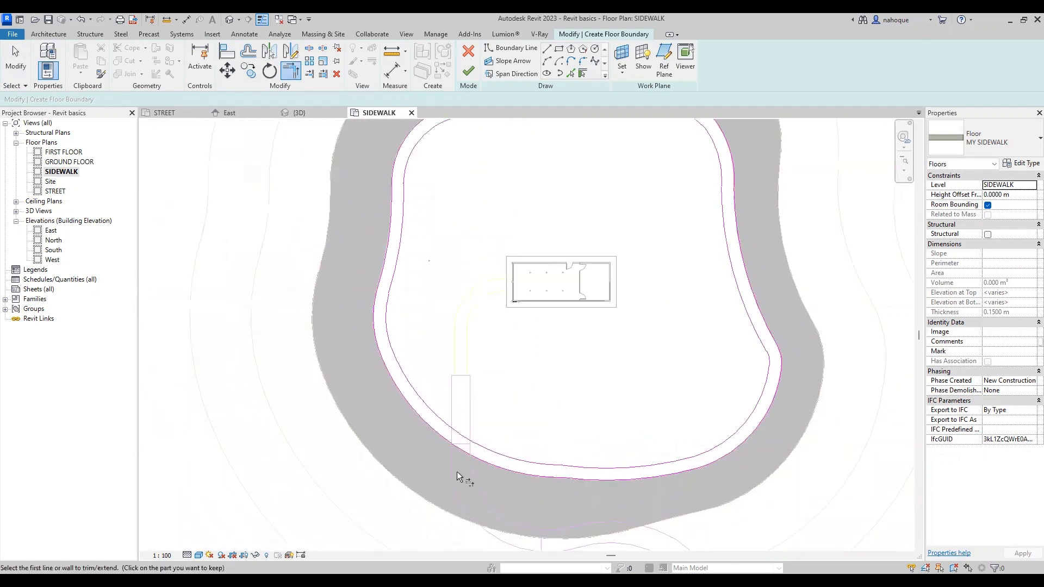
{"action": "scroll", "coordinate": [459, 477], "scroll_direction": "down", "scroll_amount": 1}
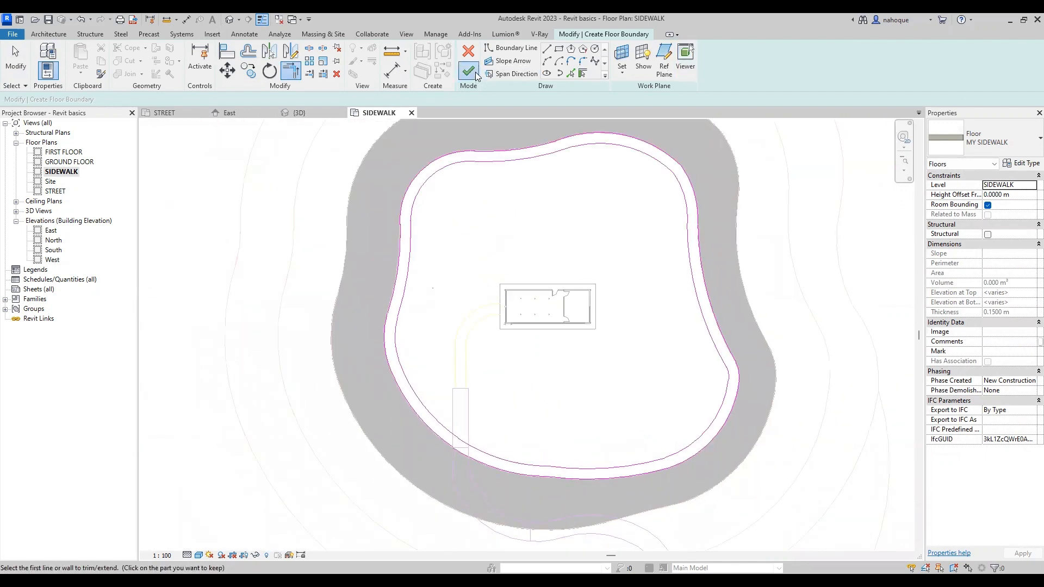
{"action": "left_click", "coordinate": [469, 71]}
{"action": "scroll", "coordinate": [451, 453], "scroll_direction": "up", "scroll_amount": 5}
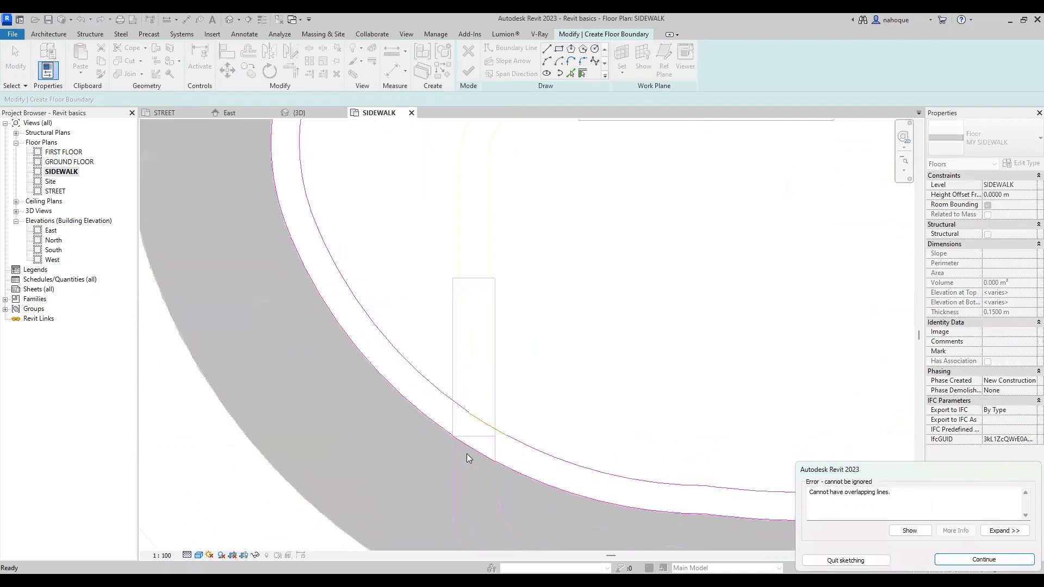
{"action": "scroll", "coordinate": [466, 454], "scroll_direction": "up", "scroll_amount": 5}
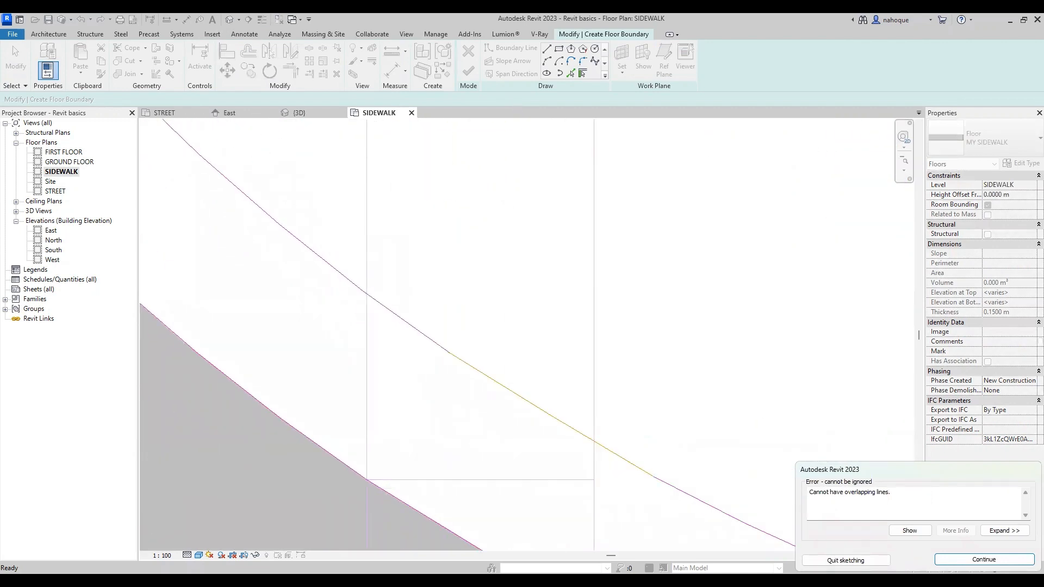
{"action": "key", "text": "Return"}
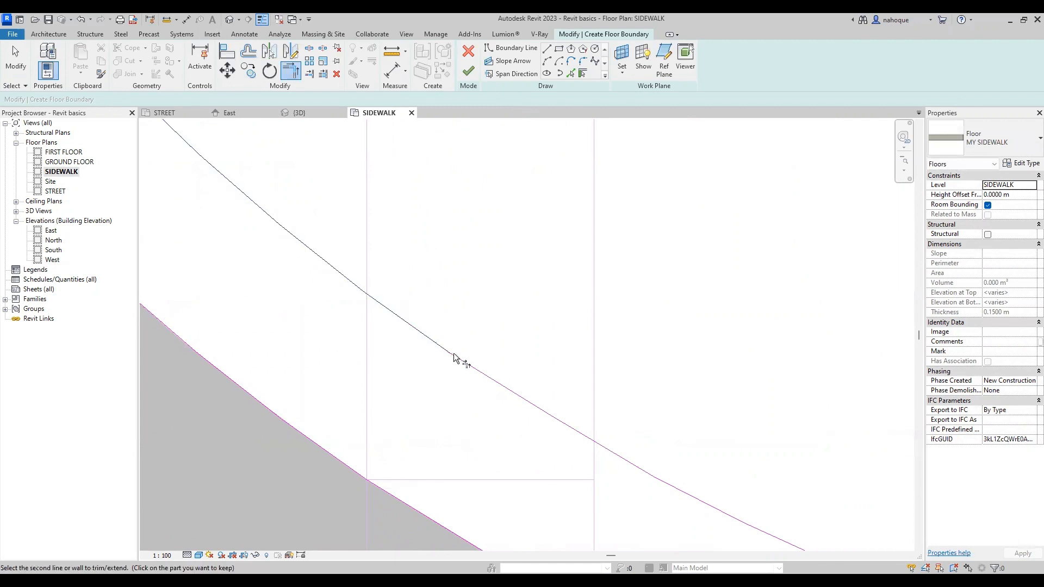
Step: Trim the short driveway segment against its neighbouring arcs again and retry finishing the sketch
{"action": "key", "text": "t"}
{"action": "key", "text": "r"}
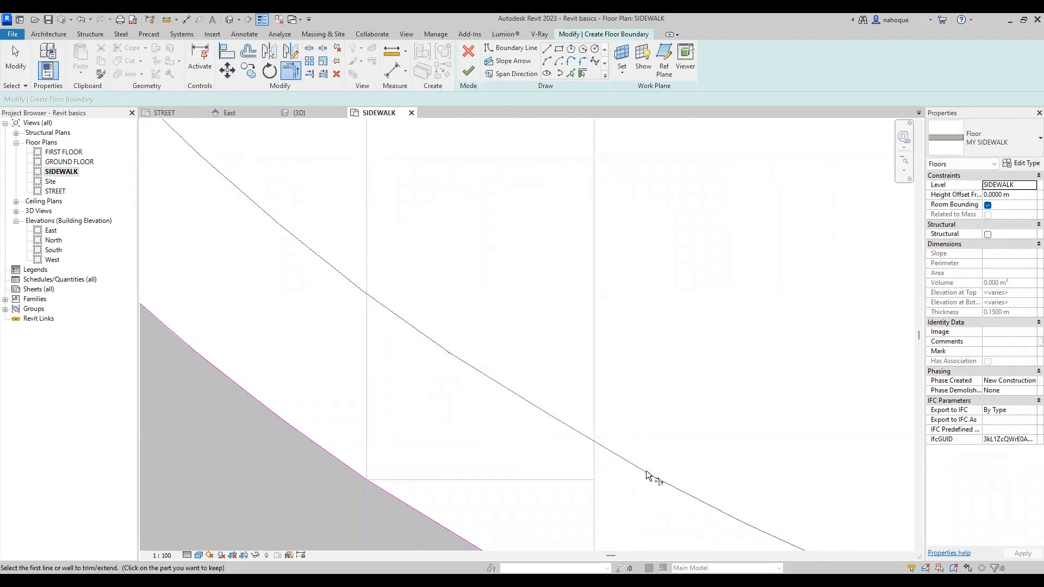
{"action": "left_click", "coordinate": [466, 71]}
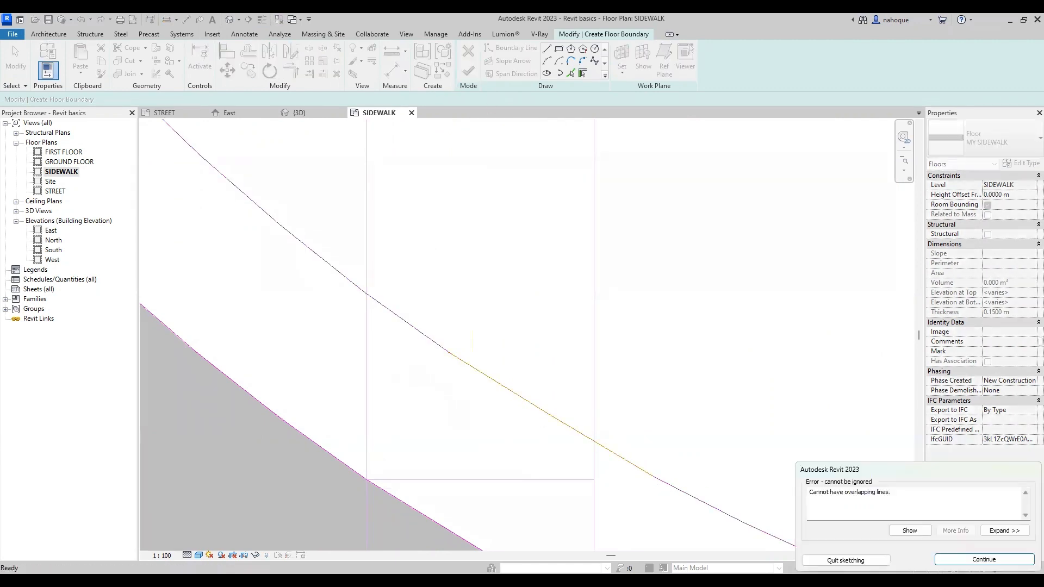
{"action": "key", "text": "Return"}
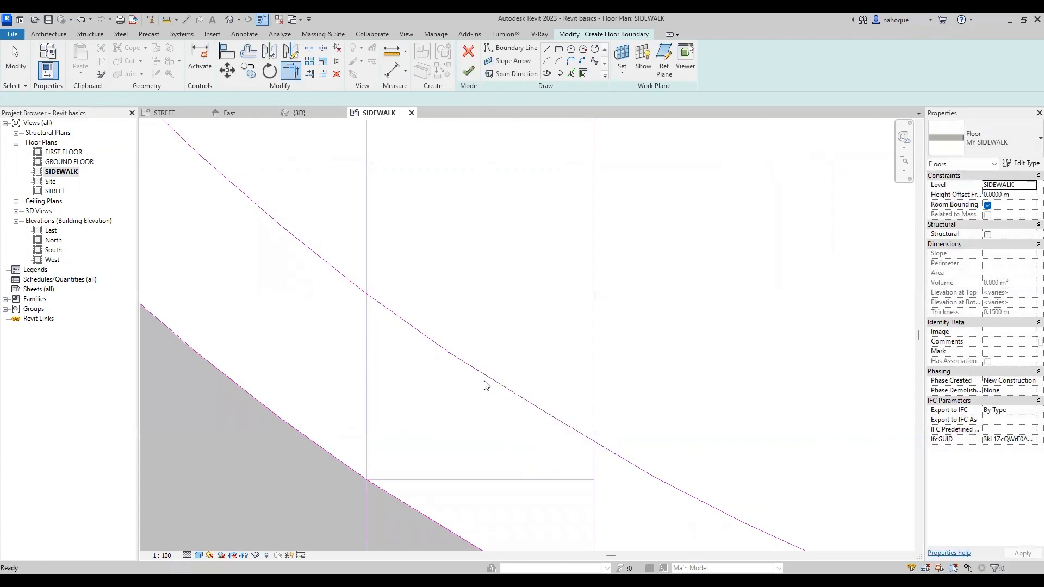
Step: Delete the tiny leftover segment overlapping the inner boundary at the upper end of the short driveway segment
{"action": "left_click", "coordinate": [481, 373]}
{"action": "scroll", "coordinate": [469, 373], "scroll_direction": "up", "scroll_amount": 5}
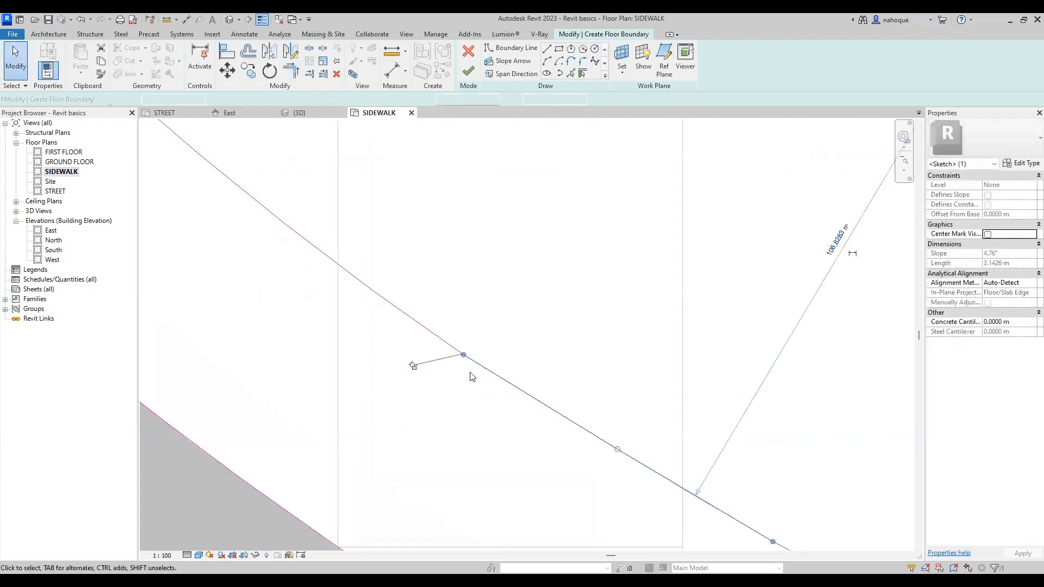
{"action": "scroll", "coordinate": [452, 349], "scroll_direction": "up", "scroll_amount": 4}
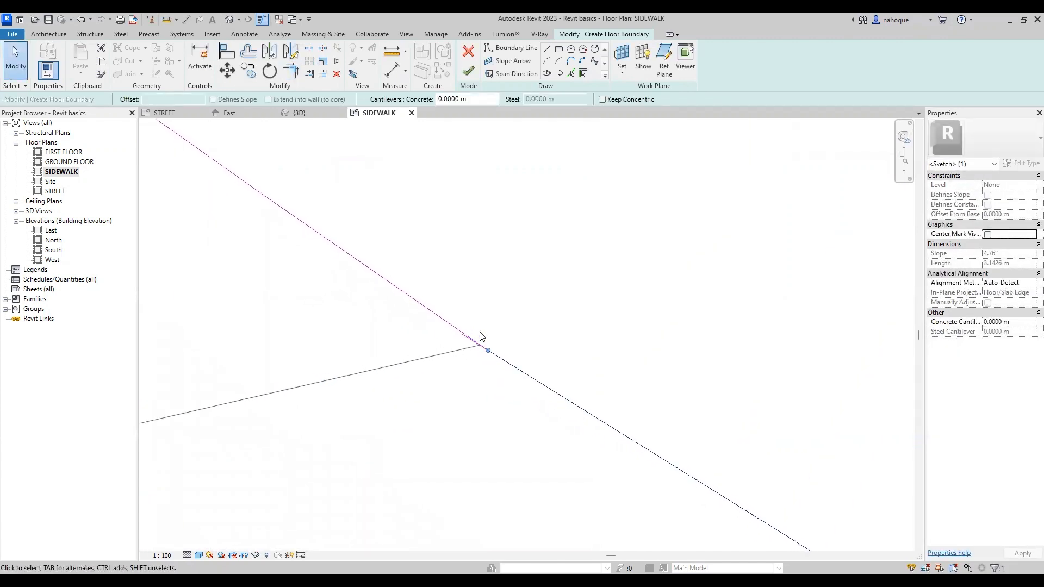
{"action": "scroll", "coordinate": [460, 388], "scroll_direction": "up", "scroll_amount": 1}
{"action": "left_click", "coordinate": [460, 386]}
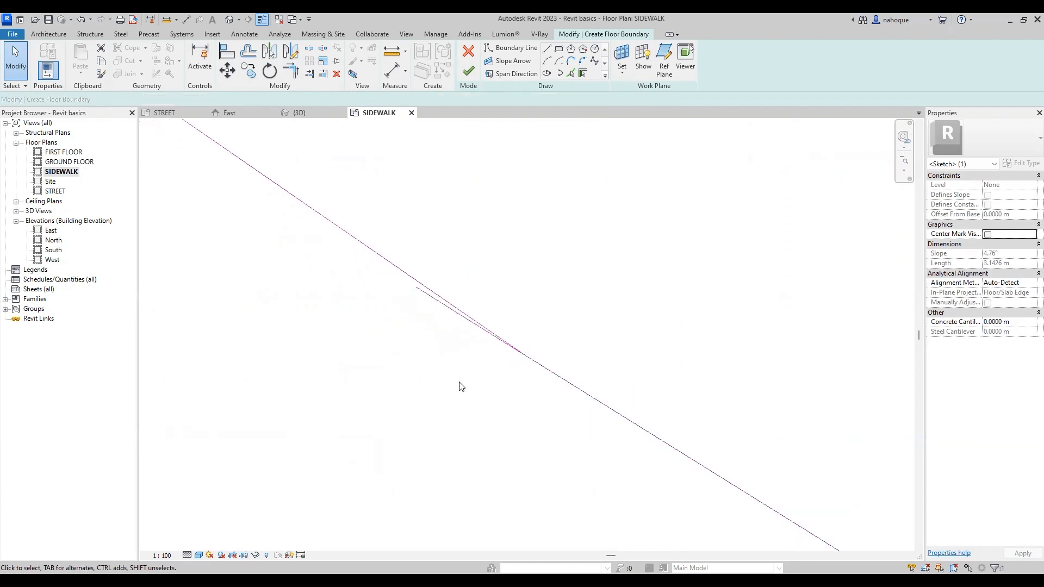
{"action": "left_click", "coordinate": [426, 293]}
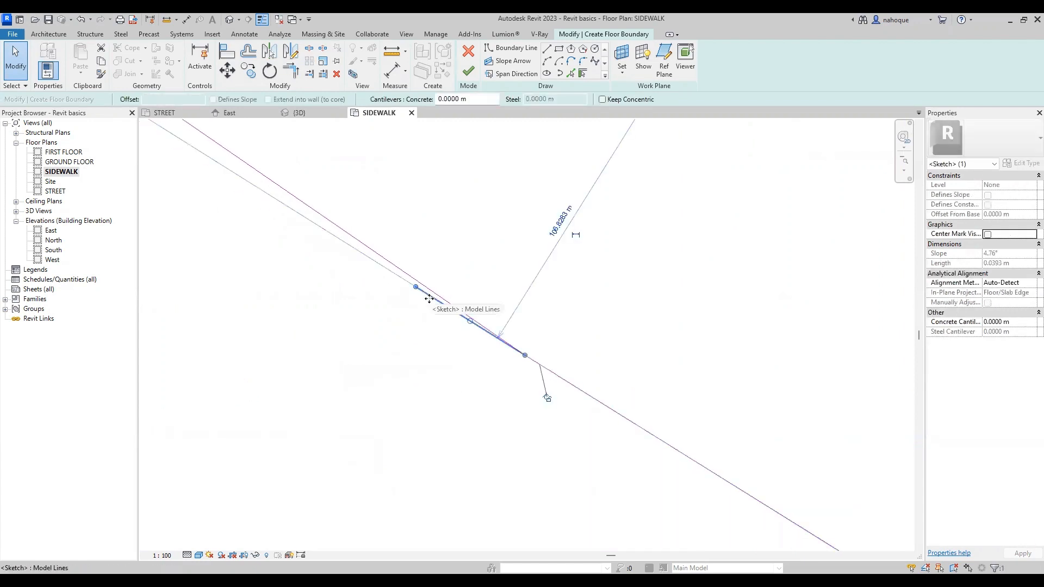
{"action": "key", "text": "Delete"}
Step: Try to finish the sidewalk sketch and examine the inner boundary for open ends
{"action": "left_click", "coordinate": [467, 71]}
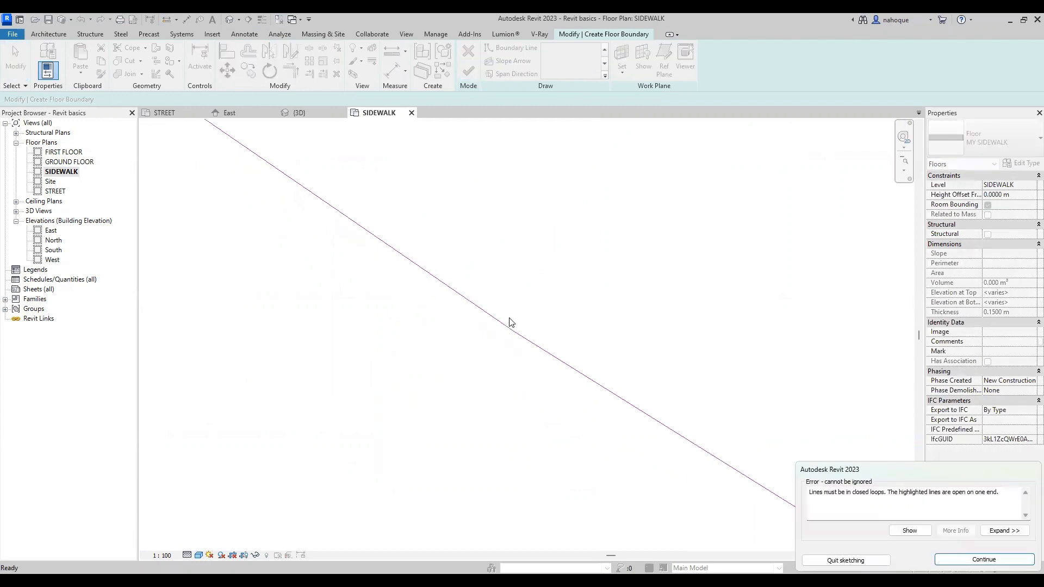
{"action": "scroll", "coordinate": [511, 323], "scroll_direction": "down", "scroll_amount": 4}
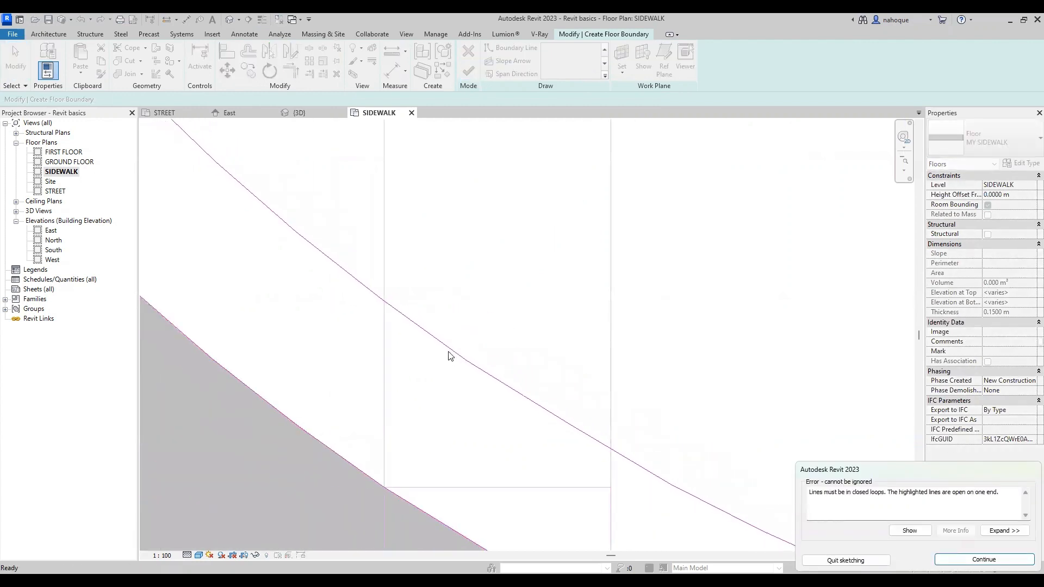
{"action": "scroll", "coordinate": [429, 415], "scroll_direction": "down", "scroll_amount": 8}
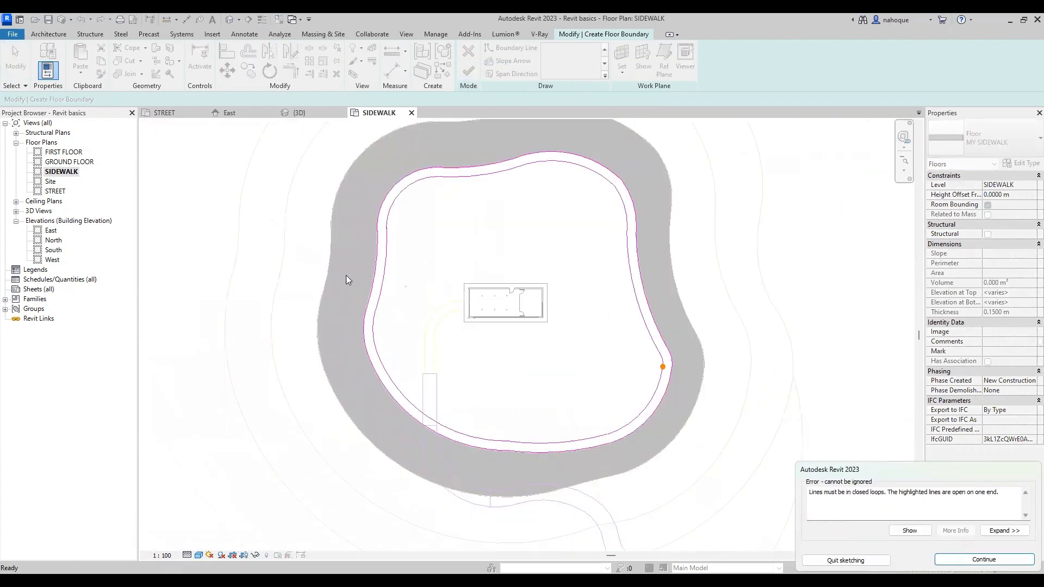
{"action": "scroll", "coordinate": [642, 368], "scroll_direction": "up", "scroll_amount": 8}
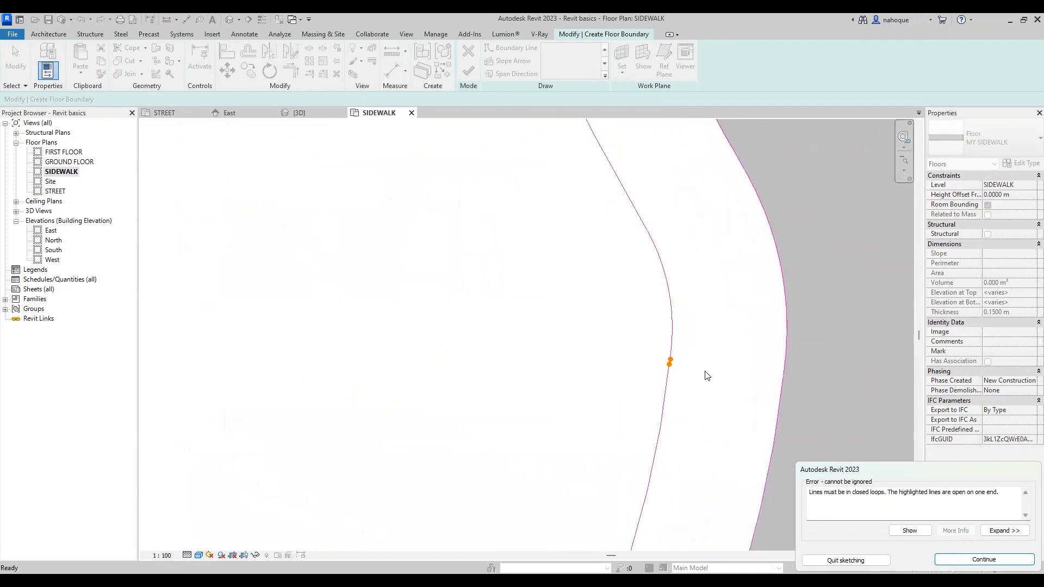
{"action": "scroll", "coordinate": [707, 375], "scroll_direction": "up", "scroll_amount": 4}
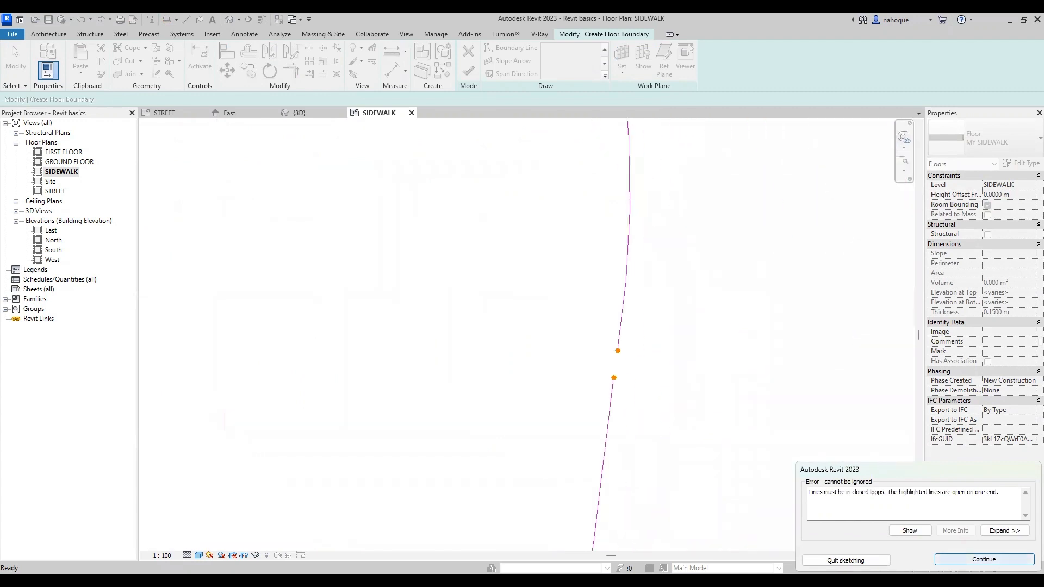
Step: Join the two open ends on the inner boundary's east side with Trim/Extend and finish the sidewalk floor
{"action": "left_click", "coordinate": [984, 559]}
{"action": "key", "text": "t"}
{"action": "key", "text": "r"}
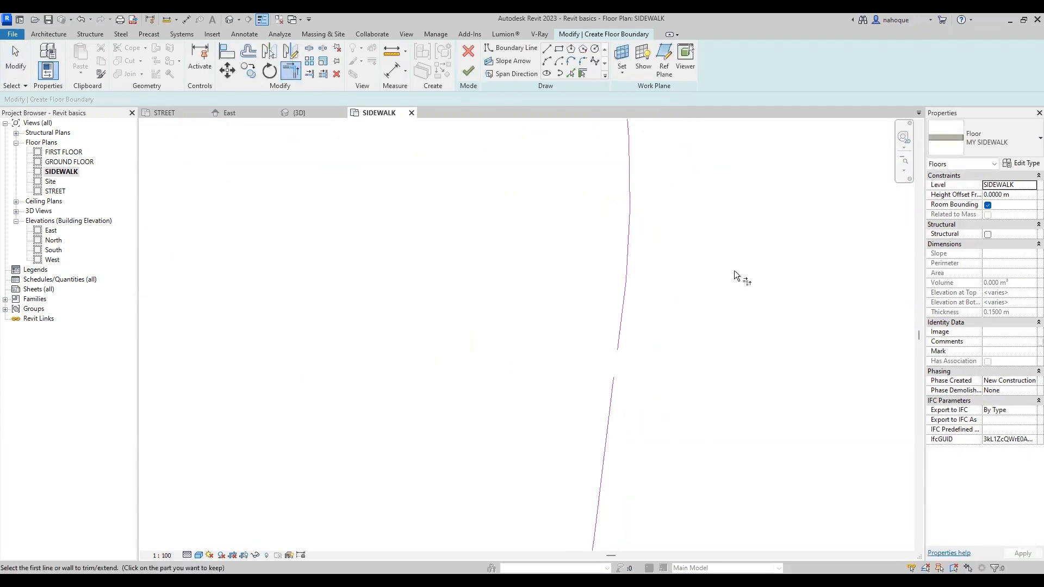
{"action": "left_click", "coordinate": [618, 349]}
{"action": "left_click", "coordinate": [614, 383]}
{"action": "left_click", "coordinate": [469, 72]}
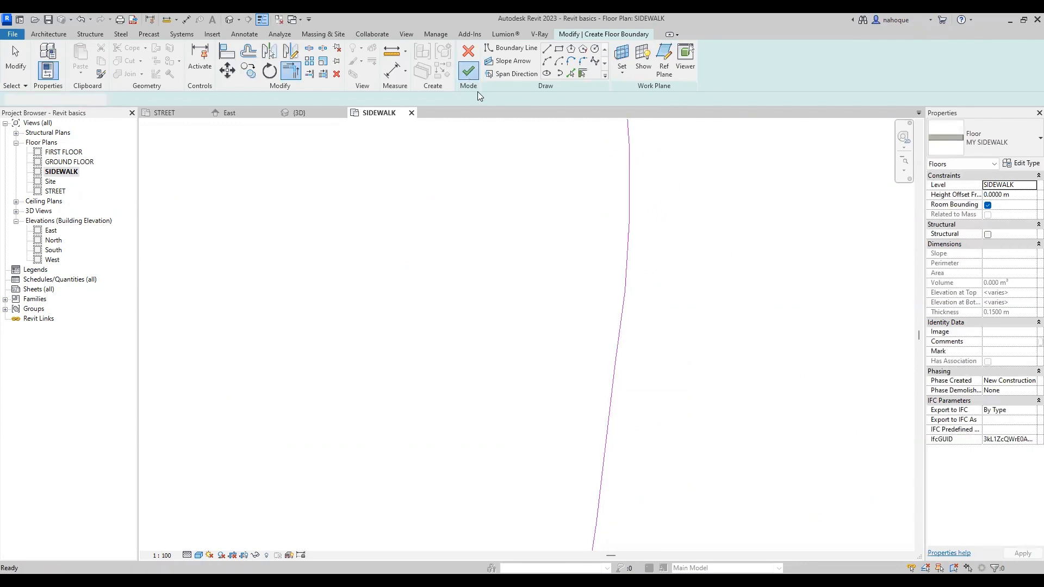
Step: Inspect the MY SIDEWALK floor along the street in the 3D view
{"action": "left_click", "coordinate": [300, 110]}
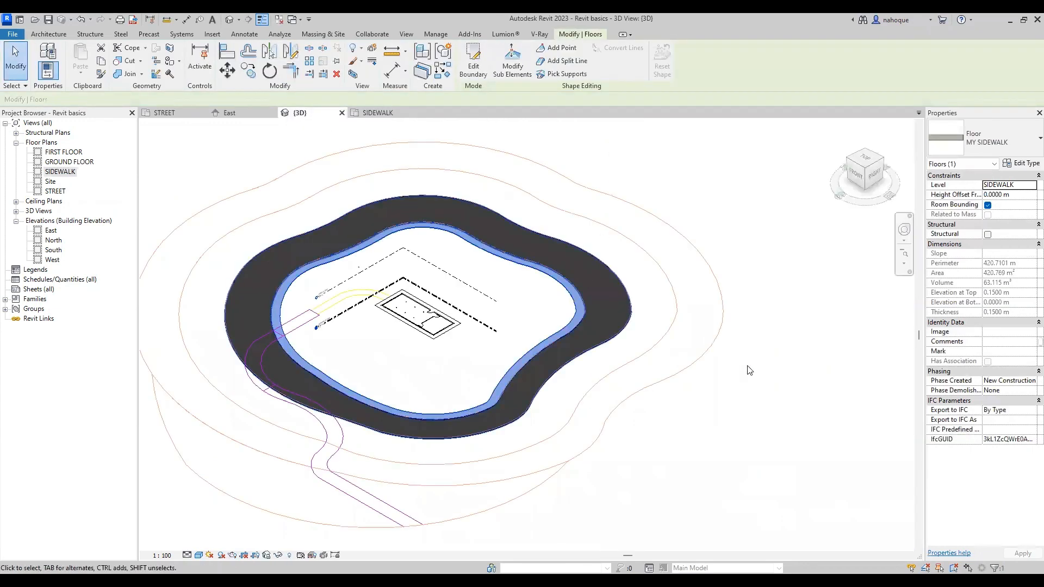
{"action": "left_click", "coordinate": [730, 452]}
{"action": "scroll", "coordinate": [231, 267], "scroll_direction": "up", "scroll_amount": 3}
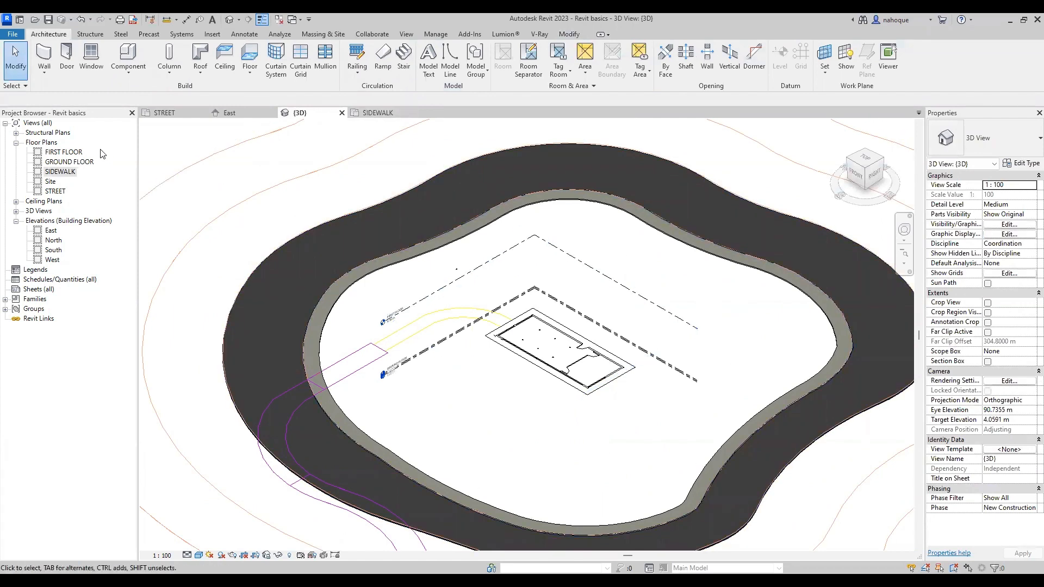
Step: Return to the SIDEWALK floor plan with the whole site in view and bring up the massing and site tools
{"action": "left_click", "coordinate": [376, 112]}
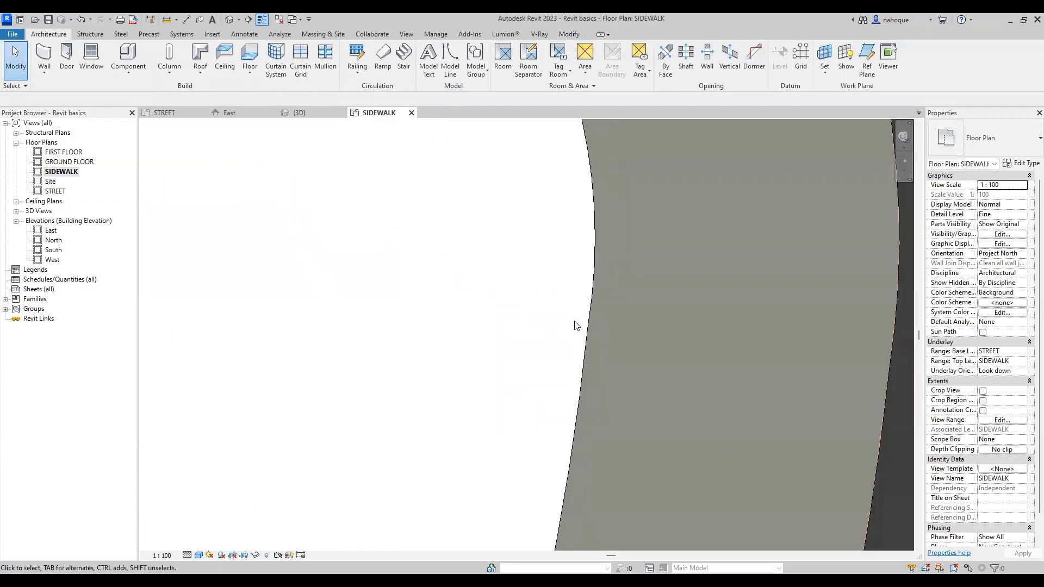
{"action": "scroll", "coordinate": [671, 363], "scroll_direction": "down", "scroll_amount": 8}
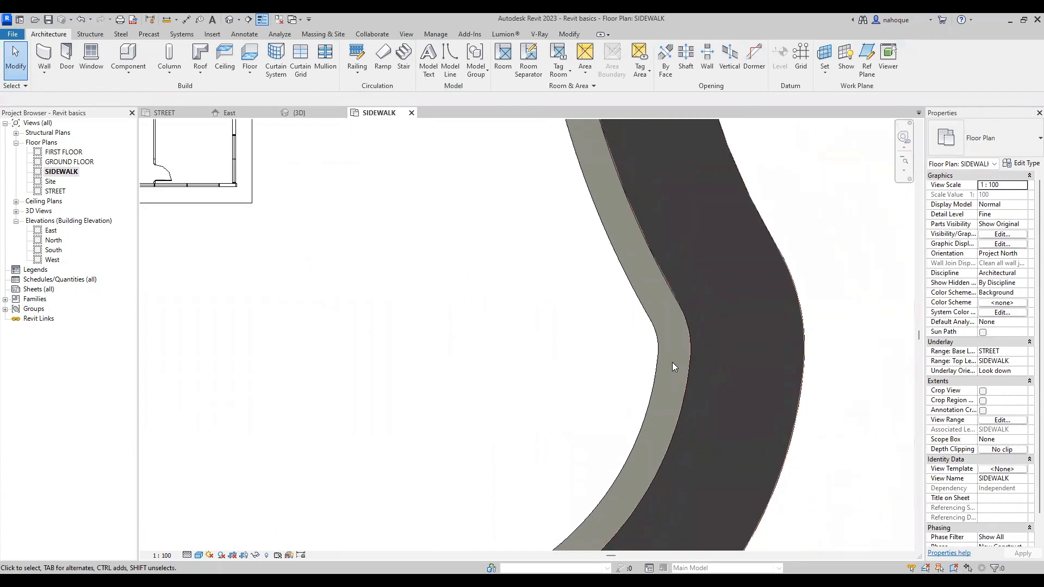
{"action": "scroll", "coordinate": [672, 366], "scroll_direction": "down", "scroll_amount": 3}
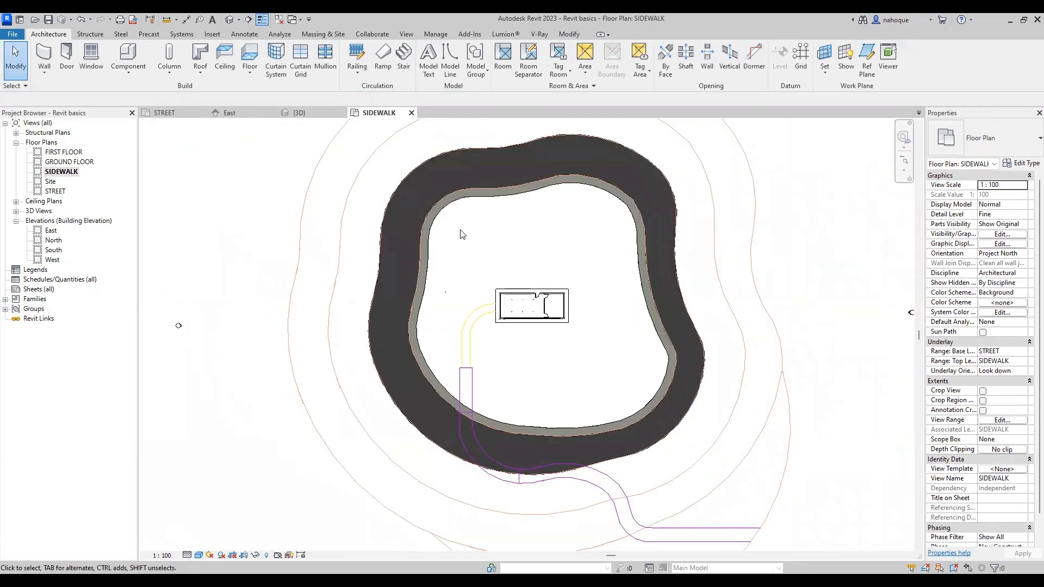
{"action": "scroll", "coordinate": [460, 234], "scroll_direction": "up", "scroll_amount": 1}
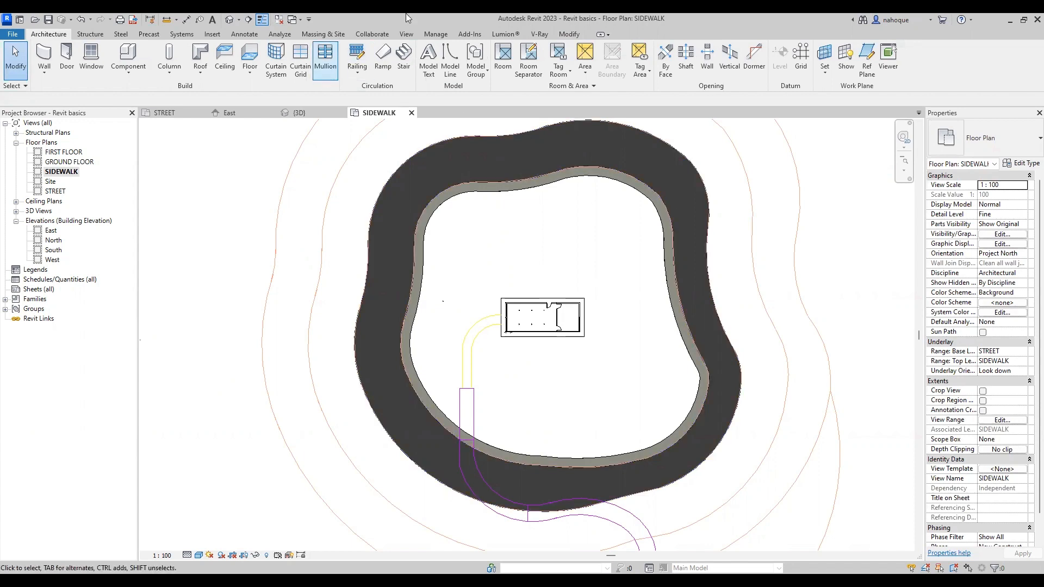
{"action": "left_click", "coordinate": [308, 35]}
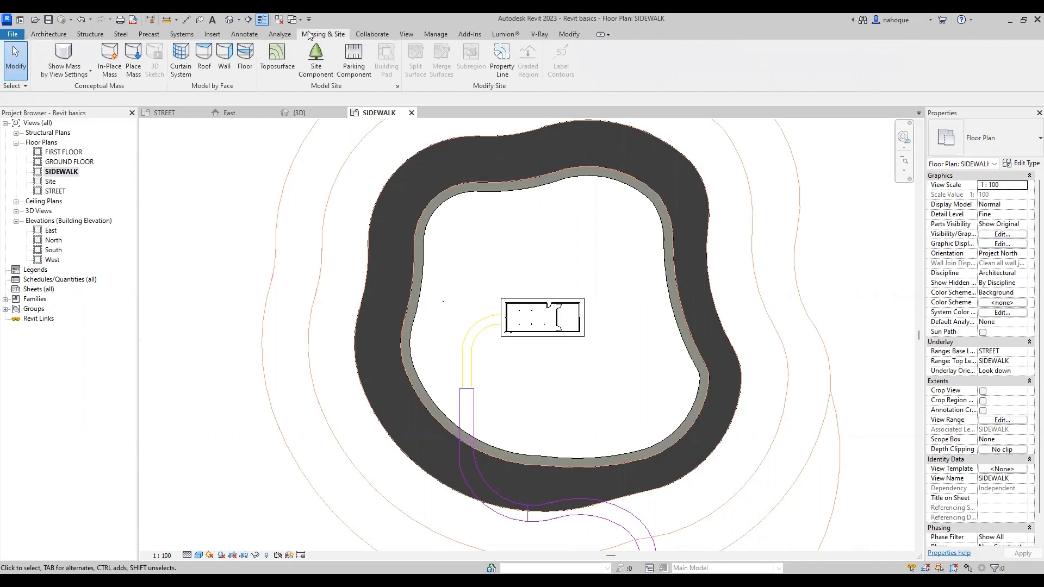
Step: Create a sketched property line by picking the whole inner edge chain of the sidewalk and finish the sketch
{"action": "left_click", "coordinate": [505, 64]}
{"action": "left_click", "coordinate": [486, 305]}
{"action": "scroll", "coordinate": [504, 313], "scroll_direction": "up", "scroll_amount": 2}
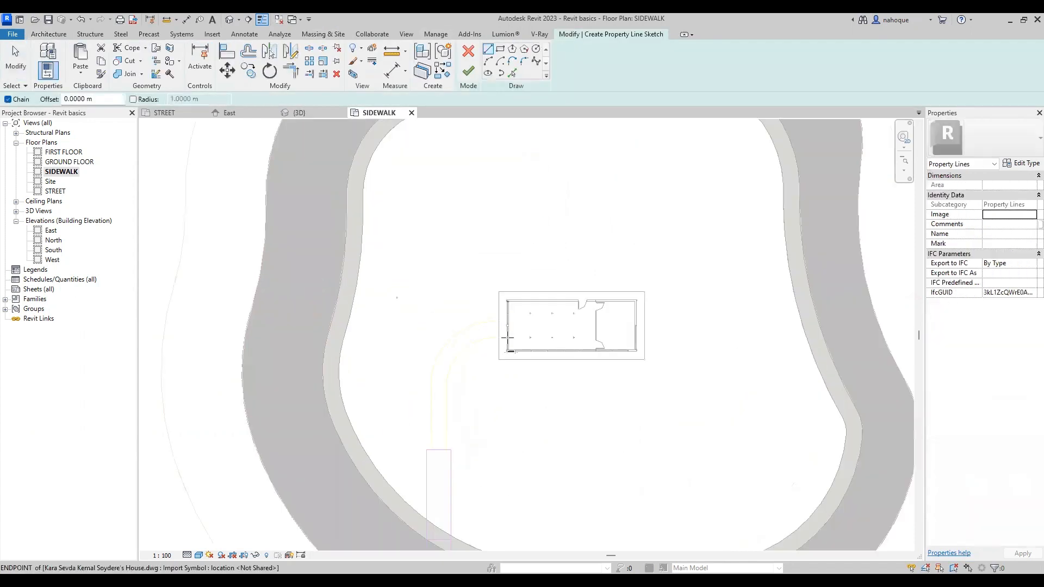
{"action": "scroll", "coordinate": [507, 338], "scroll_direction": "down", "scroll_amount": 2}
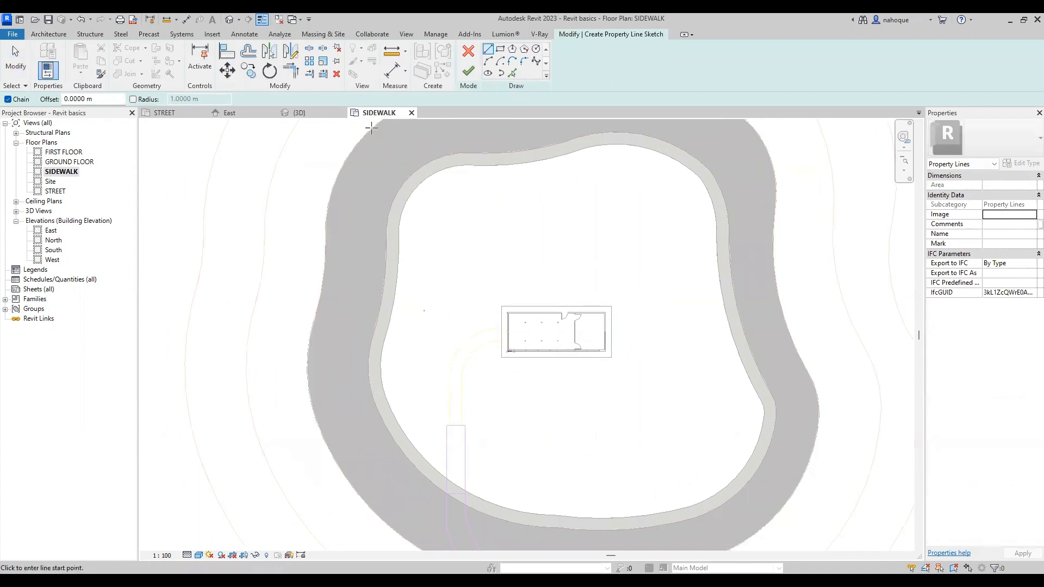
{"action": "left_click", "coordinate": [512, 73]}
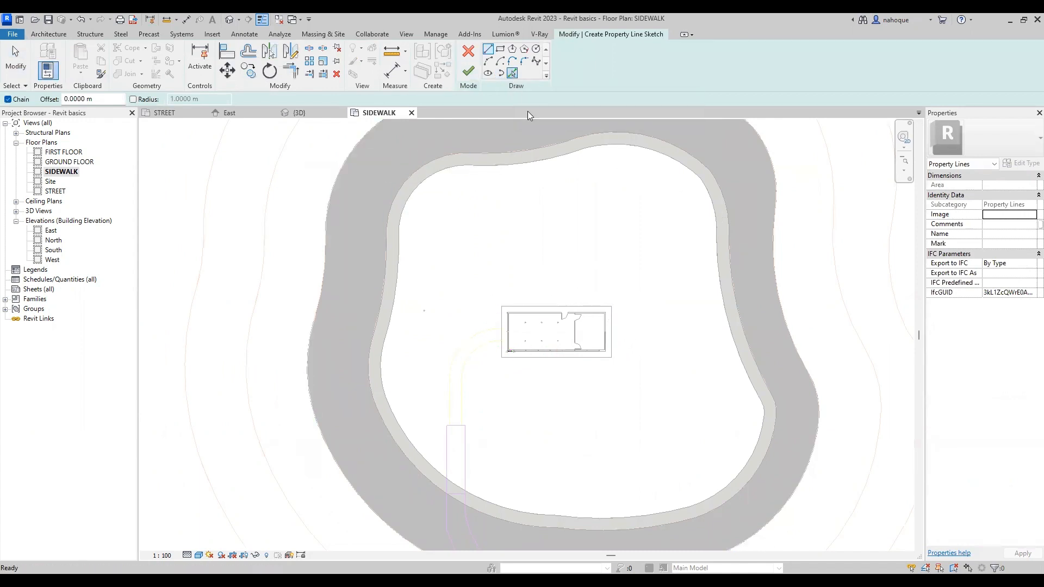
{"action": "left_click", "coordinate": [598, 151]}
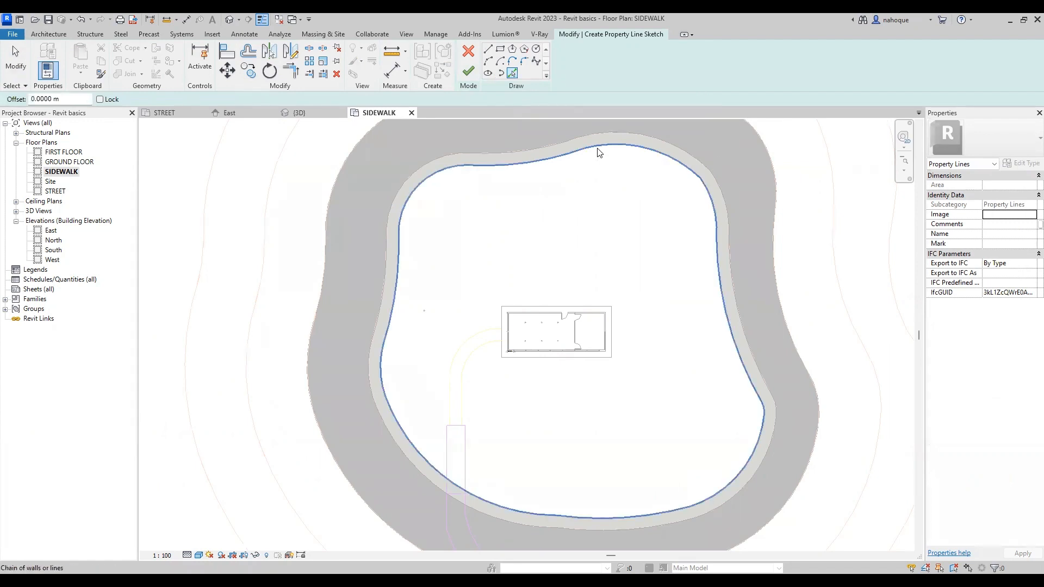
{"action": "left_click", "coordinate": [468, 70]}
Step: Check the property line in the FIRST FLOOR plan and return to the SIDEWALK plan
{"action": "left_click", "coordinate": [829, 190]}
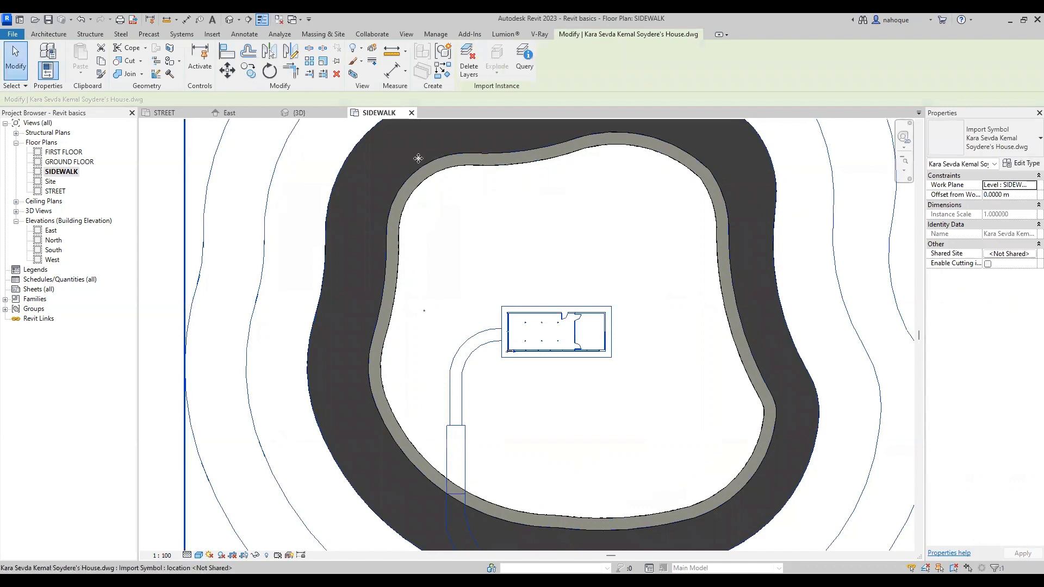
{"action": "double_click", "coordinate": [58, 152]}
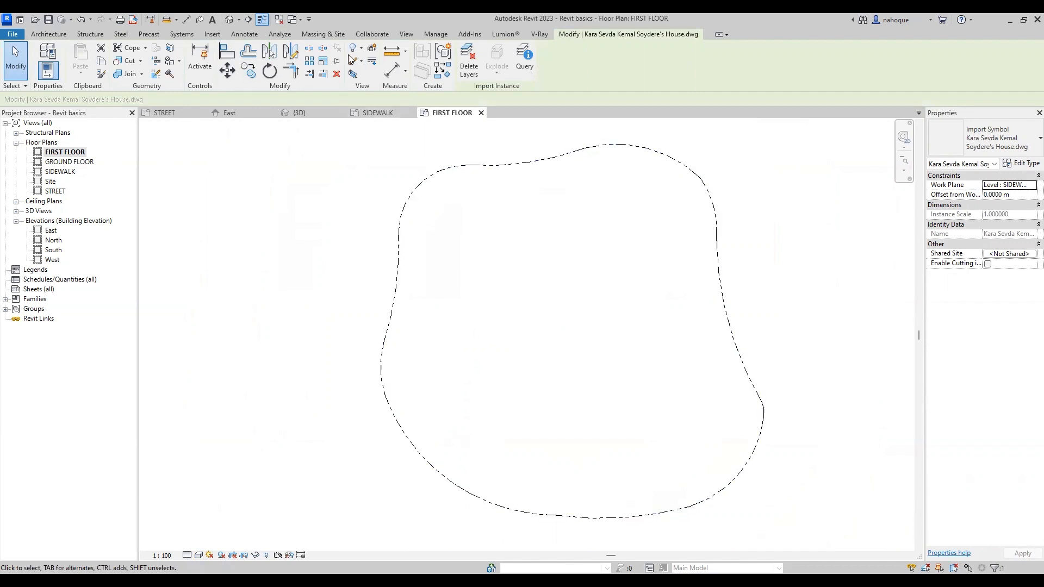
{"action": "left_click", "coordinate": [381, 113]}
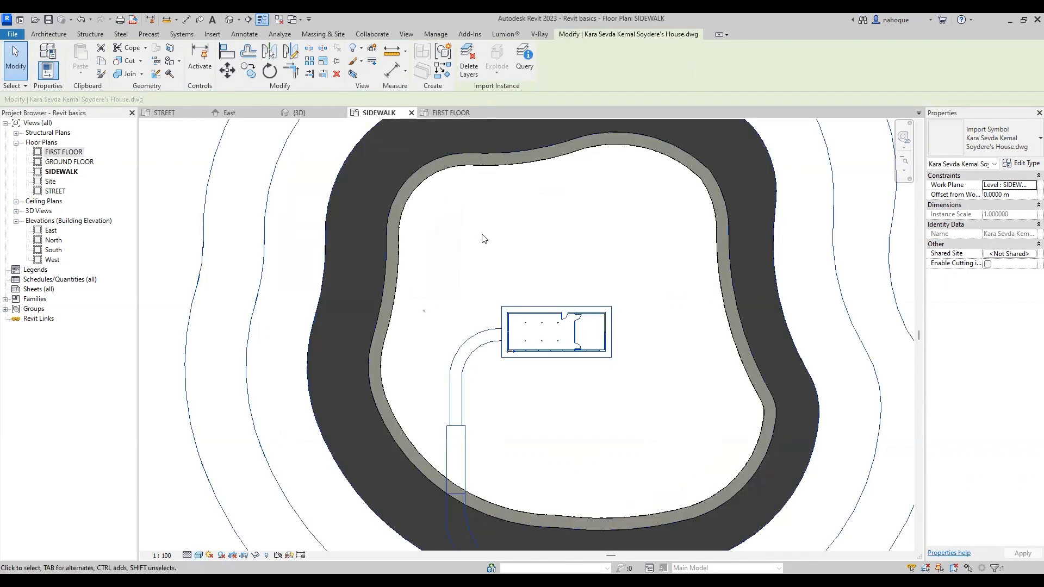
Step: Start a floor on the SIDEWALK level and pick the complete property line chain as its boundary
{"action": "left_click", "coordinate": [54, 35]}
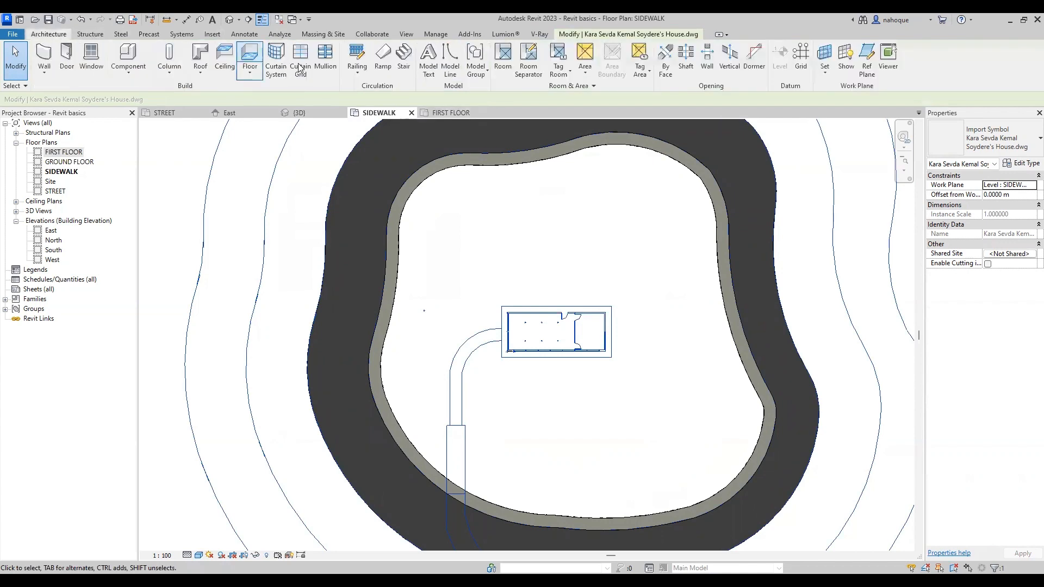
{"action": "left_click", "coordinate": [252, 54]}
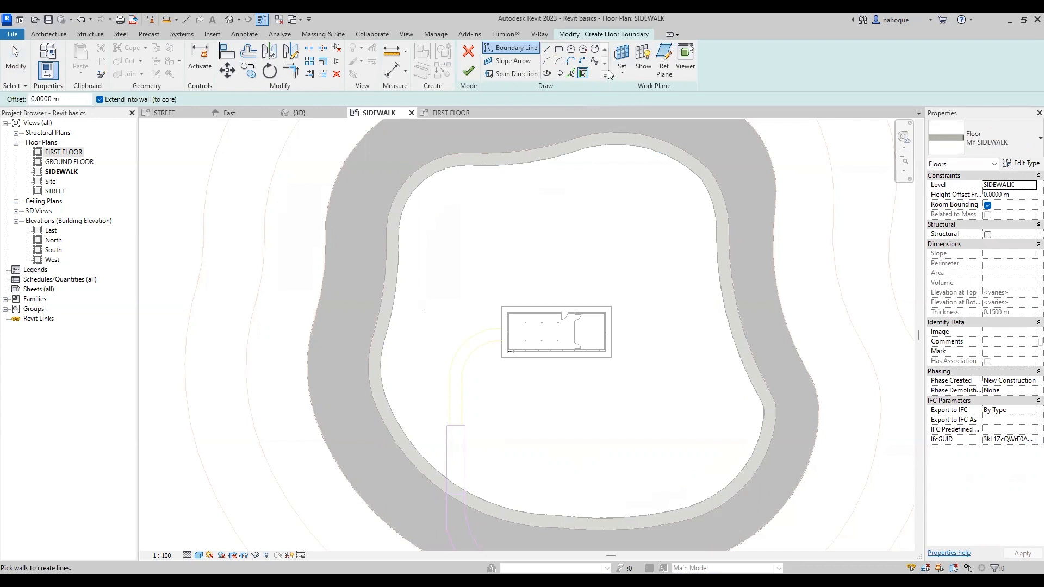
{"action": "left_click", "coordinate": [570, 73]}
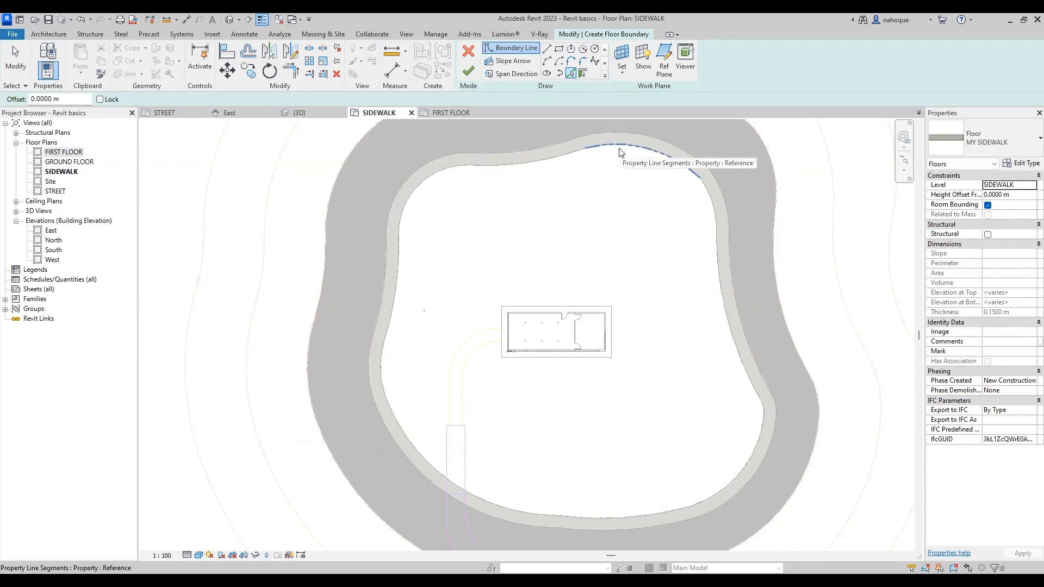
{"action": "key", "text": "Tab"}
{"action": "key", "text": "Tab"}
{"action": "key", "text": "Tab"}
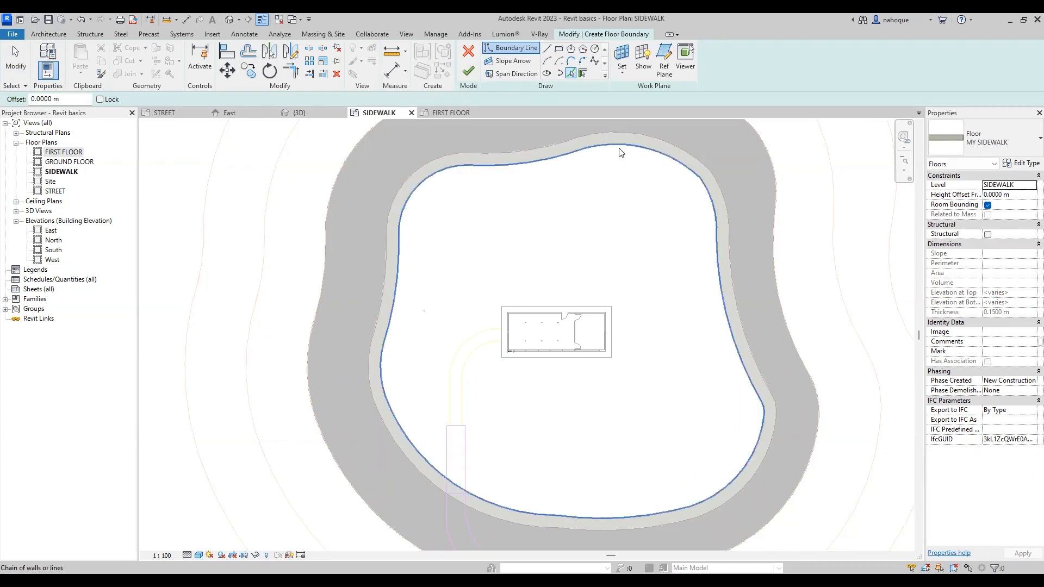
{"action": "left_click", "coordinate": [619, 151]}
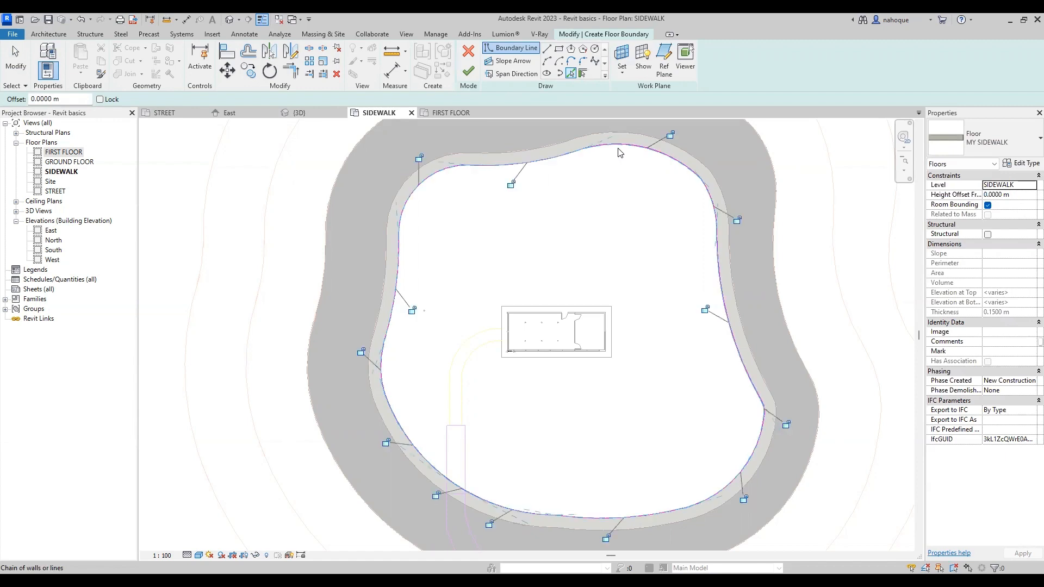
Step: Duplicate the MY SIDEWALK floor type under the name PROPERTY LAND
{"action": "left_click", "coordinate": [1021, 163]}
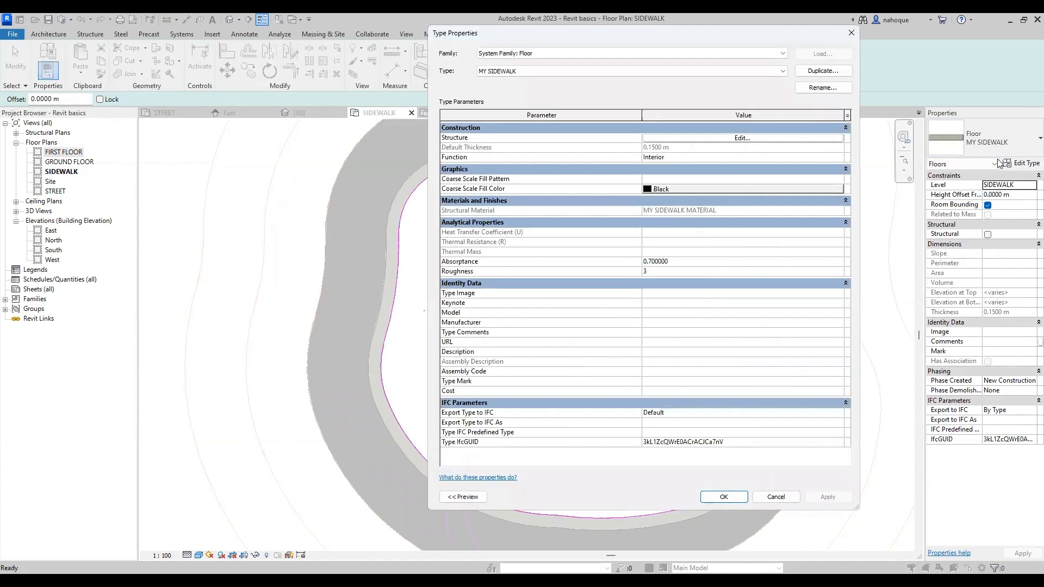
{"action": "left_click", "coordinate": [815, 72]}
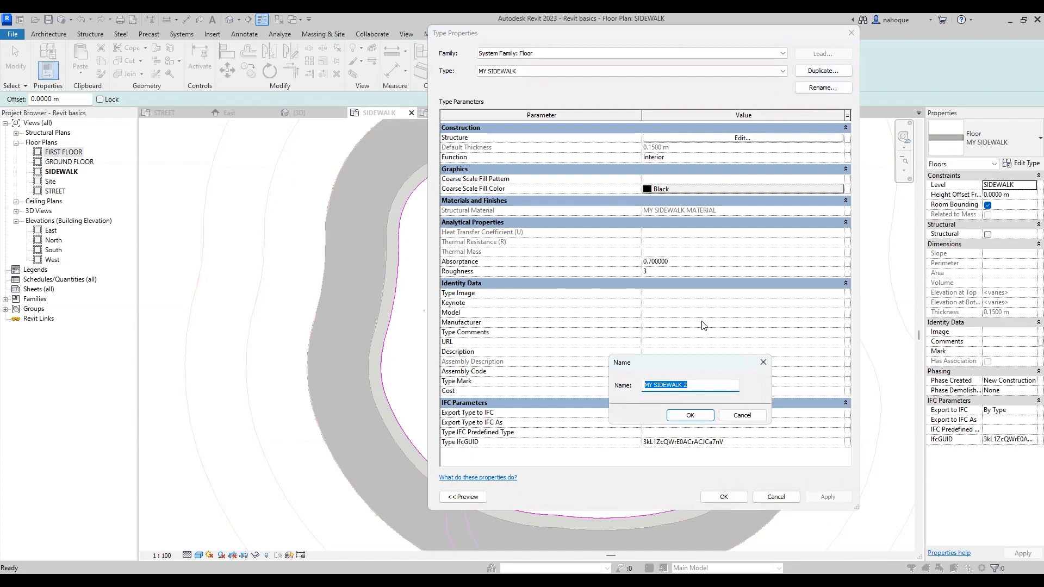
{"action": "type", "text": "PROPERTY LAND"}
{"action": "left_click", "coordinate": [689, 415]}
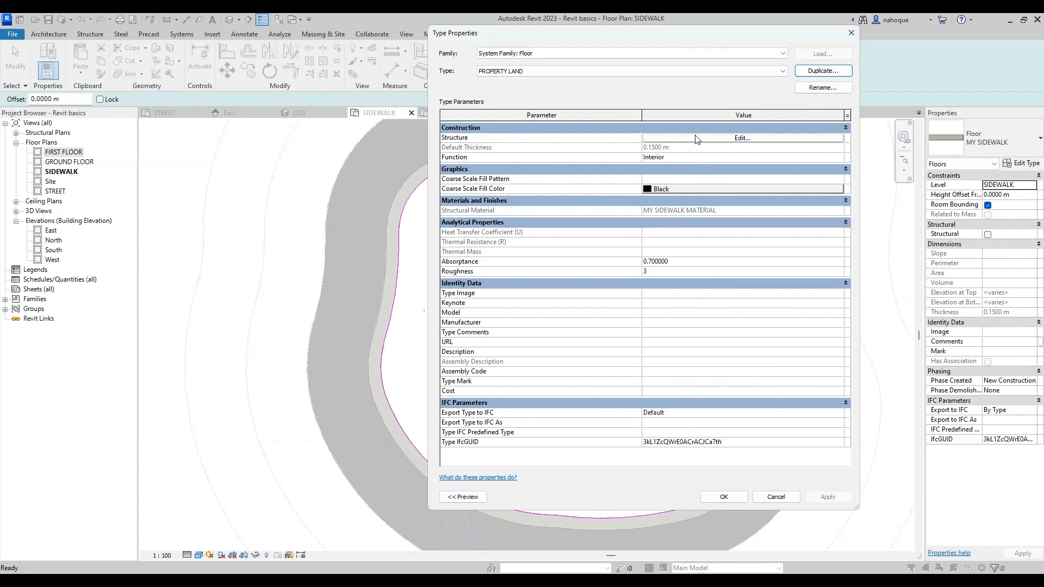
Step: Create a new material named MY PROPERTY LAND for the structure layer of the PROPERTY LAND floor type
{"action": "left_click", "coordinate": [696, 137]}
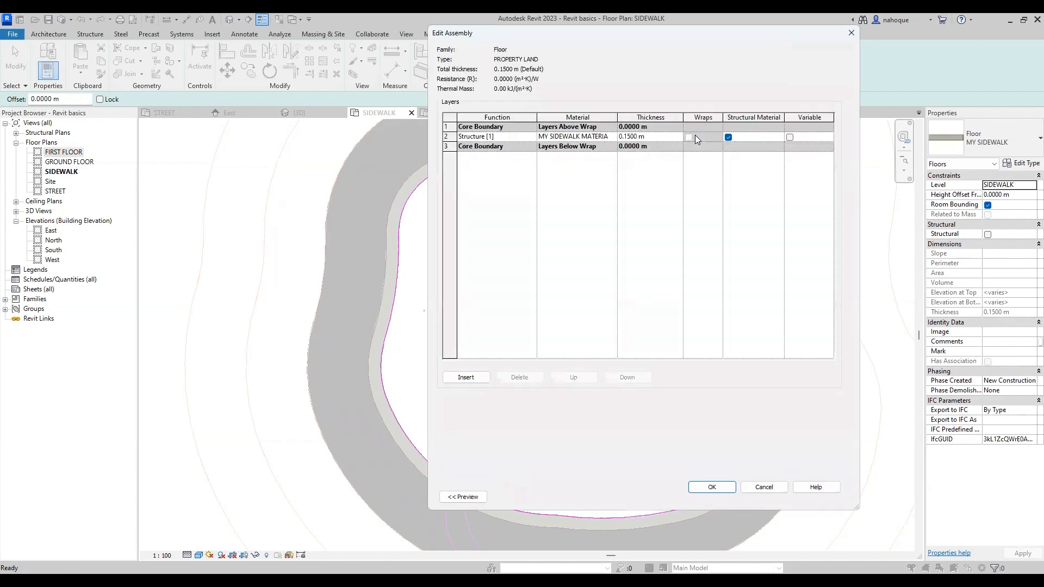
{"action": "left_click", "coordinate": [611, 139]}
{"action": "left_click", "coordinate": [611, 137]}
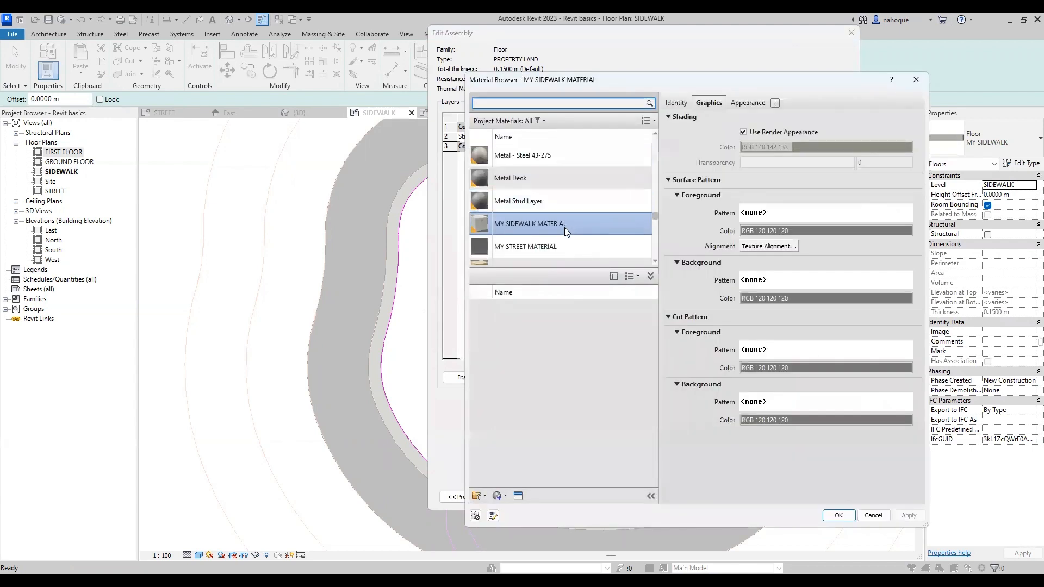
{"action": "left_click", "coordinate": [499, 496]}
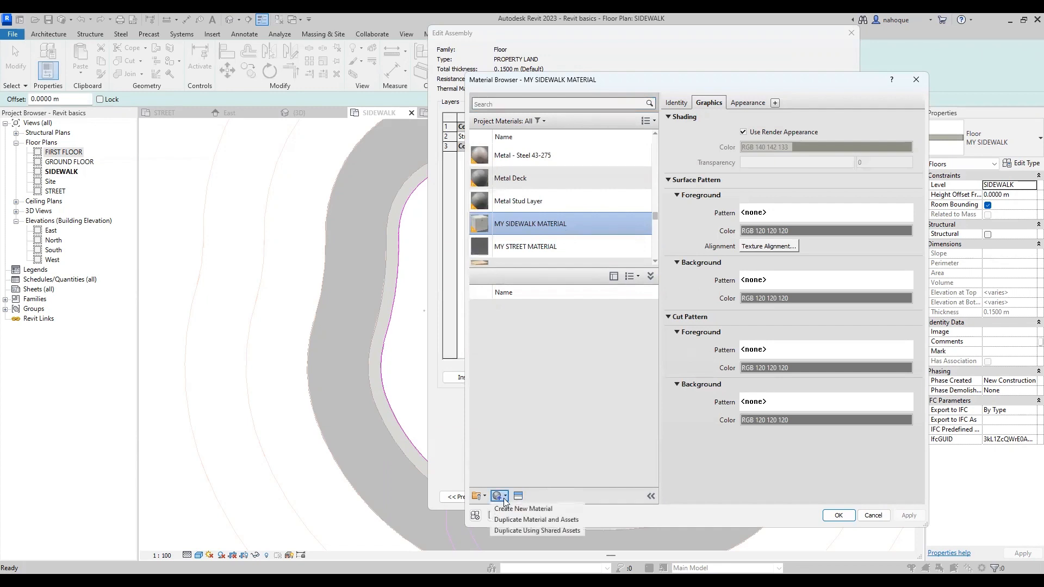
{"action": "left_click", "coordinate": [522, 508]}
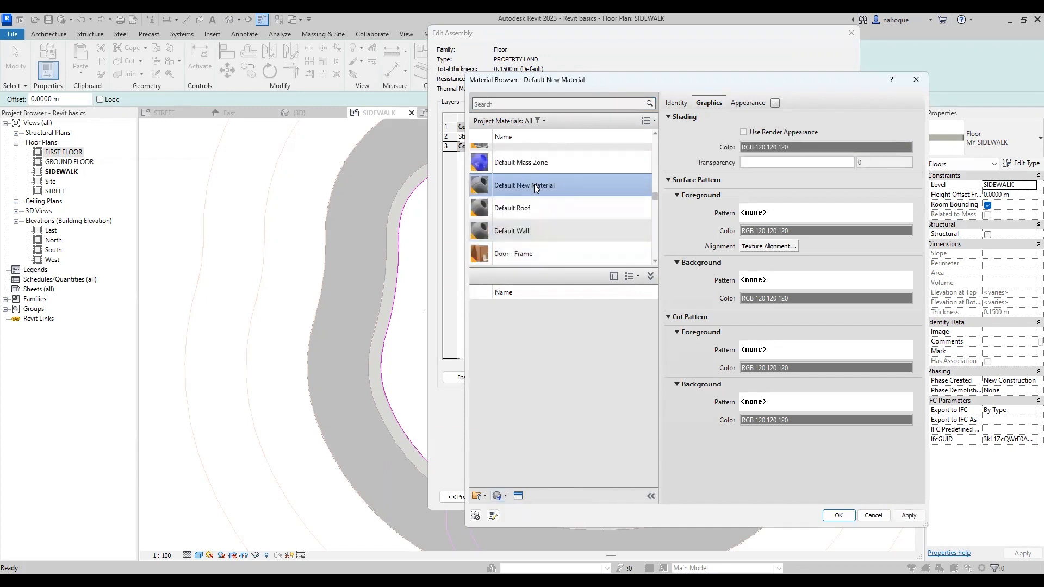
{"action": "right_click", "coordinate": [533, 183]}
{"action": "left_click", "coordinate": [553, 226]}
{"action": "type", "text": "MY PROPERTY LAND"}
{"action": "key", "text": "Return"}
Step: Give MY PROPERTY LAND the Concrete - Polished appearance from the Concrete category of the Appearance Library
{"action": "left_click", "coordinate": [517, 496]}
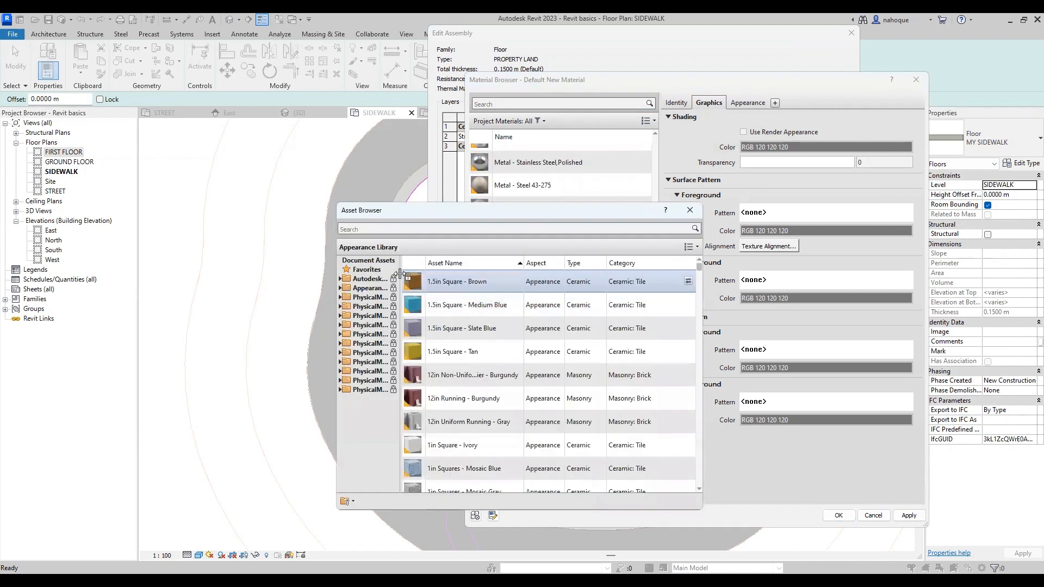
{"action": "double_click", "coordinate": [373, 288]}
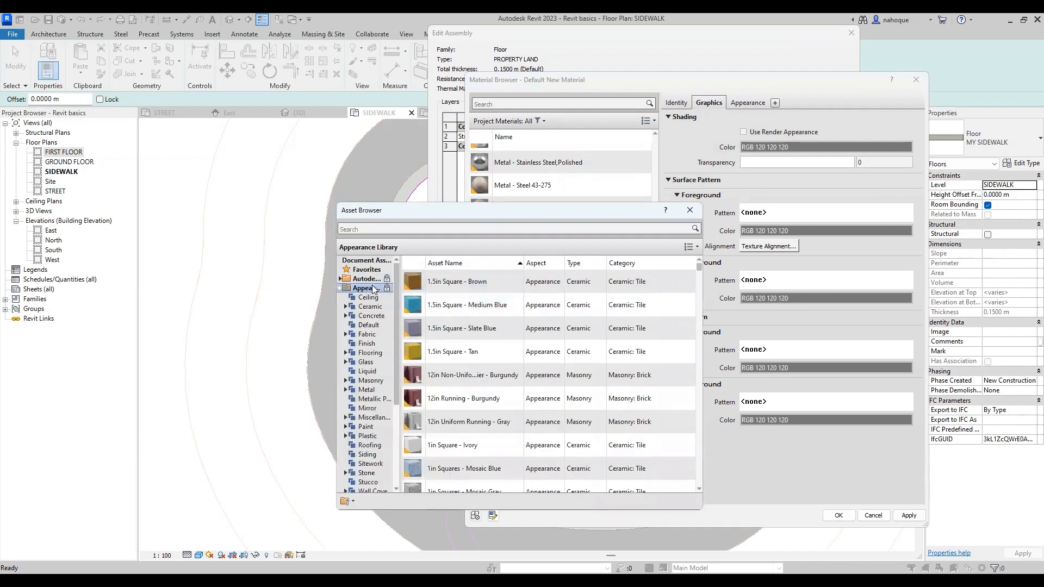
{"action": "scroll", "coordinate": [382, 405], "scroll_direction": "down", "scroll_amount": 1}
{"action": "left_click", "coordinate": [370, 436]}
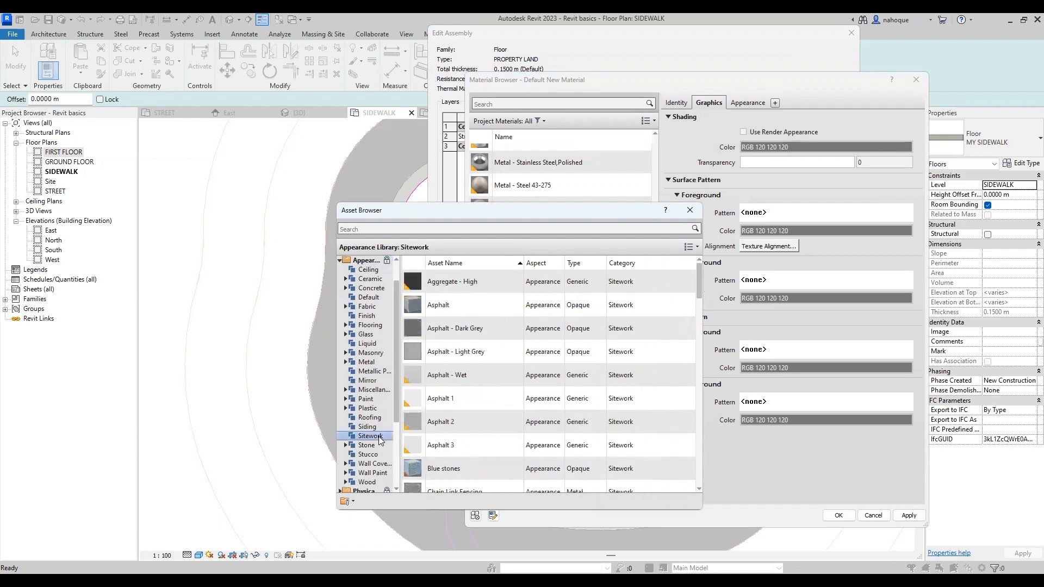
{"action": "left_click", "coordinate": [362, 288]}
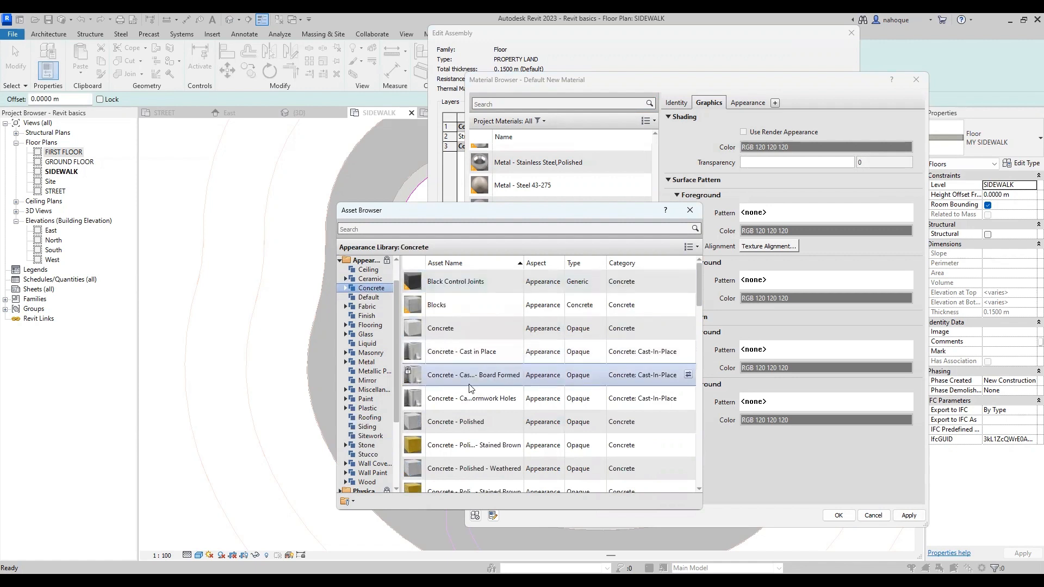
{"action": "scroll", "coordinate": [470, 385], "scroll_direction": "down", "scroll_amount": 5}
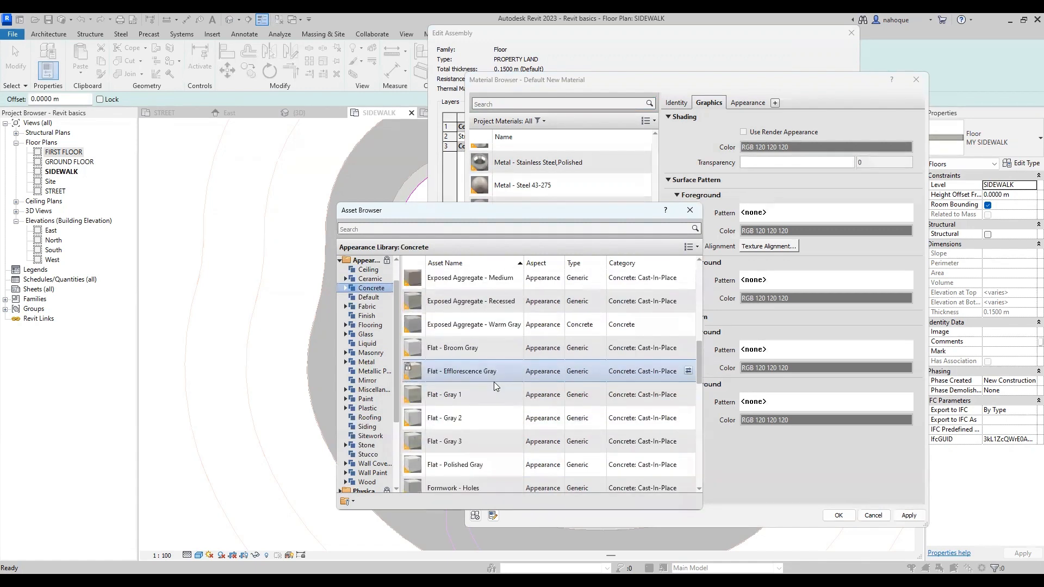
{"action": "scroll", "coordinate": [494, 382], "scroll_direction": "down", "scroll_amount": 2}
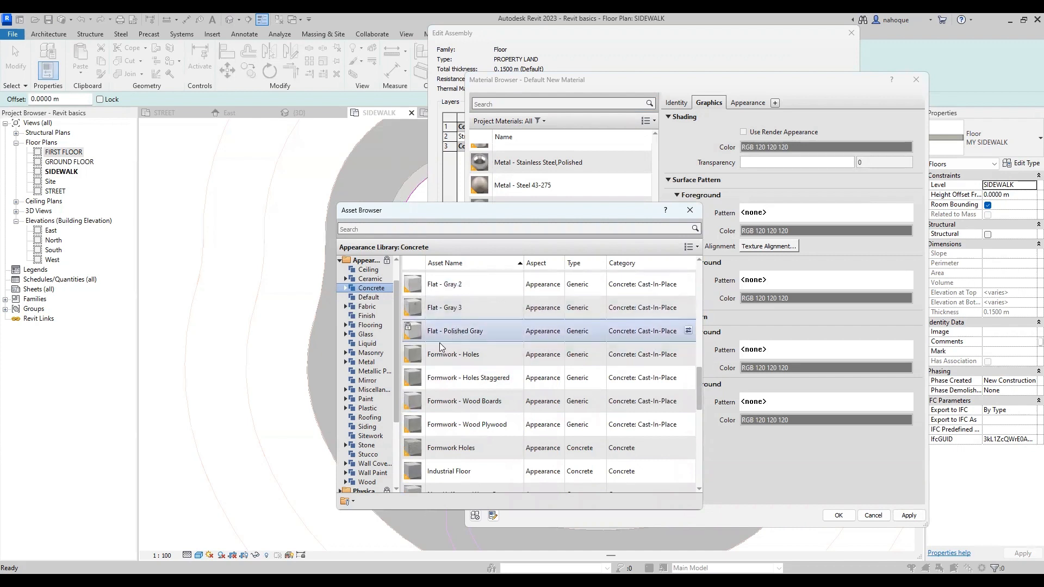
{"action": "scroll", "coordinate": [452, 424], "scroll_direction": "down", "scroll_amount": 3}
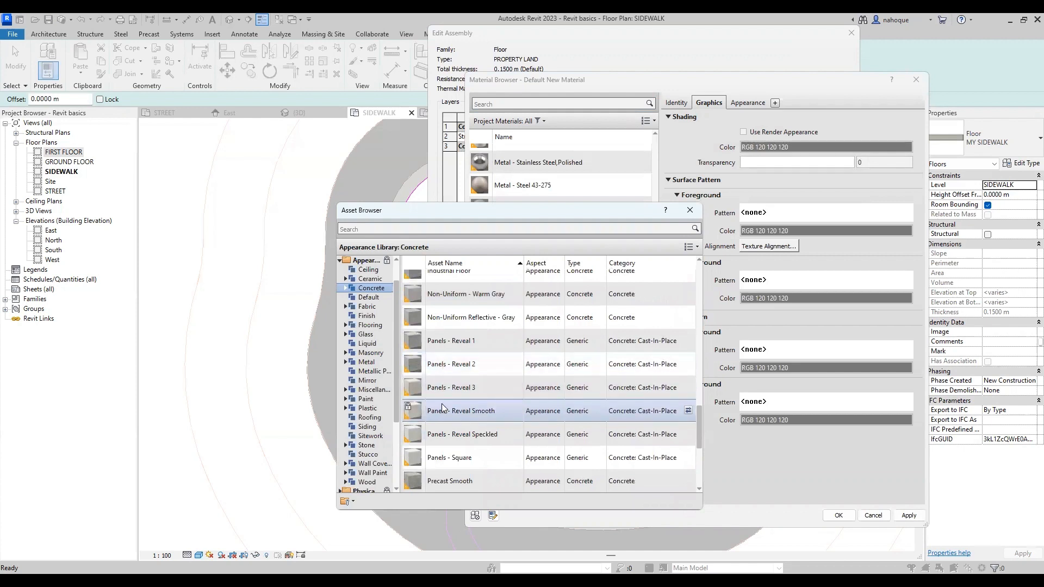
{"action": "scroll", "coordinate": [443, 429], "scroll_direction": "down", "scroll_amount": 1}
{"action": "scroll", "coordinate": [443, 432], "scroll_direction": "up", "scroll_amount": 7}
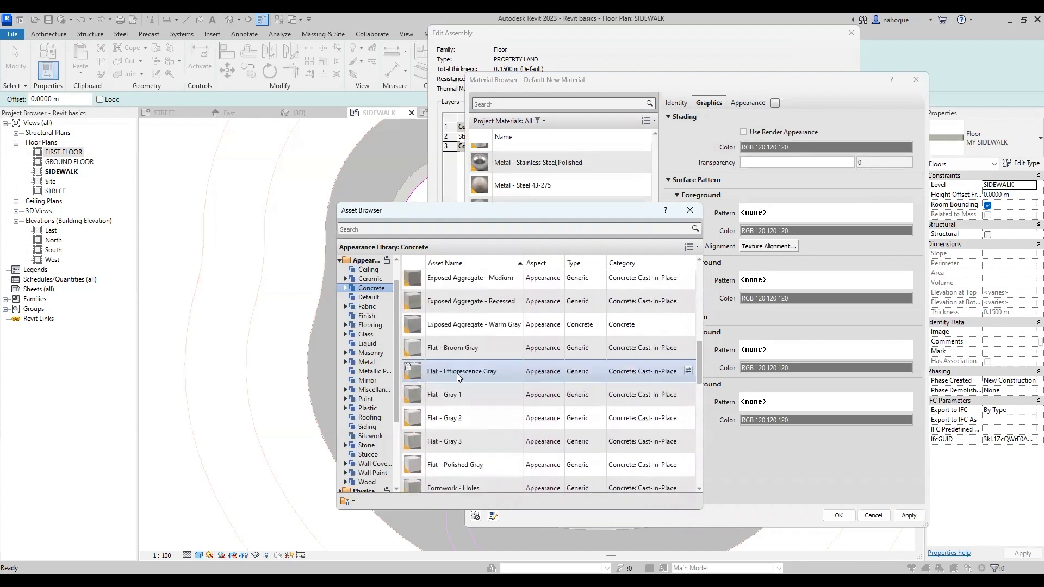
{"action": "scroll", "coordinate": [457, 375], "scroll_direction": "up", "scroll_amount": 4}
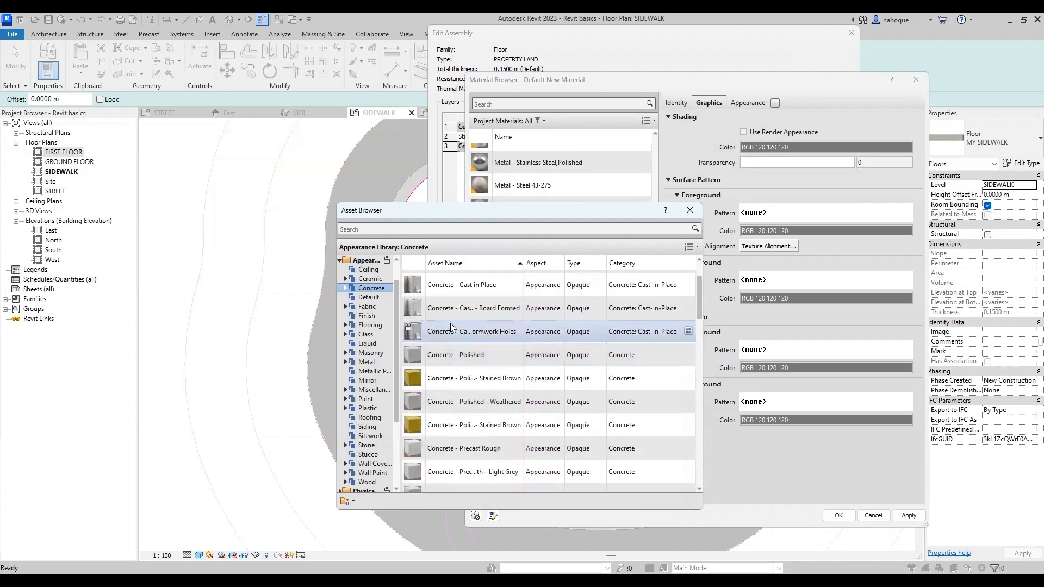
{"action": "double_click", "coordinate": [453, 363]}
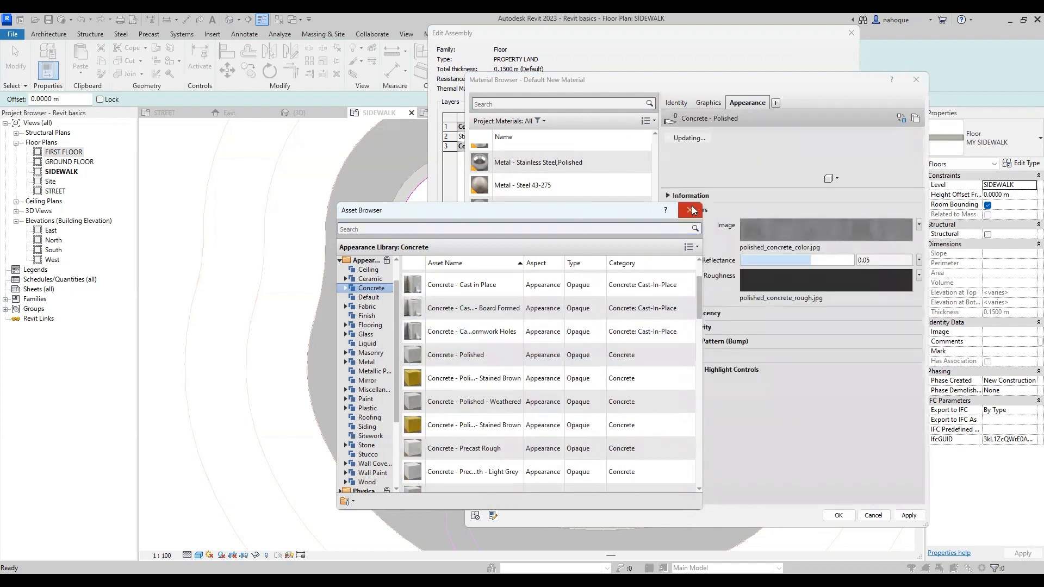
{"action": "left_click", "coordinate": [690, 210]}
Step: Make the MY PROPERTY LAND shading use its render appearance and accept the material, layer structure and floor type settings
{"action": "left_click", "coordinate": [709, 102]}
{"action": "left_click", "coordinate": [742, 132]}
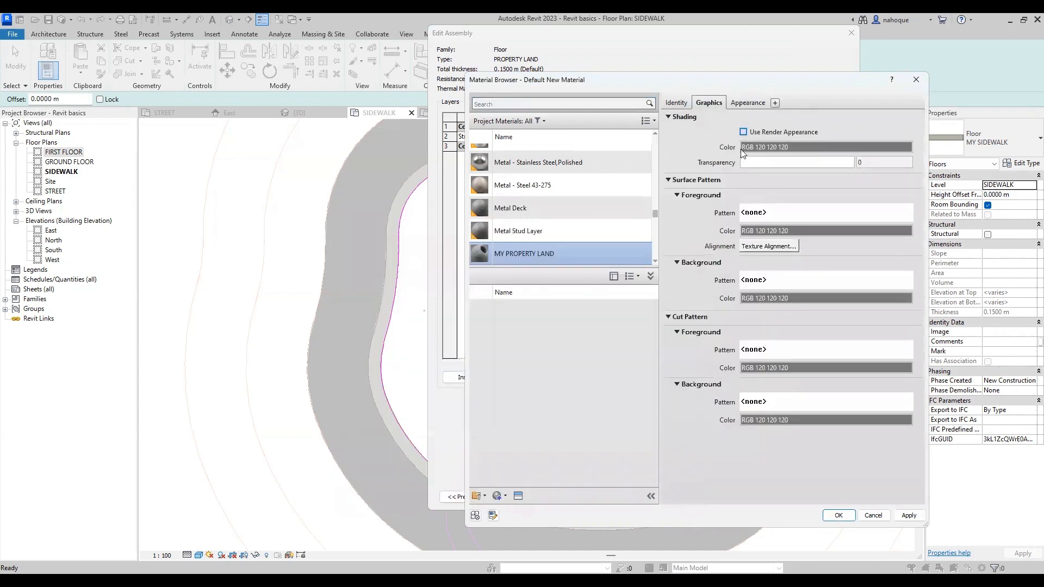
{"action": "left_click", "coordinate": [836, 515]}
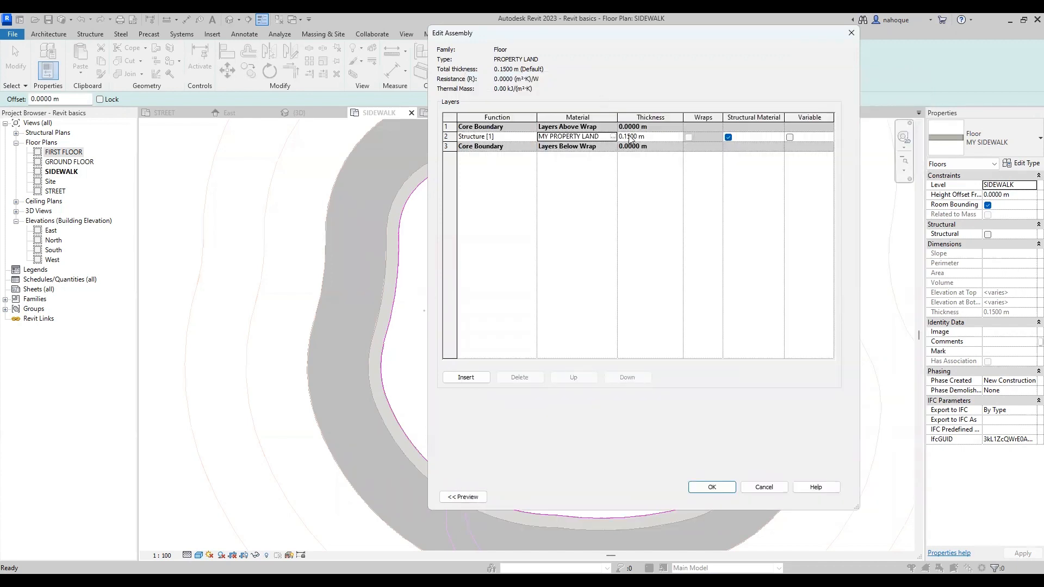
{"action": "left_click", "coordinate": [711, 487]}
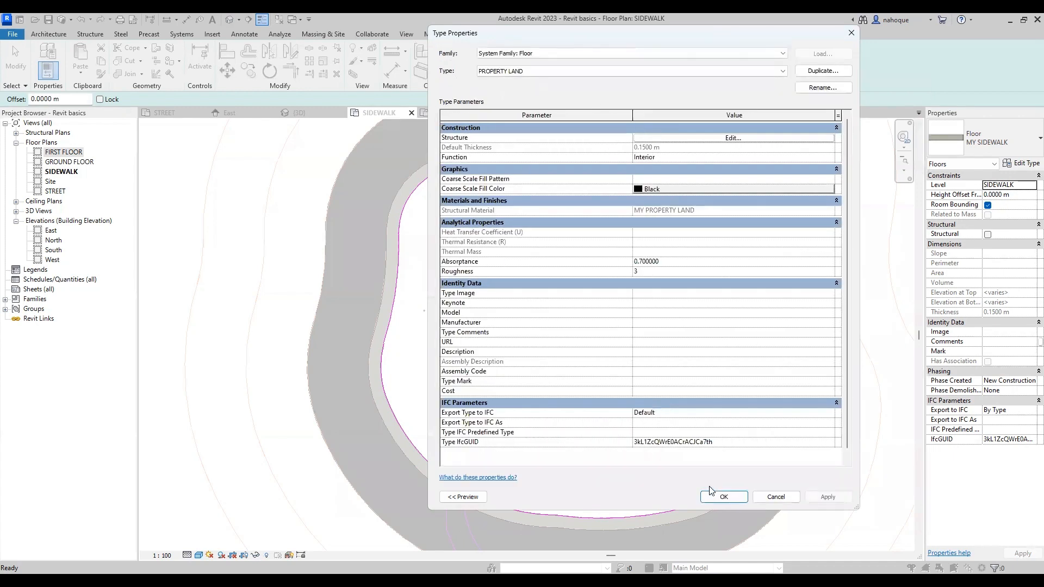
{"action": "left_click", "coordinate": [723, 496]}
Step: Finish the PROPERTY LAND floor and view the site in the FIRST FLOOR plan and the 3D view
{"action": "left_click", "coordinate": [469, 72]}
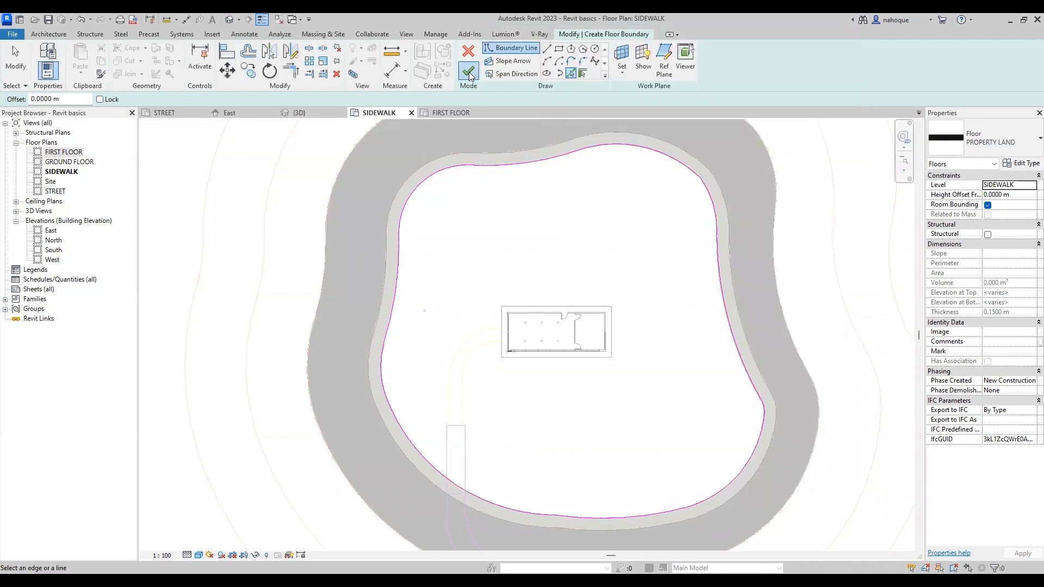
{"action": "key", "text": "Escape"}
{"action": "left_click", "coordinate": [445, 112]}
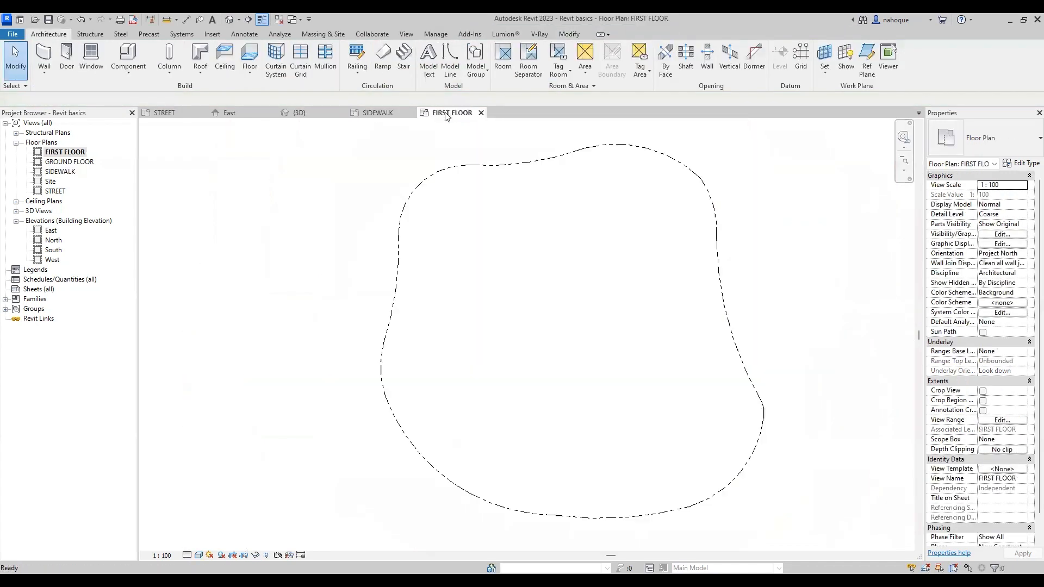
{"action": "left_click", "coordinate": [302, 113]}
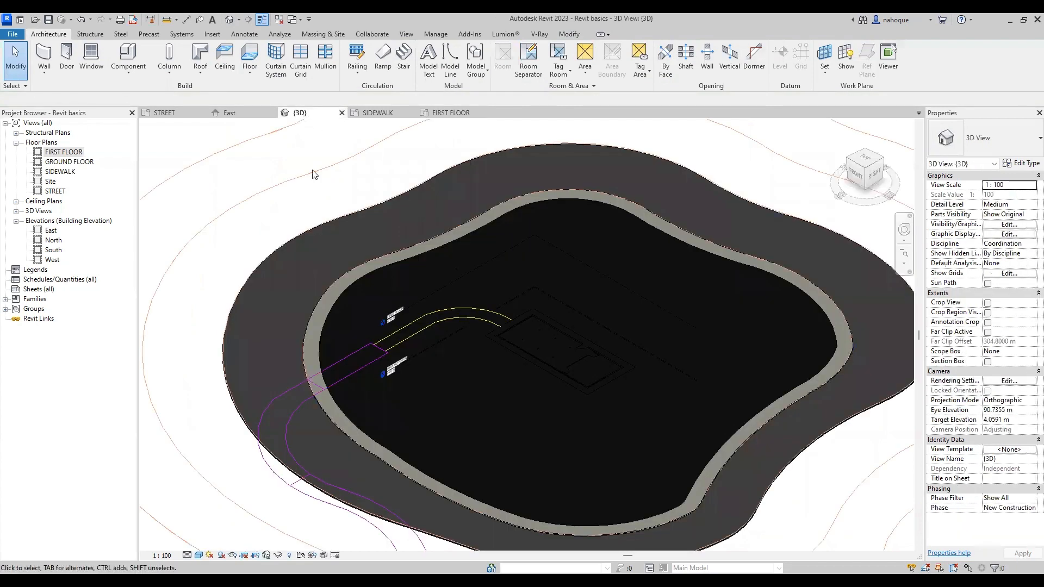
Step: Open the appearance settings of the MY PROPERTY LAND material from the PROPERTY LAND floor type's structure layer
{"action": "left_click", "coordinate": [480, 231]}
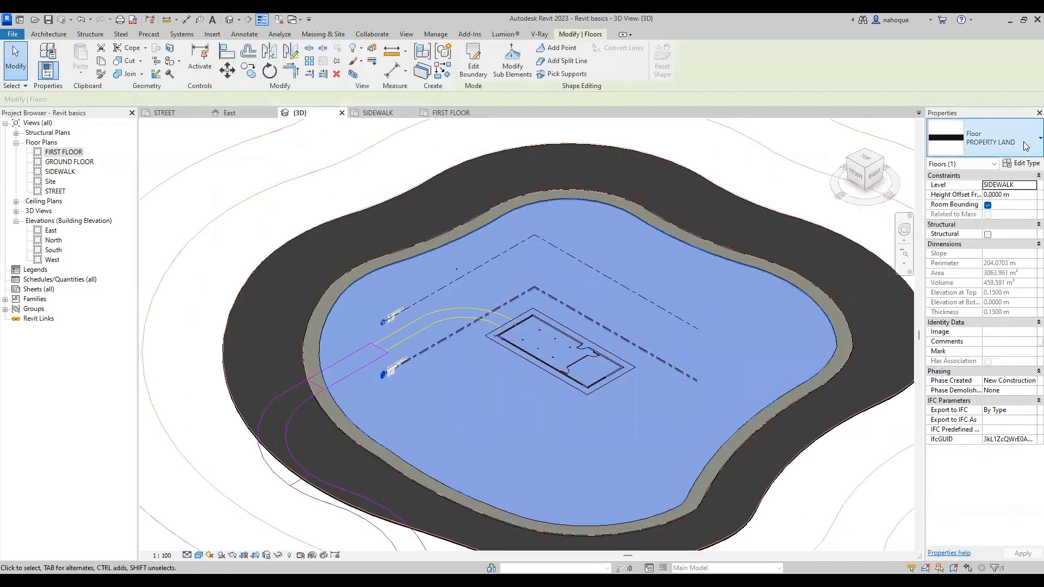
{"action": "left_click", "coordinate": [1021, 163]}
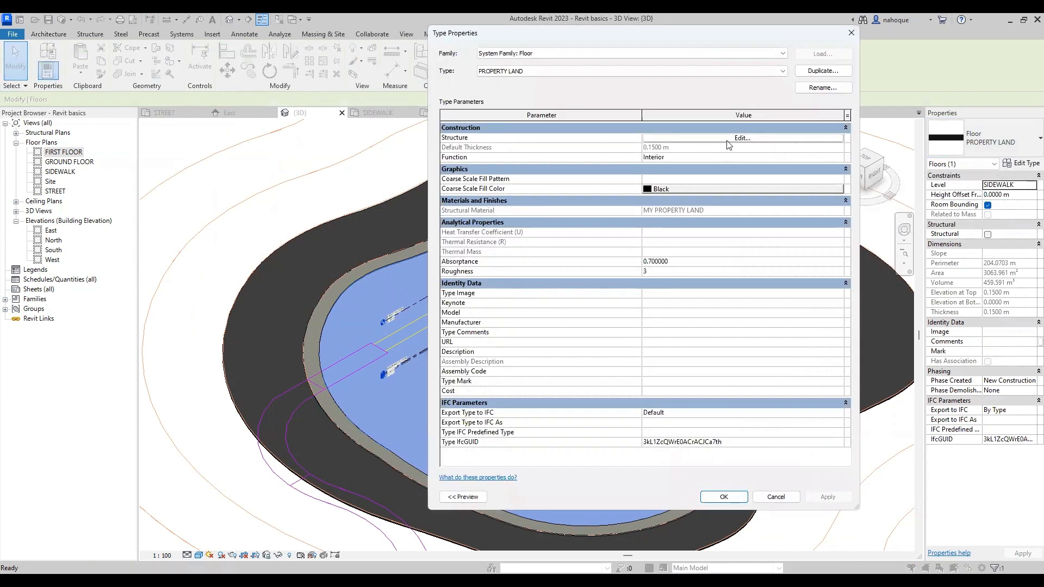
{"action": "left_click", "coordinate": [740, 138]}
{"action": "left_click", "coordinate": [613, 137]}
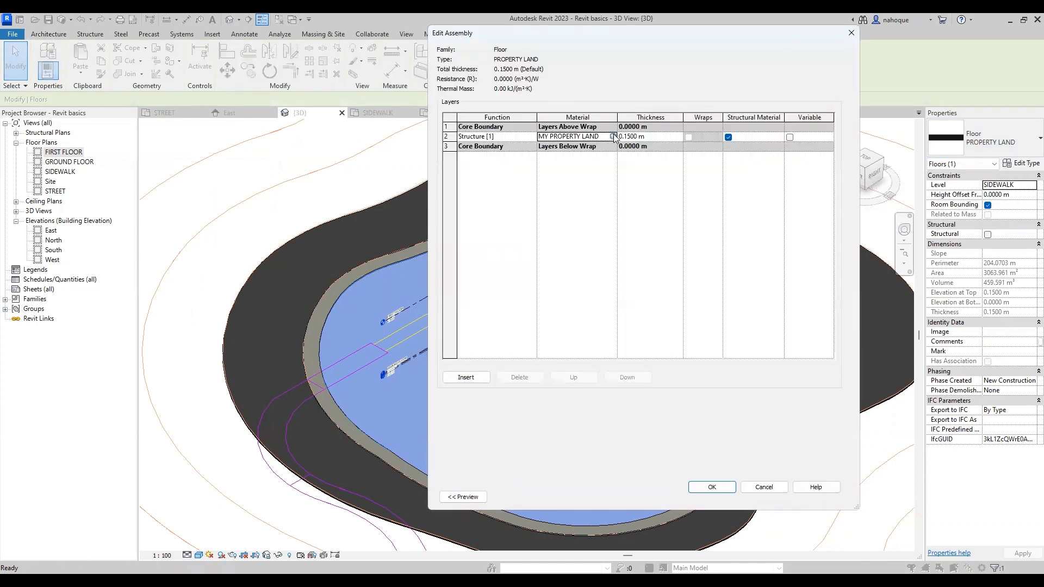
{"action": "left_click", "coordinate": [613, 136]}
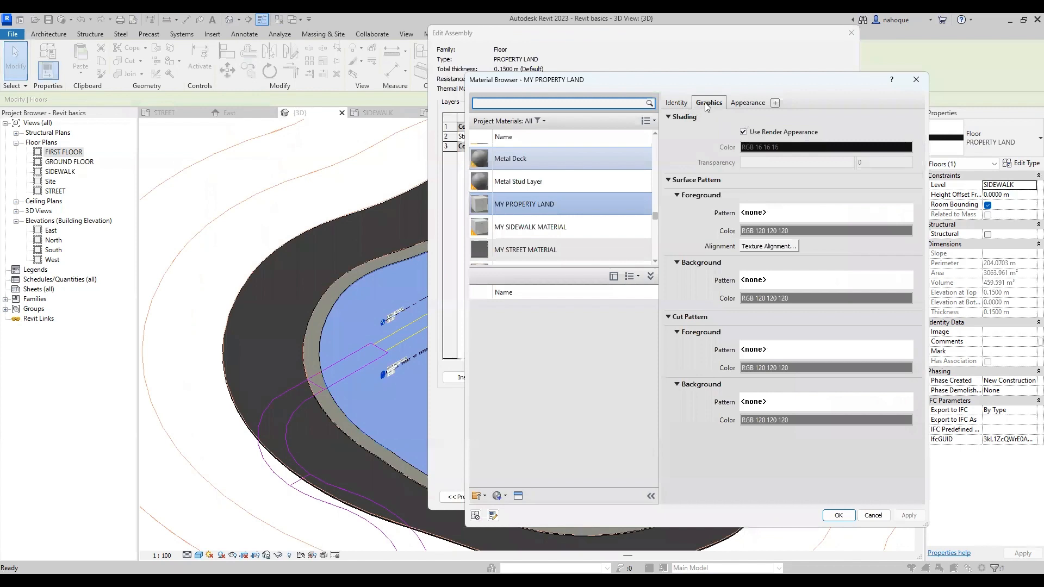
{"action": "left_click", "coordinate": [745, 101]}
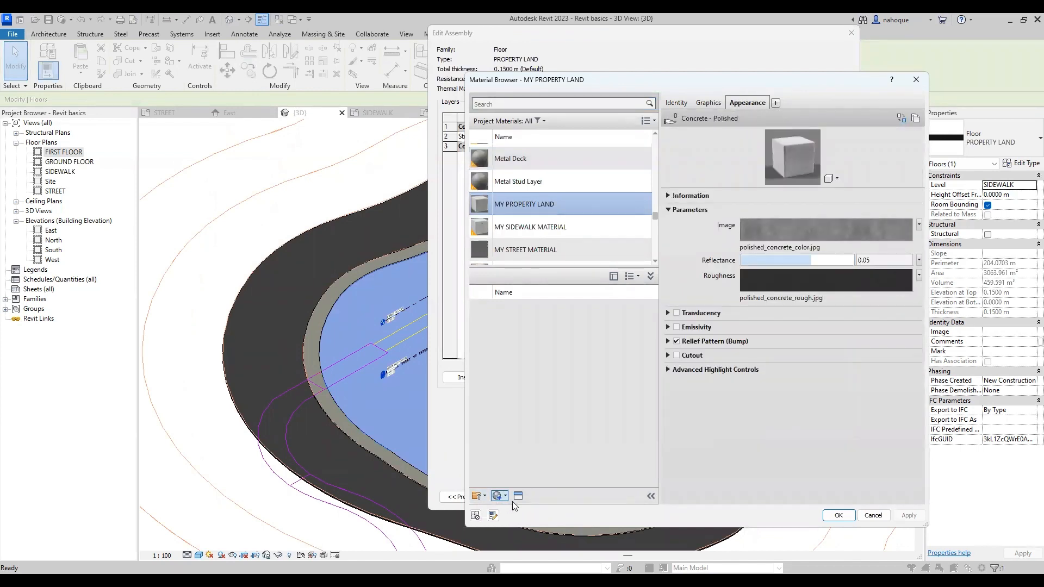
Step: Replace the MY PROPERTY LAND appearance with Grass - Generic from the Sitework category of the Appearance Library
{"action": "left_click", "coordinate": [497, 496]}
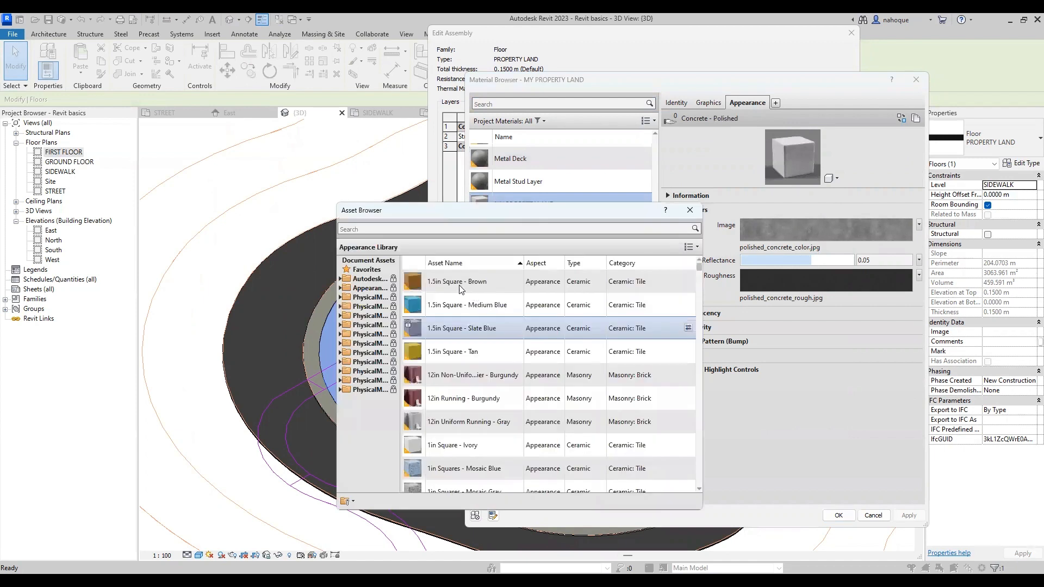
{"action": "double_click", "coordinate": [375, 291]}
{"action": "left_click", "coordinate": [378, 315]}
{"action": "scroll", "coordinate": [386, 443], "scroll_direction": "down", "scroll_amount": 2}
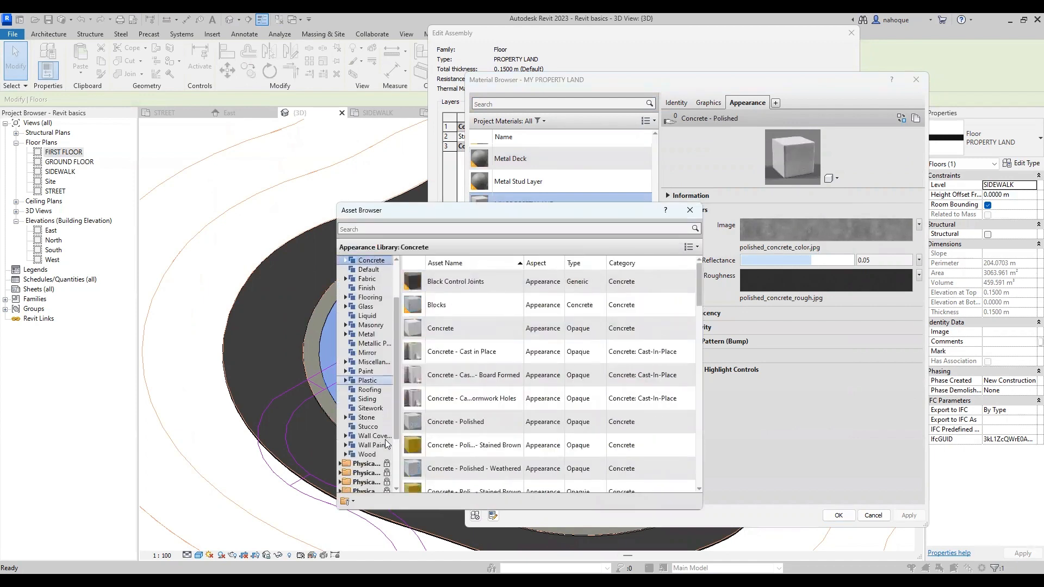
{"action": "left_click", "coordinate": [370, 408]}
{"action": "scroll", "coordinate": [479, 348], "scroll_direction": "down", "scroll_amount": 2}
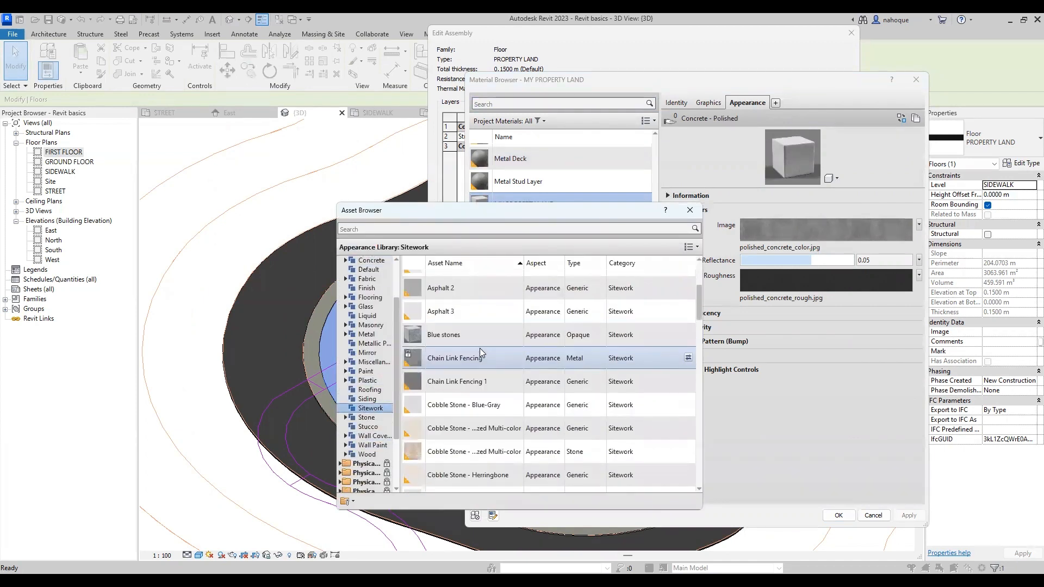
{"action": "scroll", "coordinate": [479, 348], "scroll_direction": "up", "scroll_amount": 2}
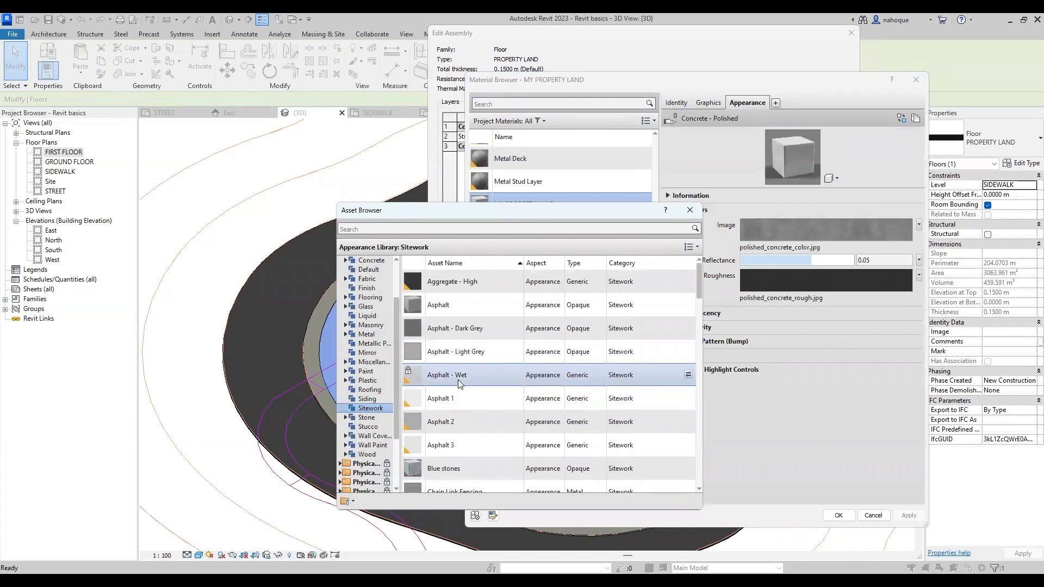
{"action": "scroll", "coordinate": [458, 383], "scroll_direction": "down", "scroll_amount": 2}
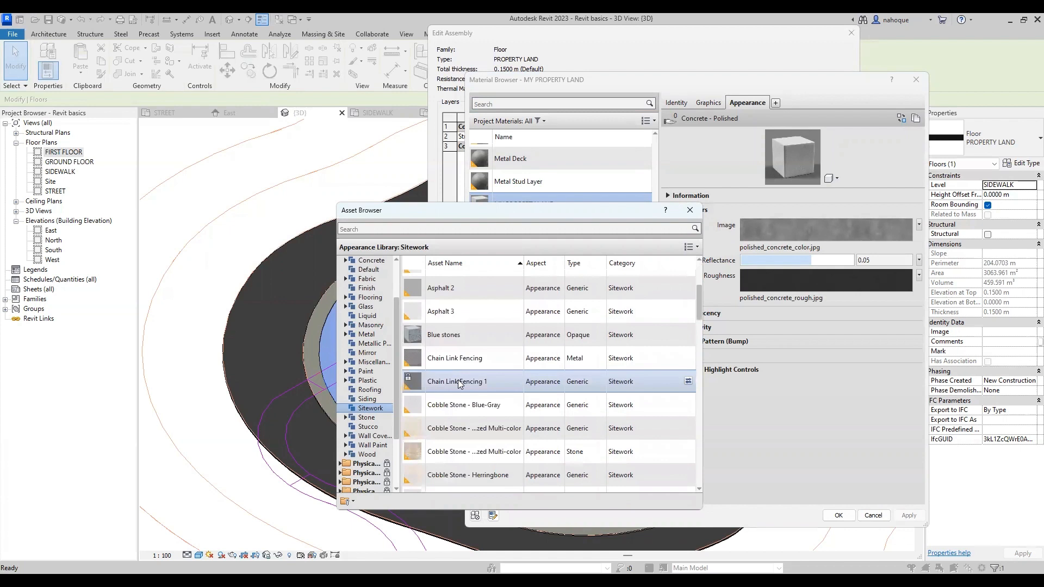
{"action": "scroll", "coordinate": [458, 382], "scroll_direction": "down", "scroll_amount": 3}
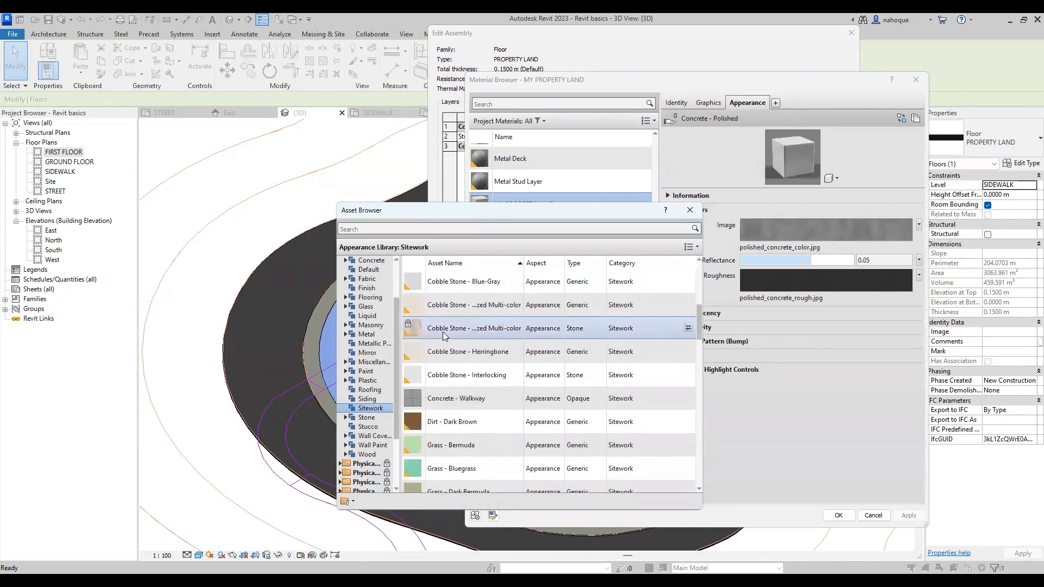
{"action": "scroll", "coordinate": [446, 326], "scroll_direction": "down", "scroll_amount": 3}
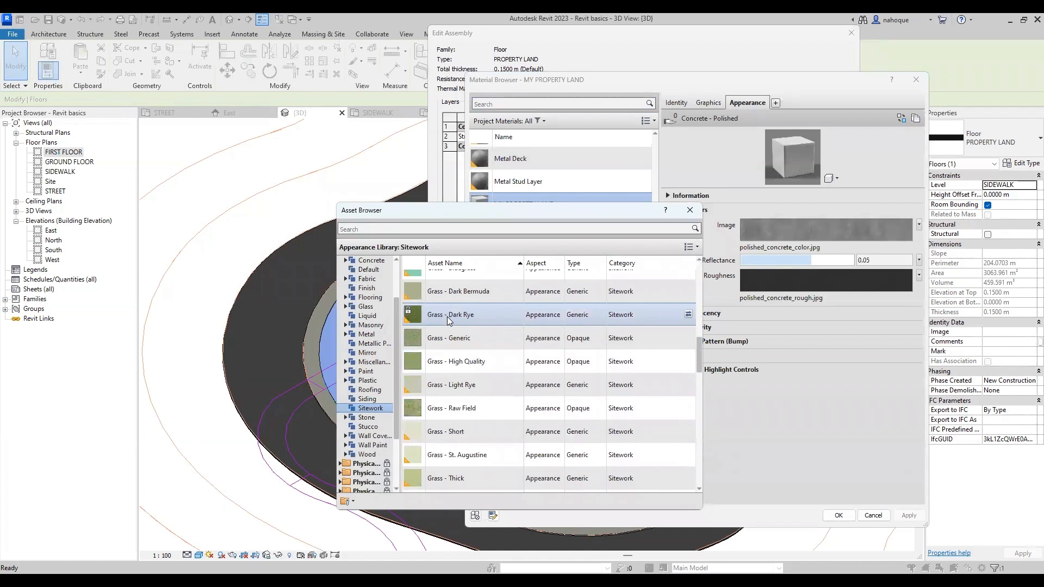
{"action": "double_click", "coordinate": [451, 339]}
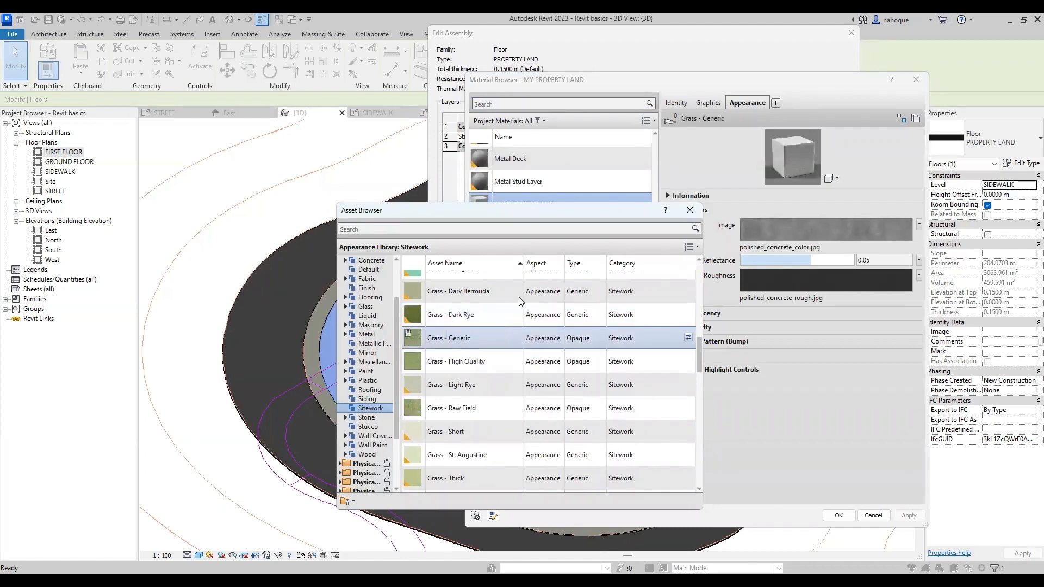
{"action": "left_click", "coordinate": [690, 210]}
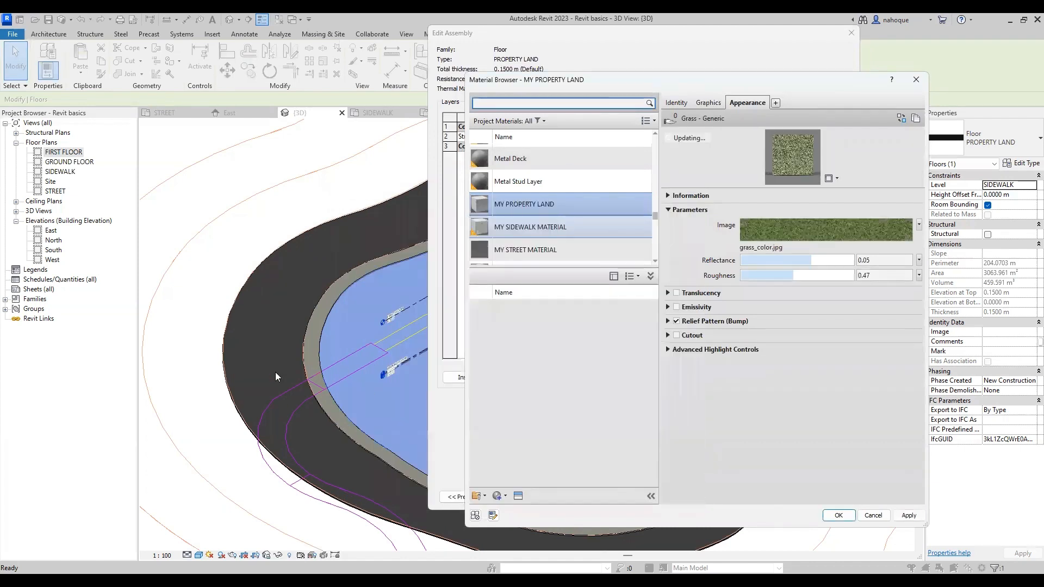
Step: Check the MY PROPERTY LAND shading and accept the material, layer structure and floor type settings
{"action": "left_click", "coordinate": [709, 102]}
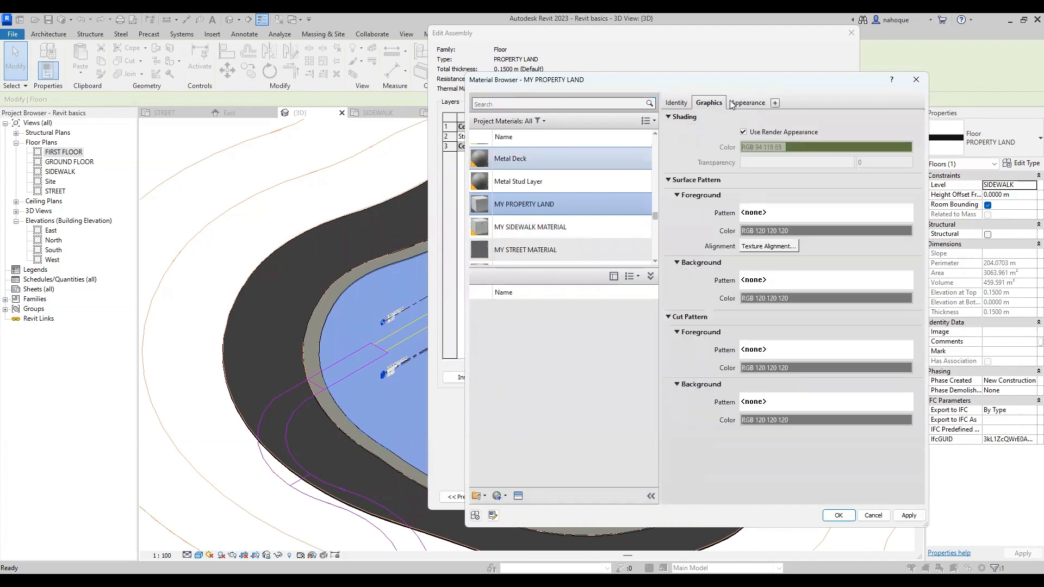
{"action": "left_click", "coordinate": [838, 515]}
{"action": "left_click", "coordinate": [723, 492]}
{"action": "left_click", "coordinate": [724, 496]}
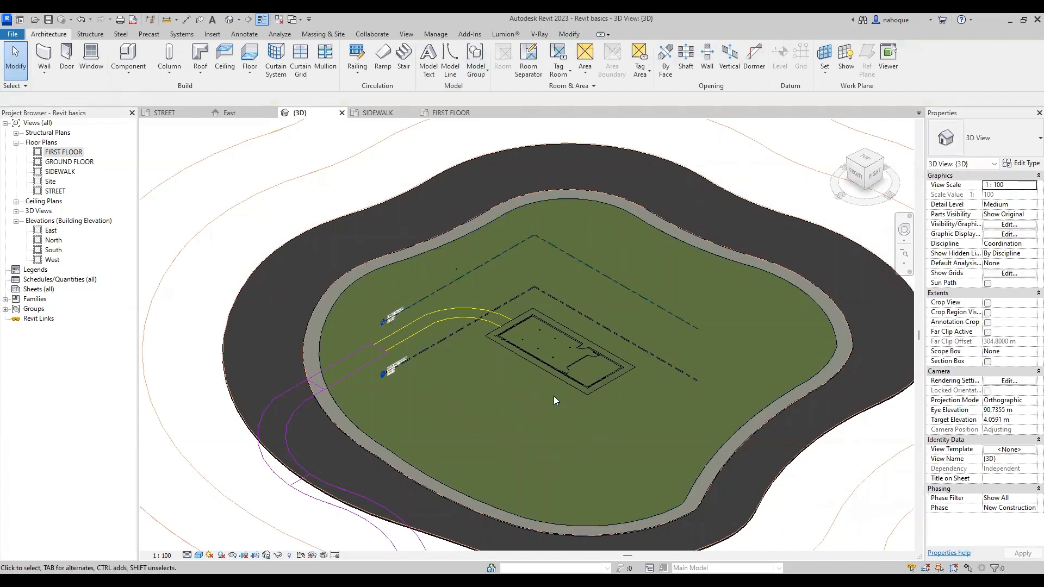
Step: Edit the PROPERTY LAND floor's boundary and add the curved and straight edges of the imported path leading to the house by picking them
{"action": "scroll", "coordinate": [554, 396], "scroll_direction": "up", "scroll_amount": 1}
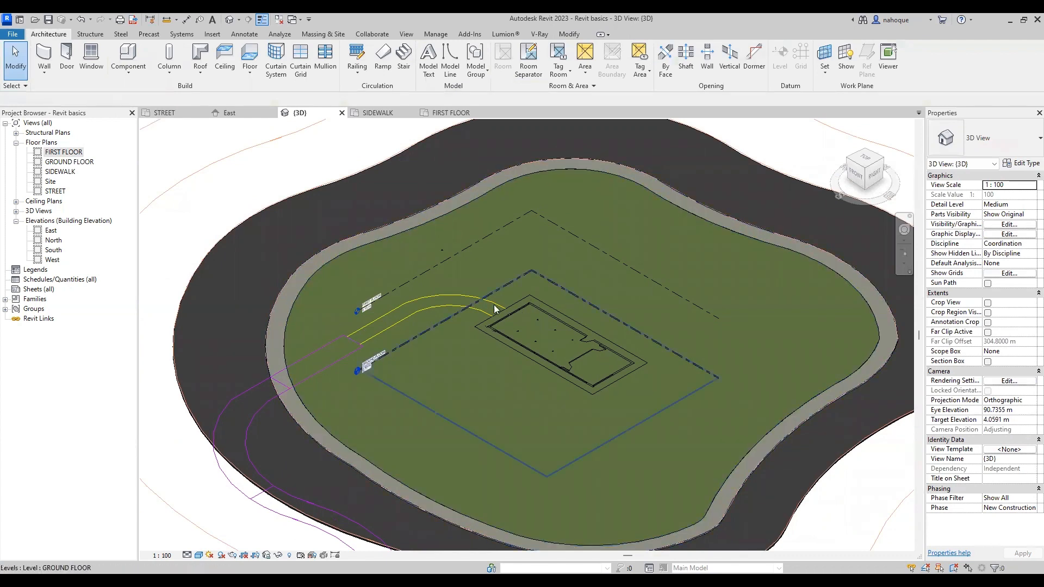
{"action": "left_click", "coordinate": [509, 188]}
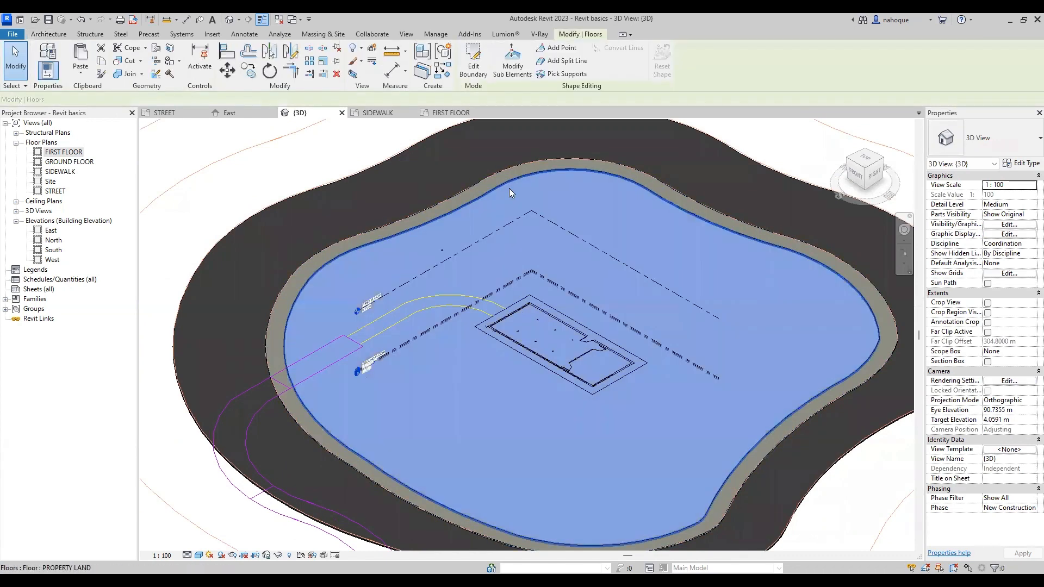
{"action": "left_click", "coordinate": [481, 65]}
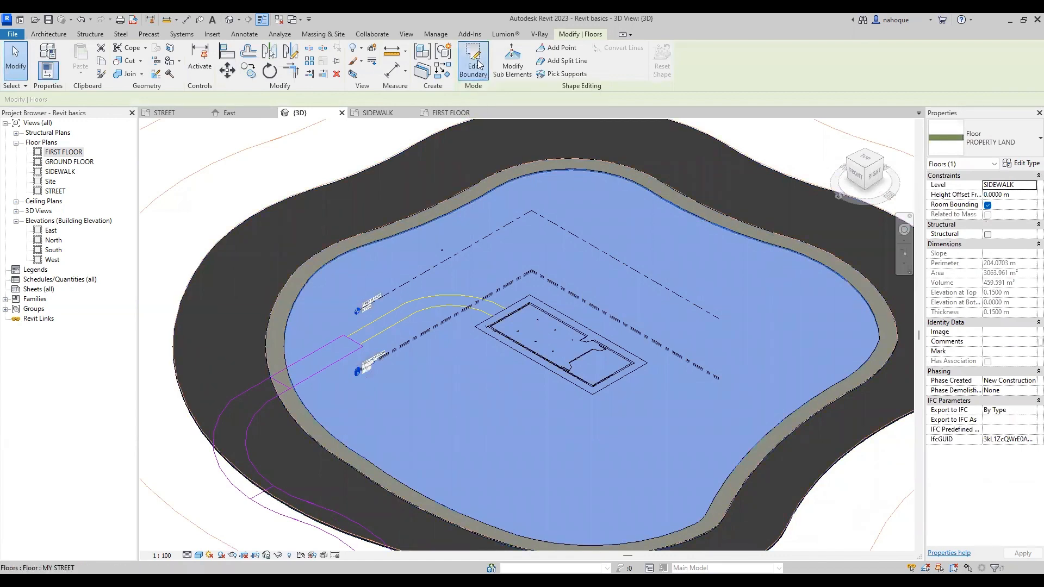
{"action": "scroll", "coordinate": [476, 379], "scroll_direction": "up", "scroll_amount": 3}
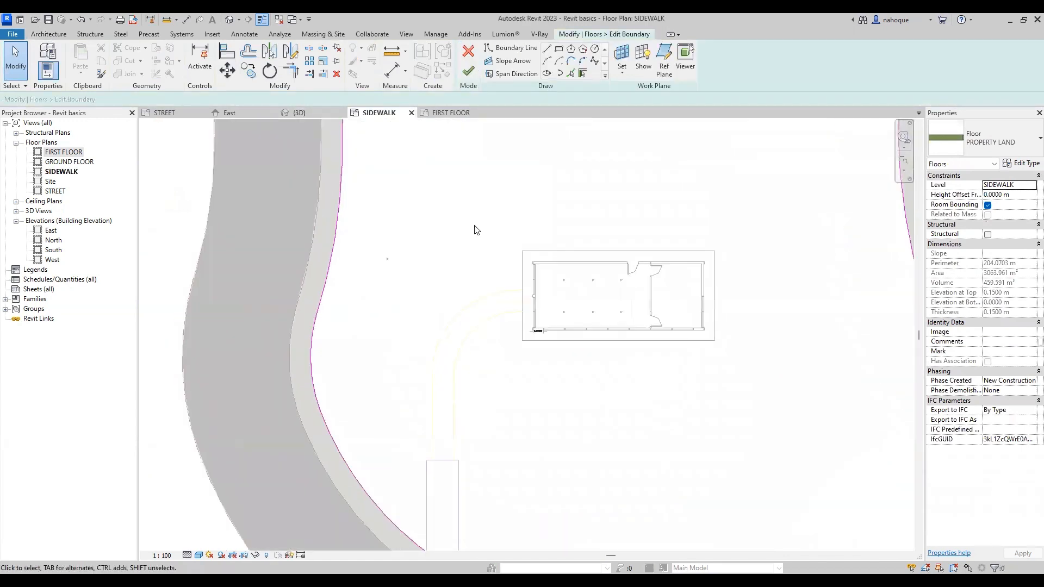
{"action": "left_click", "coordinate": [570, 74]}
{"action": "left_click", "coordinate": [471, 331]}
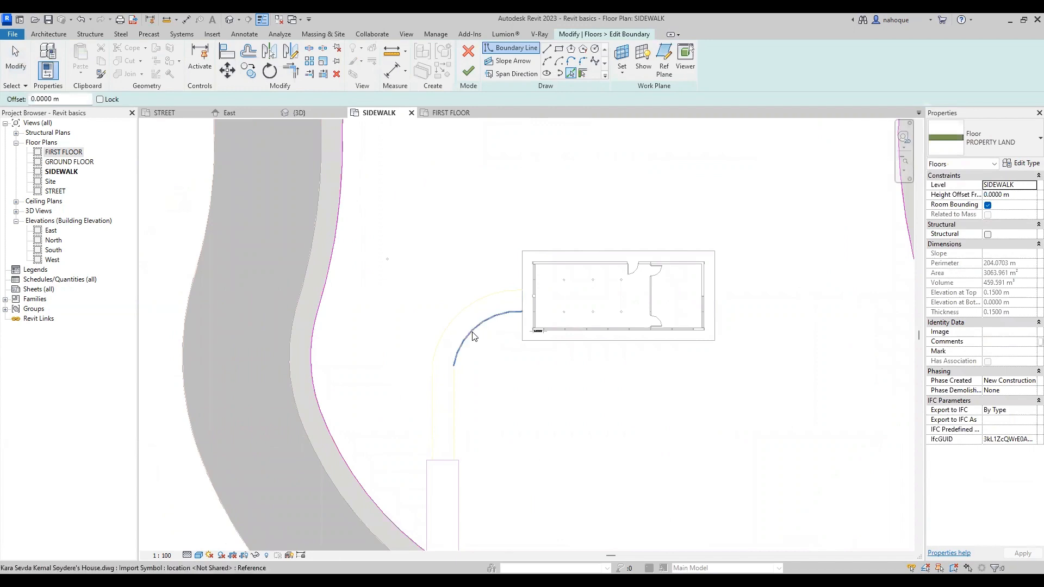
{"action": "left_click", "coordinate": [462, 310]}
{"action": "left_click", "coordinate": [454, 435]}
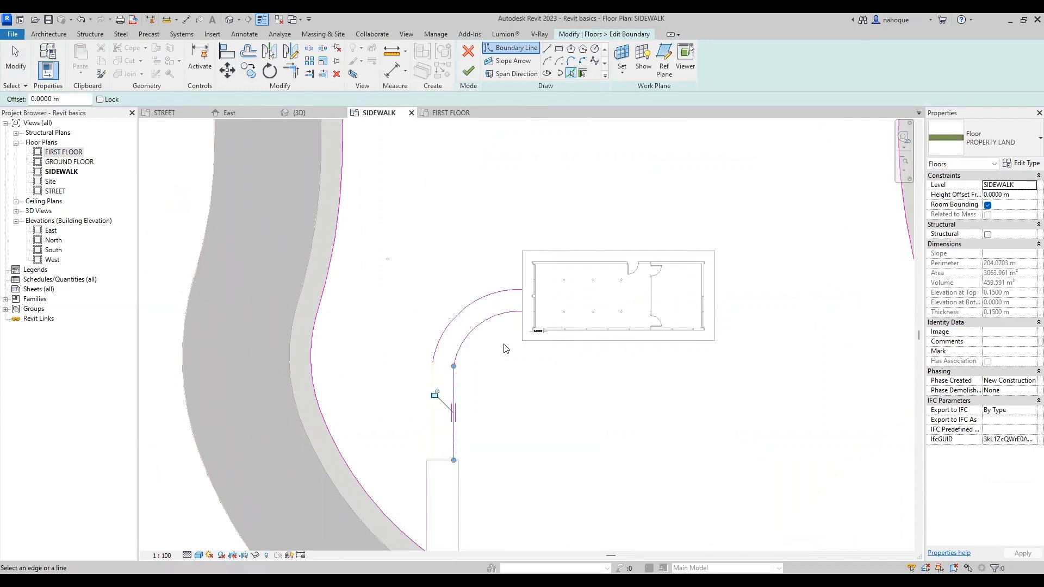
{"action": "scroll", "coordinate": [426, 446], "scroll_direction": "up", "scroll_amount": 2}
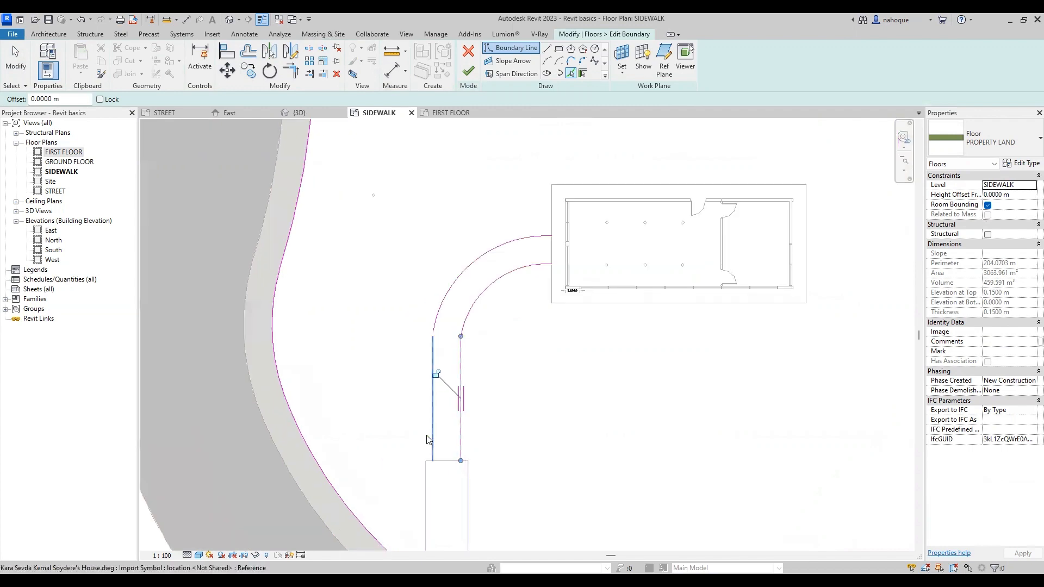
{"action": "left_click", "coordinate": [431, 438]}
Step: Join the path's outer straight boundary line to its outer arc with Trim/Extend to Corner
{"action": "scroll", "coordinate": [444, 325], "scroll_direction": "up", "scroll_amount": 2}
{"action": "scroll", "coordinate": [444, 325], "scroll_direction": "up", "scroll_amount": 4}
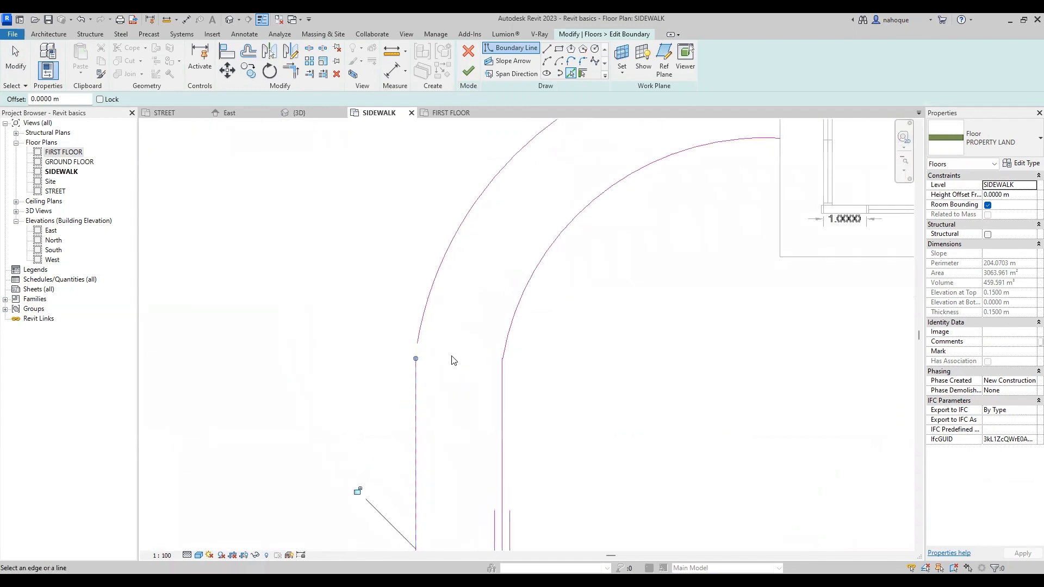
{"action": "key", "text": "t"}
{"action": "key", "text": "r"}
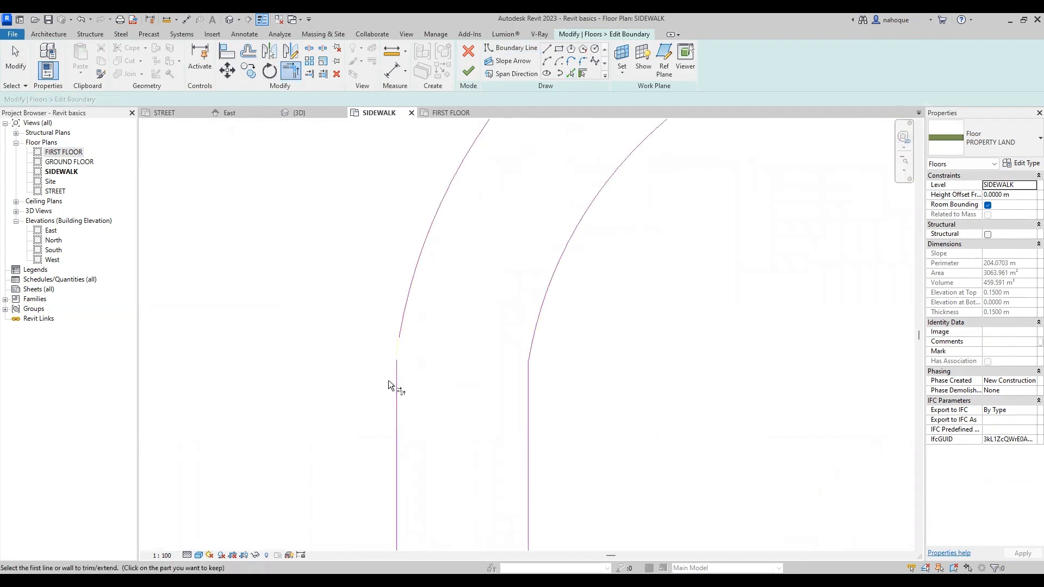
{"action": "left_click", "coordinate": [399, 391]}
{"action": "left_click", "coordinate": [408, 333]}
{"action": "scroll", "coordinate": [420, 365], "scroll_direction": "down", "scroll_amount": 1}
{"action": "scroll", "coordinate": [424, 365], "scroll_direction": "down", "scroll_amount": 3}
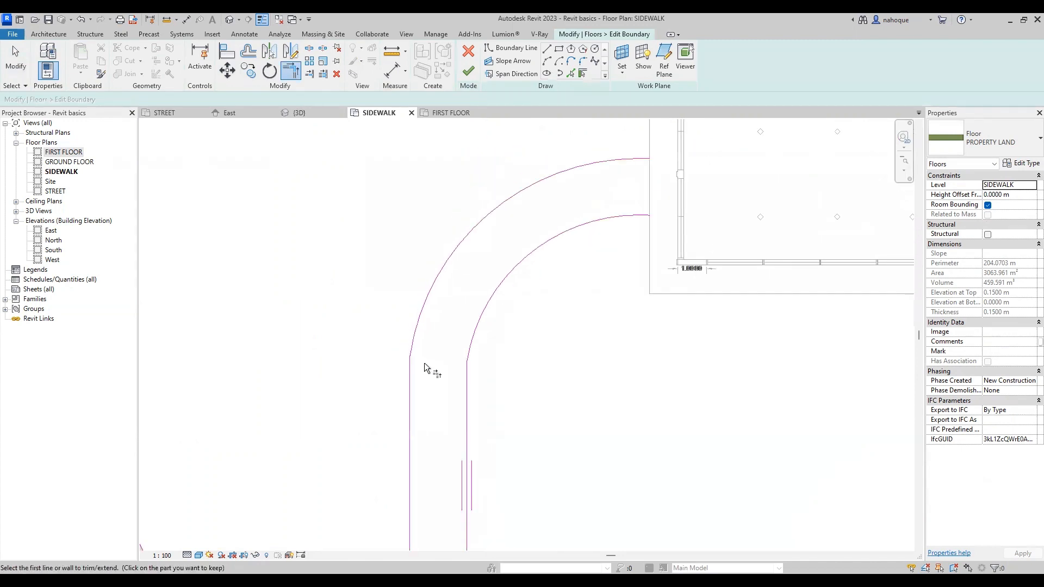
Step: Close both ends of the path outline with straight boundary lines, at the house and at the path's lower end
{"action": "scroll", "coordinate": [549, 260], "scroll_direction": "up", "scroll_amount": 5}
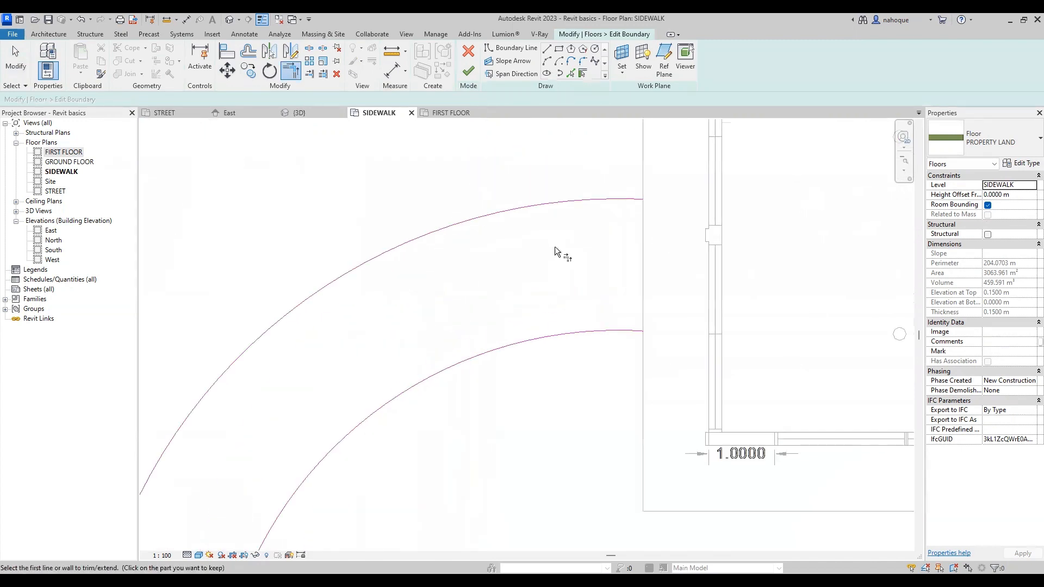
{"action": "left_click", "coordinate": [544, 50]}
{"action": "left_click", "coordinate": [670, 358]}
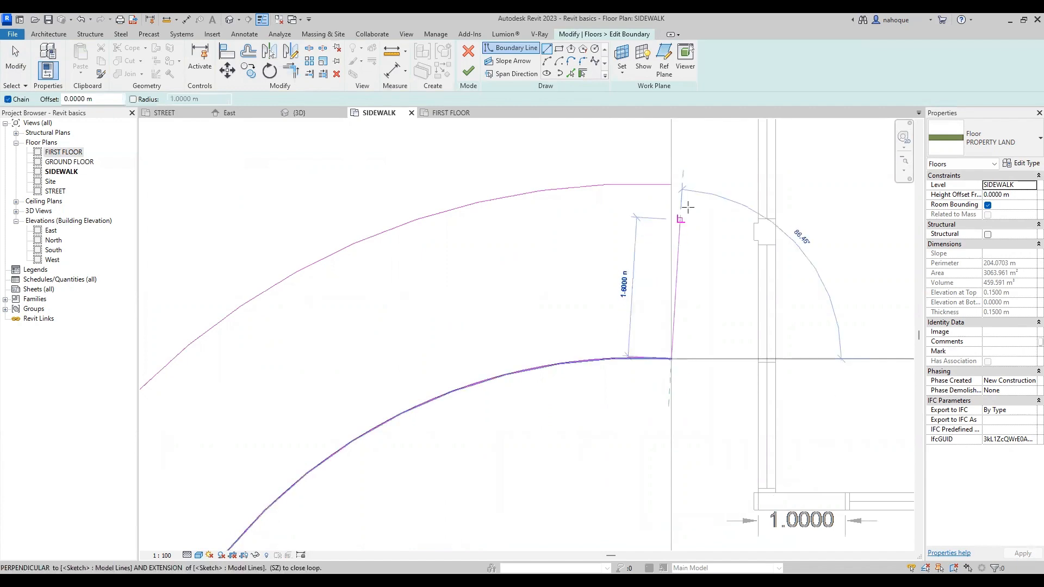
{"action": "left_click", "coordinate": [670, 184]}
{"action": "scroll", "coordinate": [700, 173], "scroll_direction": "down", "scroll_amount": 5}
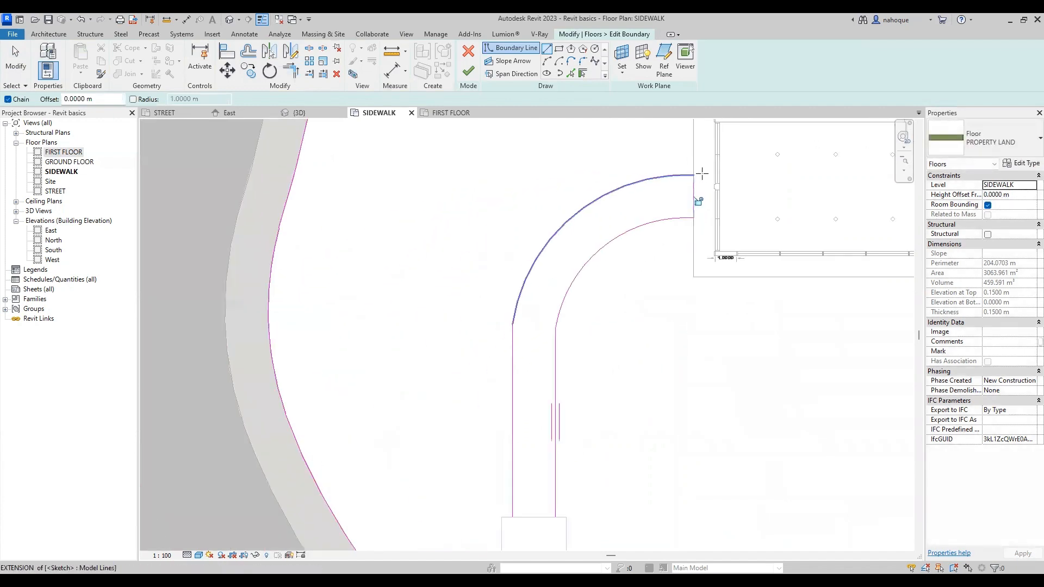
{"action": "scroll", "coordinate": [664, 272], "scroll_direction": "down", "scroll_amount": 3}
{"action": "scroll", "coordinate": [543, 447], "scroll_direction": "up", "scroll_amount": 4}
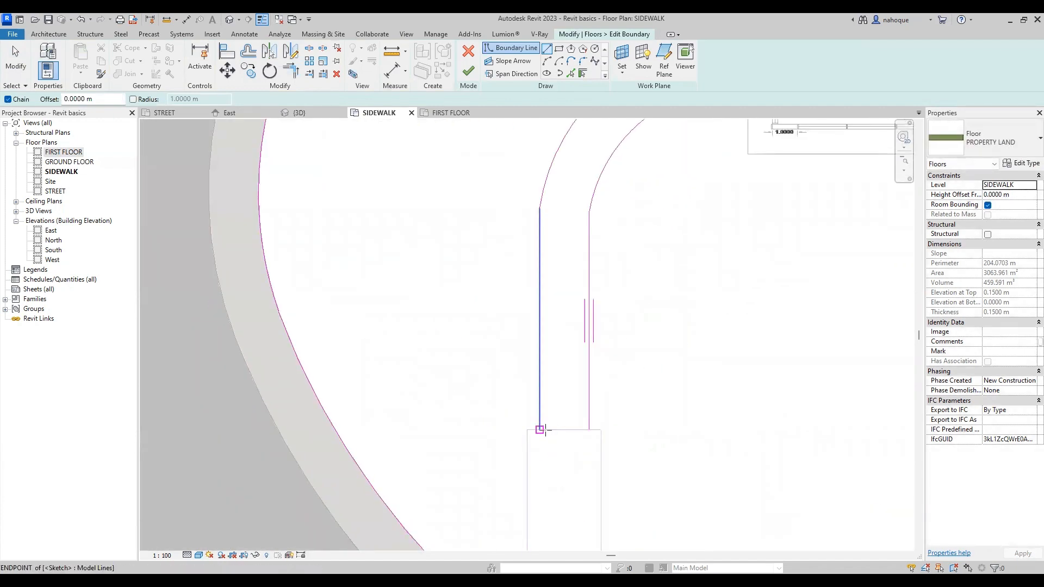
{"action": "left_click", "coordinate": [540, 430]}
{"action": "left_click", "coordinate": [588, 429]}
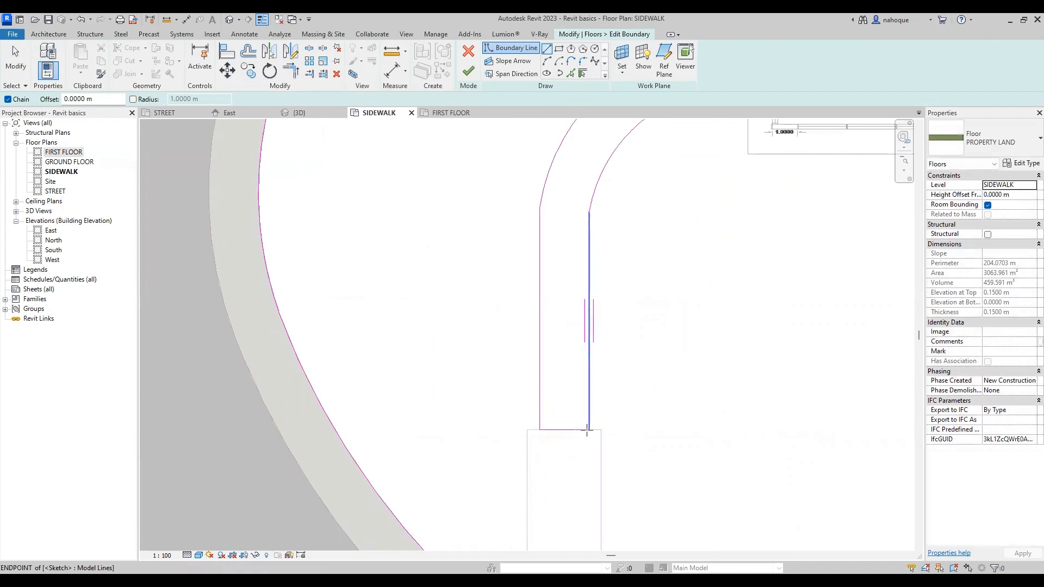
Step: Duplicate the PROPERTY LAND floor type as PAVEMENT
{"action": "scroll", "coordinate": [598, 323], "scroll_direction": "down", "scroll_amount": 3}
{"action": "scroll", "coordinate": [598, 324], "scroll_direction": "up", "scroll_amount": 2}
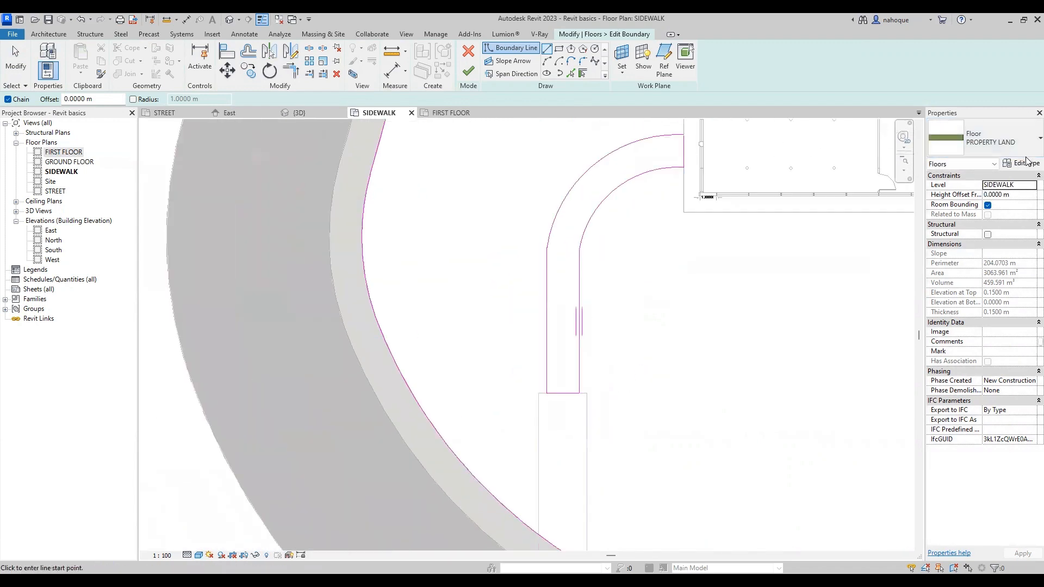
{"action": "left_click", "coordinate": [1024, 163]}
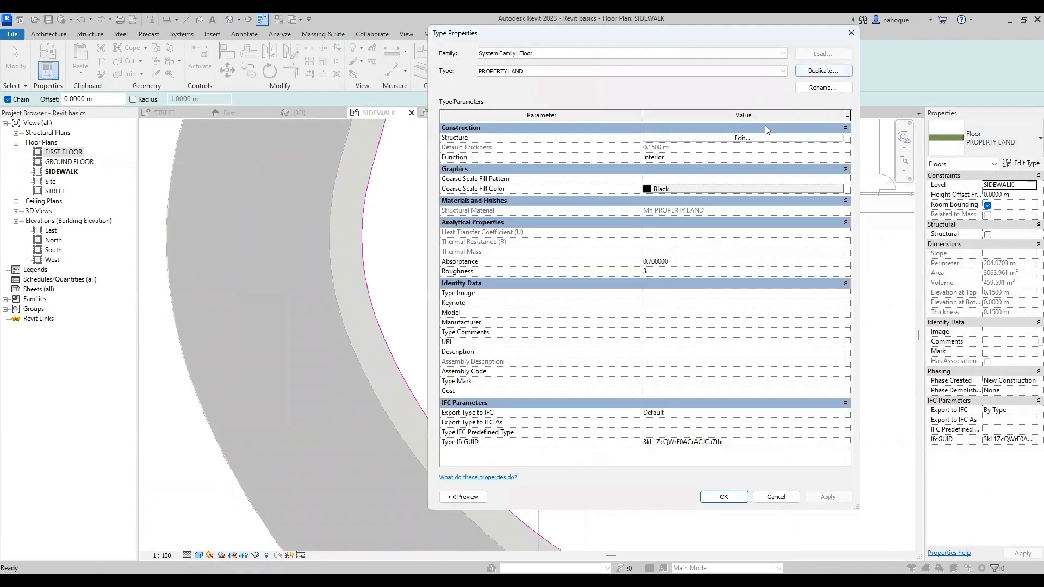
{"action": "left_click", "coordinate": [741, 138]}
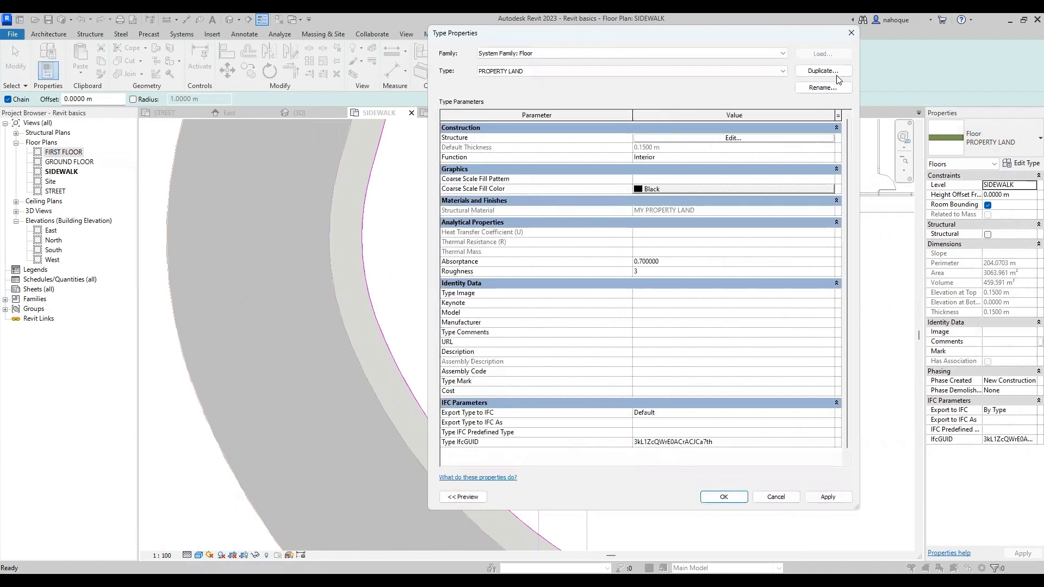
{"action": "left_click", "coordinate": [822, 71]}
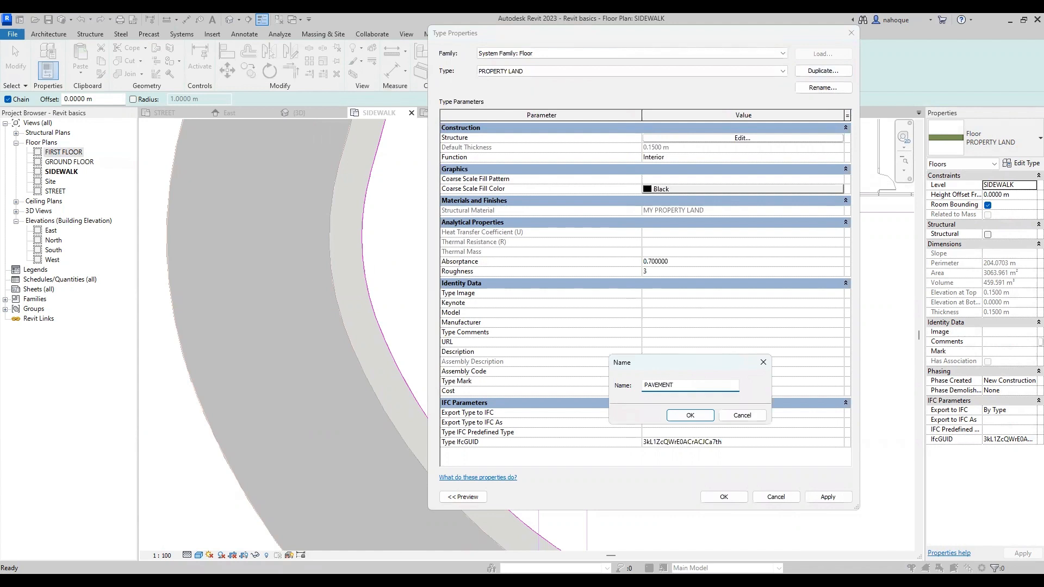
{"action": "left_click", "coordinate": [691, 416]}
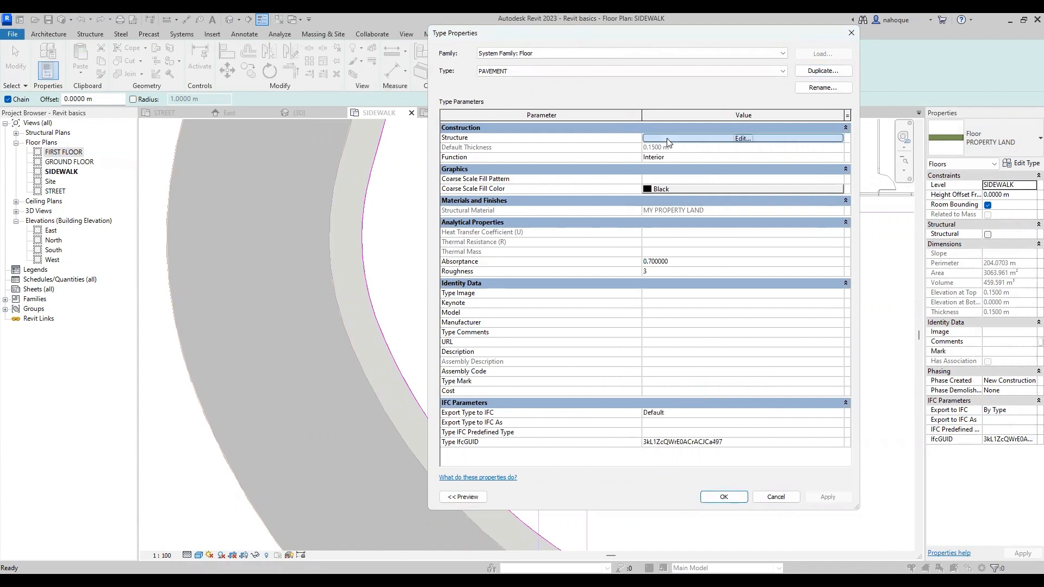
Step: Create a new material named PAVEMENT MATERIAL for the PAVEMENT floor type's structure layer
{"action": "left_click", "coordinate": [668, 140]}
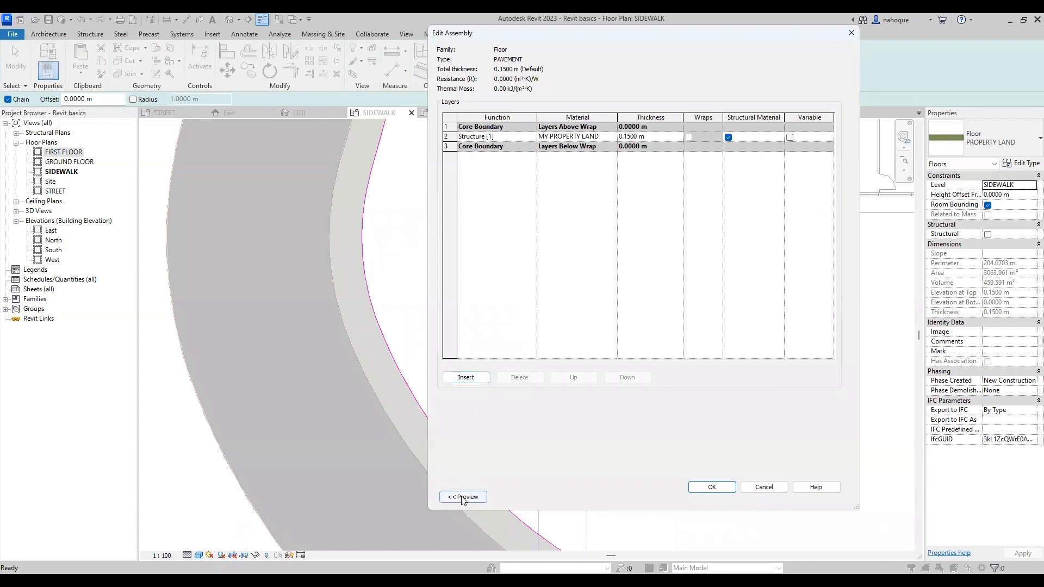
{"action": "left_click", "coordinate": [613, 138]}
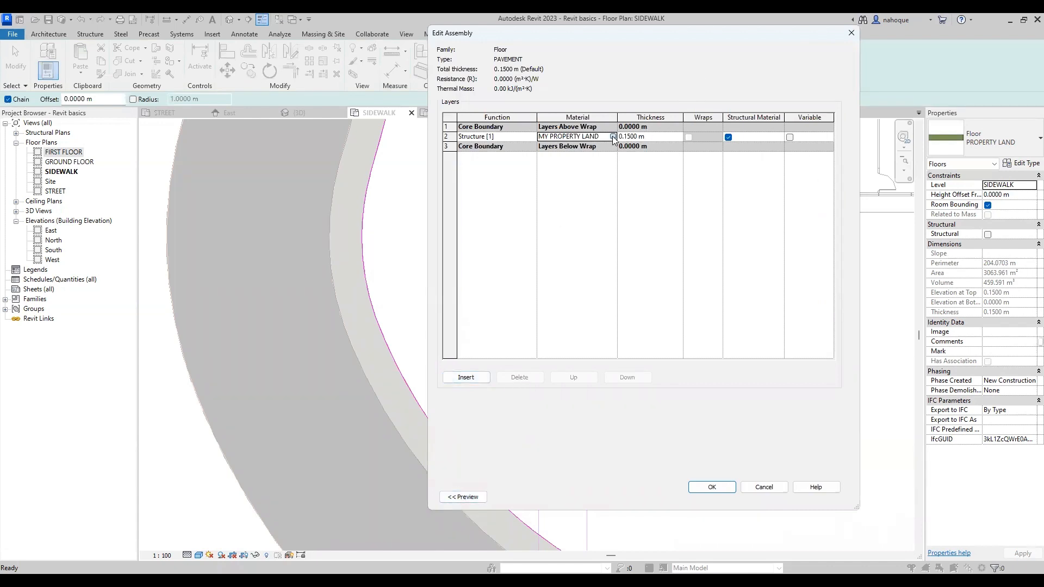
{"action": "left_click", "coordinate": [613, 137]}
{"action": "left_click", "coordinate": [498, 496]}
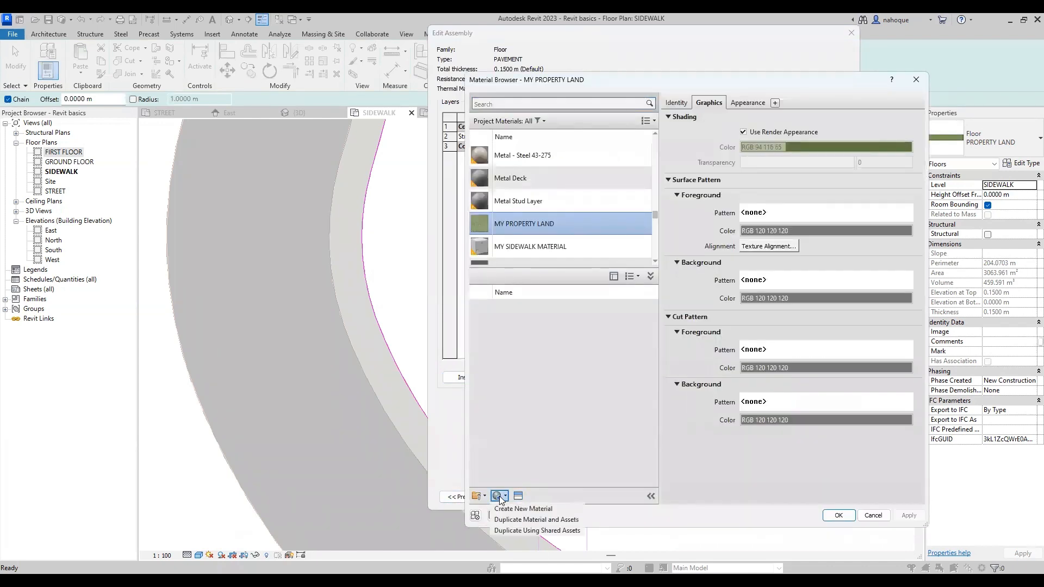
{"action": "left_click", "coordinate": [511, 509]}
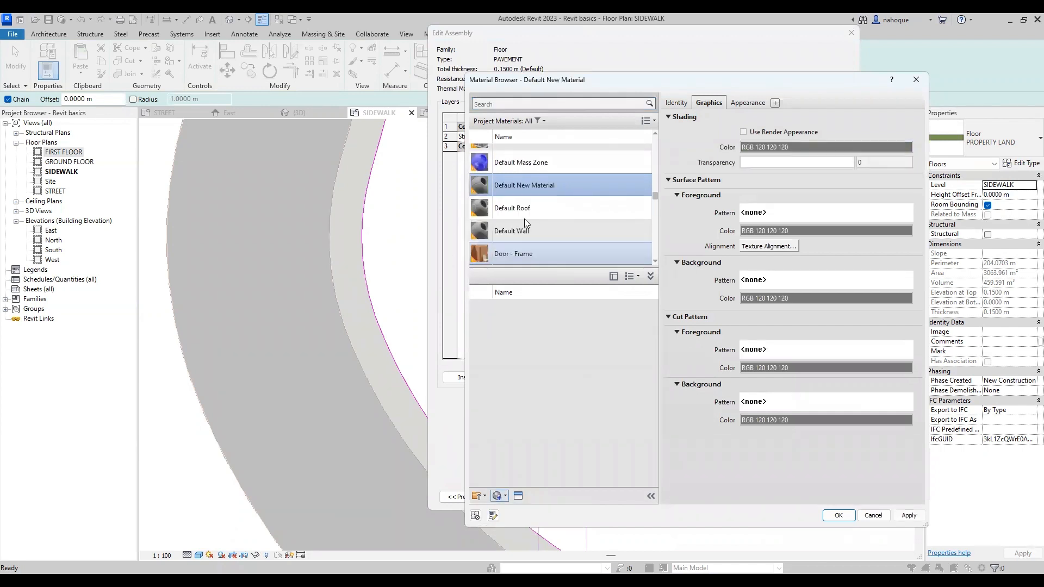
{"action": "right_click", "coordinate": [538, 184]}
{"action": "left_click", "coordinate": [560, 220]}
{"action": "type", "text": "P"}
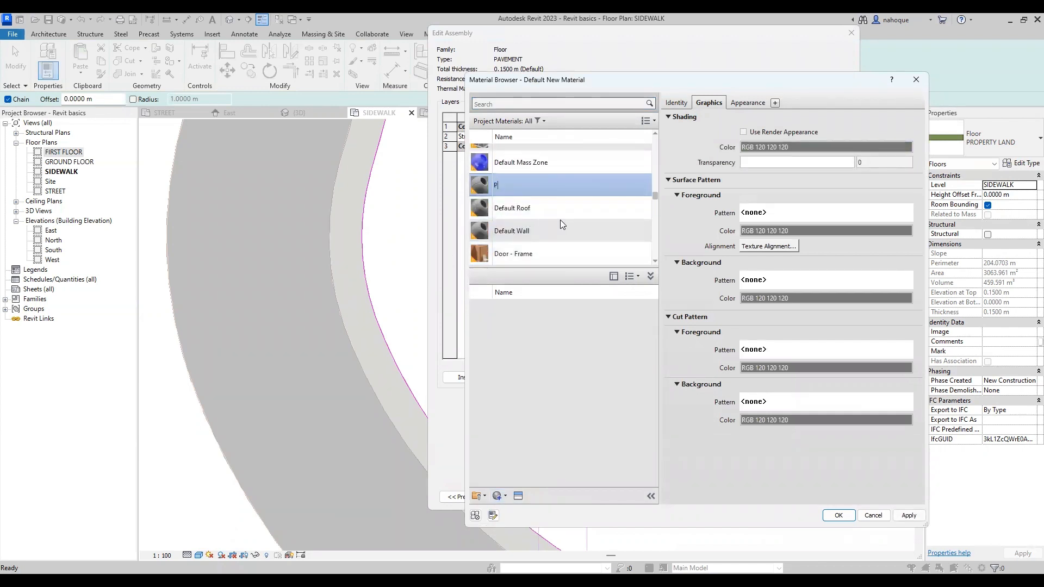
{"action": "type", "text": "AVEMENT MATERIAL"}
{"action": "key", "text": "Return"}
Step: Apply the Concrete - Cast in Place - Board Formed appearance to PAVEMENT MATERIAL and use its render appearance for shading
{"action": "left_click", "coordinate": [518, 496]}
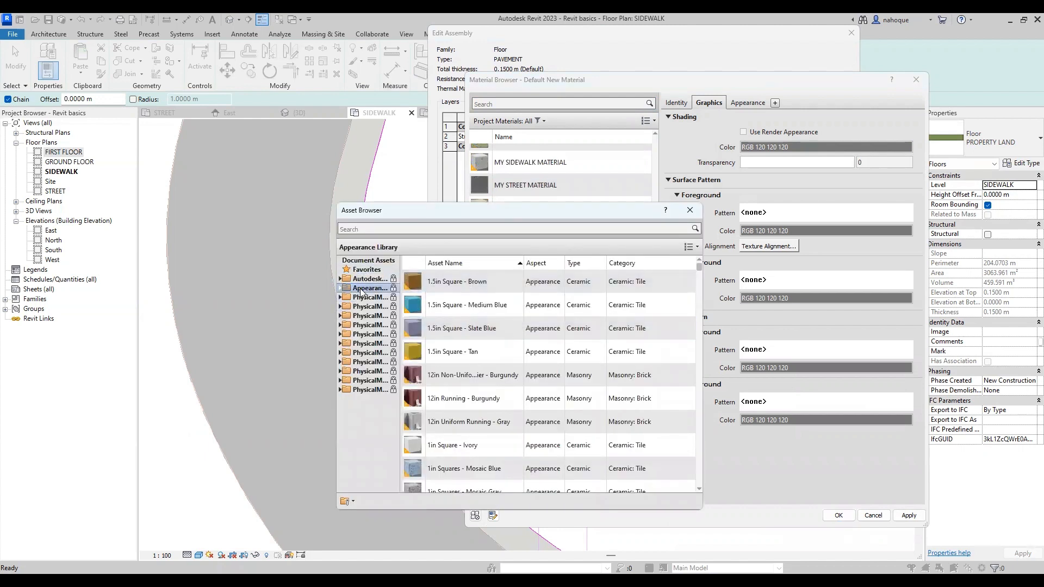
{"action": "double_click", "coordinate": [361, 288]}
{"action": "double_click", "coordinate": [371, 315]}
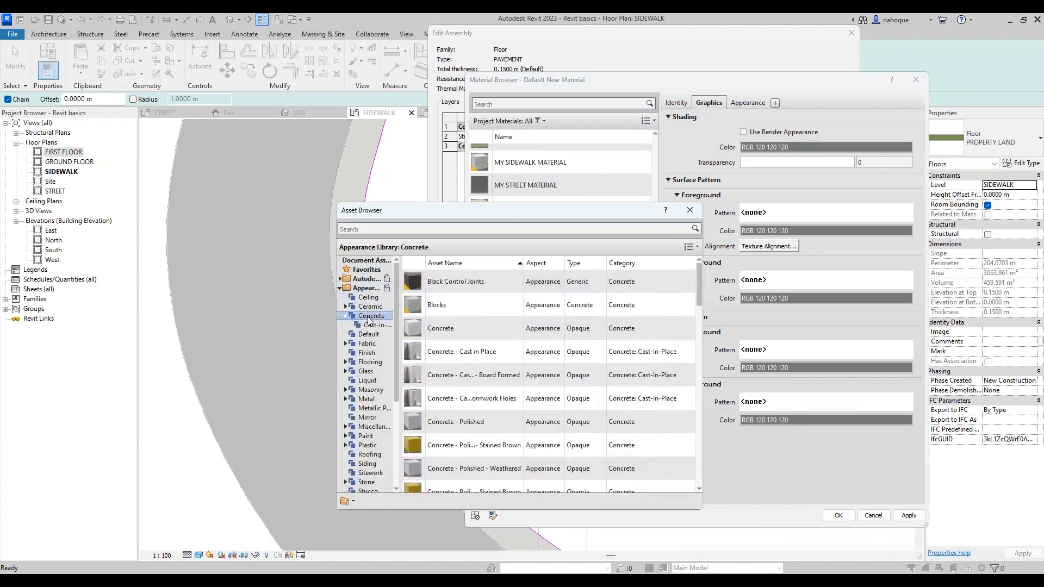
{"action": "double_click", "coordinate": [464, 375]}
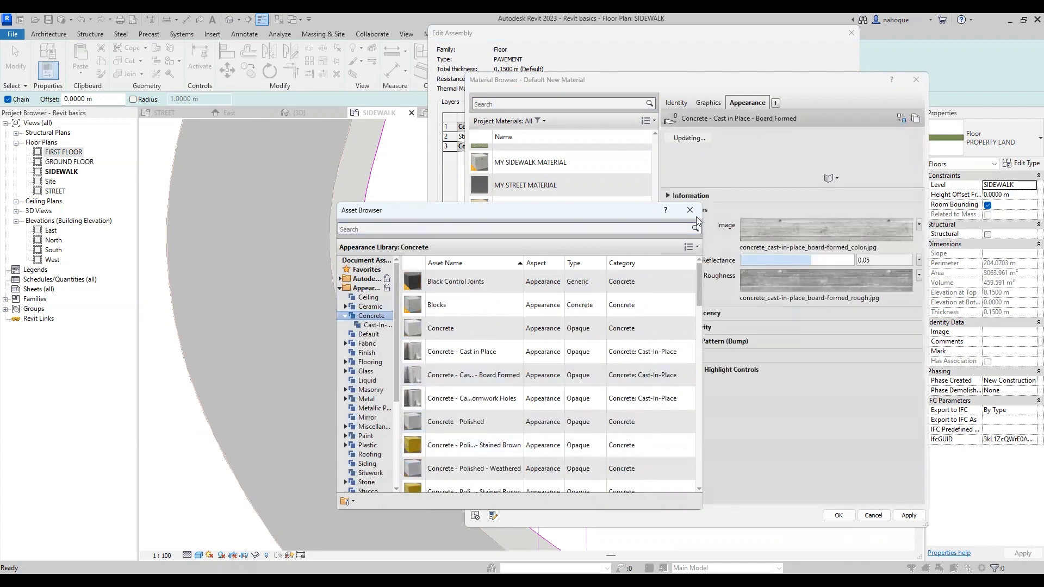
{"action": "left_click", "coordinate": [689, 211]}
{"action": "left_click", "coordinate": [708, 102]}
{"action": "left_click", "coordinate": [742, 131]}
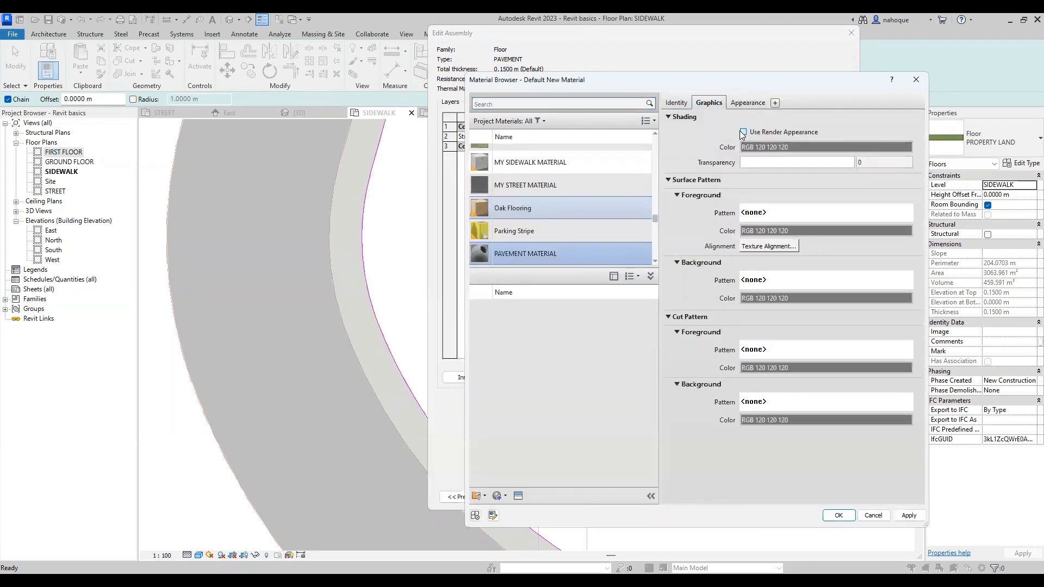
Step: Accept the material, layer structure and PAVEMENT type settings and finish the floor's boundary edit
{"action": "left_click", "coordinate": [838, 515]}
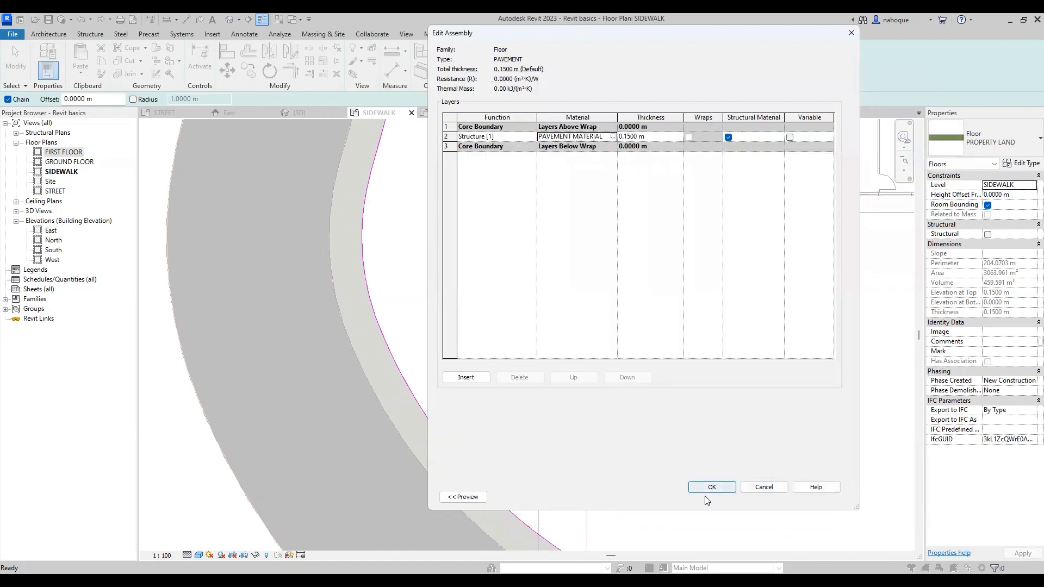
{"action": "left_click", "coordinate": [708, 487]}
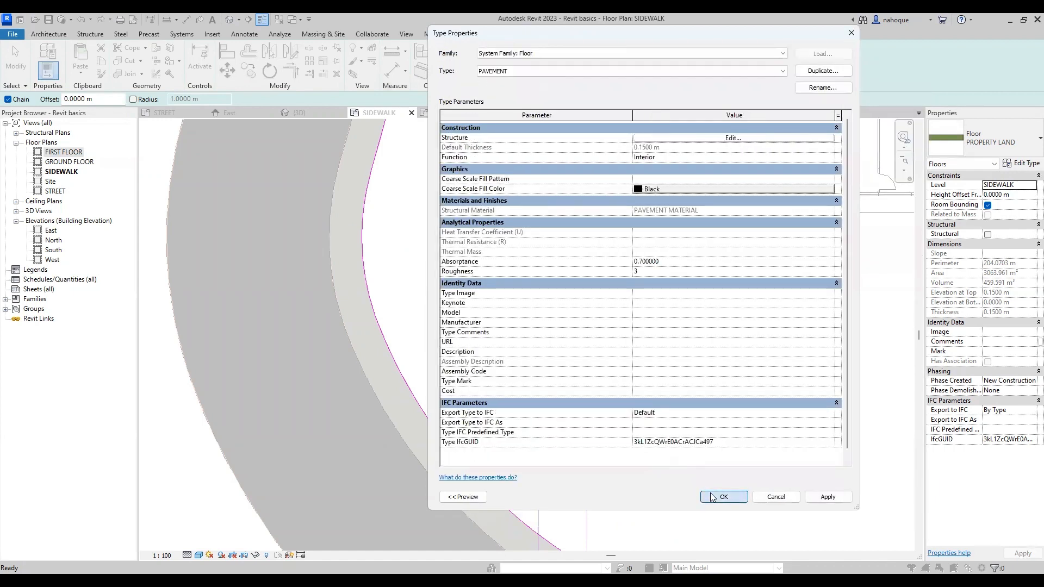
{"action": "left_click", "coordinate": [712, 496]}
{"action": "left_click", "coordinate": [468, 71]}
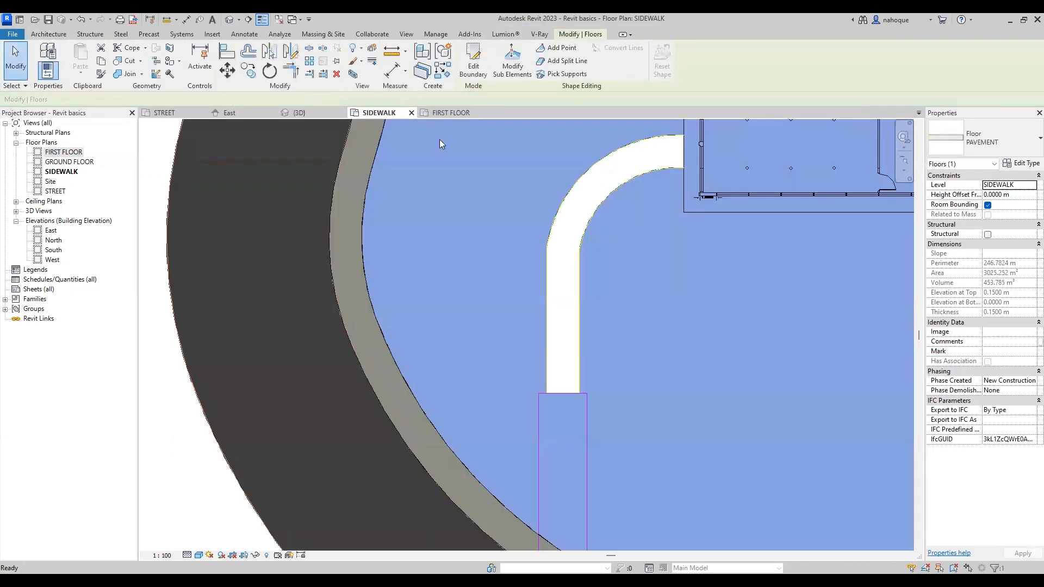
Step: Examine the path opening in the land floor in the SIDEWALK plan and the 3D view
{"action": "scroll", "coordinate": [506, 288], "scroll_direction": "down", "scroll_amount": 5}
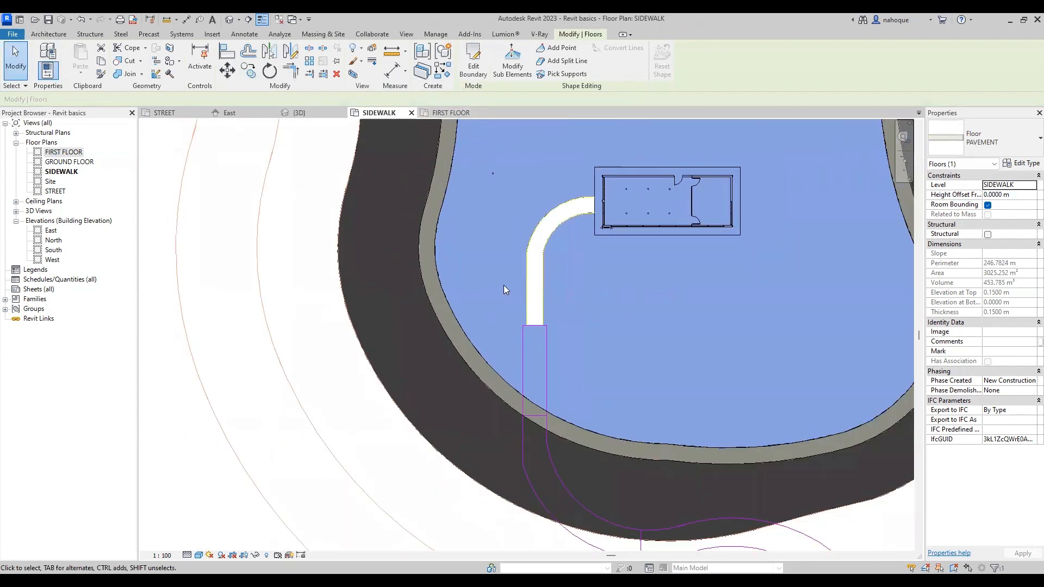
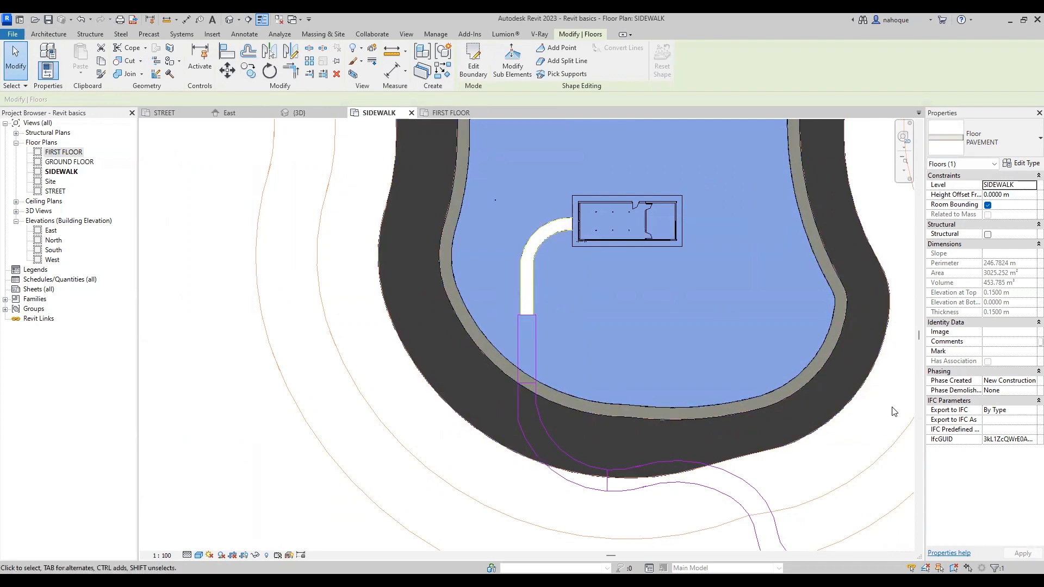
{"action": "key", "text": "Escape"}
{"action": "left_click", "coordinate": [295, 114]}
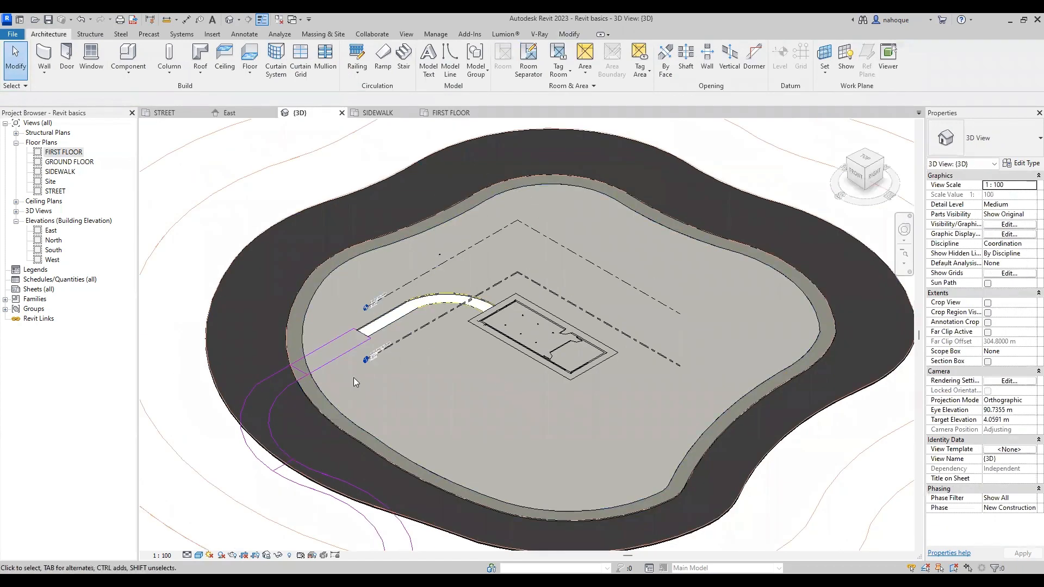
{"action": "scroll", "coordinate": [353, 377], "scroll_direction": "up", "scroll_amount": 3}
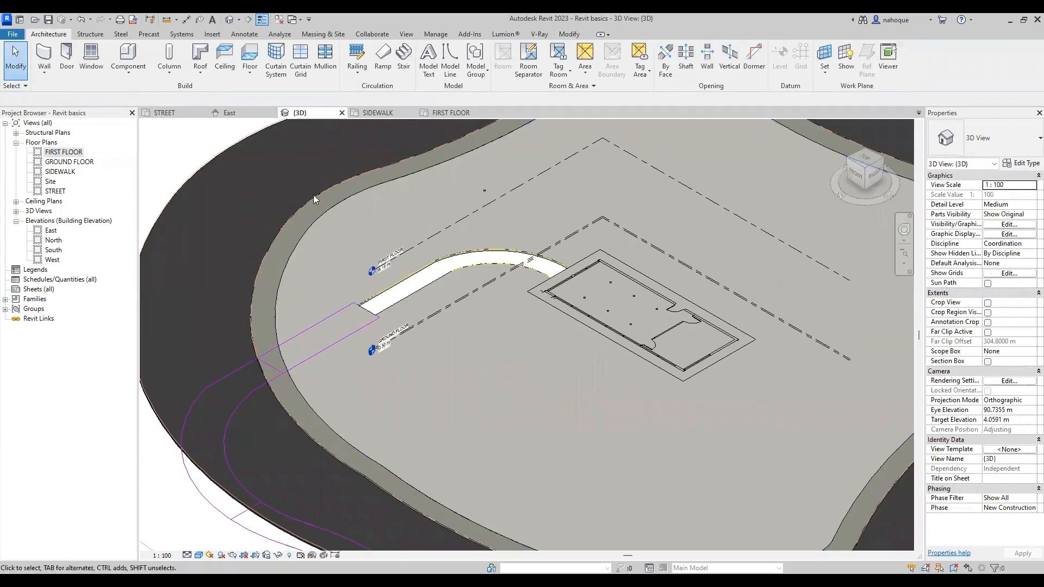
{"action": "left_click", "coordinate": [375, 112]}
Step: Create a new floor in the SIDEWALK plan that fills the path opening, picking the opening's connected edges as its boundary
{"action": "scroll", "coordinate": [551, 234], "scroll_direction": "up", "scroll_amount": 5}
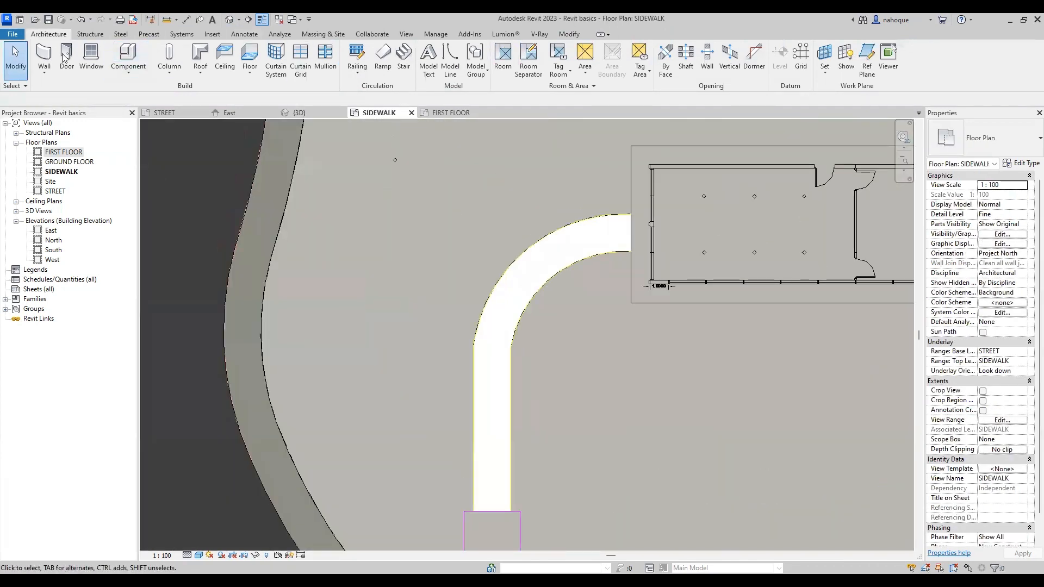
{"action": "left_click", "coordinate": [249, 55]}
{"action": "left_click", "coordinate": [570, 73]}
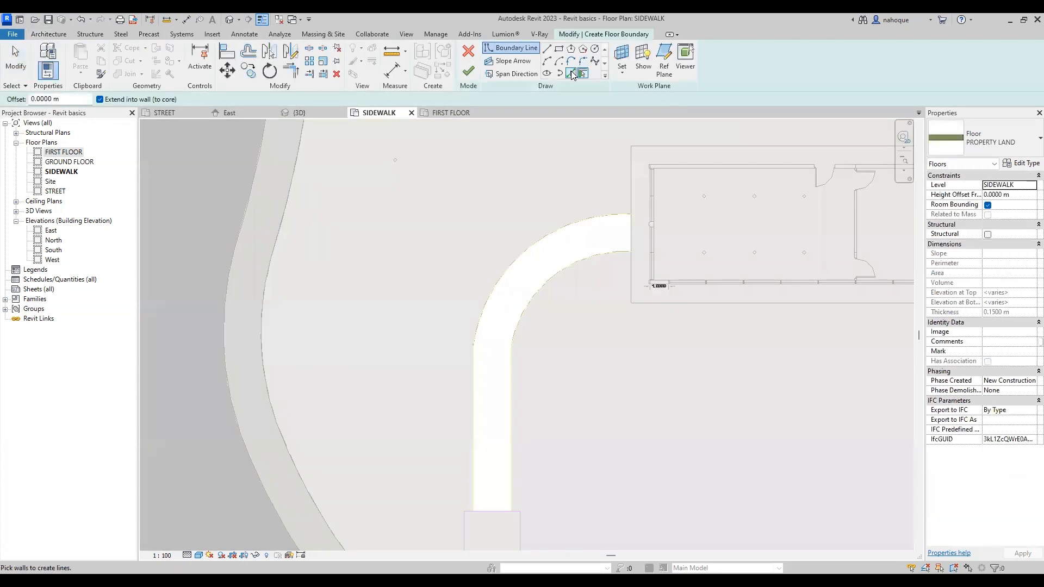
{"action": "key", "text": "Tab"}
{"action": "left_click", "coordinate": [563, 224]}
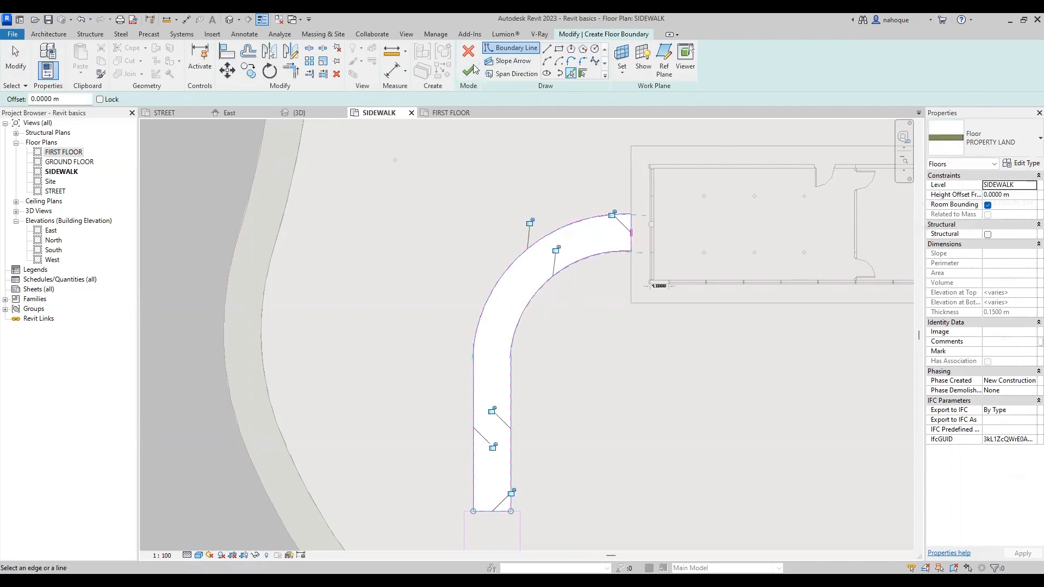
{"action": "left_click", "coordinate": [468, 72]}
{"action": "scroll", "coordinate": [499, 185], "scroll_direction": "down", "scroll_amount": 3}
{"action": "left_click", "coordinate": [190, 398]}
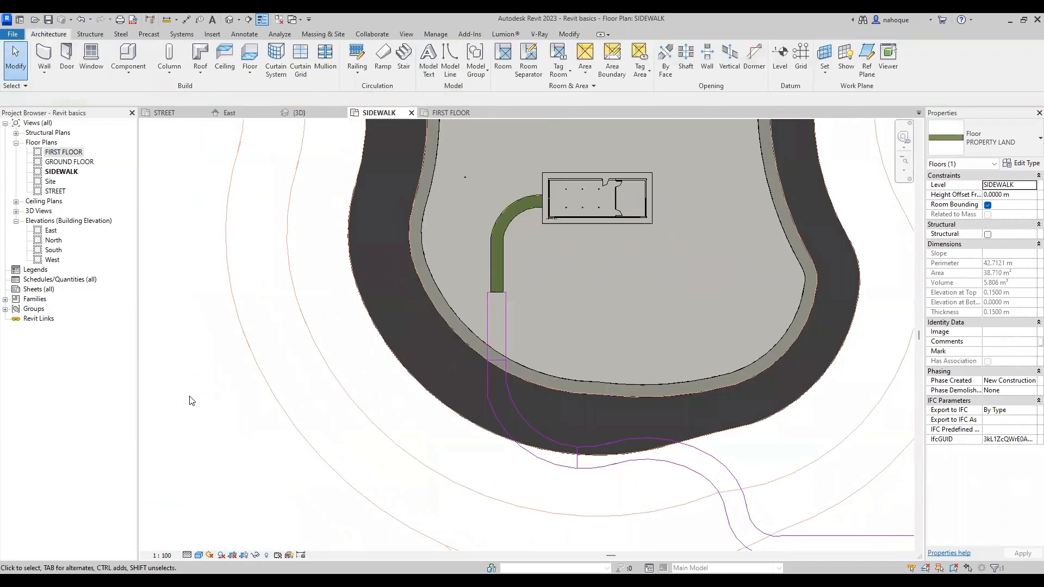
{"action": "left_click", "coordinate": [684, 379]}
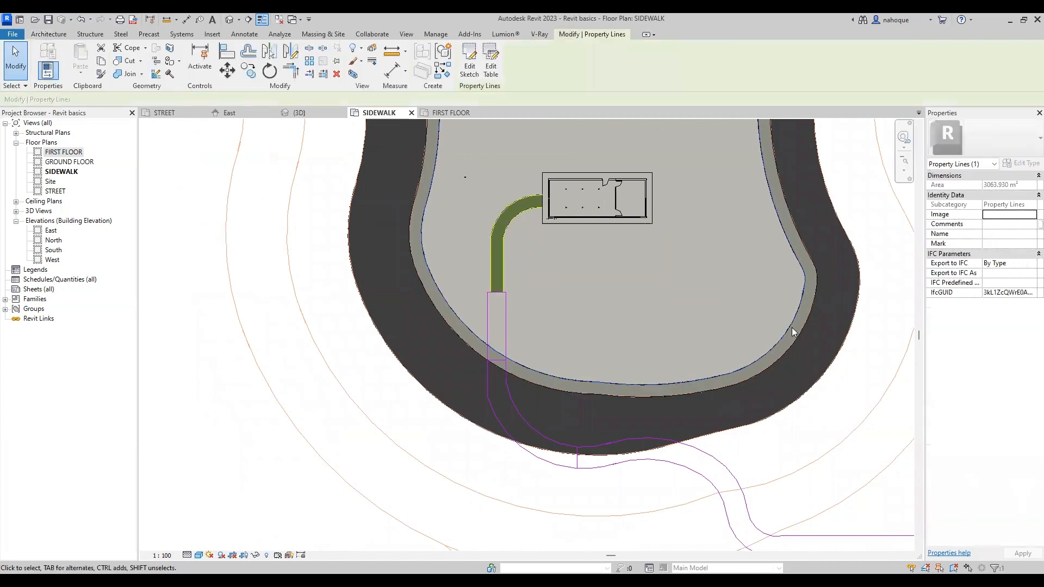
{"action": "left_click", "coordinate": [846, 425]}
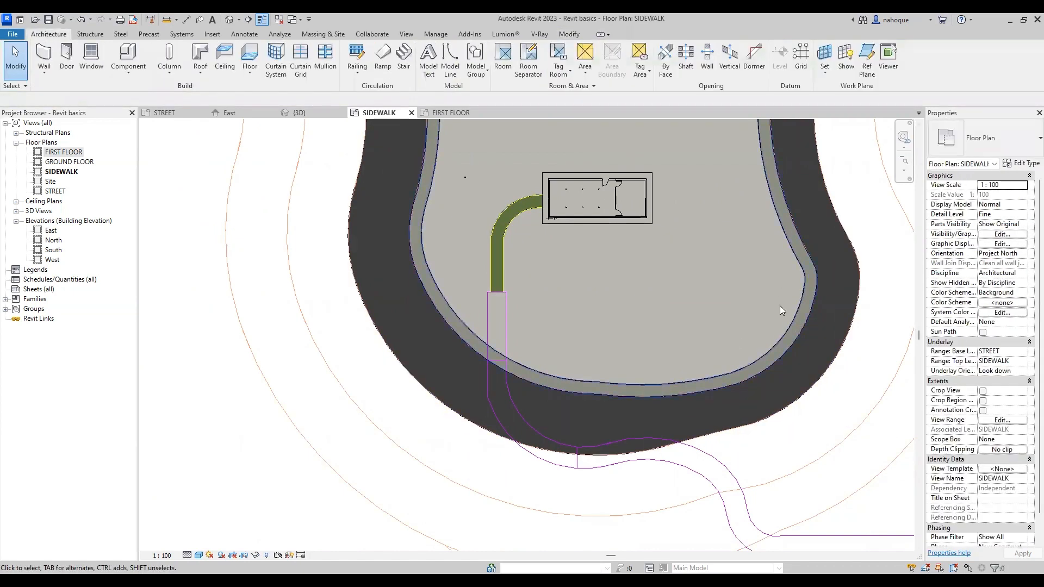
{"action": "key", "text": "Tab"}
{"action": "left_click", "coordinate": [794, 258]}
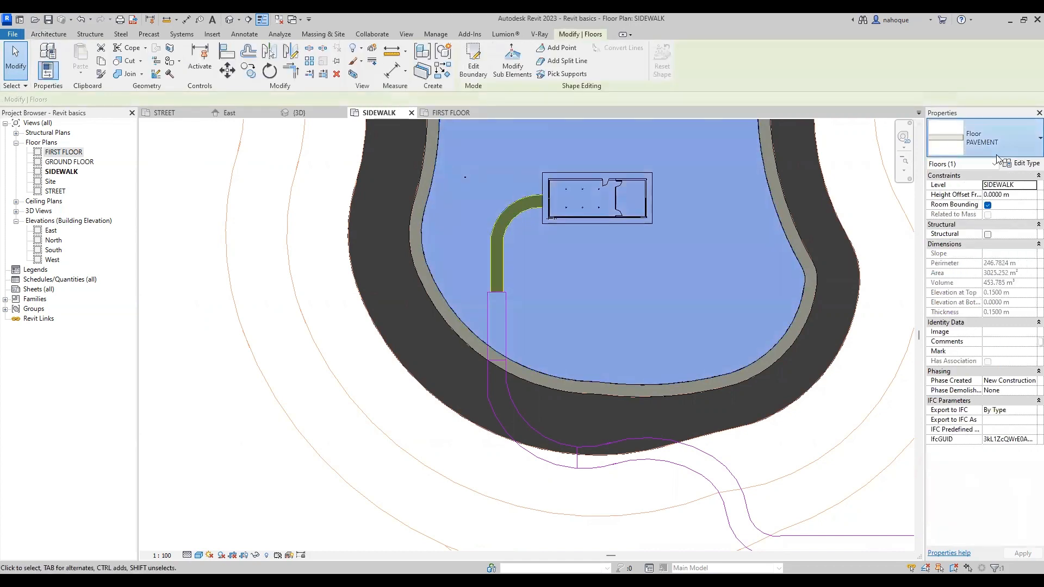
{"action": "left_click", "coordinate": [981, 138]}
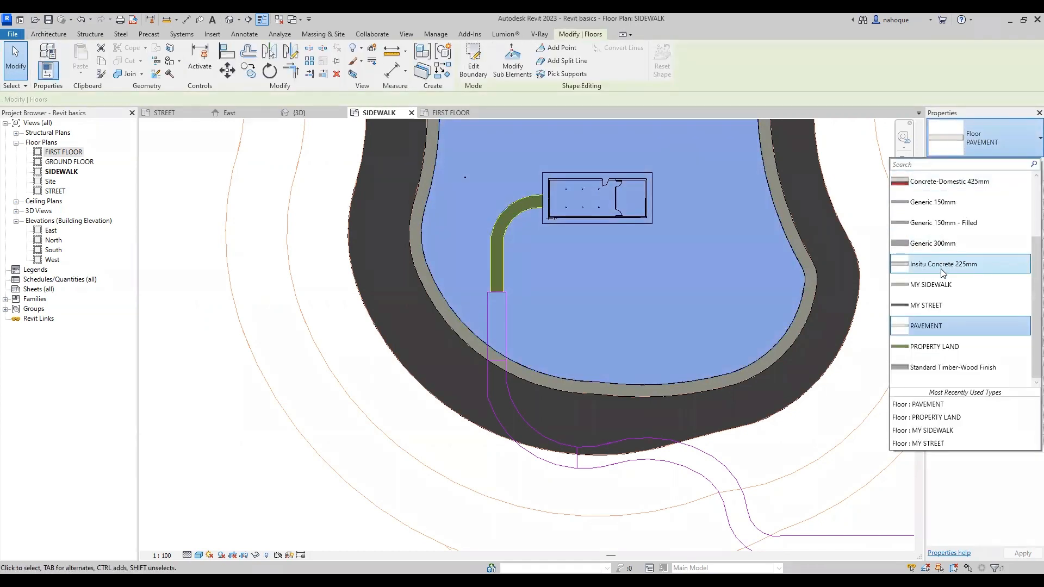
{"action": "left_click", "coordinate": [241, 406]}
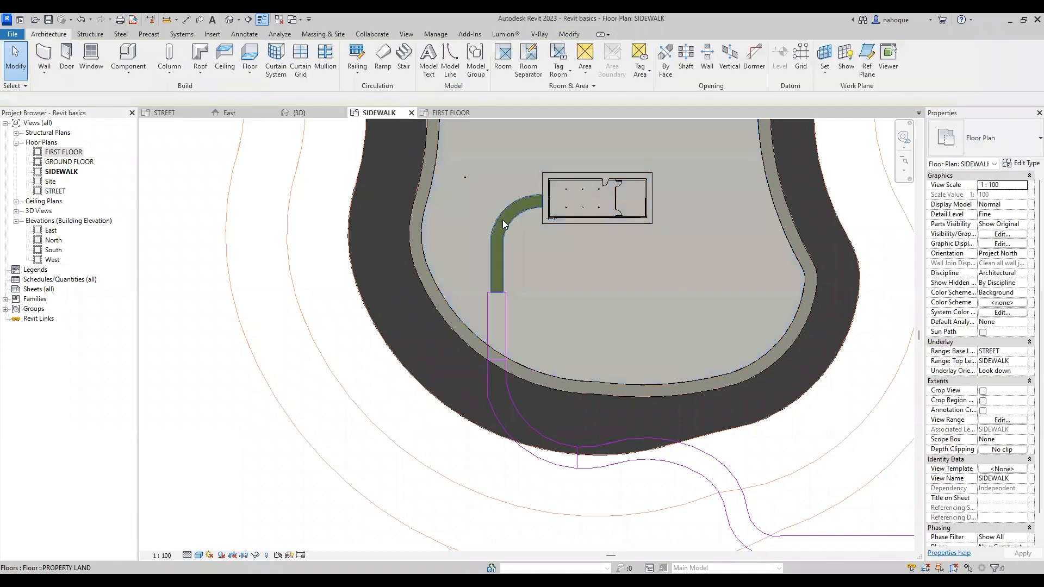
Step: Change the new path floor's type to PAVEMENT
{"action": "left_click", "coordinate": [503, 224]}
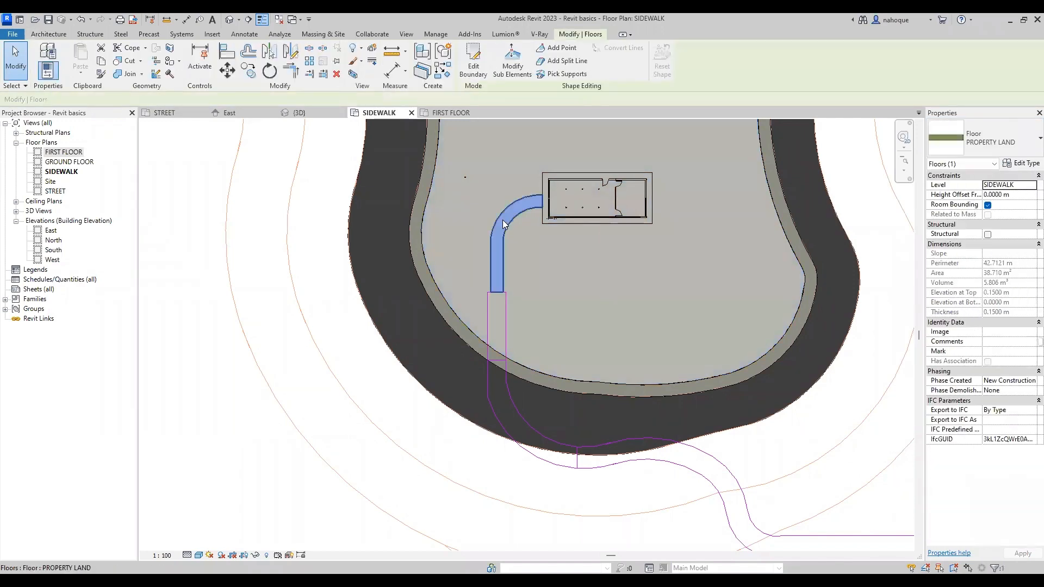
{"action": "left_click", "coordinate": [1026, 143]}
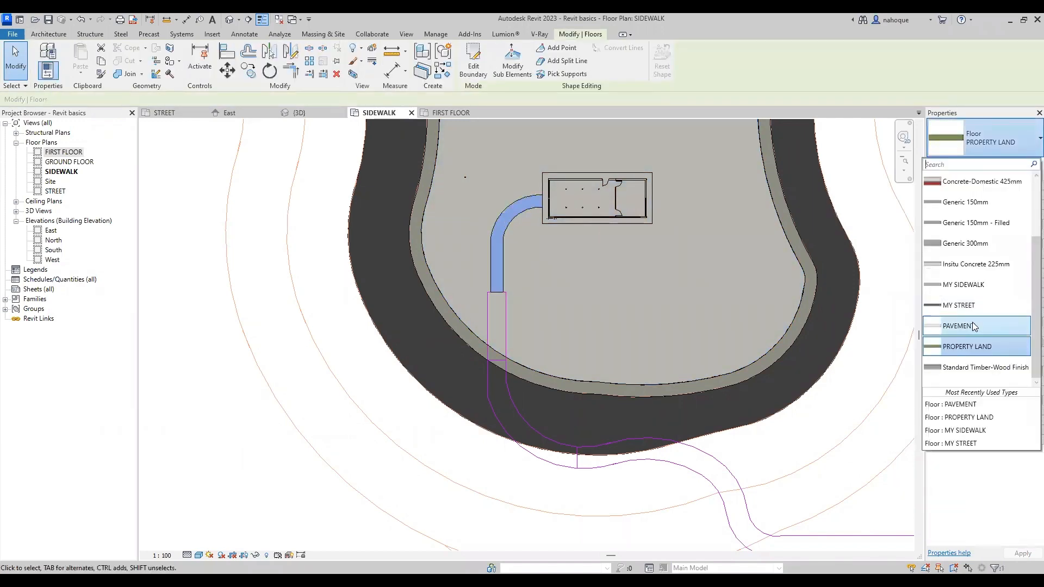
{"action": "left_click", "coordinate": [973, 327]}
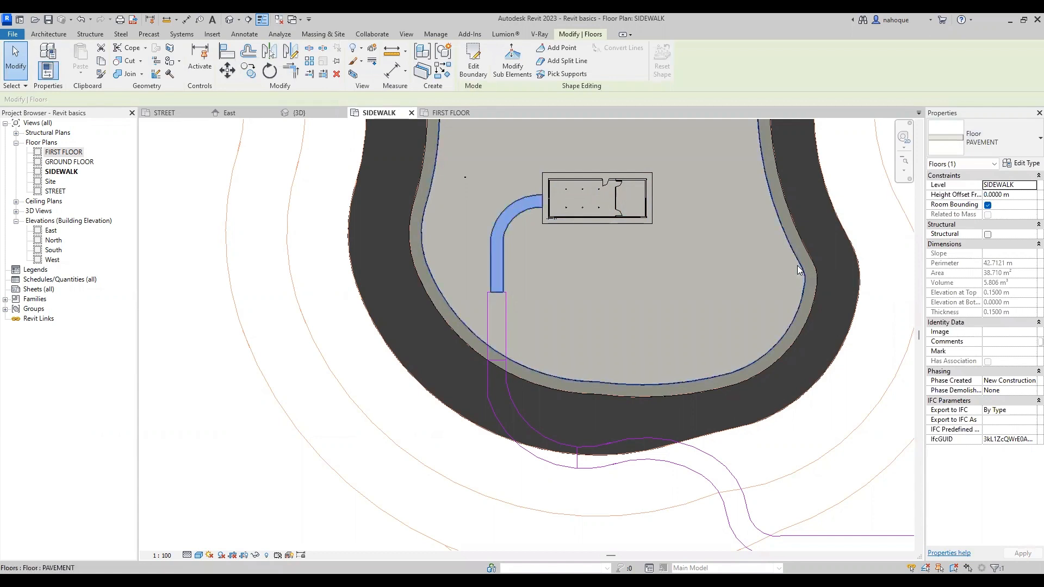
Step: Change the large land floor around the house to the PROPERTY LAND type
{"action": "scroll", "coordinate": [795, 266], "scroll_direction": "up", "scroll_amount": 1}
{"action": "left_click", "coordinate": [793, 264]}
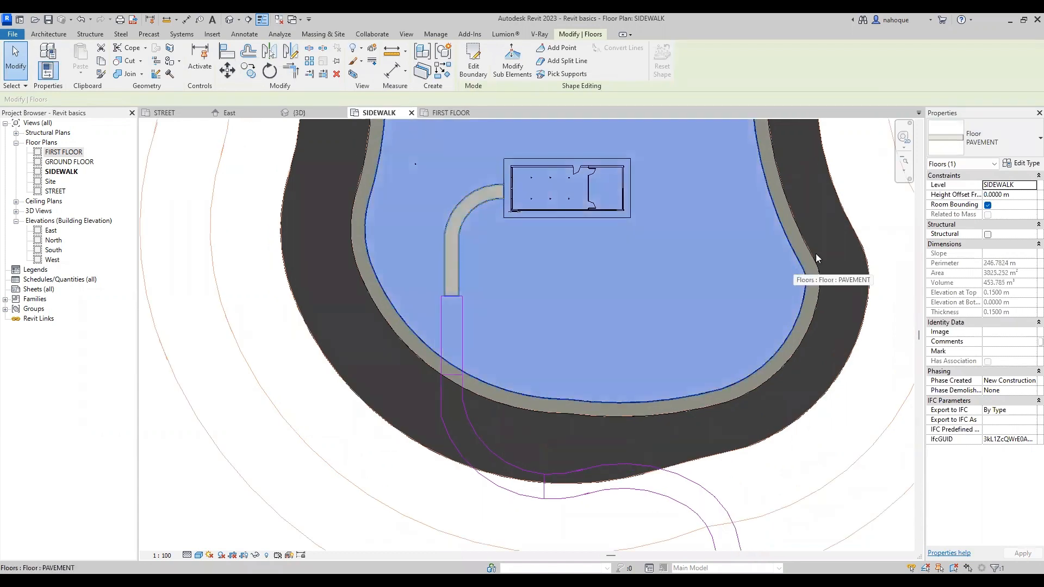
{"action": "left_click", "coordinate": [994, 138]}
{"action": "left_click", "coordinate": [973, 353]}
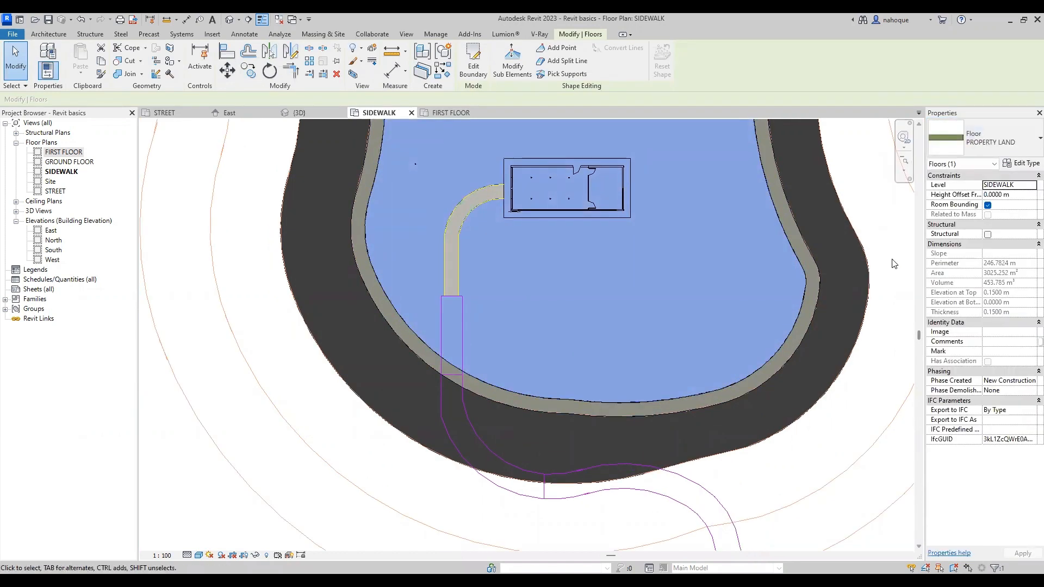
Step: Change the imported house DWG's work plane to the GROUND FLOOR level in the 3D view
{"action": "key", "text": "Escape"}
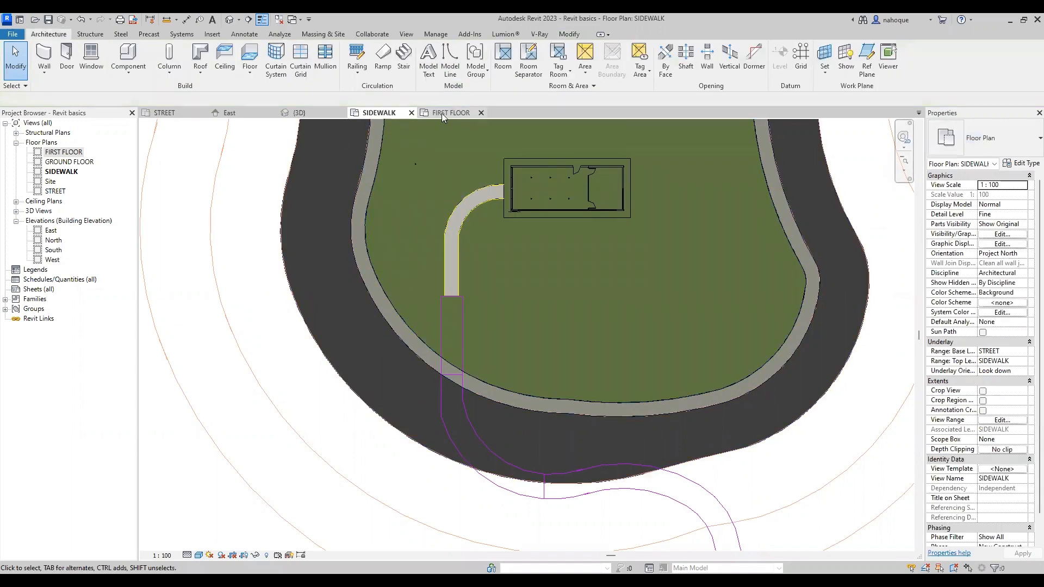
{"action": "left_click", "coordinate": [302, 113]}
{"action": "scroll", "coordinate": [358, 326], "scroll_direction": "down", "scroll_amount": 4}
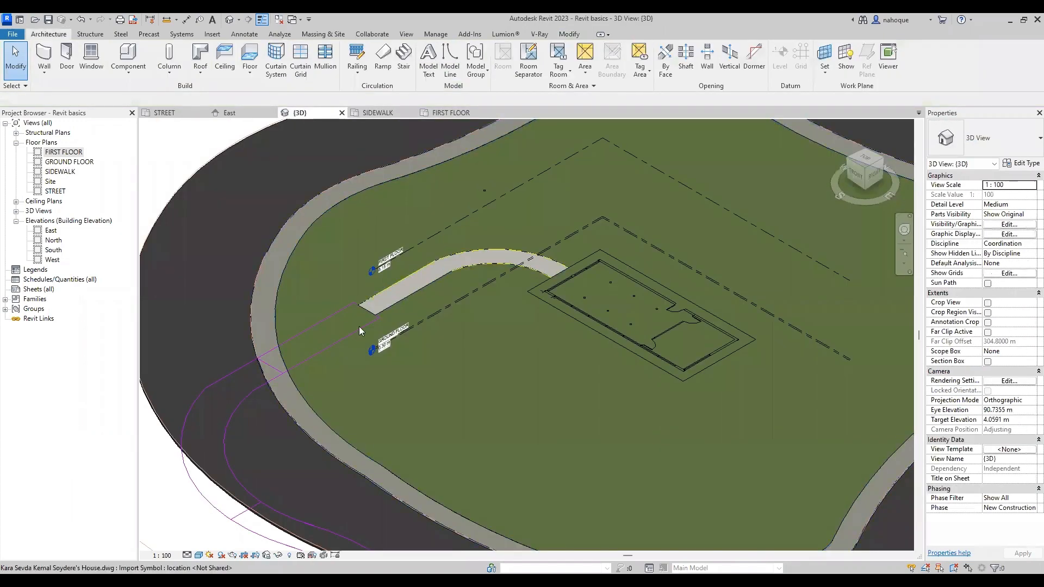
{"action": "scroll", "coordinate": [429, 359], "scroll_direction": "up", "scroll_amount": 2}
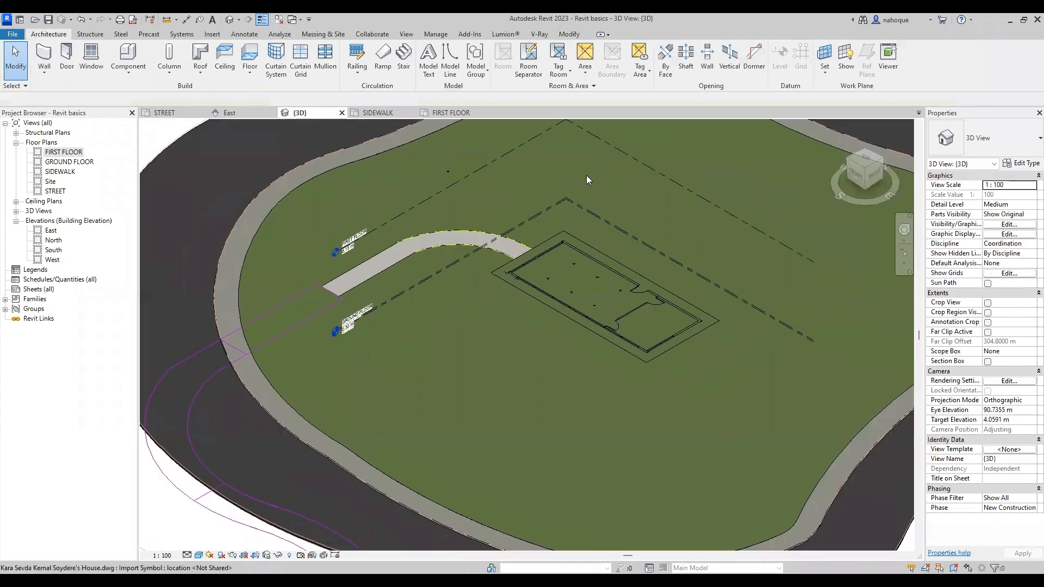
{"action": "double_click", "coordinate": [70, 162]}
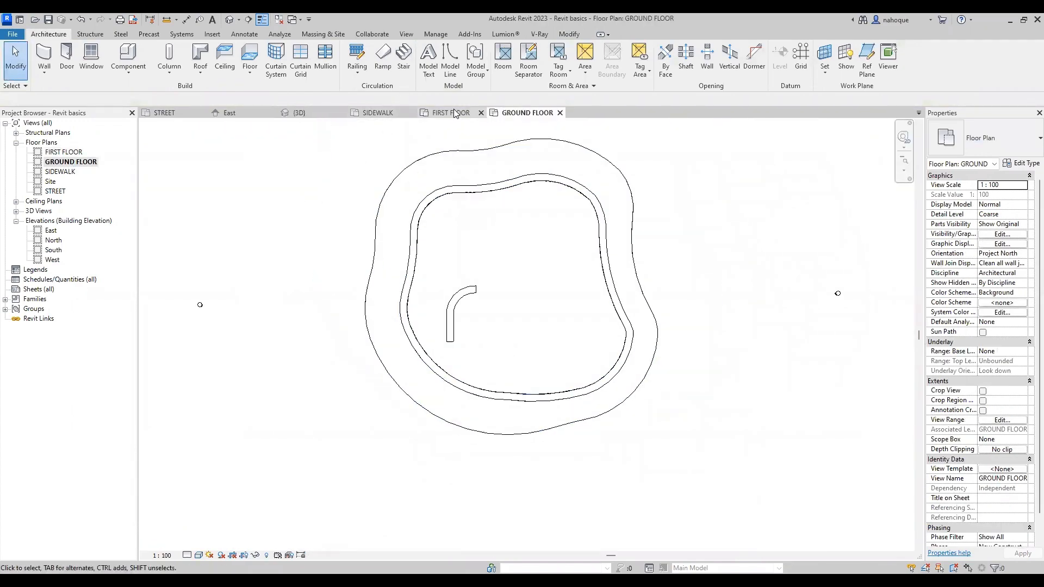
{"action": "left_click", "coordinate": [302, 113]}
{"action": "scroll", "coordinate": [344, 294], "scroll_direction": "down", "scroll_amount": 4}
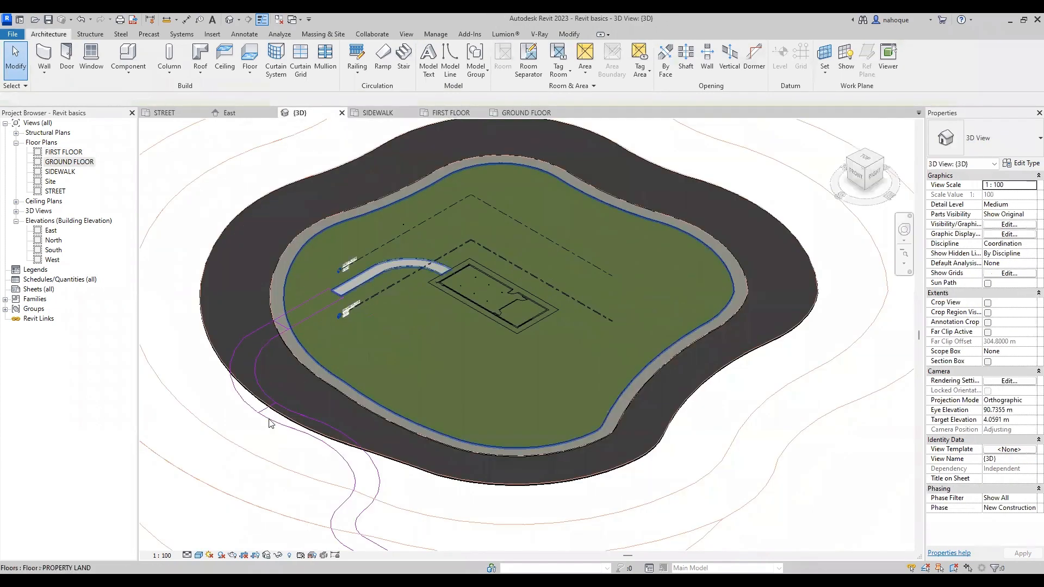
{"action": "left_click", "coordinate": [270, 421]}
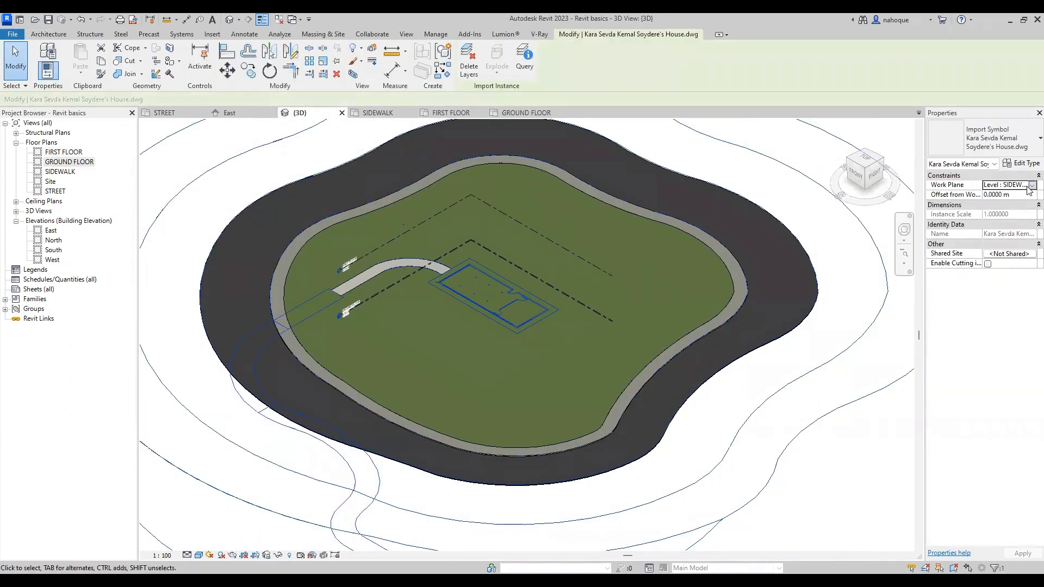
{"action": "left_click", "coordinate": [1031, 185]}
{"action": "left_click", "coordinate": [1000, 204]}
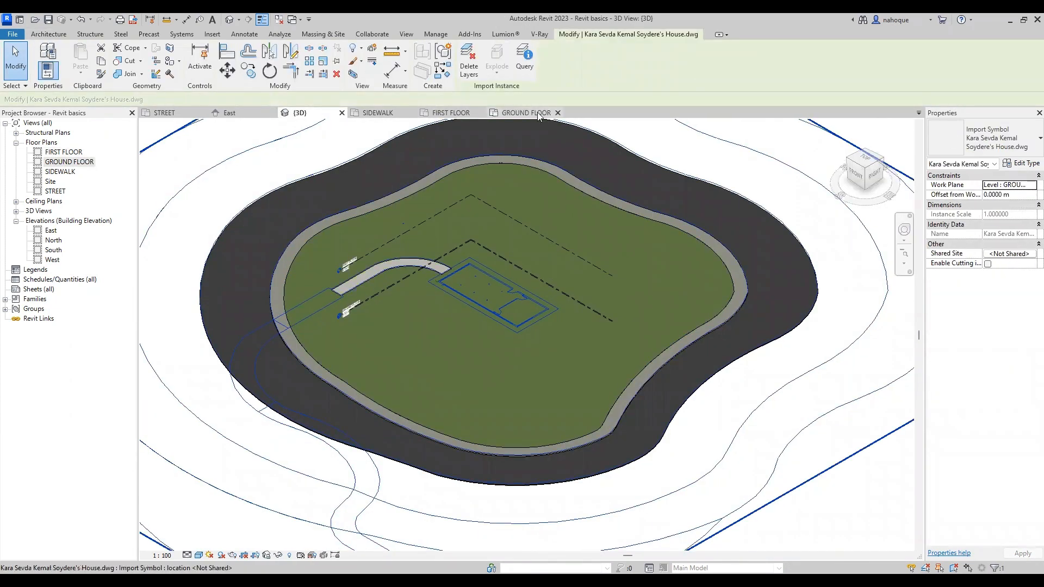
Step: Set the GROUND FLOOR plan's visual style to Consistent Colors
{"action": "left_click", "coordinate": [538, 113]}
{"action": "scroll", "coordinate": [533, 292], "scroll_direction": "up", "scroll_amount": 3}
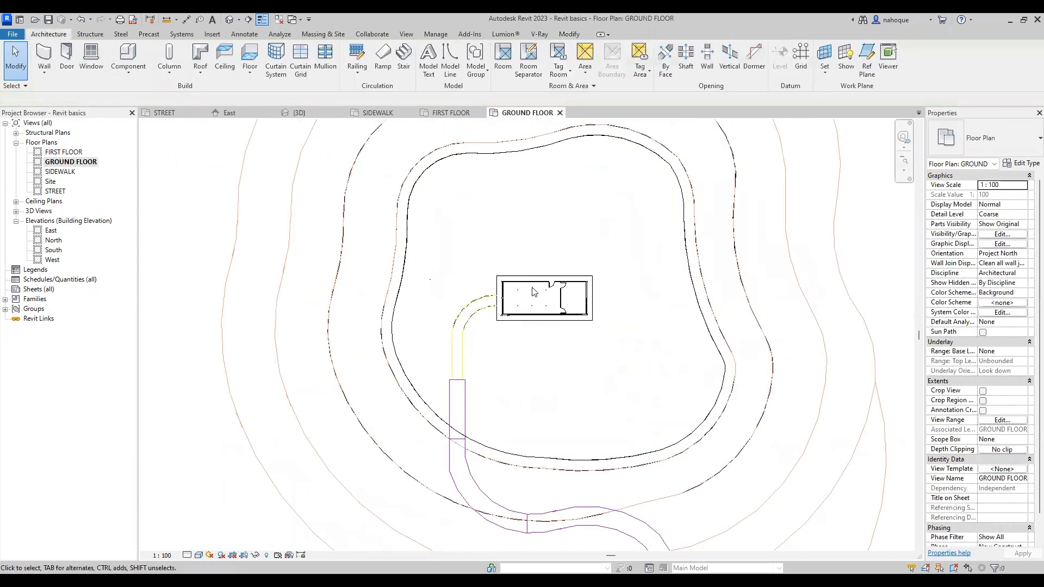
{"action": "scroll", "coordinate": [533, 292], "scroll_direction": "up", "scroll_amount": 4}
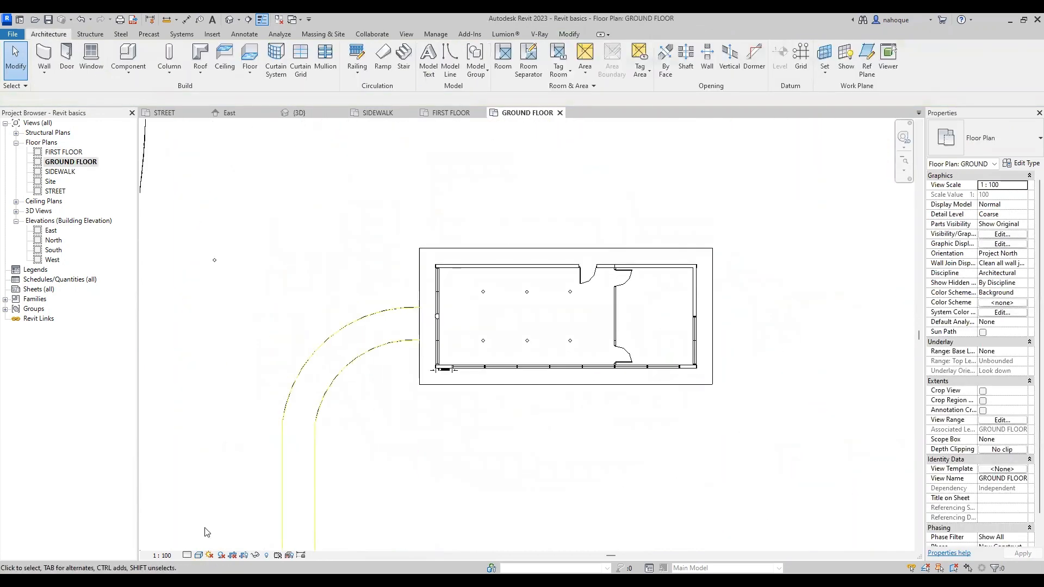
{"action": "left_click", "coordinate": [198, 555]}
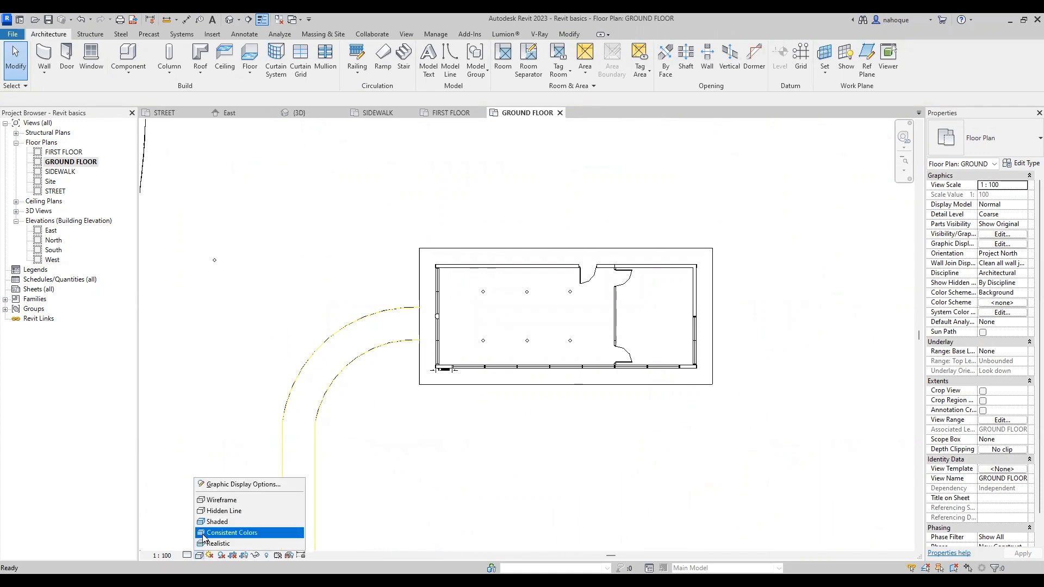
{"action": "left_click", "coordinate": [203, 532]}
{"action": "scroll", "coordinate": [670, 325], "scroll_direction": "up", "scroll_amount": 1}
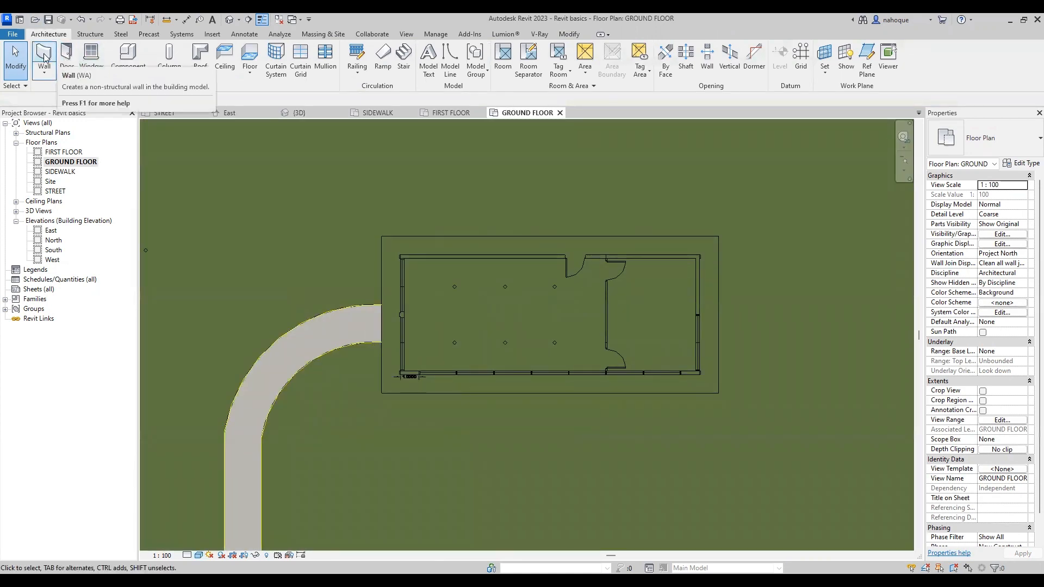
Step: Start a new floor in the GROUND FLOOR plan, picking the connected outer rectangle around the house as its boundary
{"action": "left_click", "coordinate": [250, 53]}
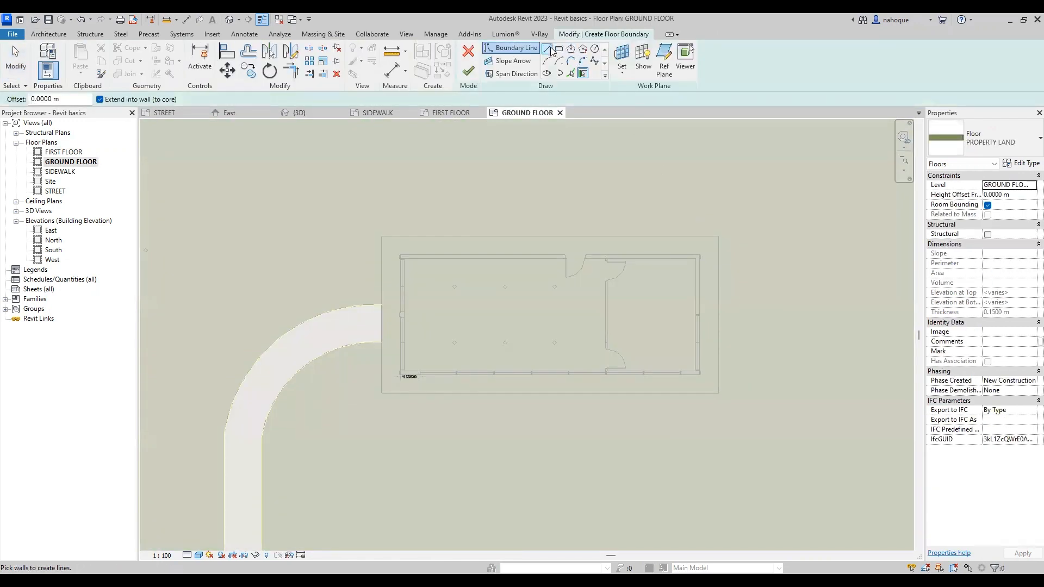
{"action": "left_click", "coordinate": [571, 73]}
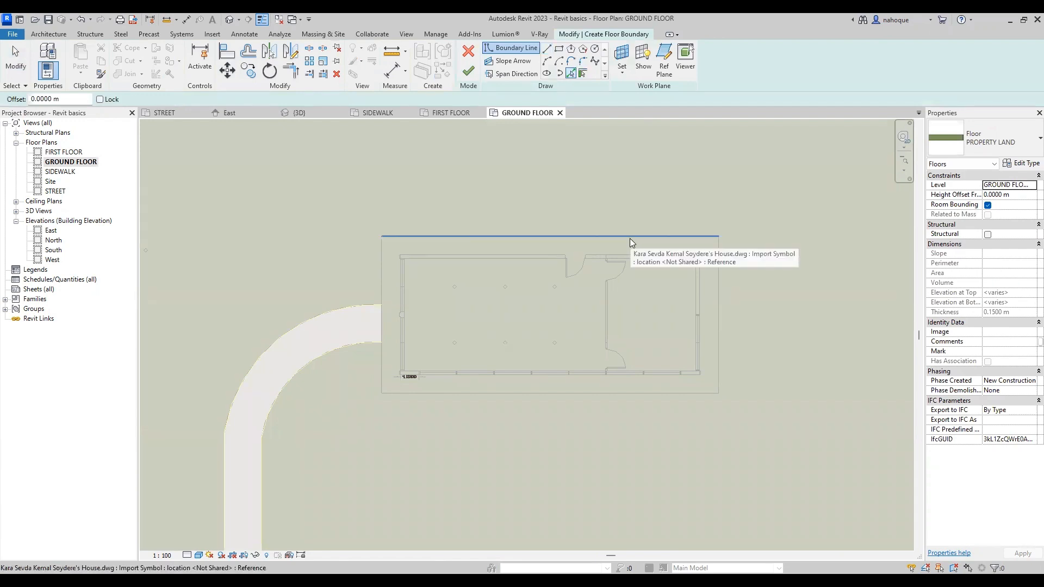
{"action": "key", "text": "Tab"}
{"action": "scroll", "coordinate": [630, 239], "scroll_direction": "up", "scroll_amount": 1}
{"action": "left_click", "coordinate": [628, 238]}
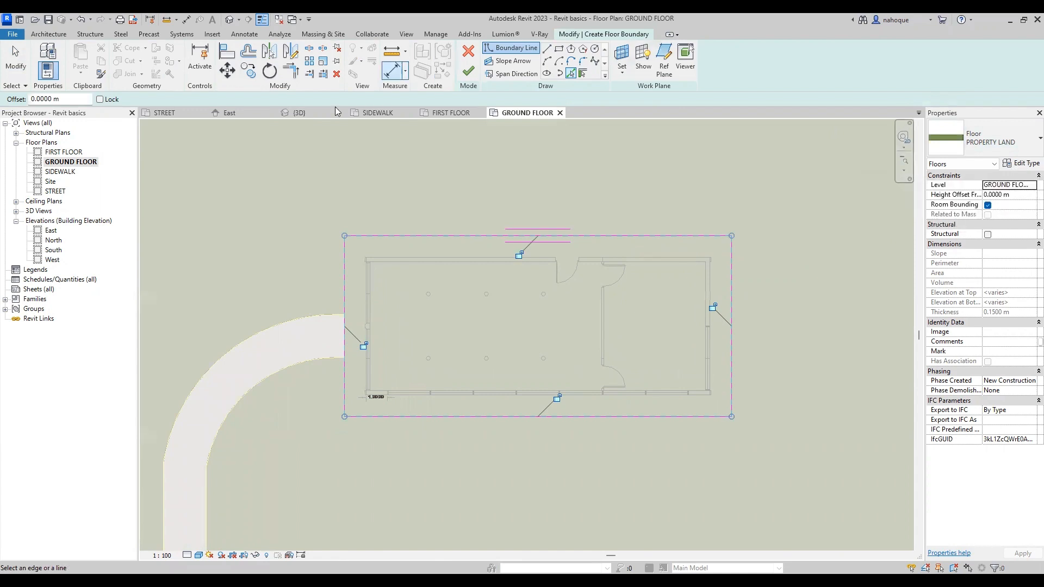
Step: Check the GROUND FLOOR level in the East elevation and duplicate the PROPERTY LAND floor type as MY GROUND FLOOR
{"action": "double_click", "coordinate": [50, 230]}
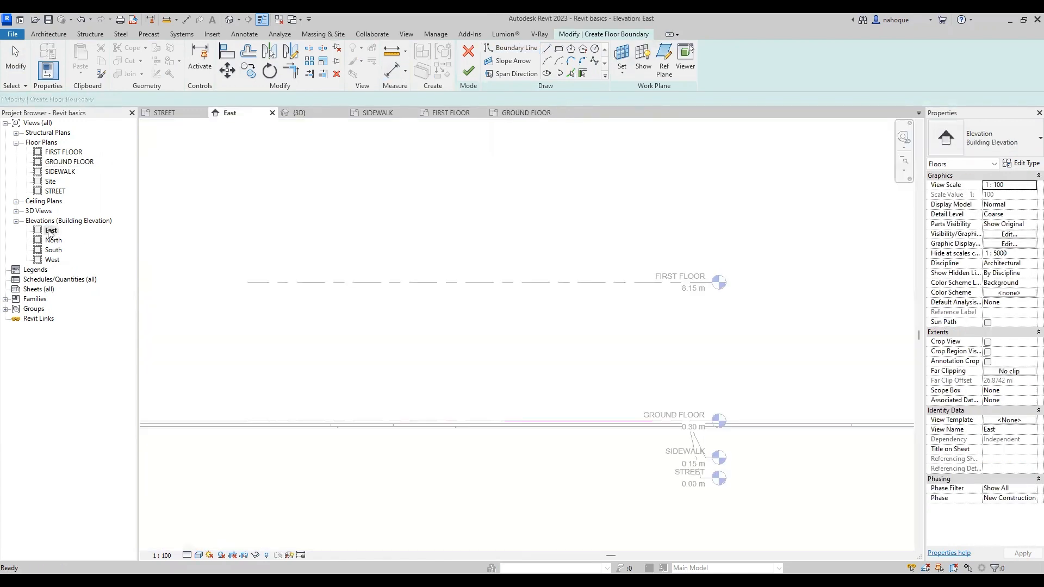
{"action": "scroll", "coordinate": [712, 447], "scroll_direction": "up", "scroll_amount": 4}
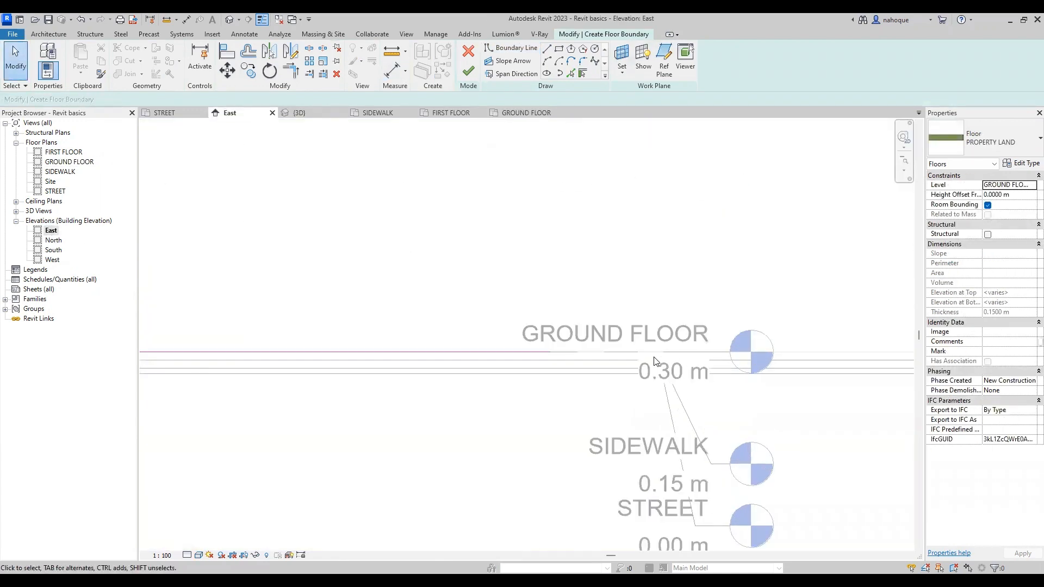
{"action": "left_click", "coordinate": [523, 115]}
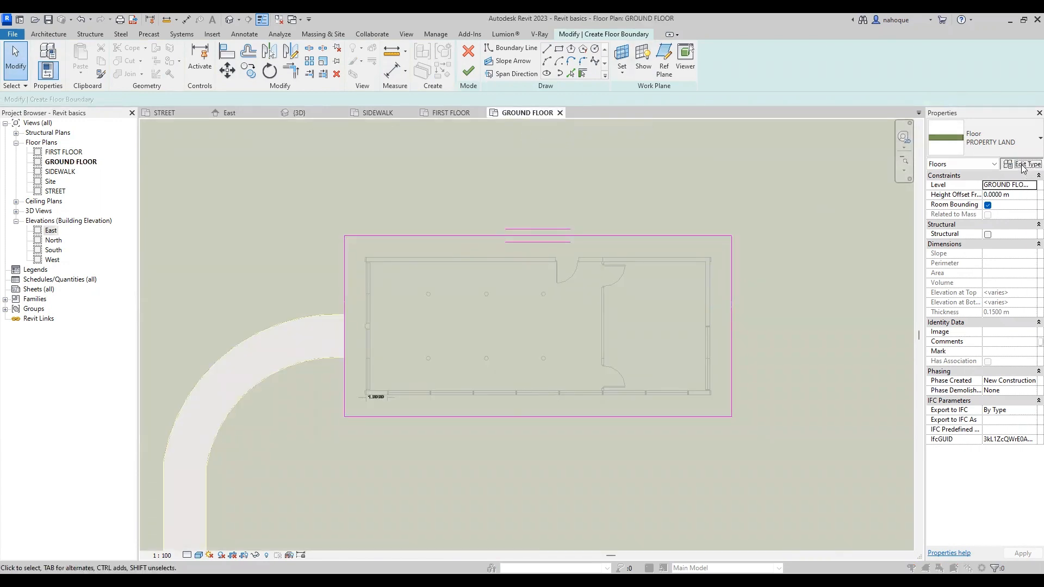
{"action": "left_click", "coordinate": [1023, 165]}
{"action": "left_click", "coordinate": [822, 71]}
{"action": "type", "text": "MY GROUND FLOOR"}
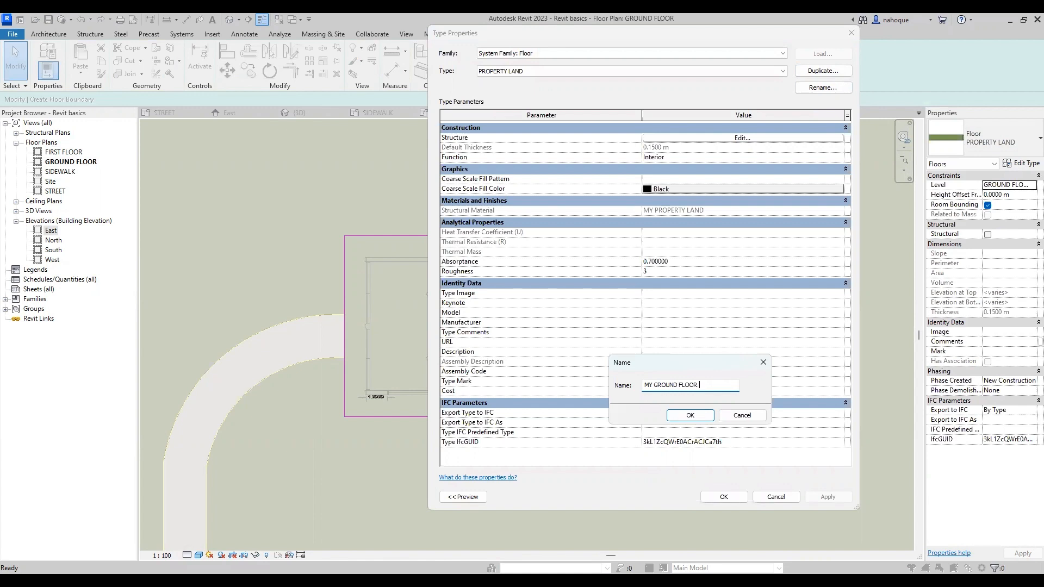
{"action": "left_click", "coordinate": [700, 416]}
Step: Insert two layers in the MY GROUND FLOOR structure and move both above the upper core boundary
{"action": "left_click", "coordinate": [742, 137]}
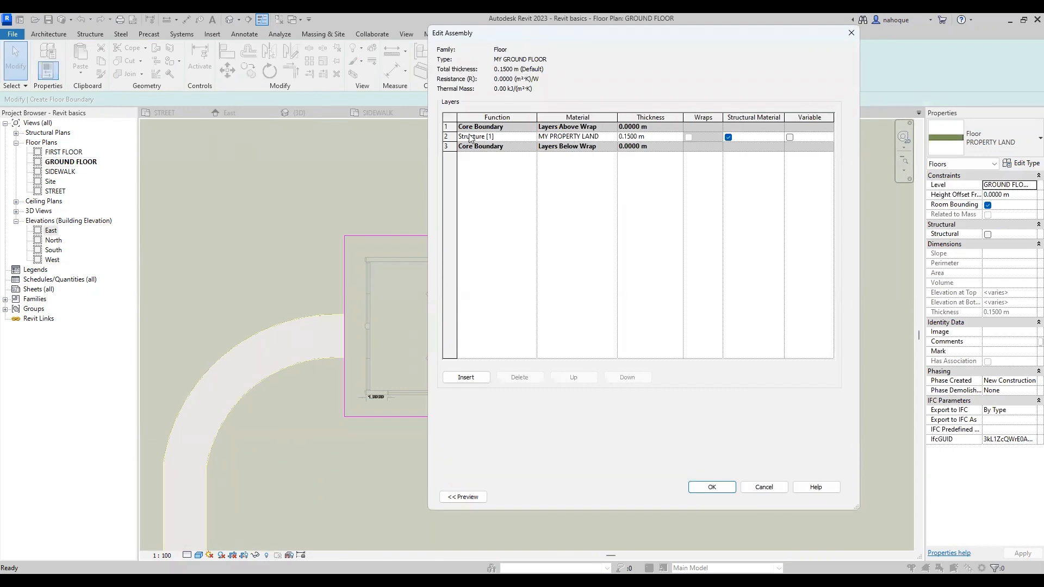
{"action": "left_click", "coordinate": [450, 136]}
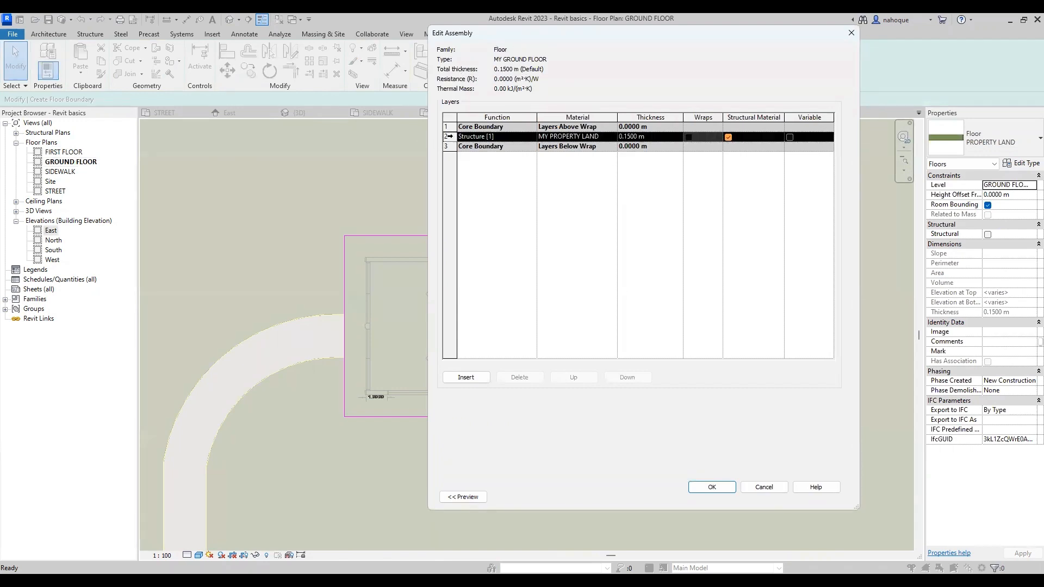
{"action": "left_click", "coordinate": [465, 377]}
{"action": "left_click", "coordinate": [465, 378]}
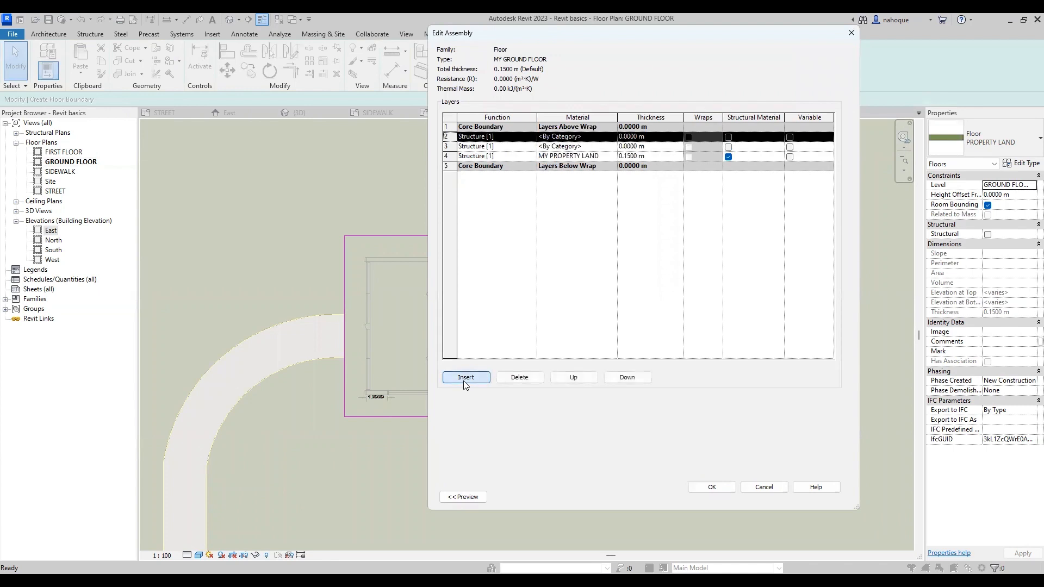
{"action": "left_click", "coordinate": [570, 377]}
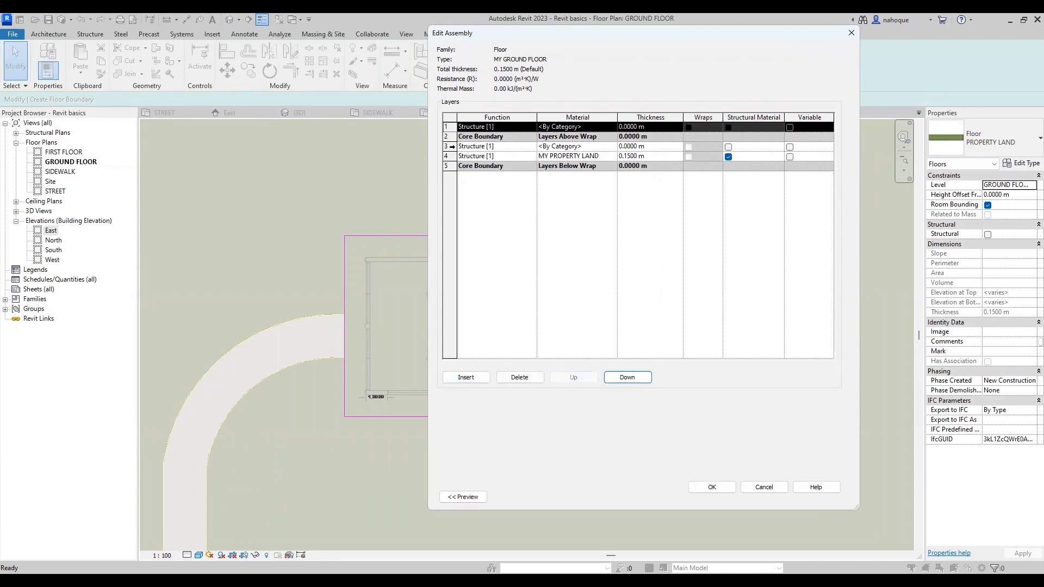
{"action": "left_click", "coordinate": [452, 146]}
{"action": "left_click", "coordinate": [573, 377]}
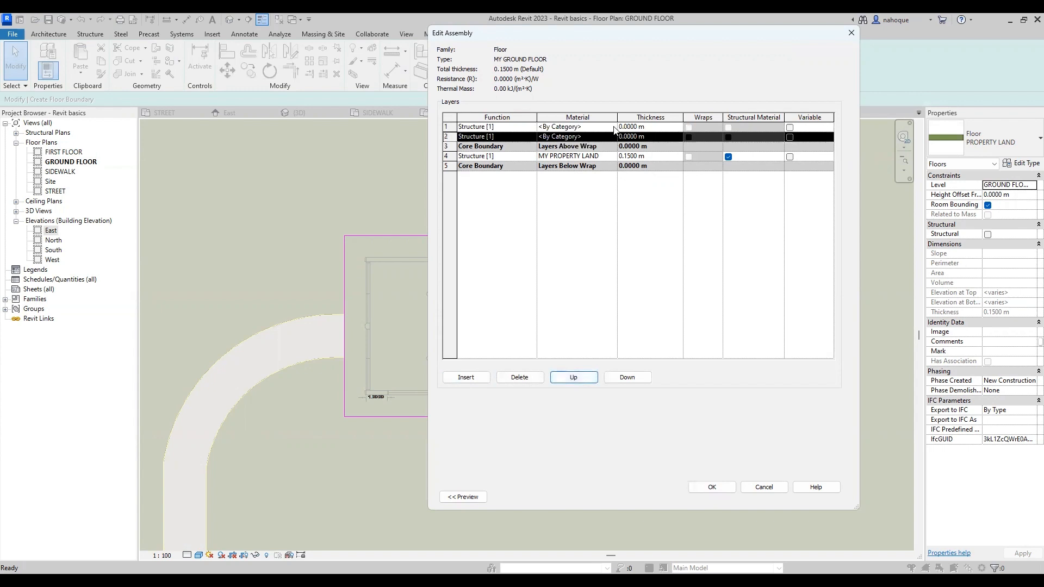
Step: Set the functions of the two new layers to Finish 1 [4] for the first and Substrate [2] for the second
{"action": "left_click", "coordinate": [531, 130]}
{"action": "left_click", "coordinate": [531, 127]}
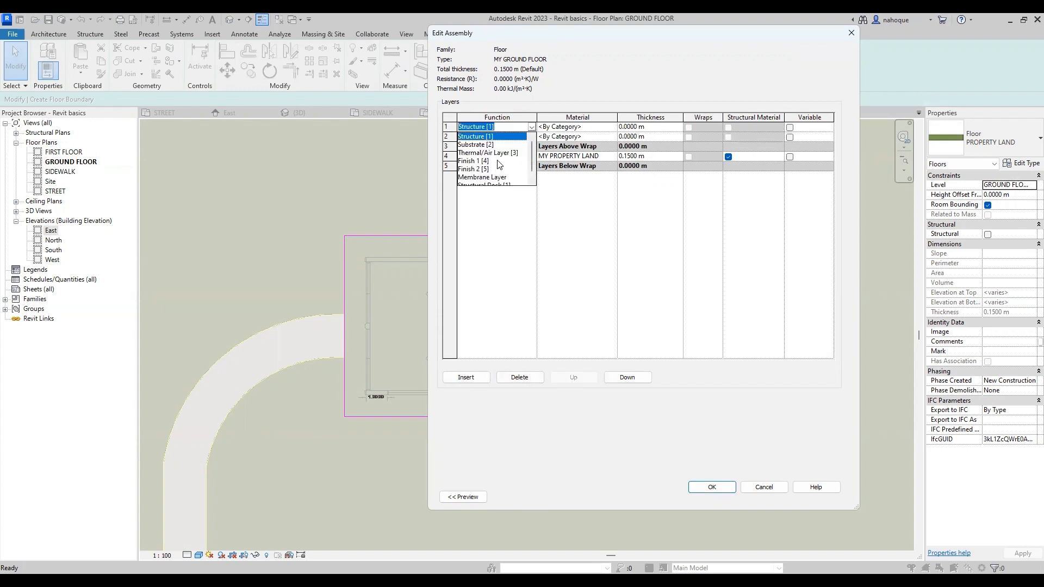
{"action": "left_click", "coordinate": [489, 161]}
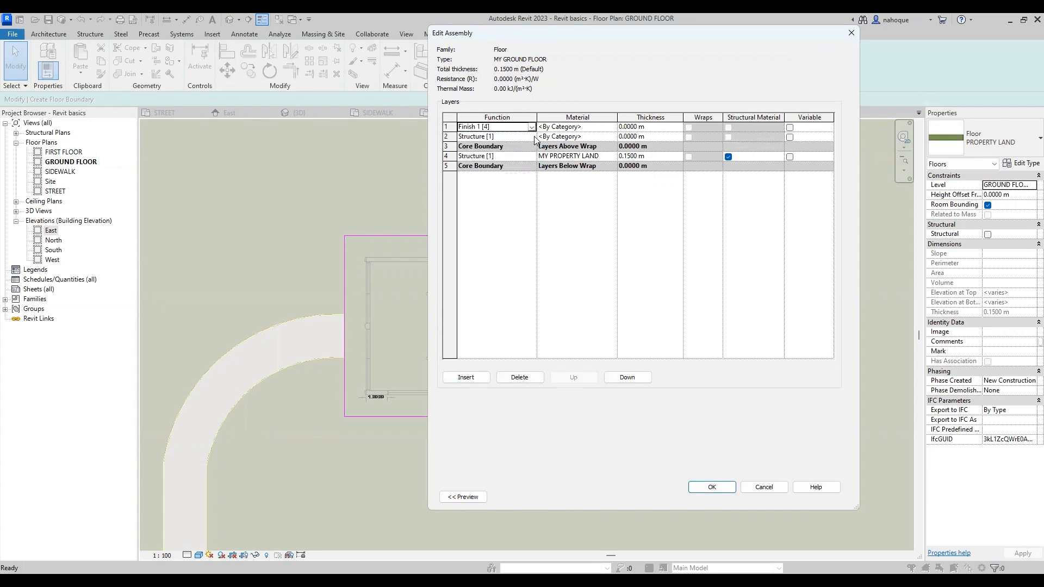
{"action": "left_click", "coordinate": [531, 136]}
{"action": "left_click", "coordinate": [531, 136]}
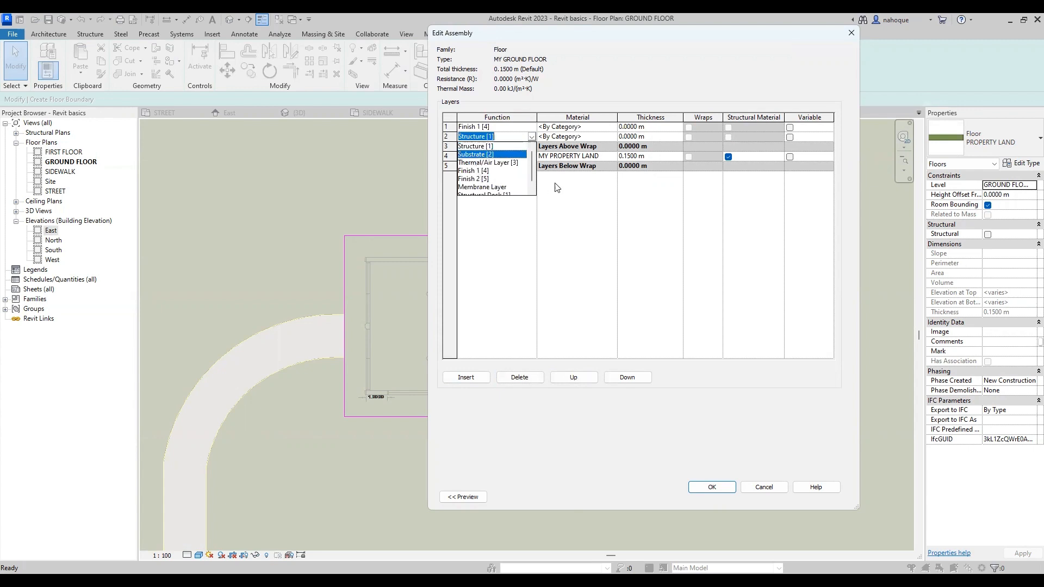
{"action": "left_click", "coordinate": [492, 154]}
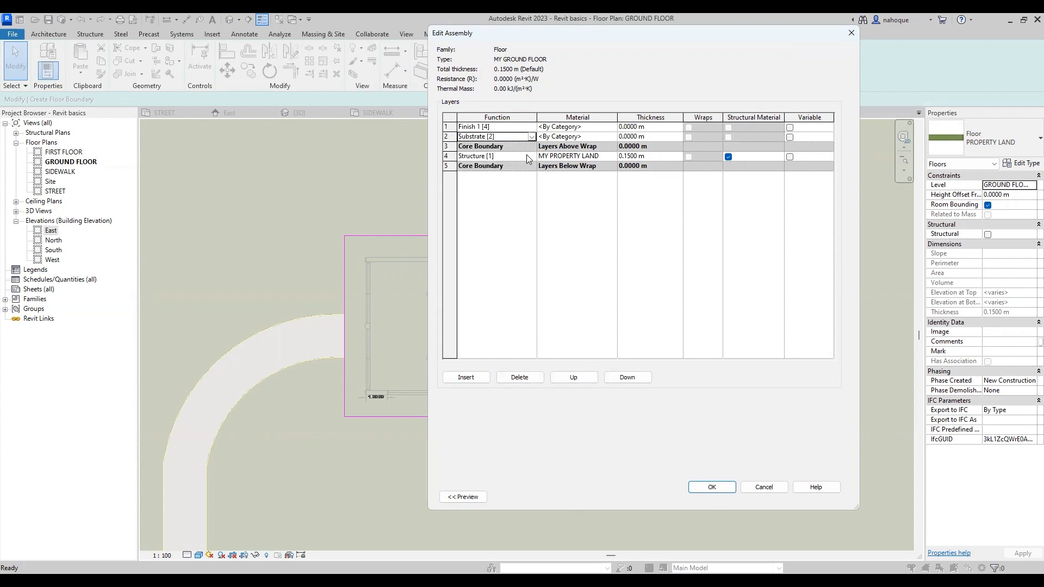
Step: Assign the Concrete, Cast In Situ material to the Structure [1] layer
{"action": "left_click", "coordinate": [613, 156]}
{"action": "left_click", "coordinate": [613, 156]}
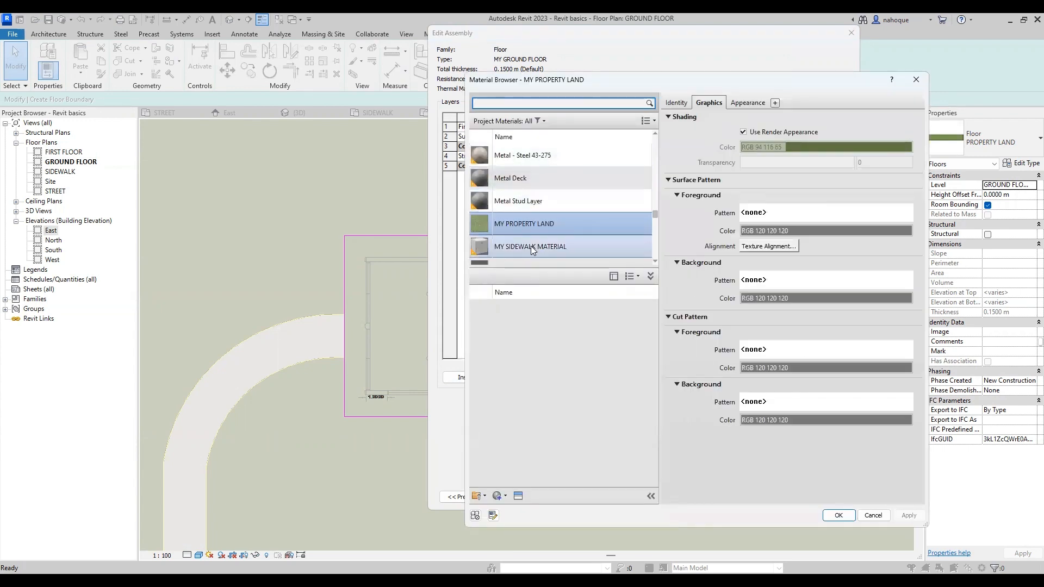
{"action": "type", "text": "CON"}
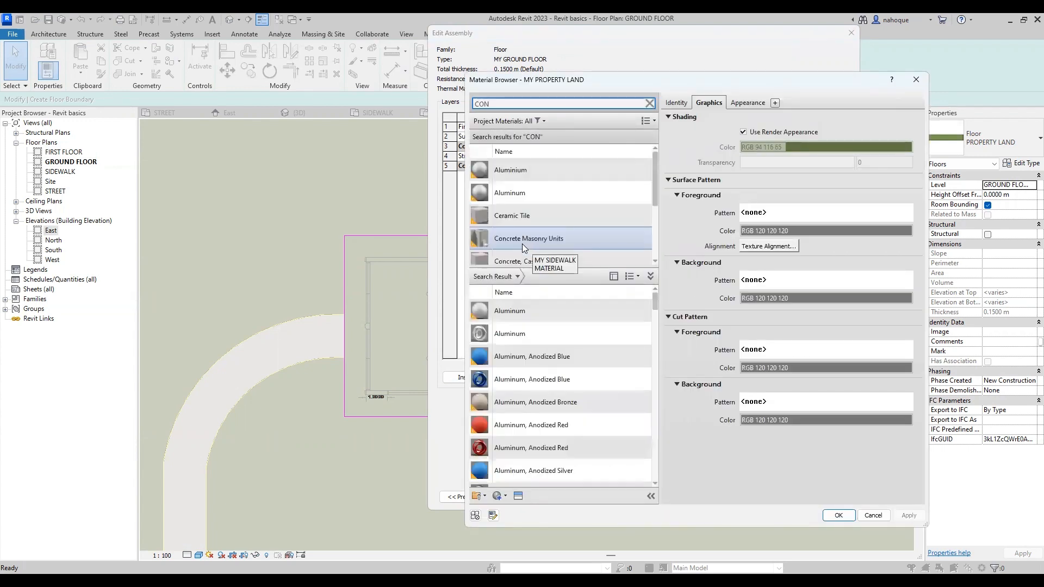
{"action": "scroll", "coordinate": [582, 266], "scroll_direction": "down", "scroll_amount": 1}
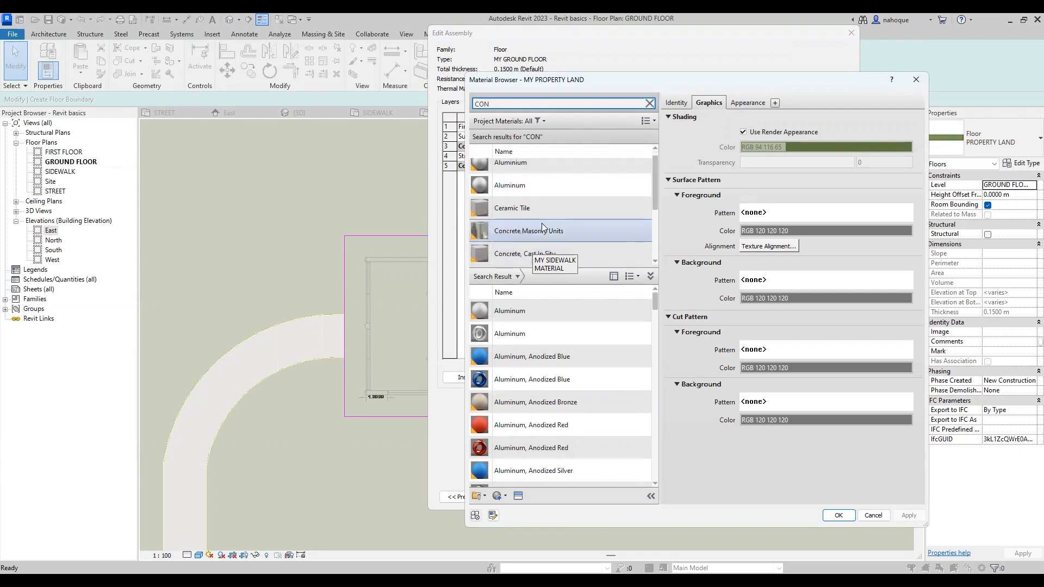
{"action": "left_click", "coordinate": [518, 249]}
{"action": "key", "text": "Return"}
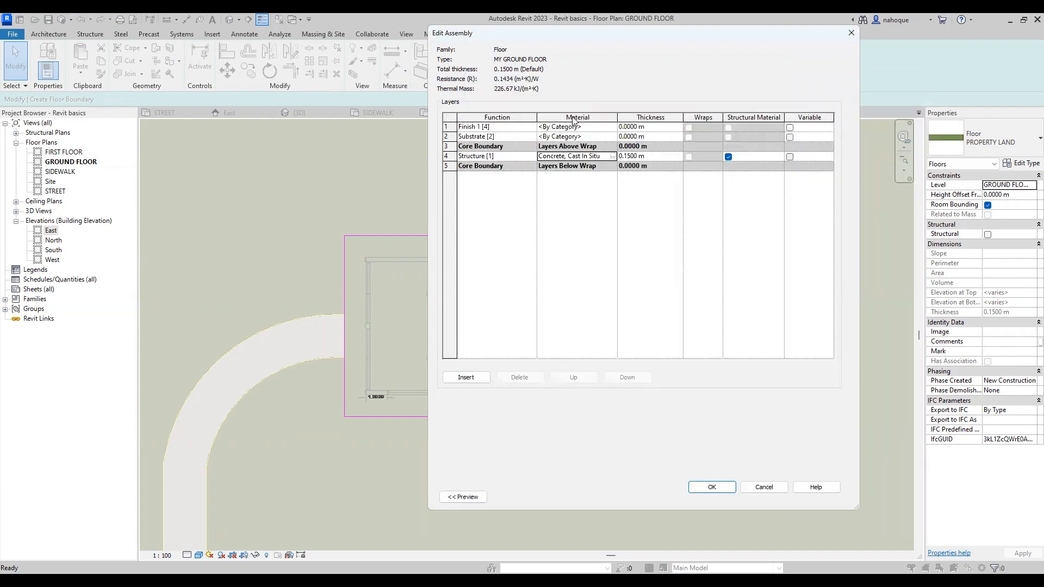
Step: Set the layer thicknesses to 0.025 m for the finish, 0.07 m for the substrate and 0.2 m for the structure
{"action": "left_click", "coordinate": [627, 127]}
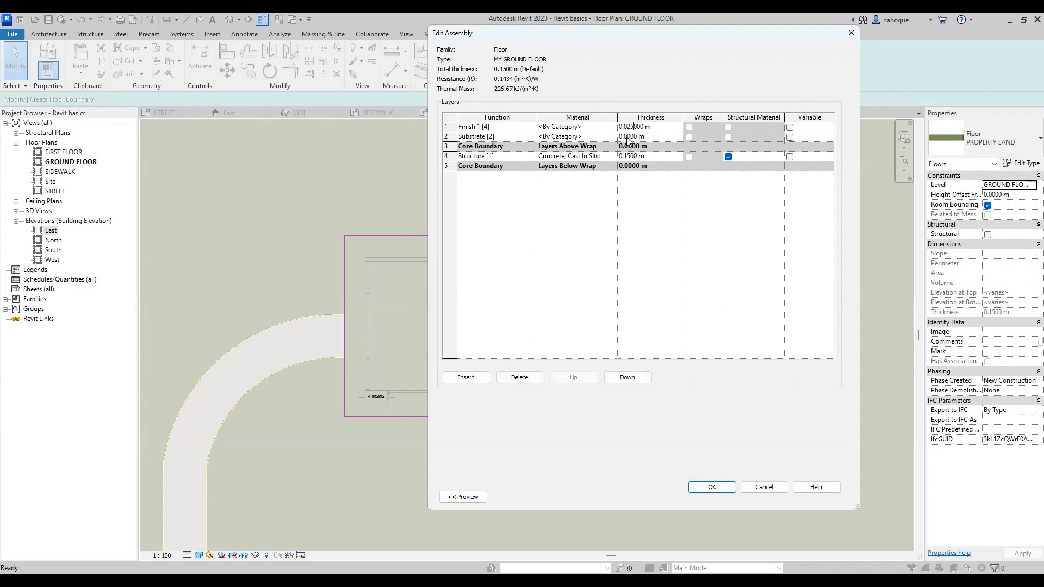
{"action": "left_click", "coordinate": [627, 136]}
{"action": "left_click", "coordinate": [673, 226]}
{"action": "left_click", "coordinate": [632, 156]}
{"action": "left_click", "coordinate": [624, 204]}
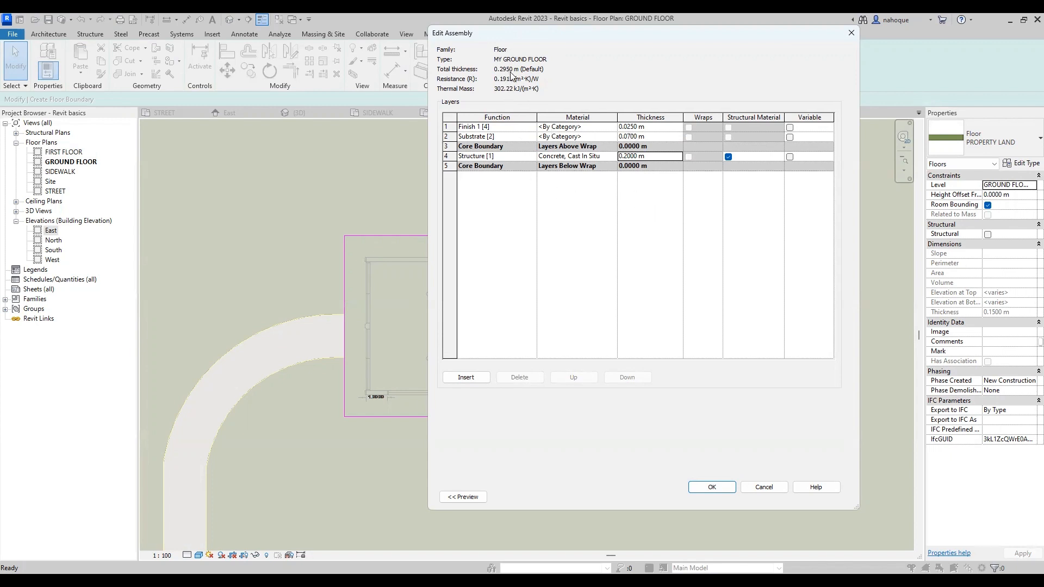
{"action": "left_click", "coordinate": [631, 137]}
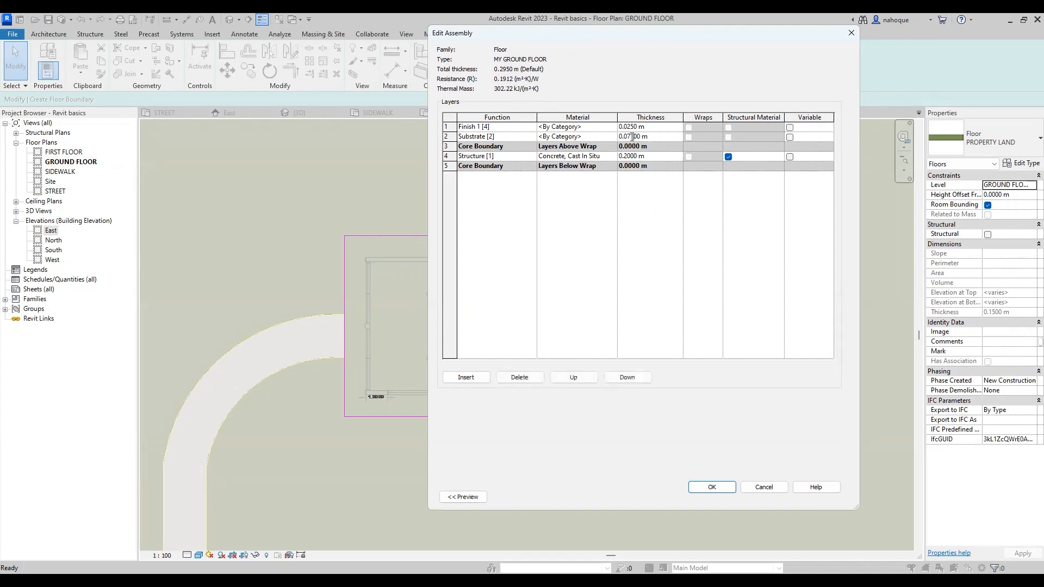
{"action": "key", "text": "Return"}
{"action": "left_click", "coordinate": [636, 136]}
Step: Create a new material named MORTAR for the Substrate [2] layer of MY GROUND FLOOR
{"action": "left_click", "coordinate": [615, 139]}
{"action": "left_click", "coordinate": [613, 136]}
{"action": "left_click", "coordinate": [499, 495]}
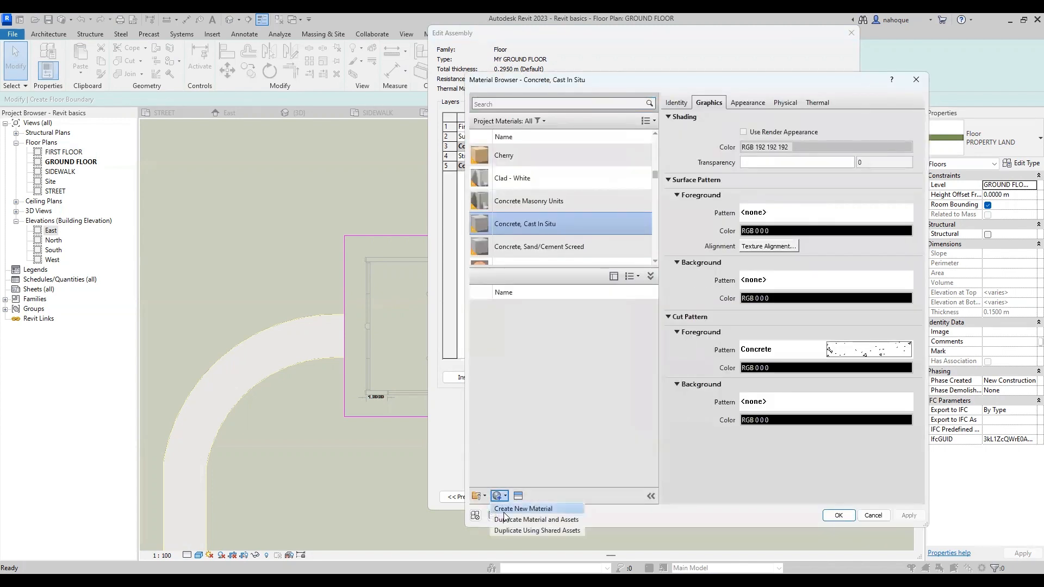
{"action": "left_click", "coordinate": [503, 510]}
{"action": "right_click", "coordinate": [535, 205]}
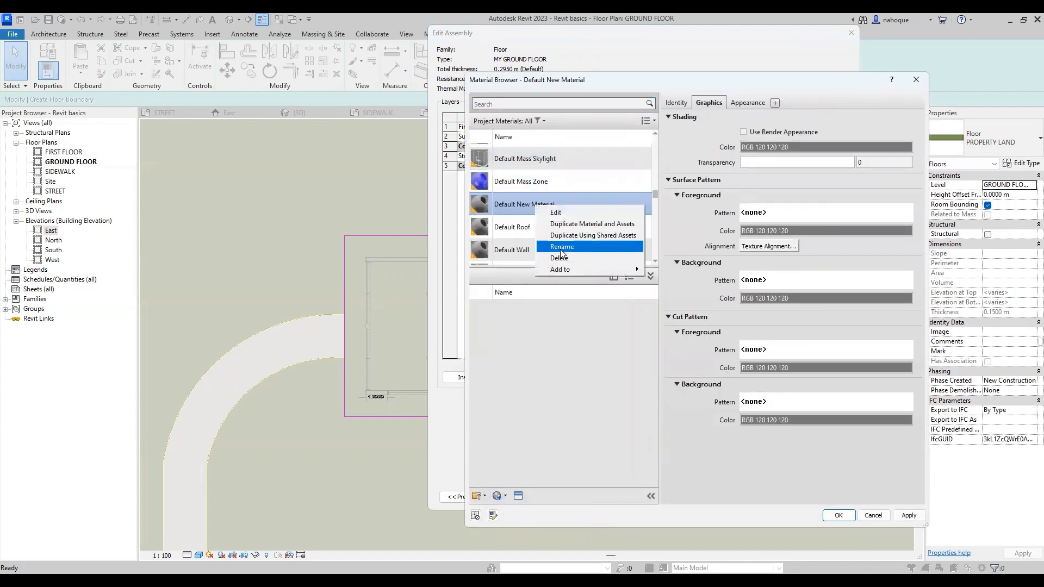
{"action": "left_click", "coordinate": [561, 247]}
{"action": "type", "text": "MORT"}
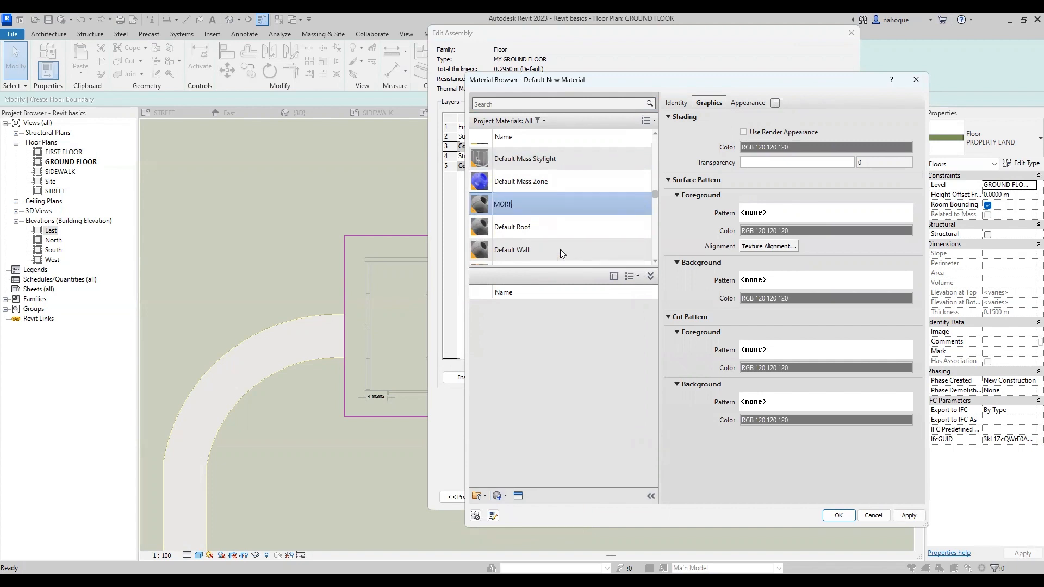
{"action": "type", "text": "AR"}
{"action": "key", "text": "Return"}
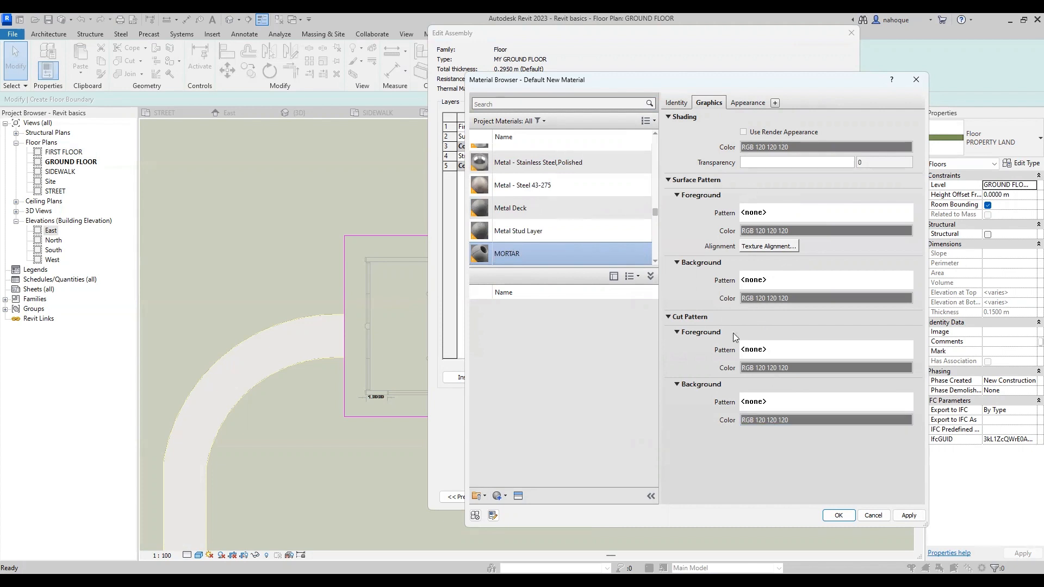
Step: Set MORTAR's background cut pattern to Sand - Dense, use its render appearance for shading, and assign the material to the substrate layer
{"action": "left_click", "coordinate": [746, 349]}
{"action": "scroll", "coordinate": [728, 330], "scroll_direction": "down", "scroll_amount": 6}
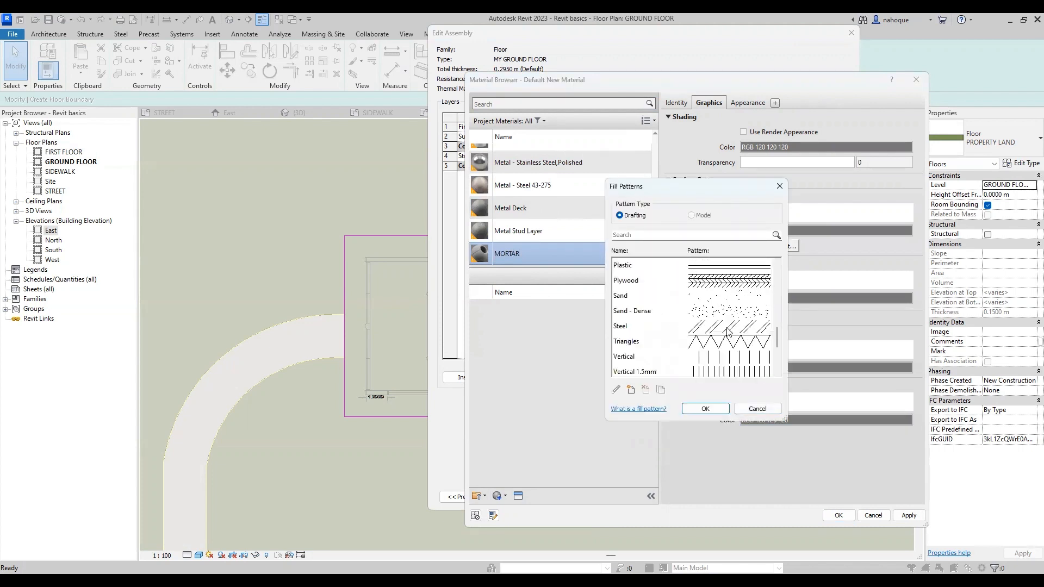
{"action": "left_click", "coordinate": [707, 315]}
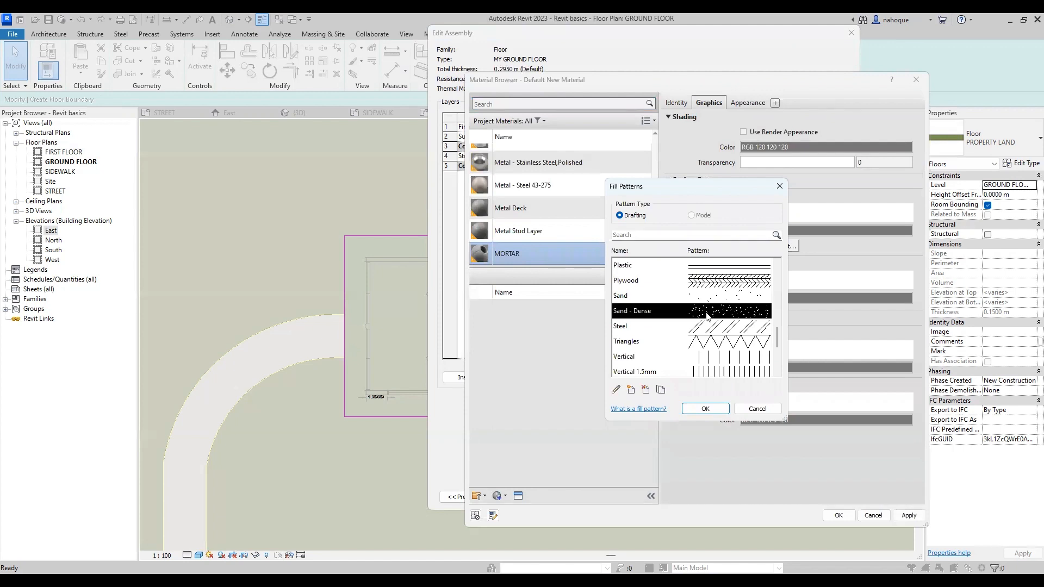
{"action": "double_click", "coordinate": [707, 315]}
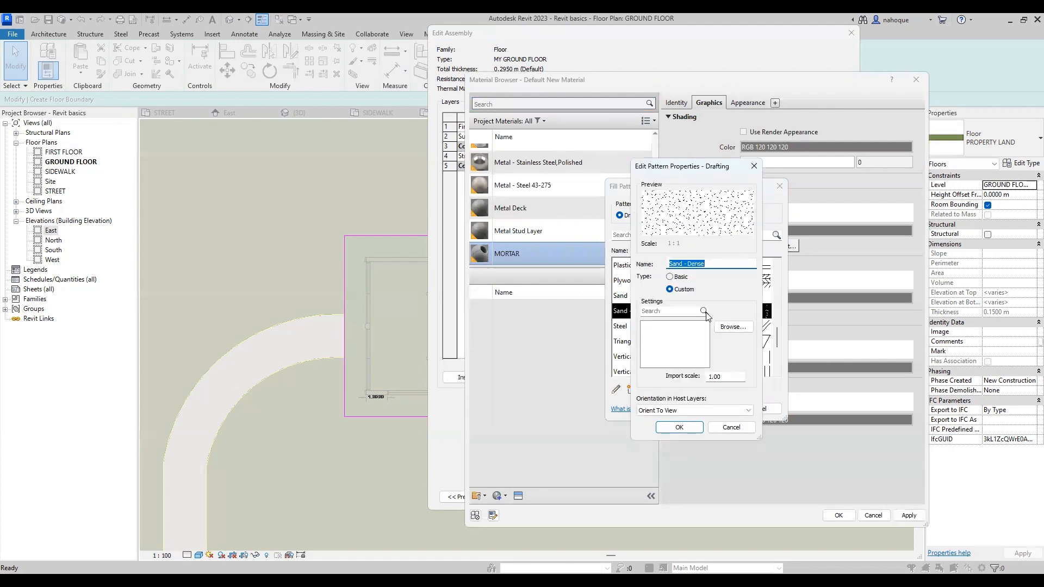
{"action": "left_click", "coordinate": [692, 426]}
{"action": "left_click", "coordinate": [696, 411]}
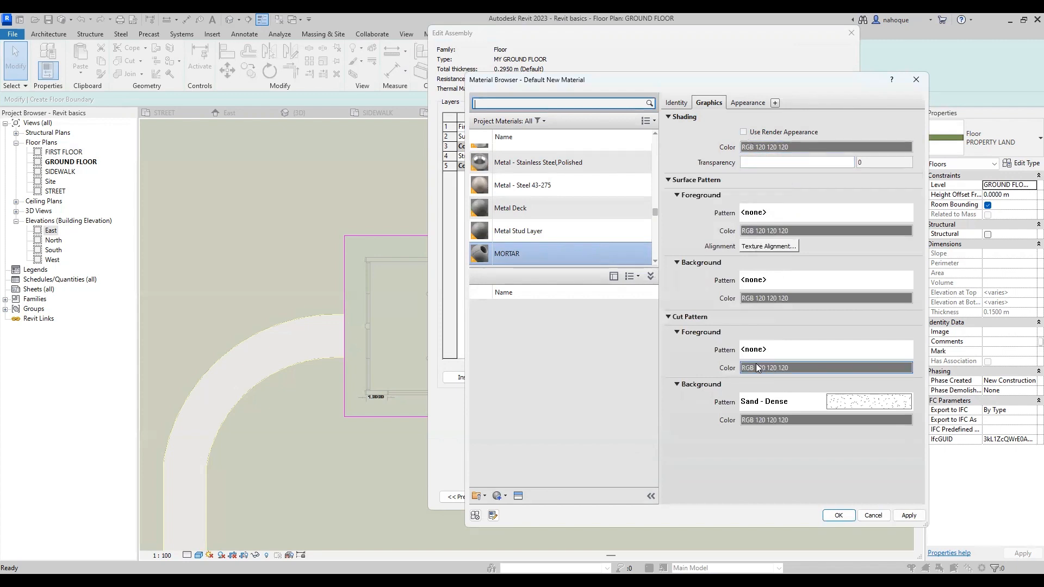
{"action": "left_click", "coordinate": [743, 132]}
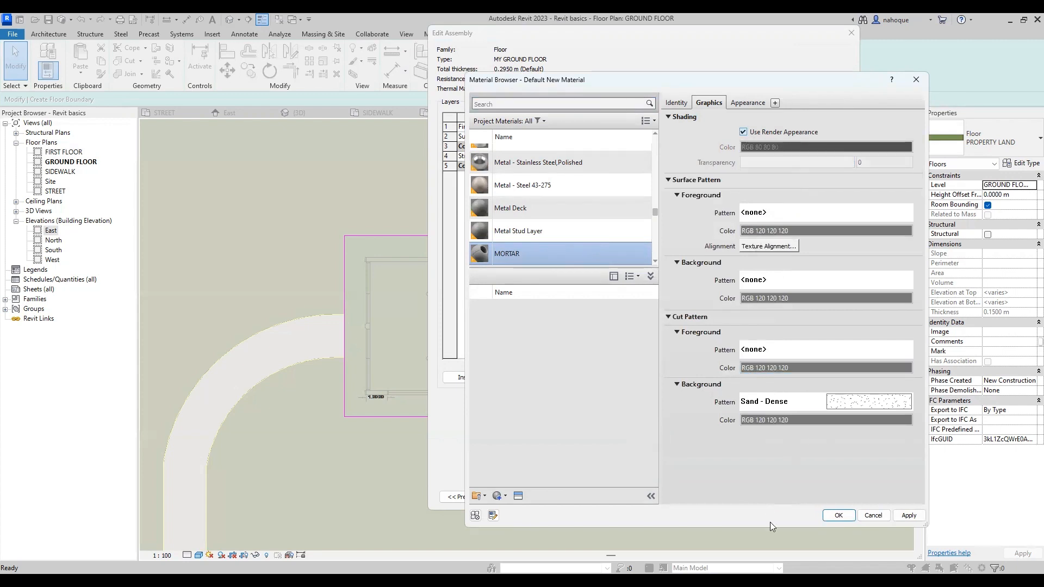
{"action": "left_click", "coordinate": [838, 515]}
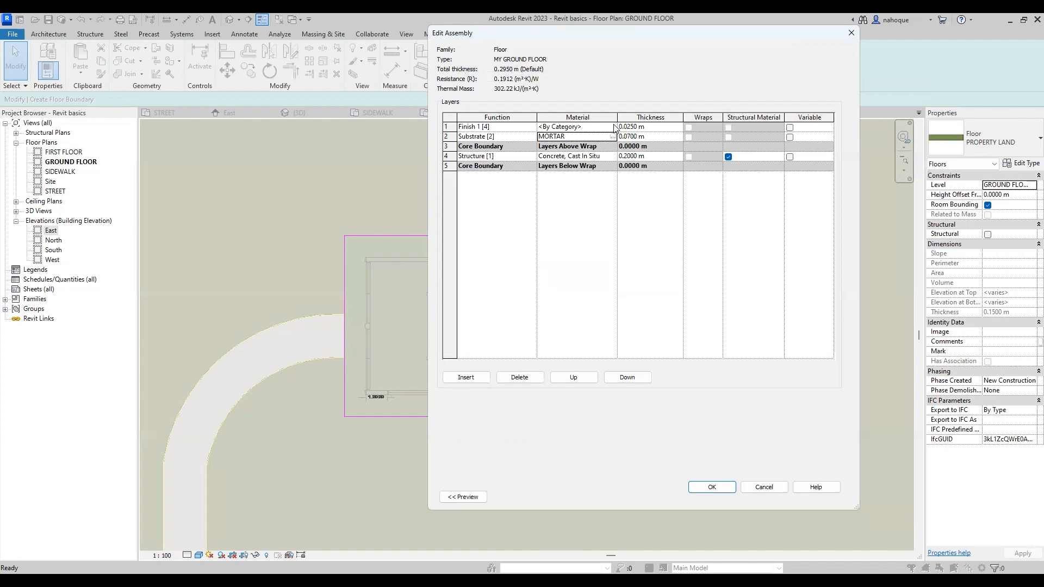
Step: Create a new material named FLOOR FINISH for the Finish 1 [4] layer
{"action": "left_click", "coordinate": [614, 128]}
{"action": "left_click", "coordinate": [612, 127]}
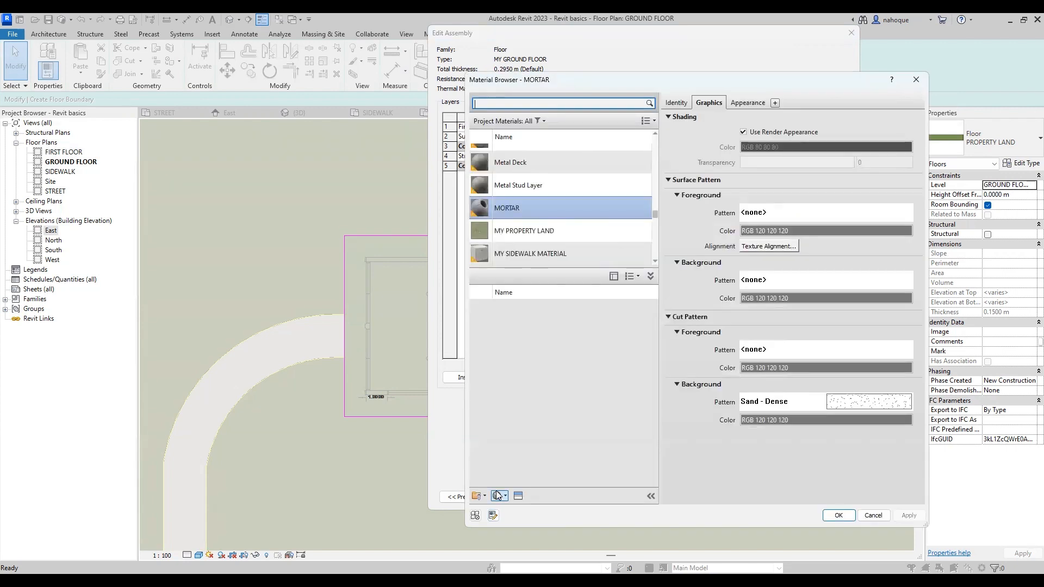
{"action": "left_click", "coordinate": [500, 496]}
{"action": "key", "text": "Return"}
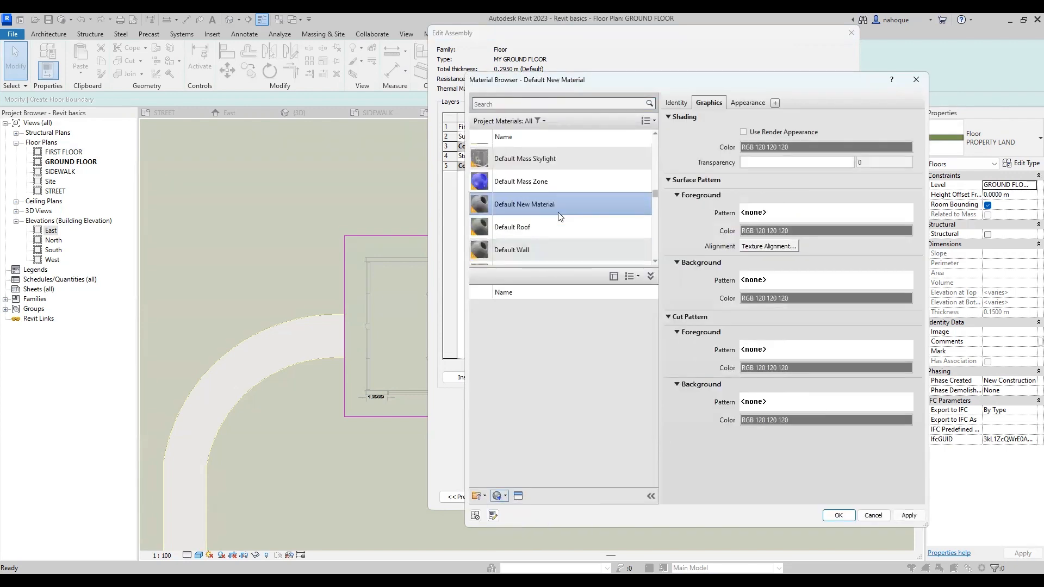
{"action": "right_click", "coordinate": [558, 215]}
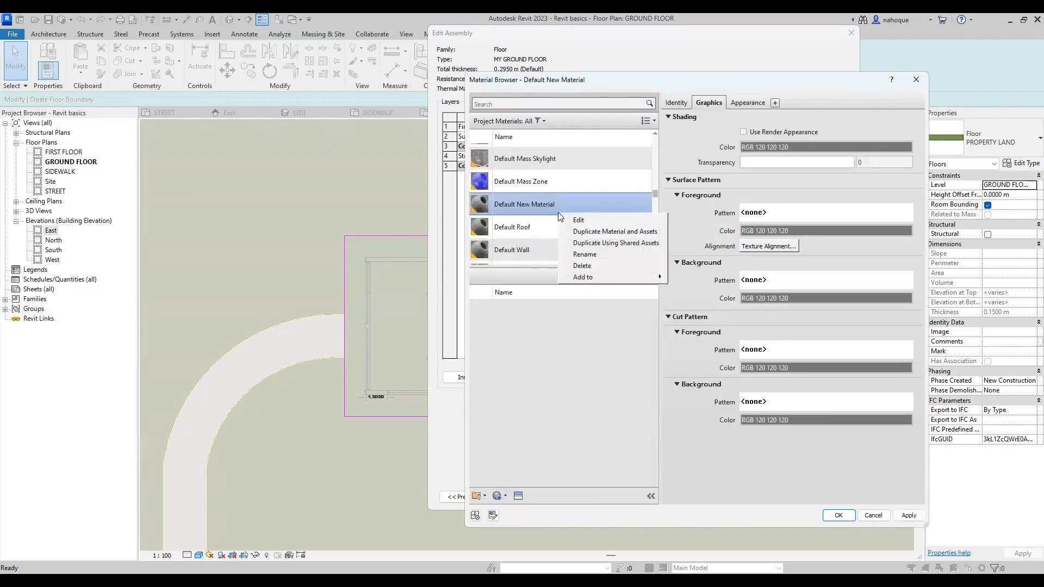
{"action": "left_click", "coordinate": [575, 255]}
{"action": "type", "text": "FLOOR FINISH"}
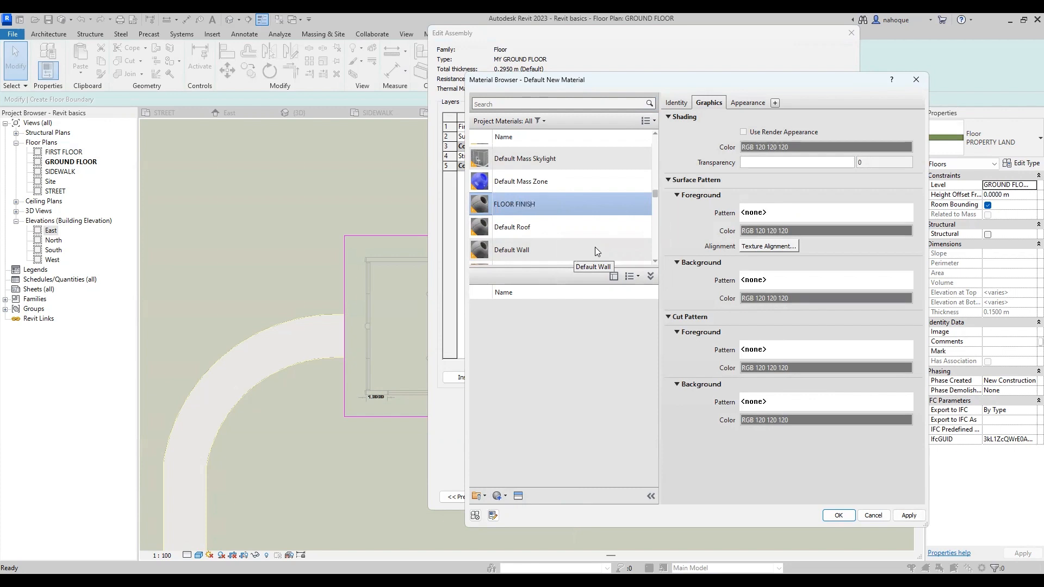
{"action": "key", "text": "Return"}
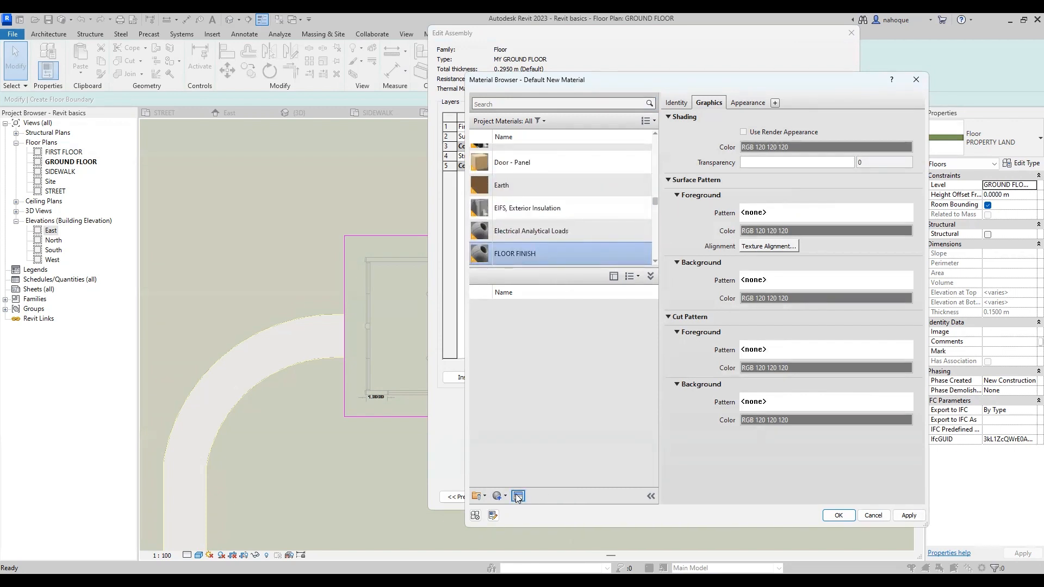
Step: Apply the Beechwood - Brown appearance asset from the Flooring category of the Appearance Library to the FLOOR FINISH material
{"action": "left_click", "coordinate": [517, 496]}
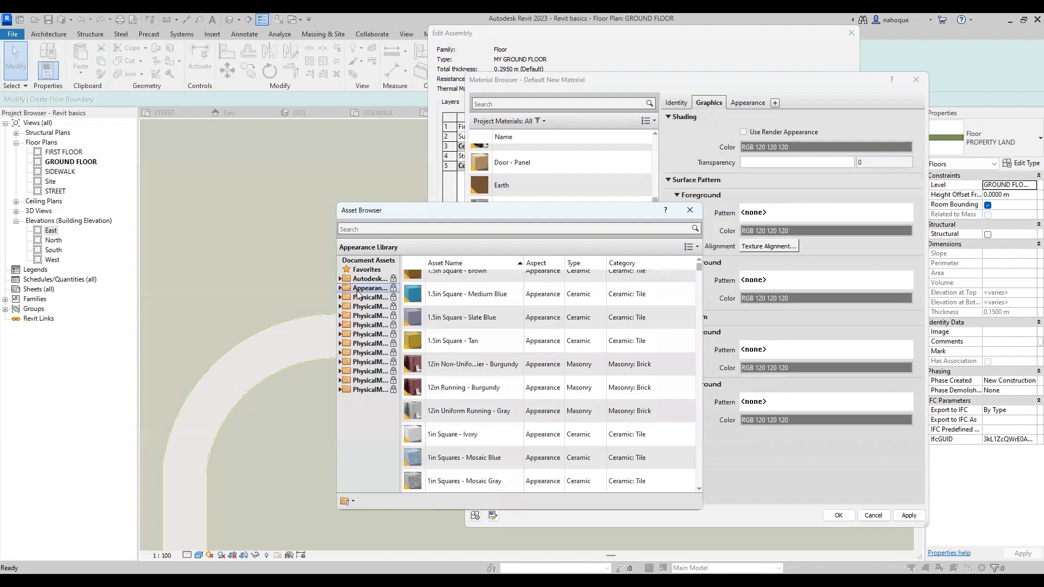
{"action": "double_click", "coordinate": [357, 289]}
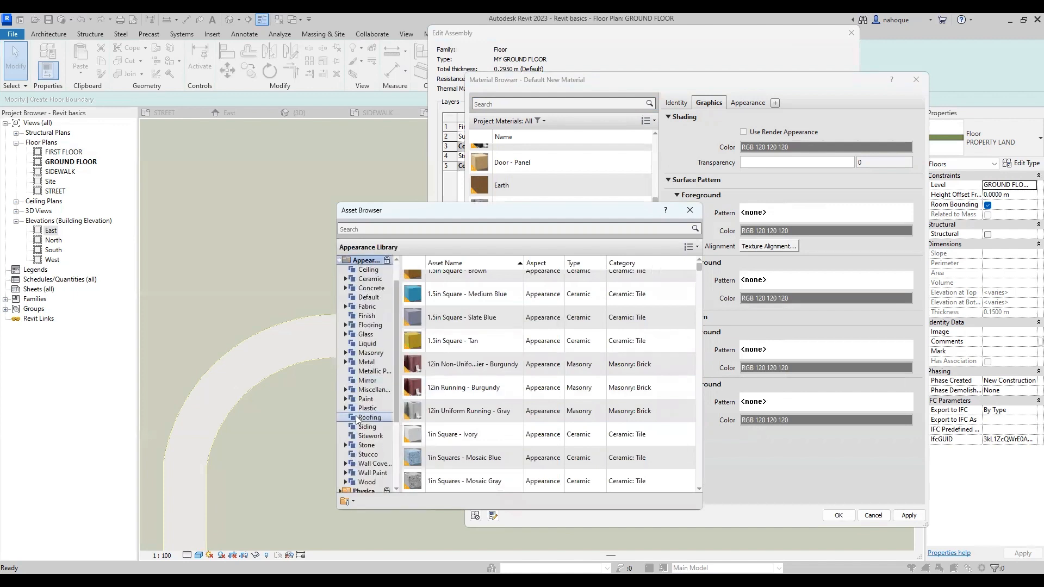
{"action": "left_click", "coordinate": [370, 436]}
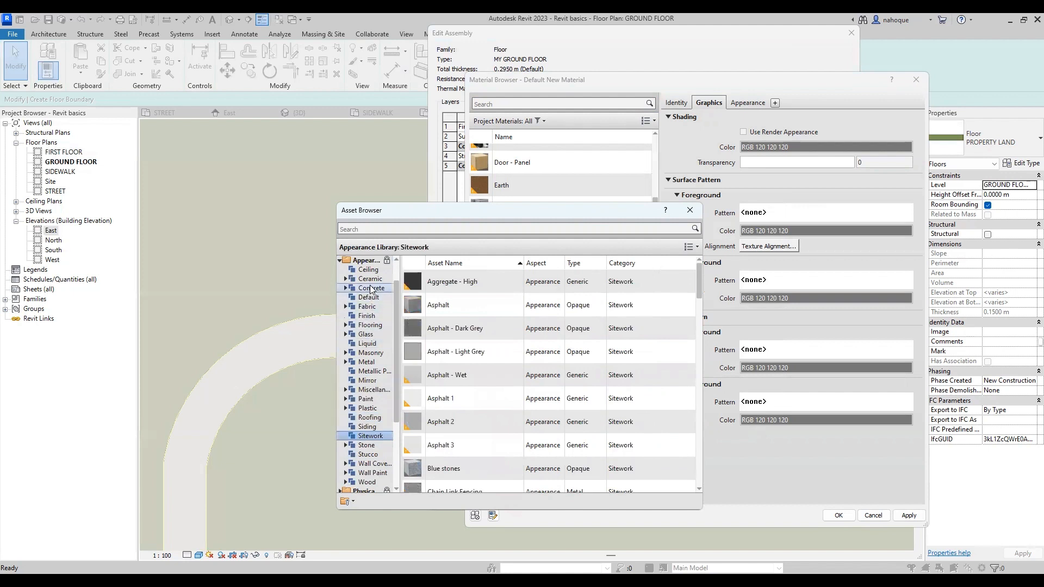
{"action": "left_click", "coordinate": [370, 325]}
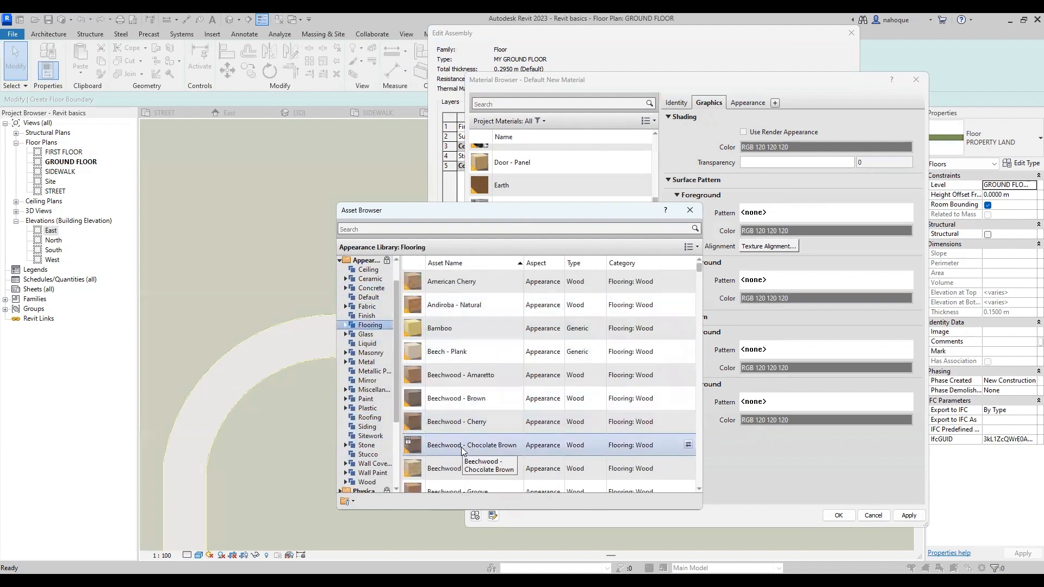
{"action": "double_click", "coordinate": [461, 400]}
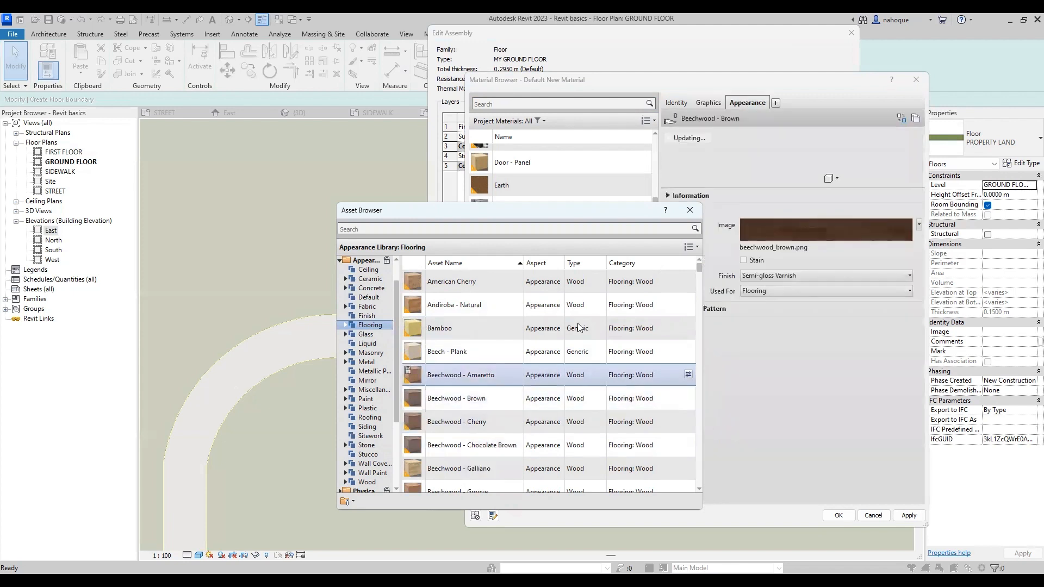
{"action": "scroll", "coordinate": [487, 399], "scroll_direction": "down", "scroll_amount": 3}
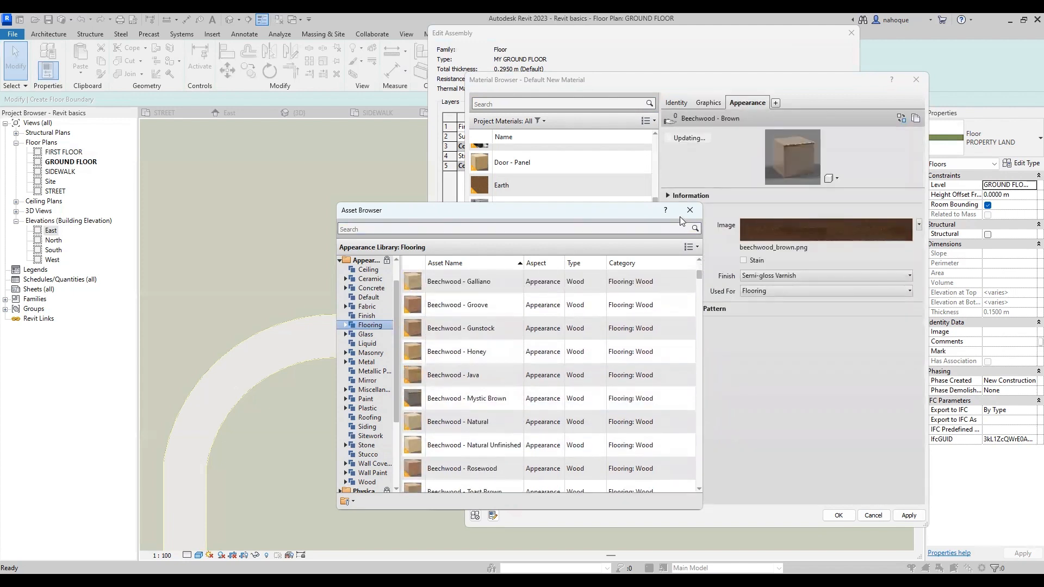
{"action": "left_click", "coordinate": [686, 207]}
Step: Use the render appearance for FLOOR FINISH's shading and assign the material to the Finish 1 [4] layer
{"action": "left_click", "coordinate": [711, 103]}
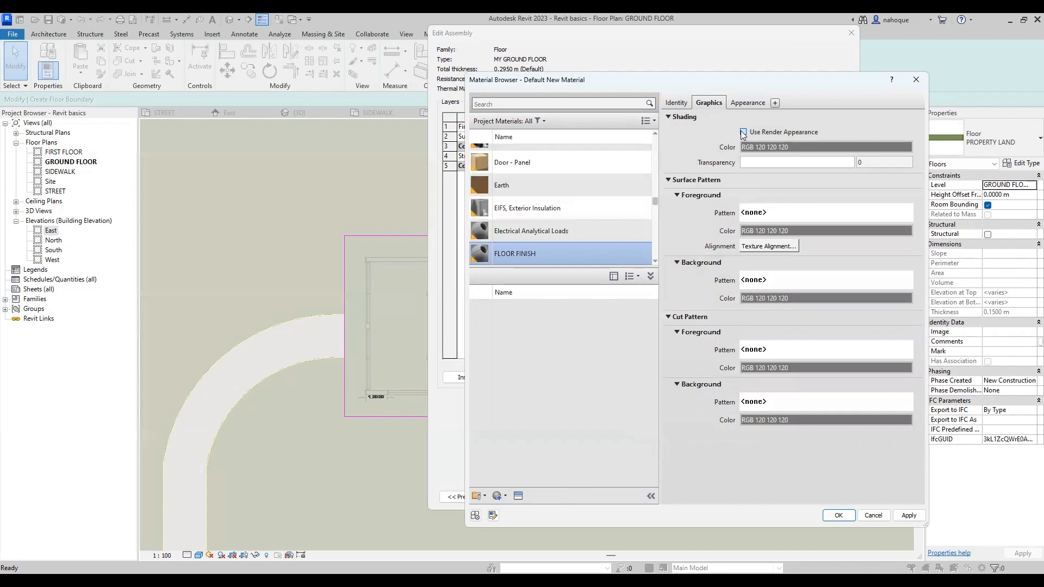
{"action": "left_click", "coordinate": [743, 132]}
{"action": "left_click", "coordinate": [835, 516]}
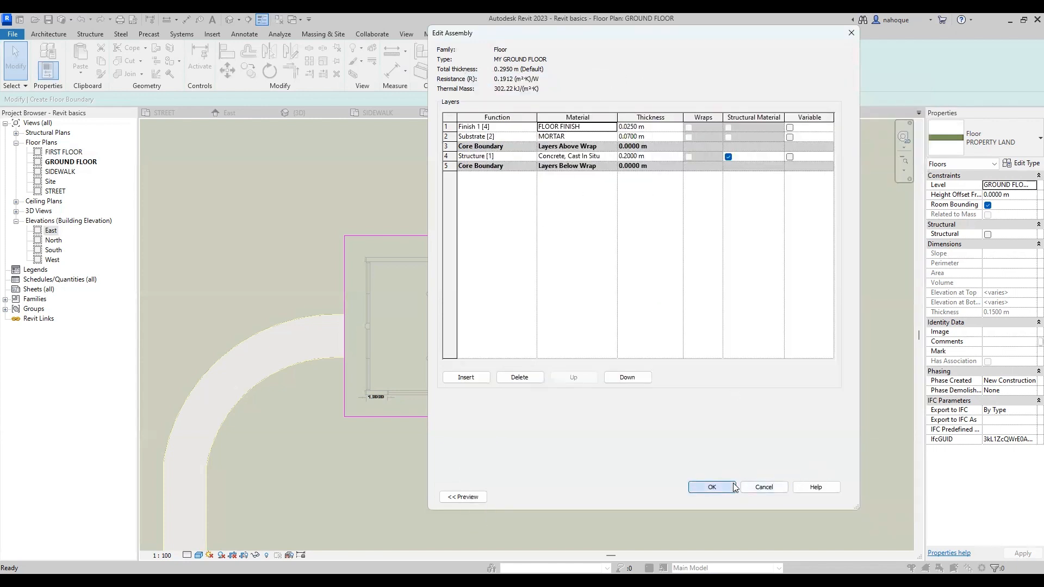
Step: Accept the MY GROUND FLOOR structure and type settings, and show the finished house slab in the 3D view
{"action": "left_click", "coordinate": [711, 487]}
{"action": "left_click", "coordinate": [723, 497]}
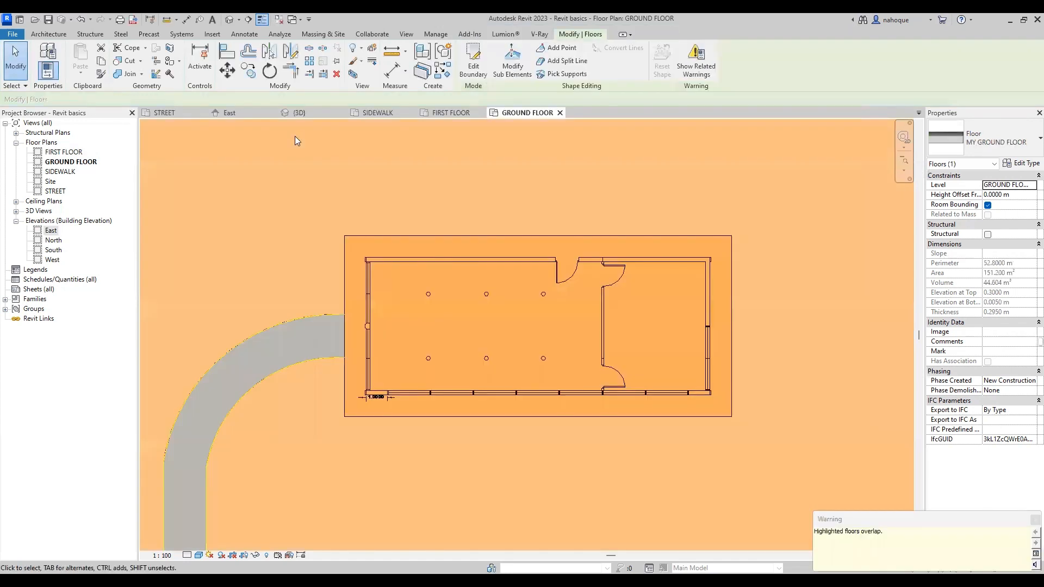
{"action": "left_click", "coordinate": [311, 115]}
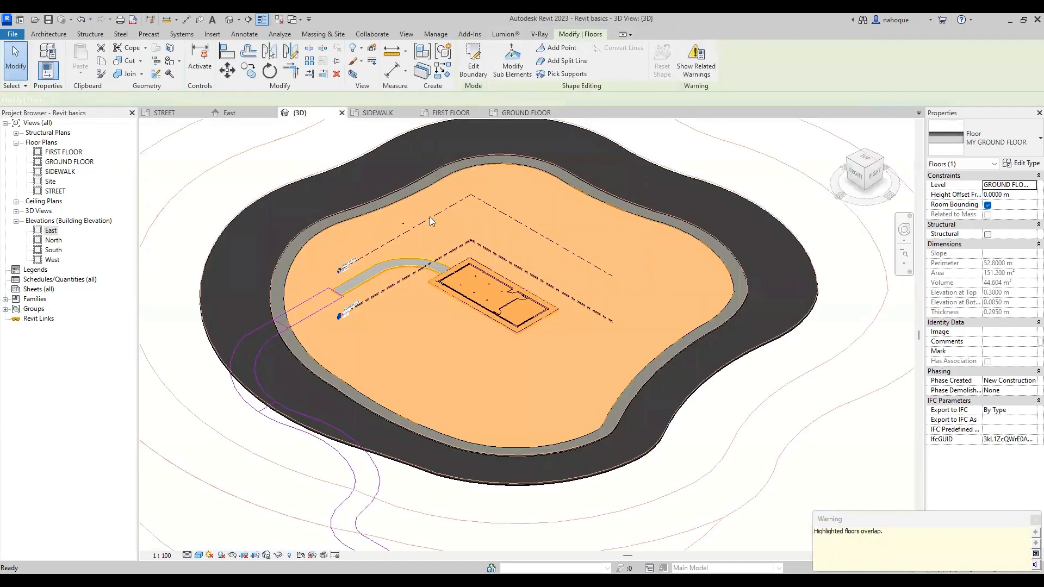
{"action": "left_click", "coordinate": [806, 360]}
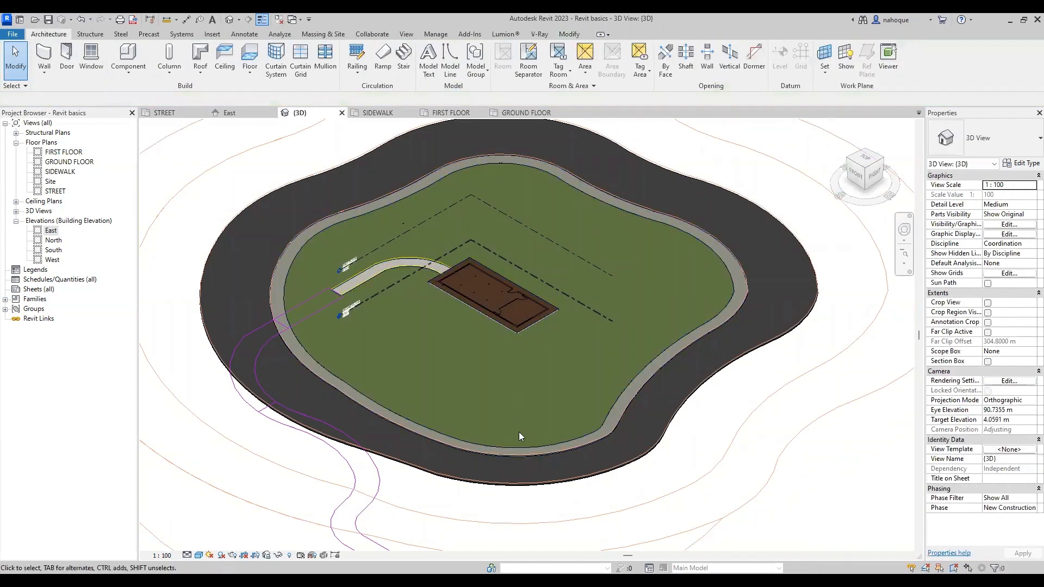
Step: Edit the PROPERTY LAND floor's boundary in the GROUND FLOOR plan, adding the outer edges of the house slab with Pick Lines
{"action": "left_click", "coordinate": [516, 445]}
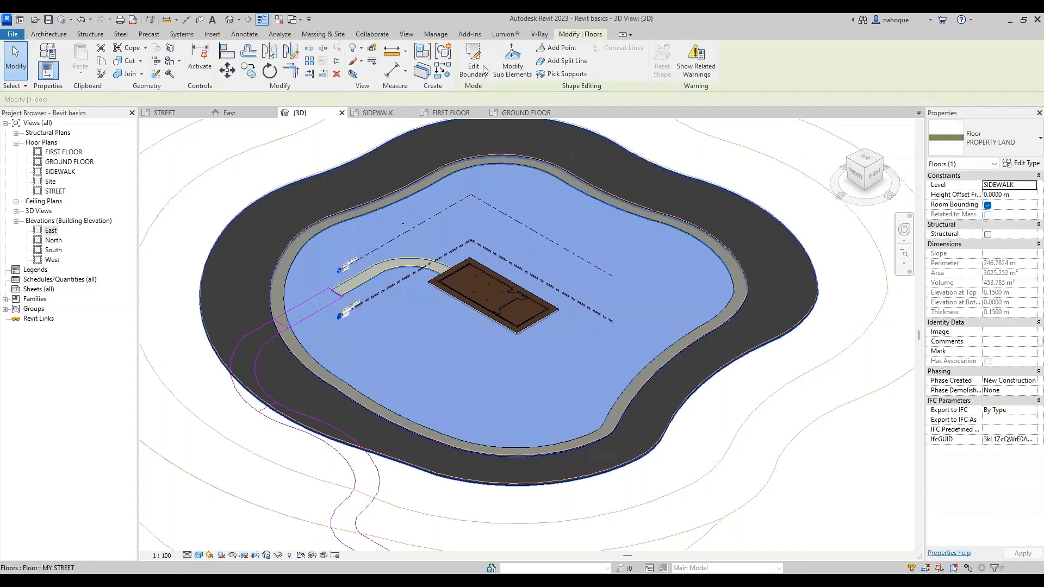
{"action": "left_click", "coordinate": [483, 68]}
{"action": "left_click", "coordinate": [522, 113]}
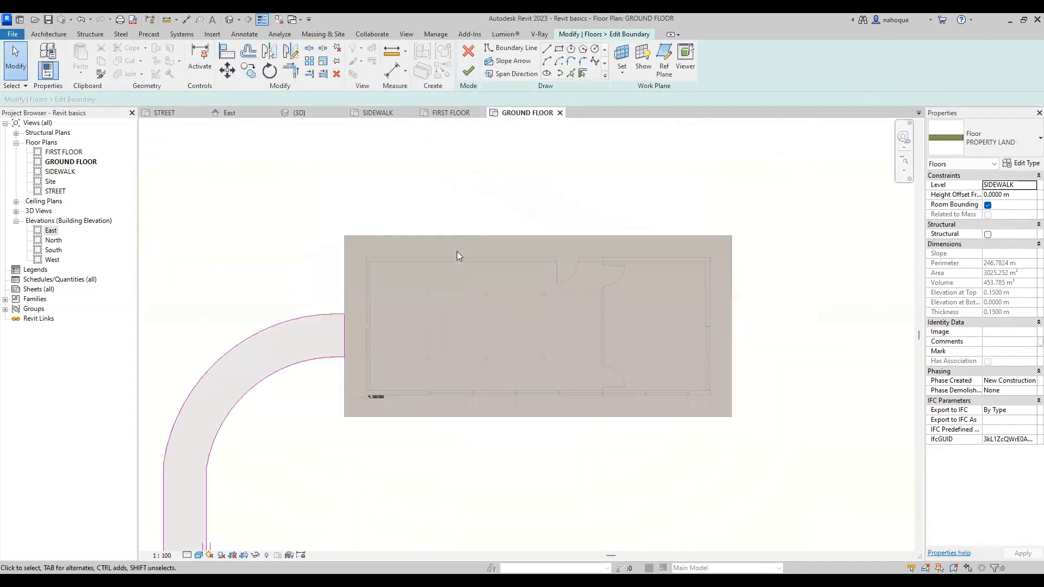
{"action": "left_click", "coordinate": [571, 73]}
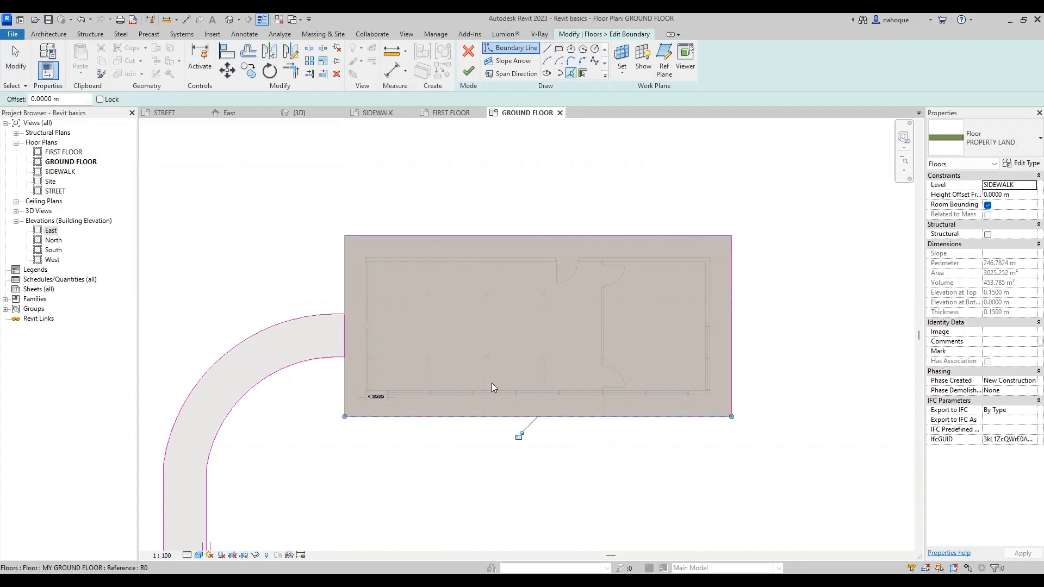
{"action": "left_click", "coordinate": [341, 280]}
{"action": "scroll", "coordinate": [299, 365], "scroll_direction": "up", "scroll_amount": 5}
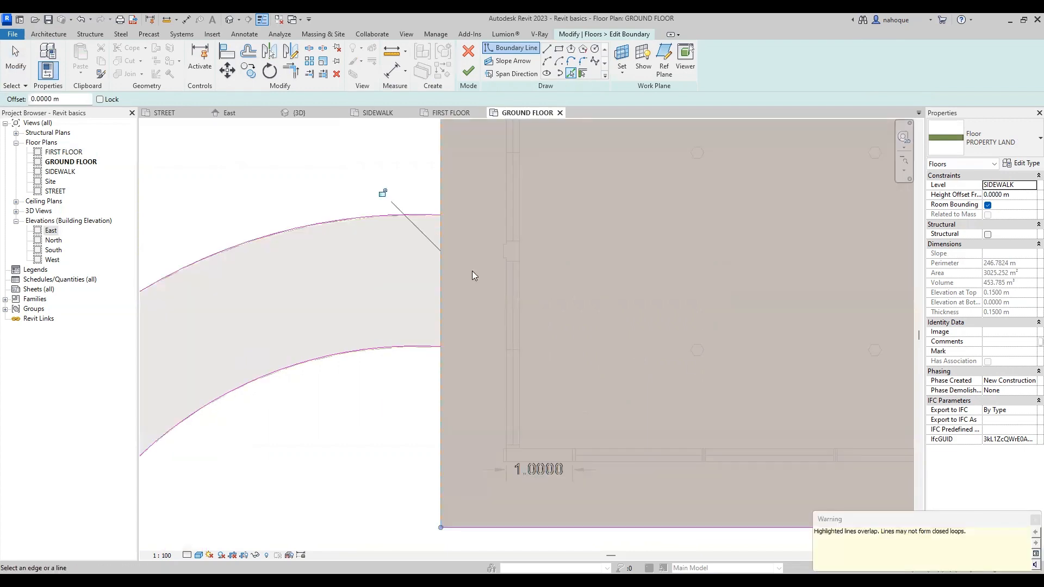
{"action": "scroll", "coordinate": [416, 462], "scroll_direction": "down", "scroll_amount": 1}
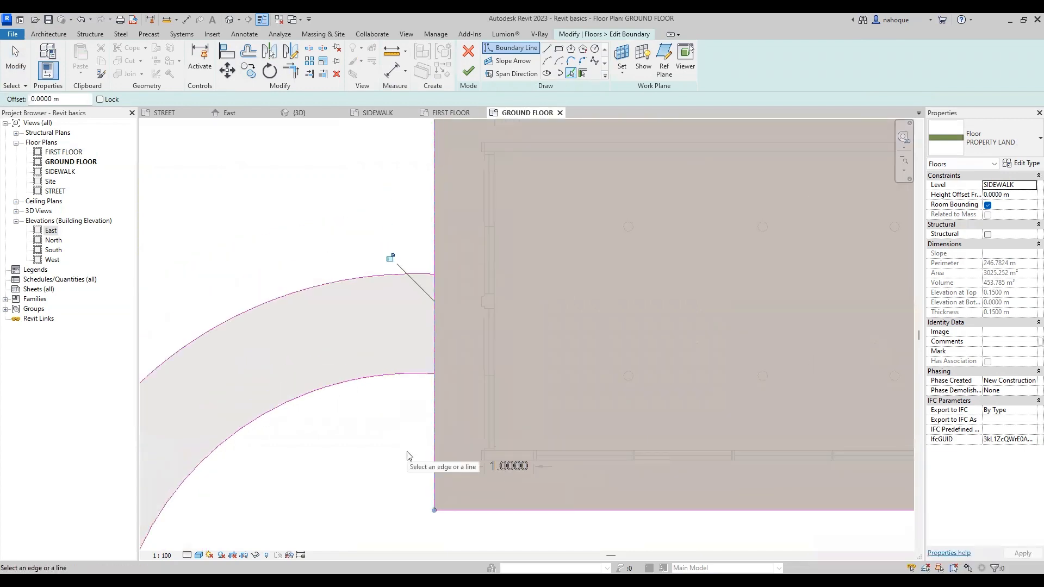
Step: Trim the slab's path-side edge line to the path's outer and inner arcs, and finish the PROPERTY LAND boundary edit
{"action": "key", "text": "t"}
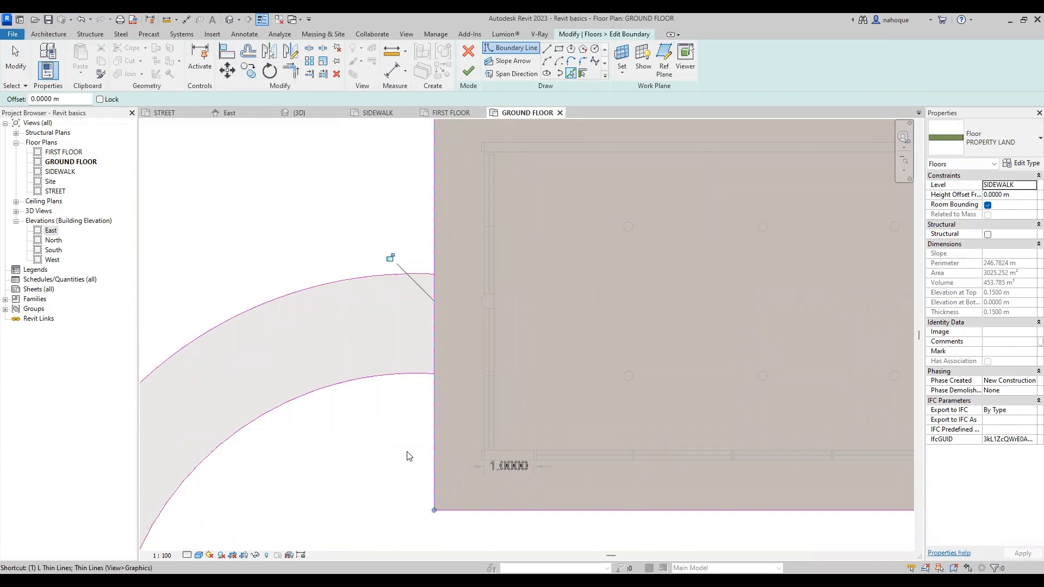
{"action": "key", "text": "r"}
{"action": "left_click", "coordinate": [425, 272]}
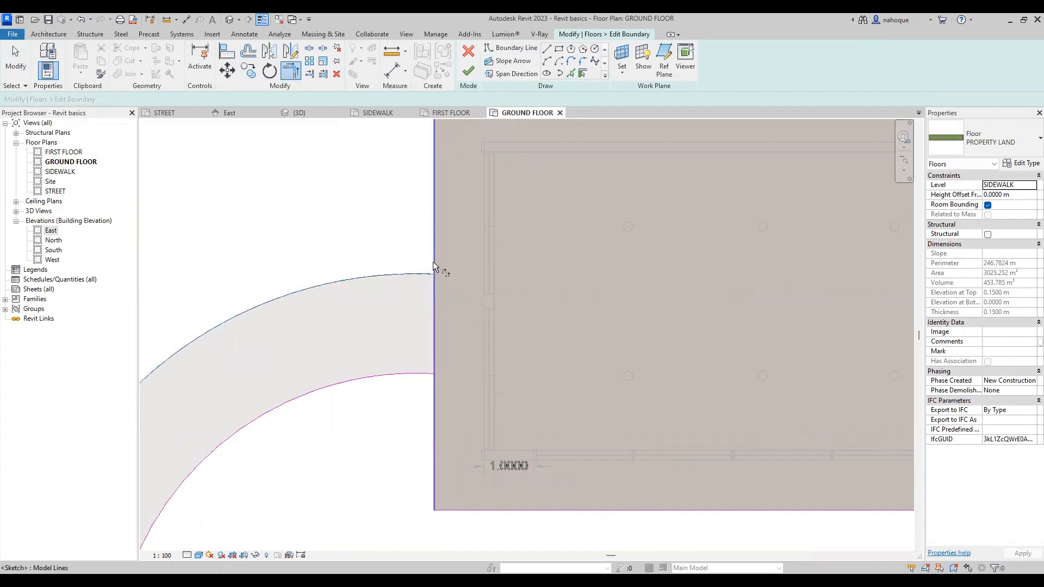
{"action": "left_click", "coordinate": [434, 264]}
{"action": "left_click", "coordinate": [434, 348]}
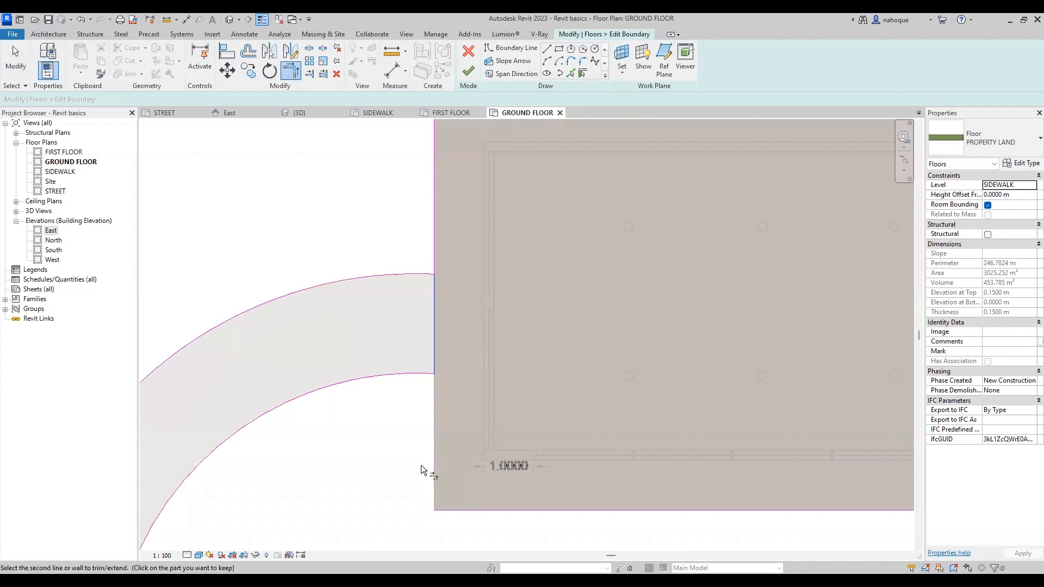
{"action": "left_click", "coordinate": [438, 510]}
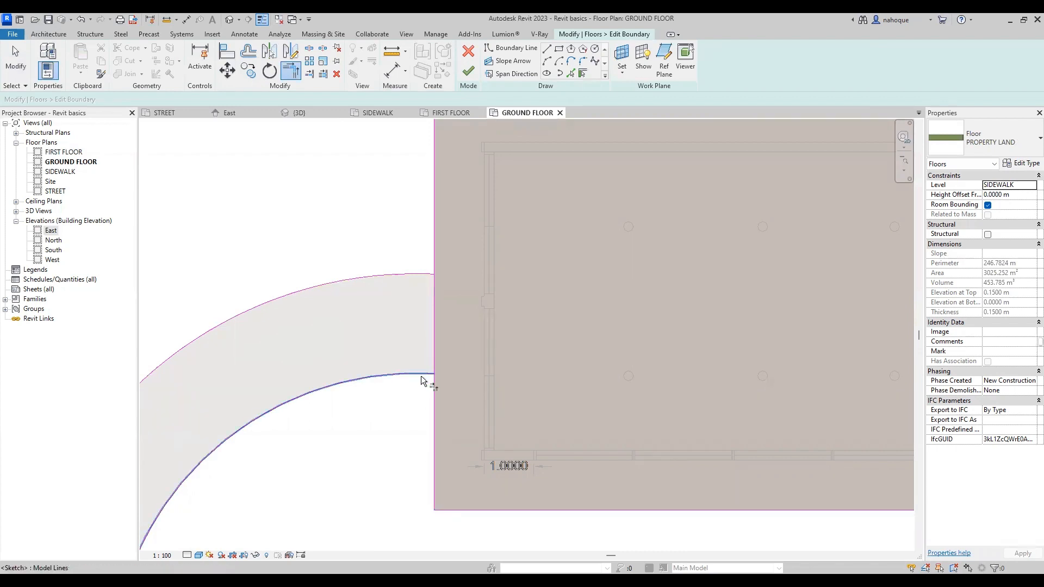
{"action": "scroll", "coordinate": [416, 391], "scroll_direction": "down", "scroll_amount": 2}
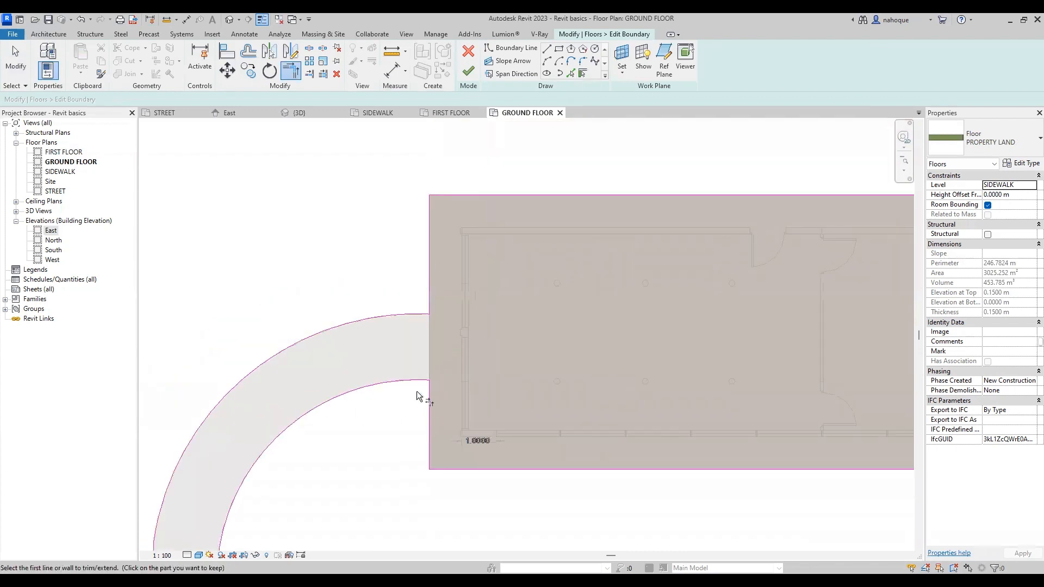
{"action": "left_click", "coordinate": [468, 71]}
Step: Examine in the 3D view how the house slab and its exposed edges sit in the cut-out grass land
{"action": "left_click", "coordinate": [450, 114]}
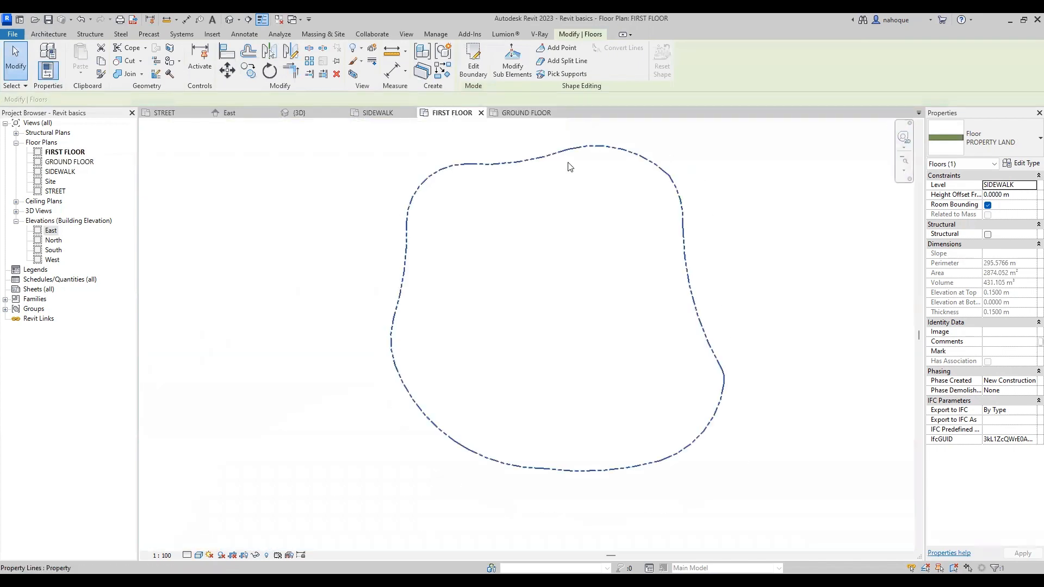
{"action": "left_click", "coordinate": [313, 115]}
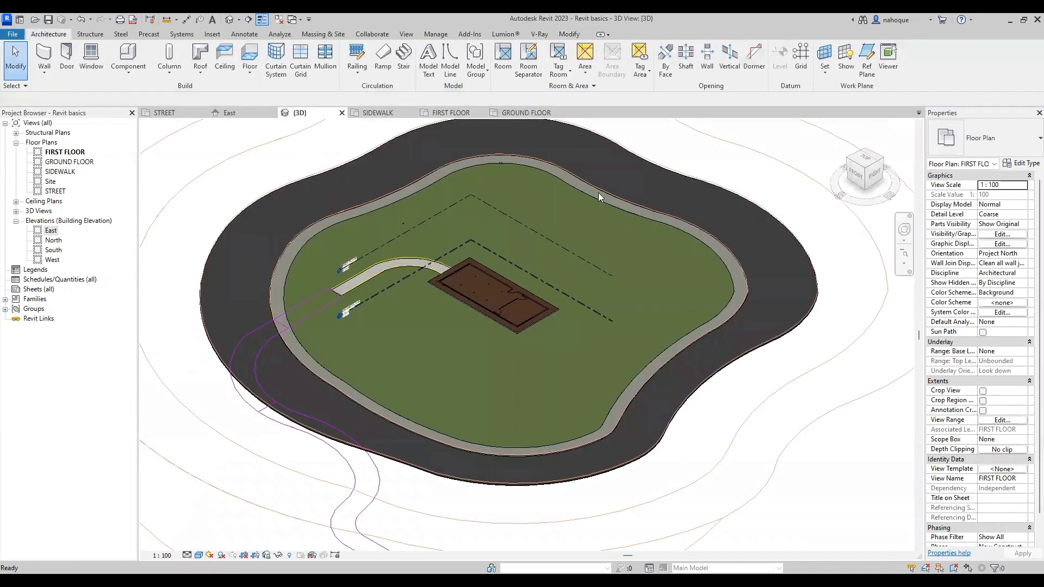
{"action": "scroll", "coordinate": [412, 365], "scroll_direction": "up", "scroll_amount": 3}
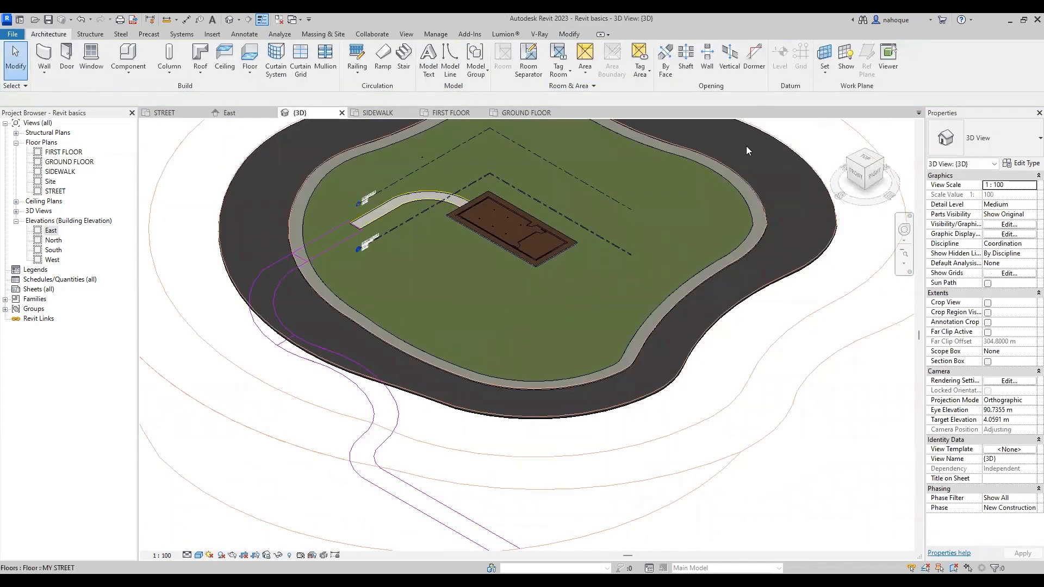
{"action": "left_click_drag", "start_coordinate": [865, 170], "coordinate": [846, 161]}
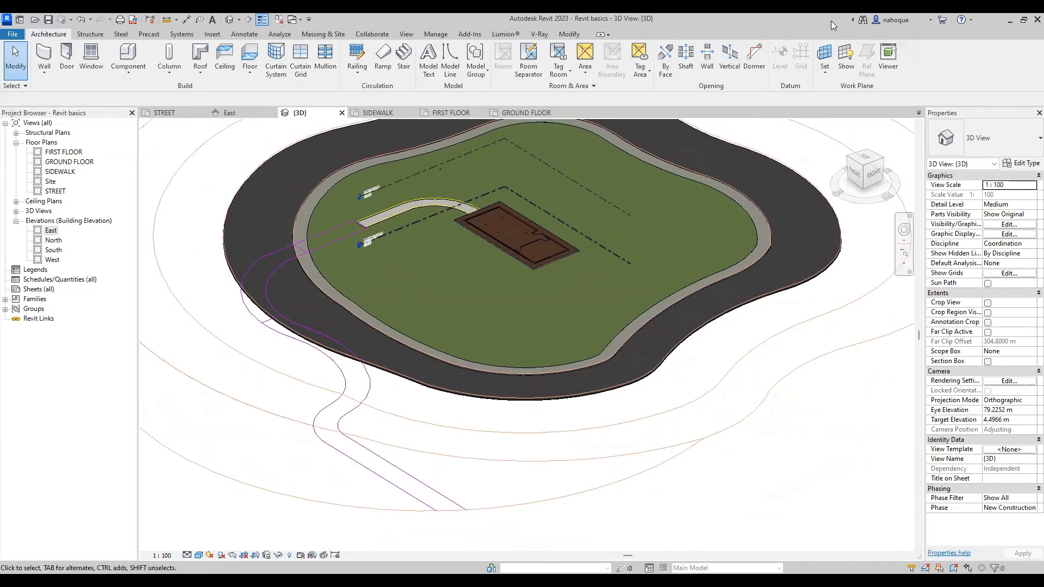
{"action": "scroll", "coordinate": [340, 209], "scroll_direction": "up", "scroll_amount": 5}
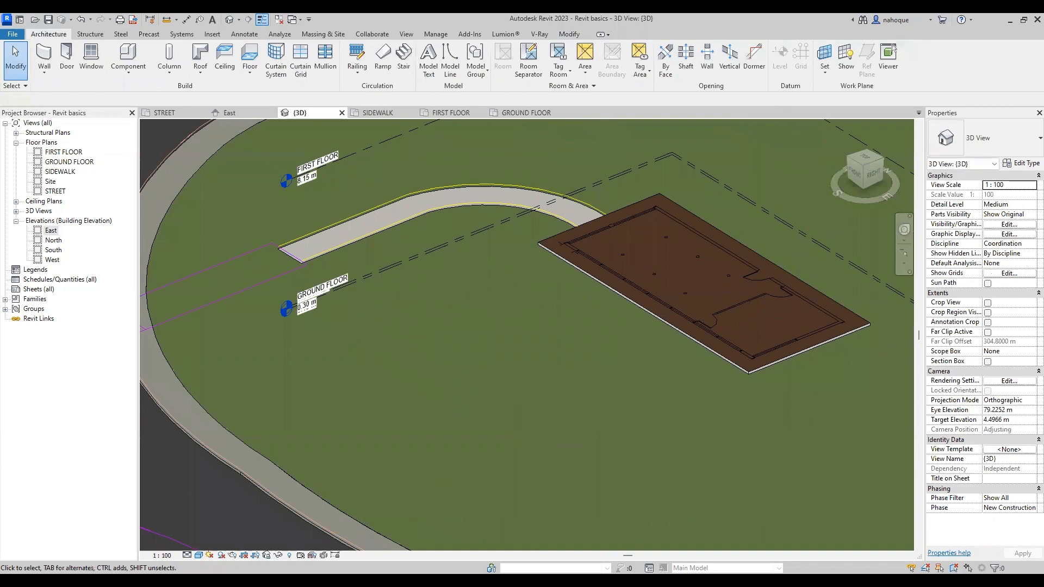
{"action": "scroll", "coordinate": [680, 408], "scroll_direction": "up", "scroll_amount": 4}
{"action": "scroll", "coordinate": [712, 418], "scroll_direction": "up", "scroll_amount": 3}
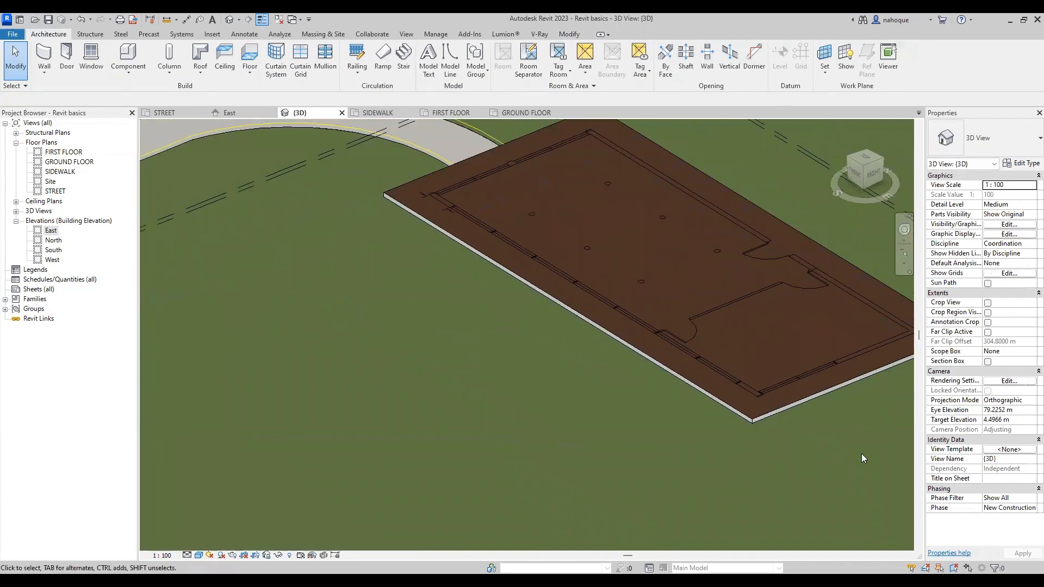
{"action": "scroll", "coordinate": [861, 453], "scroll_direction": "up", "scroll_amount": 3}
{"action": "scroll", "coordinate": [536, 370], "scroll_direction": "up", "scroll_amount": 2}
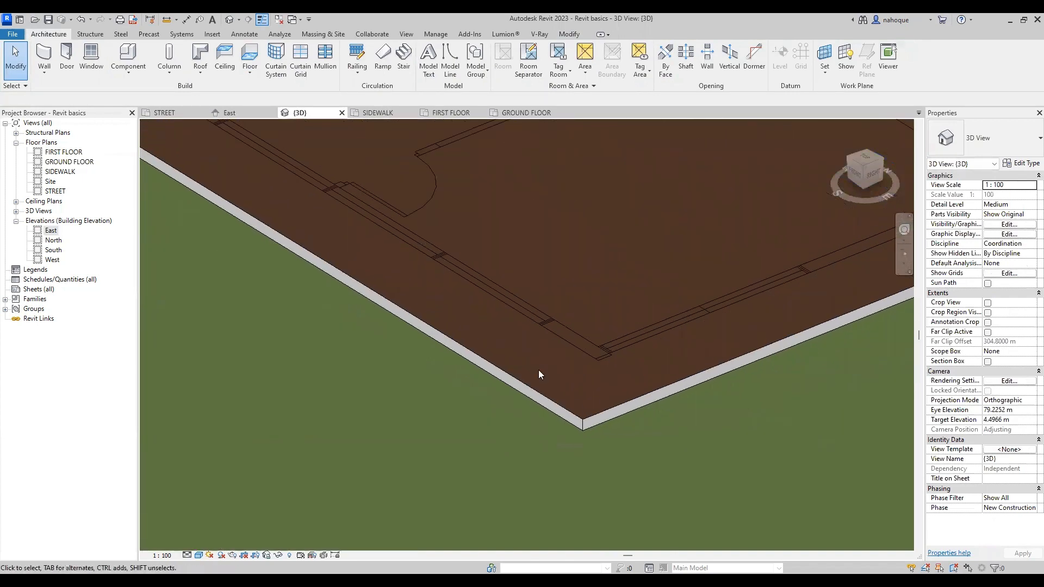
{"action": "scroll", "coordinate": [615, 416], "scroll_direction": "down", "scroll_amount": 4}
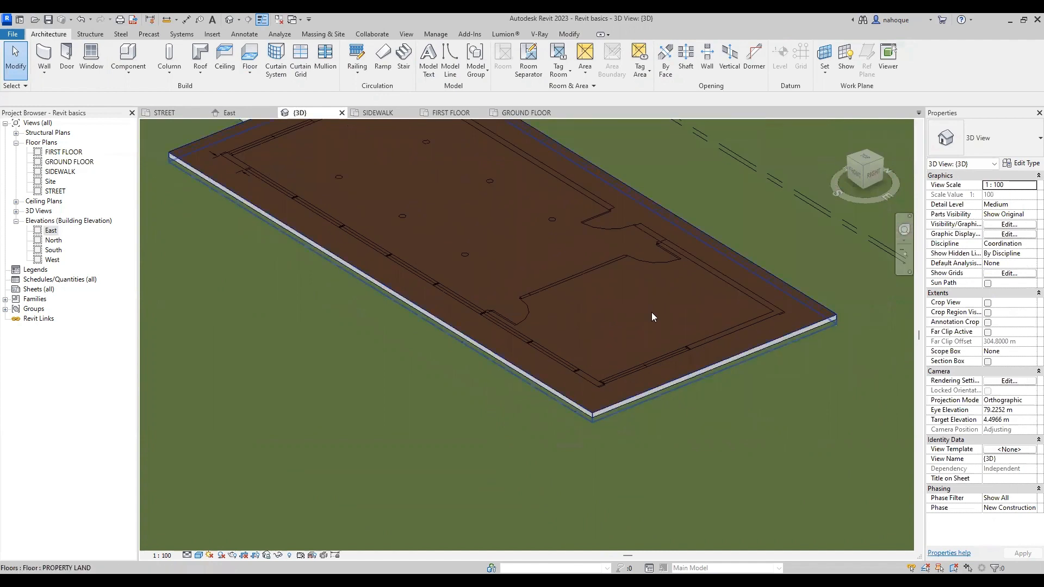
{"action": "scroll", "coordinate": [653, 317], "scroll_direction": "down", "scroll_amount": 2}
{"action": "scroll", "coordinate": [558, 339], "scroll_direction": "down", "scroll_amount": 3}
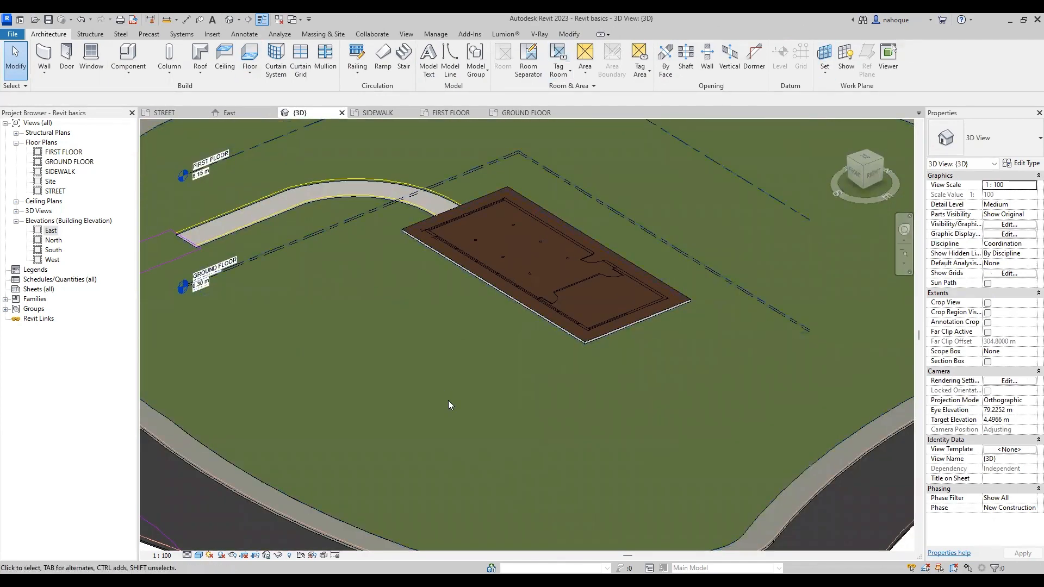
{"action": "scroll", "coordinate": [598, 356], "scroll_direction": "up", "scroll_amount": 2}
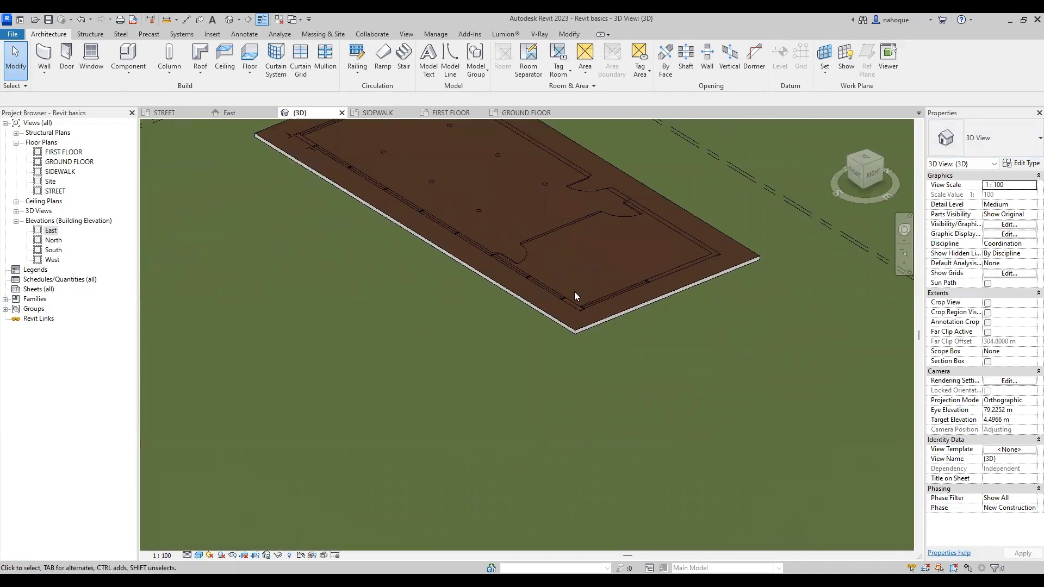
Step: Paint the two side faces meeting at the MY GROUND FLOOR slab's front corner with the FLOOR FINISH material
{"action": "scroll", "coordinate": [562, 335], "scroll_direction": "up", "scroll_amount": 5}
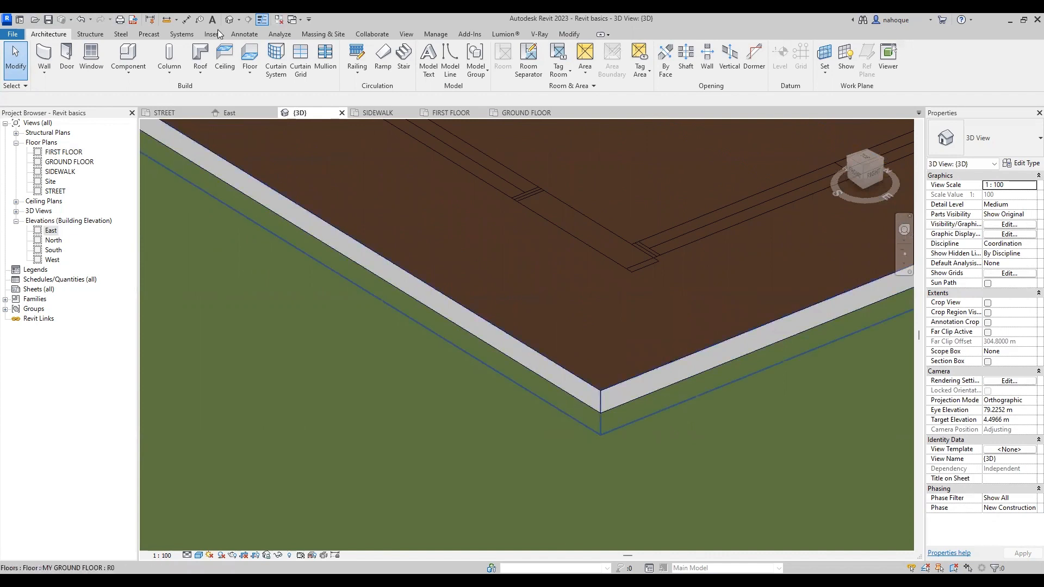
{"action": "left_click", "coordinate": [572, 34]}
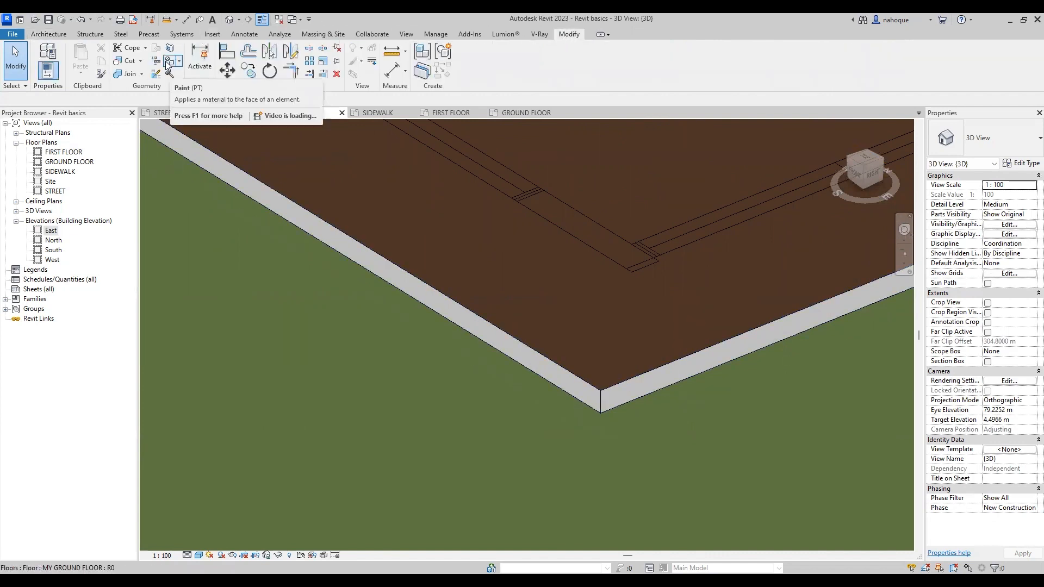
{"action": "left_click", "coordinate": [182, 62]}
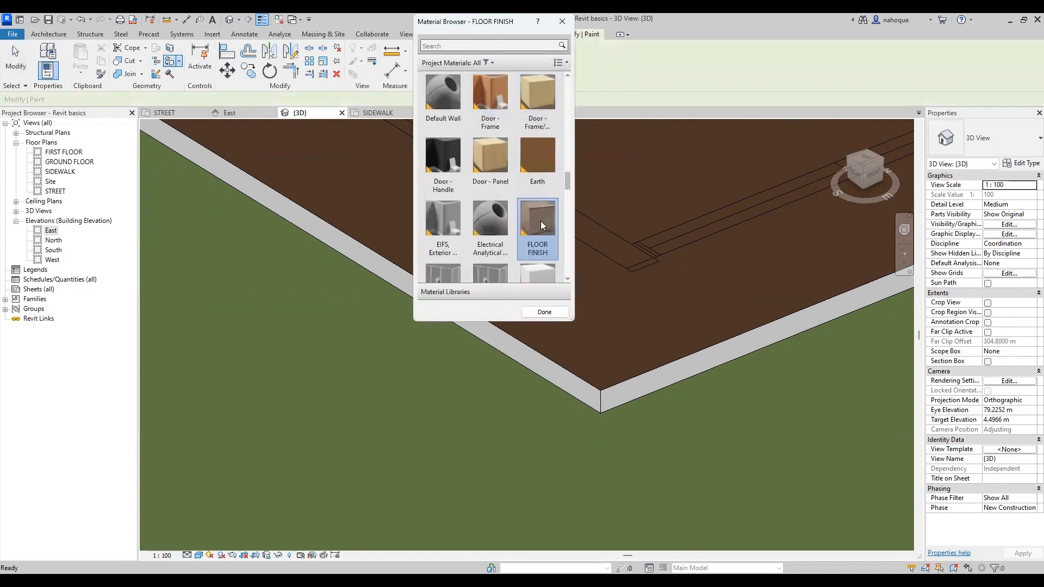
{"action": "left_click", "coordinate": [613, 390]}
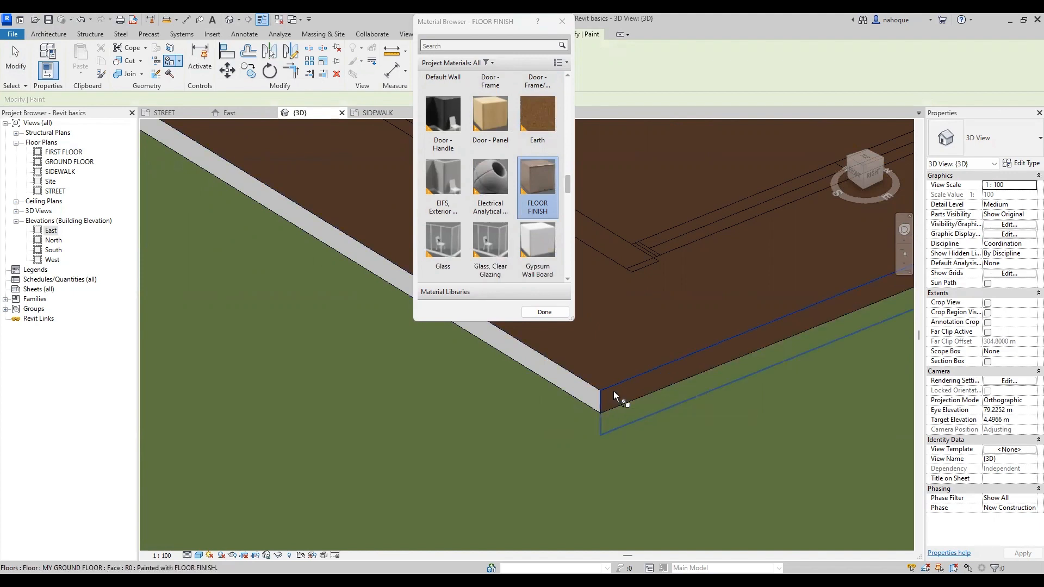
Step: Paint the slab's rear long side face with the same FLOOR FINISH material
{"action": "scroll", "coordinate": [581, 392], "scroll_direction": "down", "scroll_amount": 6}
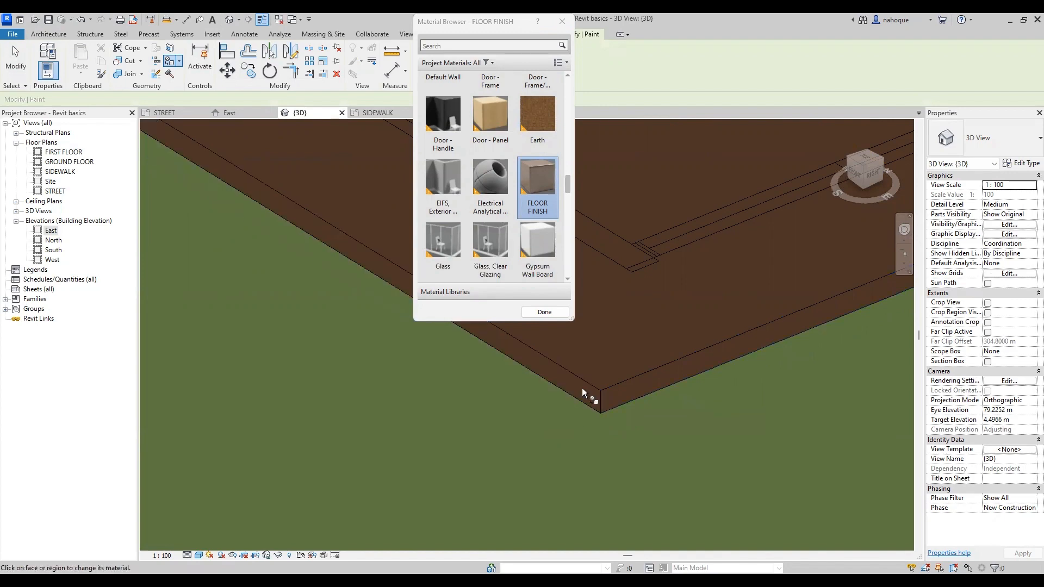
{"action": "mouse_move", "coordinate": [721, 238]}
{"action": "middle_mouse_down", "text": "shift"}
{"action": "mouse_move", "coordinate": [866, 187]}
{"action": "mouse_move", "coordinate": [792, 187]}
{"action": "mouse_move", "coordinate": [749, 172]}
{"action": "middle_mouse_up", "text": "shift"}
{"action": "scroll", "coordinate": [647, 495], "scroll_direction": "up", "scroll_amount": 8}
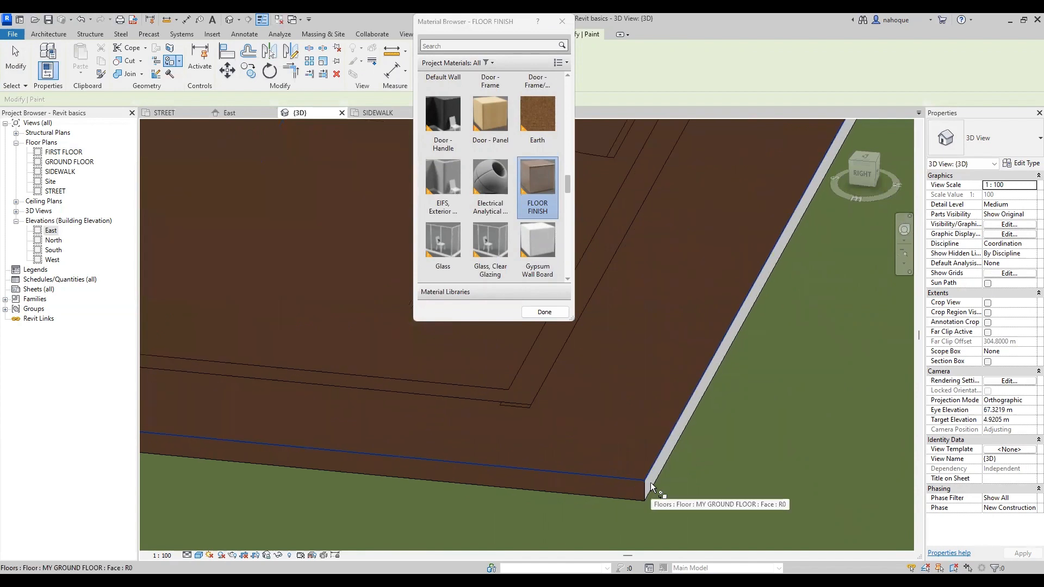
{"action": "left_click", "coordinate": [650, 481]}
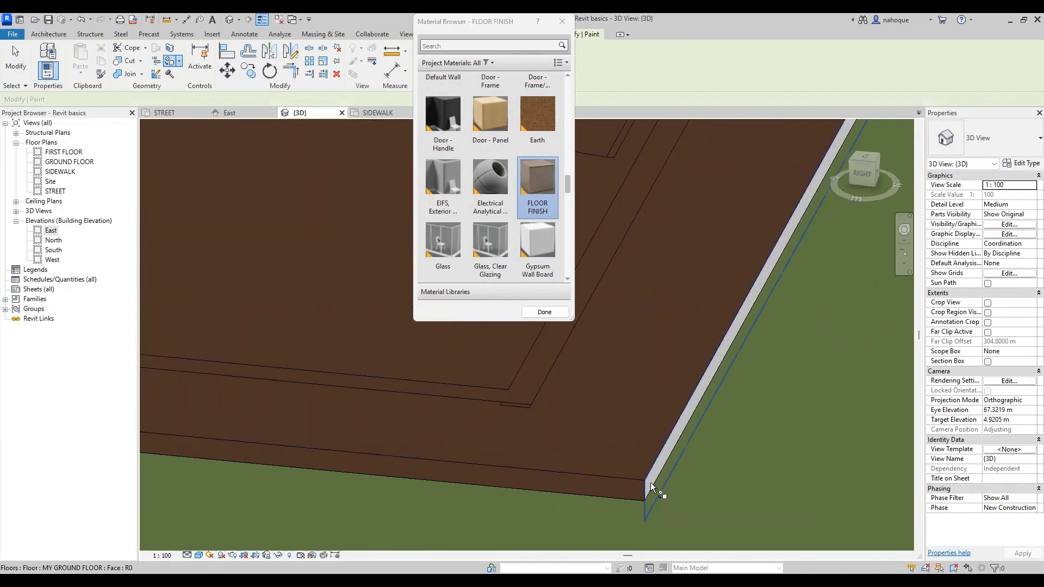